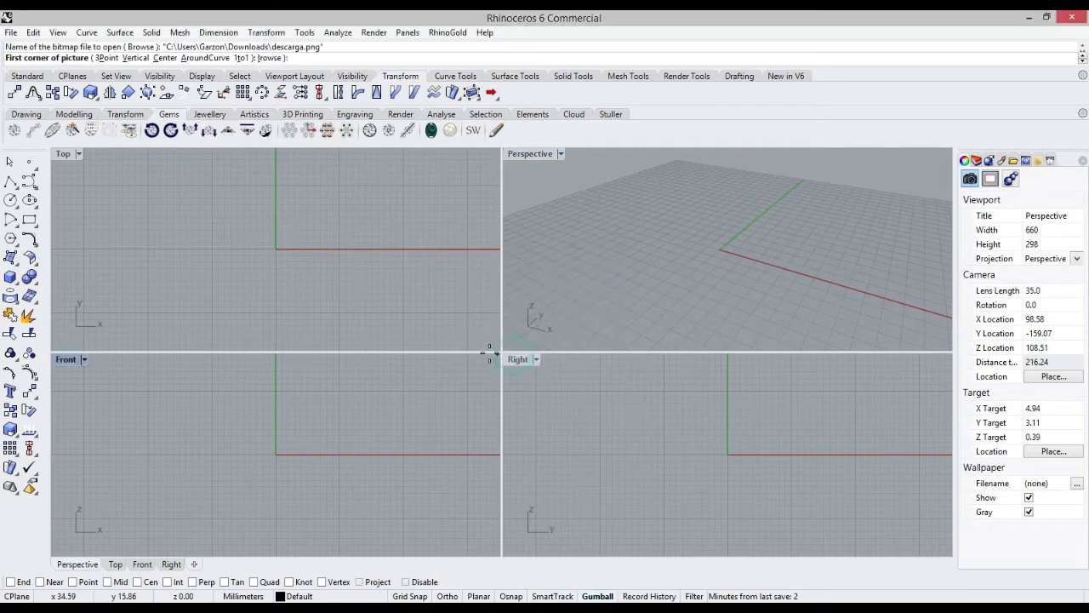
Place the descarga.png picture in the Top view with its first corner at 0 and a side length of about 17 mm
key(Return)
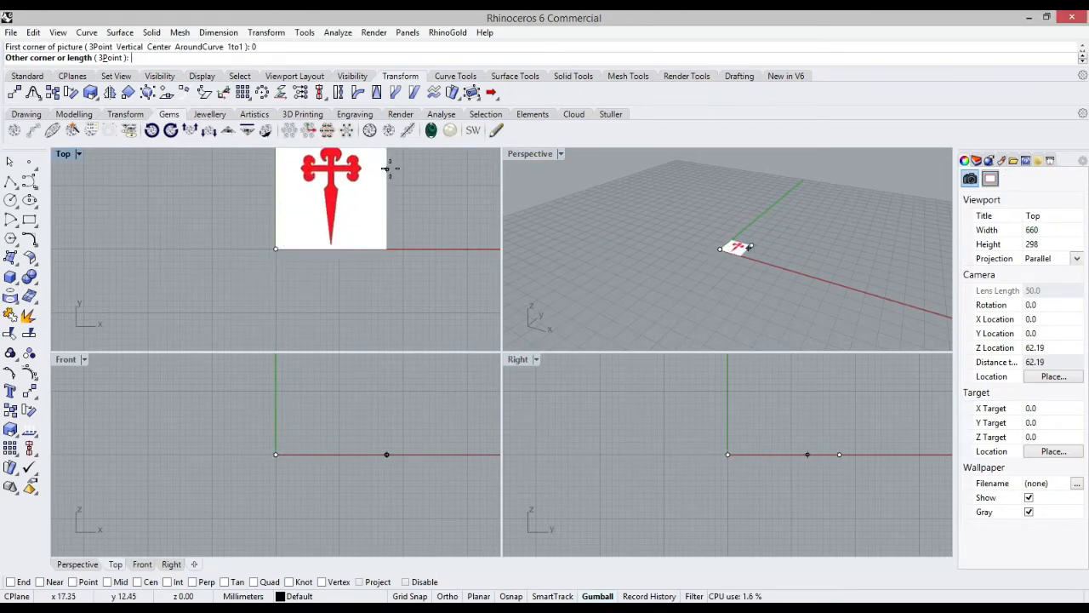
scroll(391, 246, down, 4)
scroll(354, 243, up, 8)
scroll(363, 230, up, 1)
click(441, 219)
scroll(375, 319, down, 3)
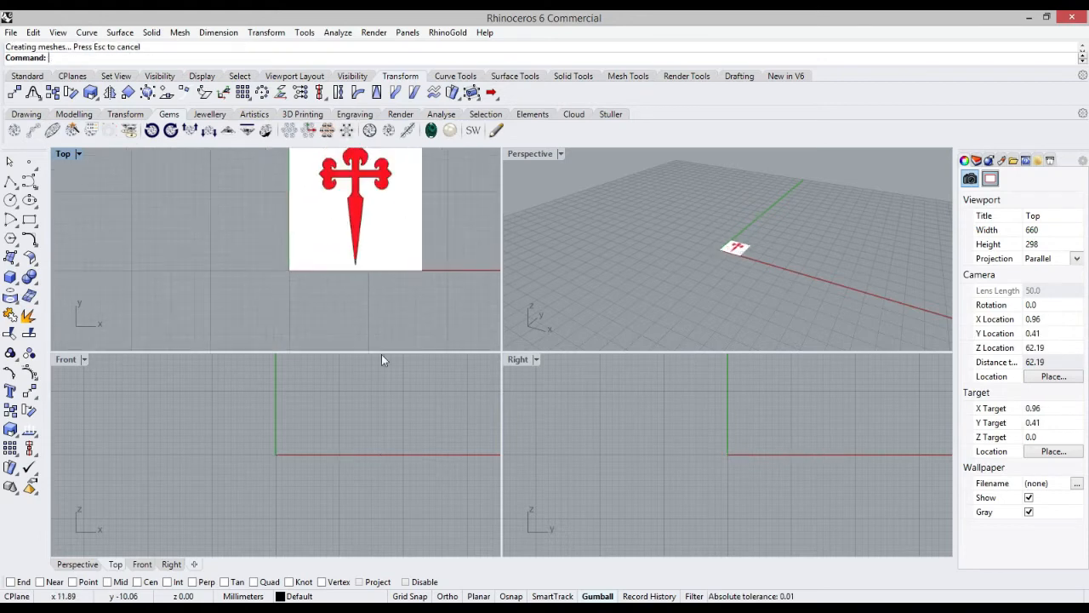
Move the cross picture from its centre to the origin at 0
click(365, 255)
scroll(351, 337, down, 2)
scroll(352, 260, up, 2)
scroll(355, 223, up, 8)
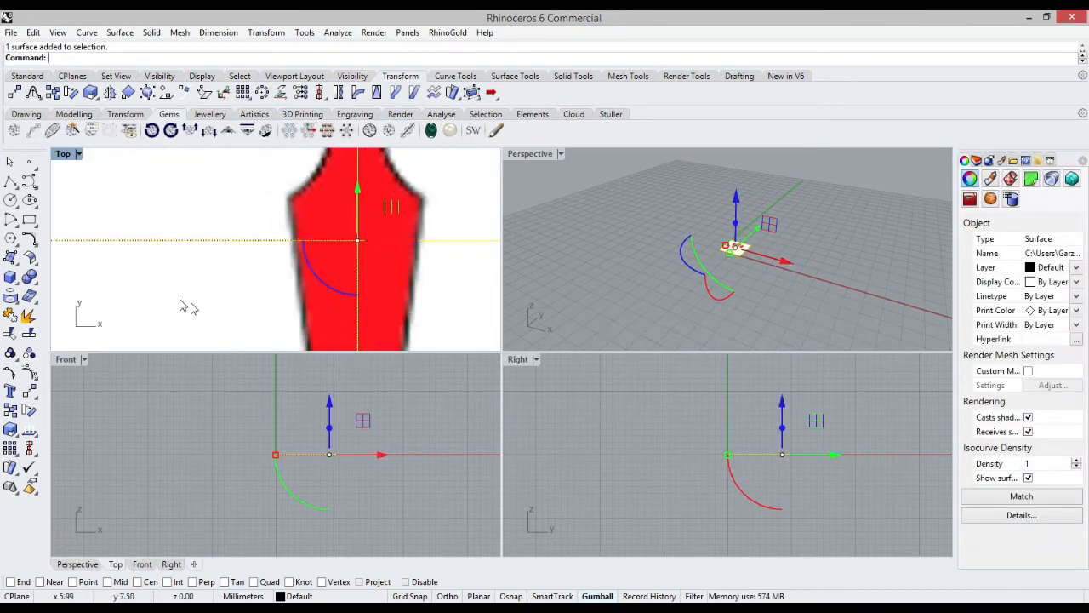
click(30, 390)
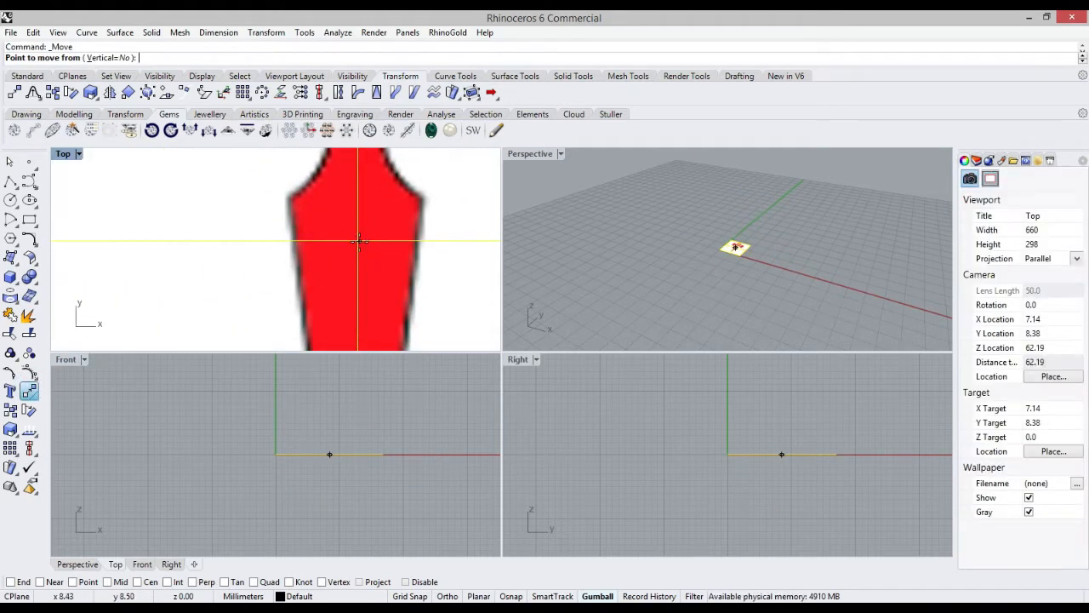
text(0)
key(Return)
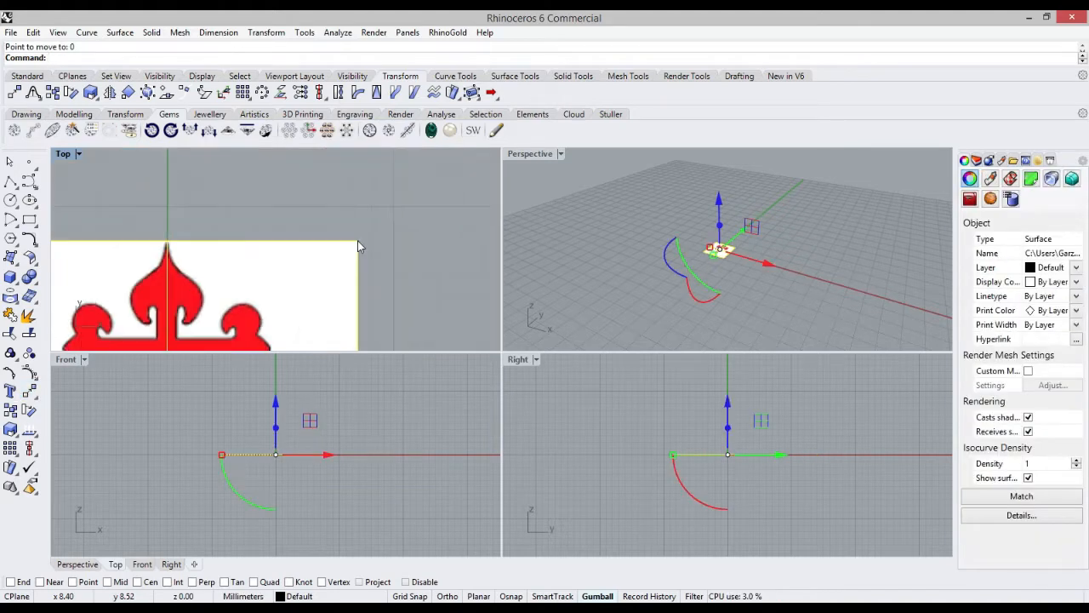
scroll(358, 240, down, 3)
scroll(297, 231, up, 3)
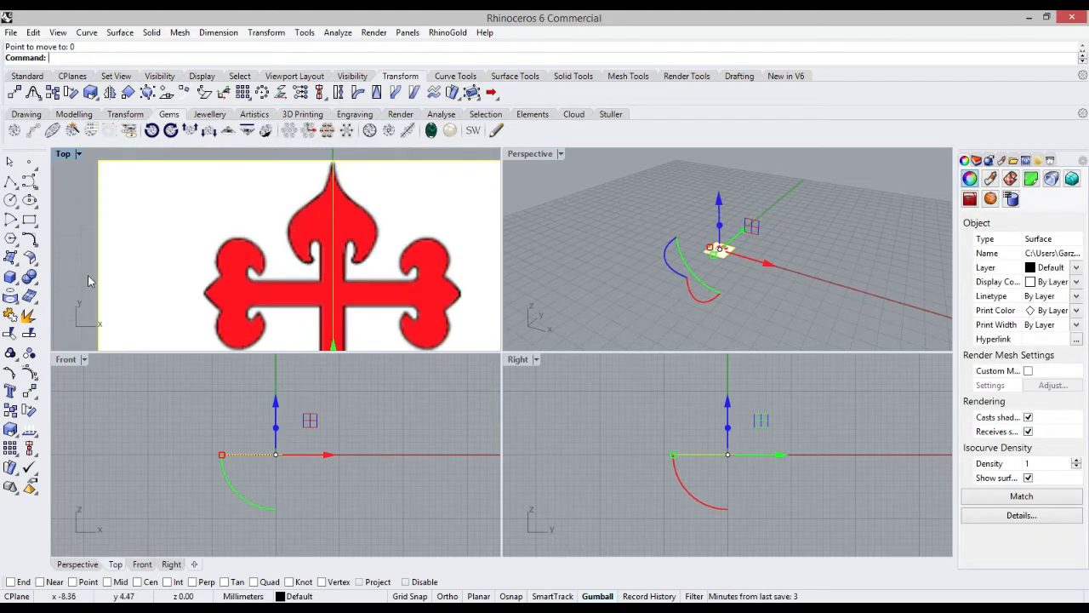
Trace a polyline from the cross's top tip around the left side of the top petal and the left arm to the stem
click(11, 183)
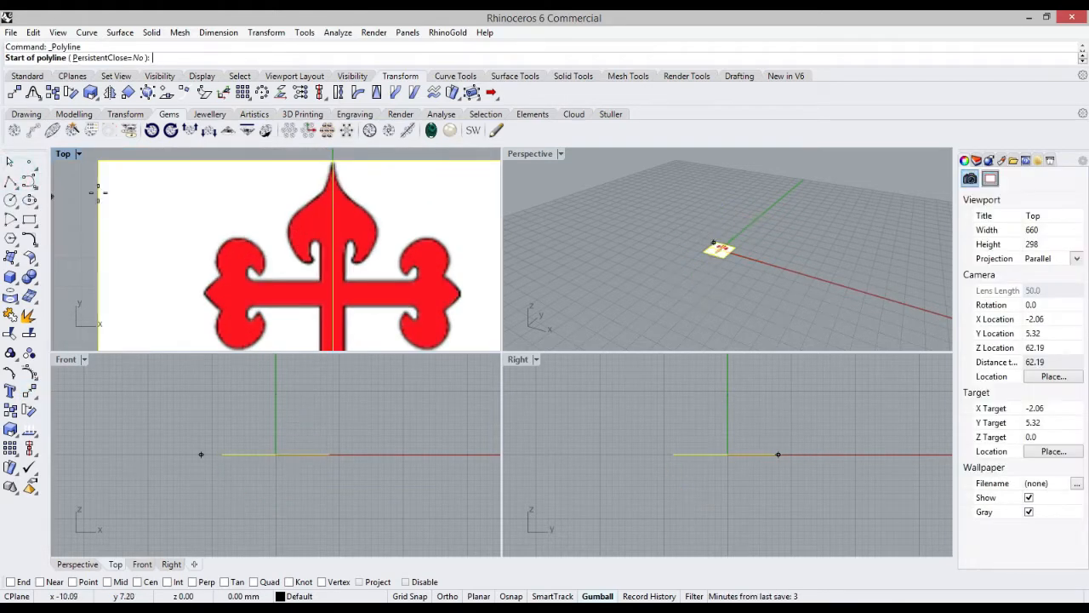
click(331, 164)
click(288, 223)
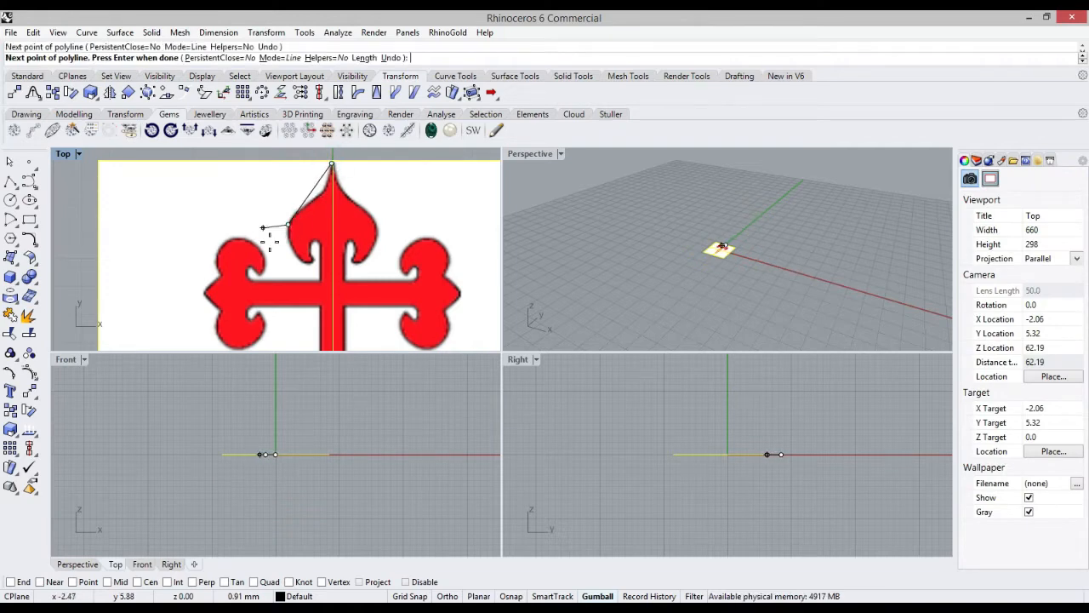
click(304, 264)
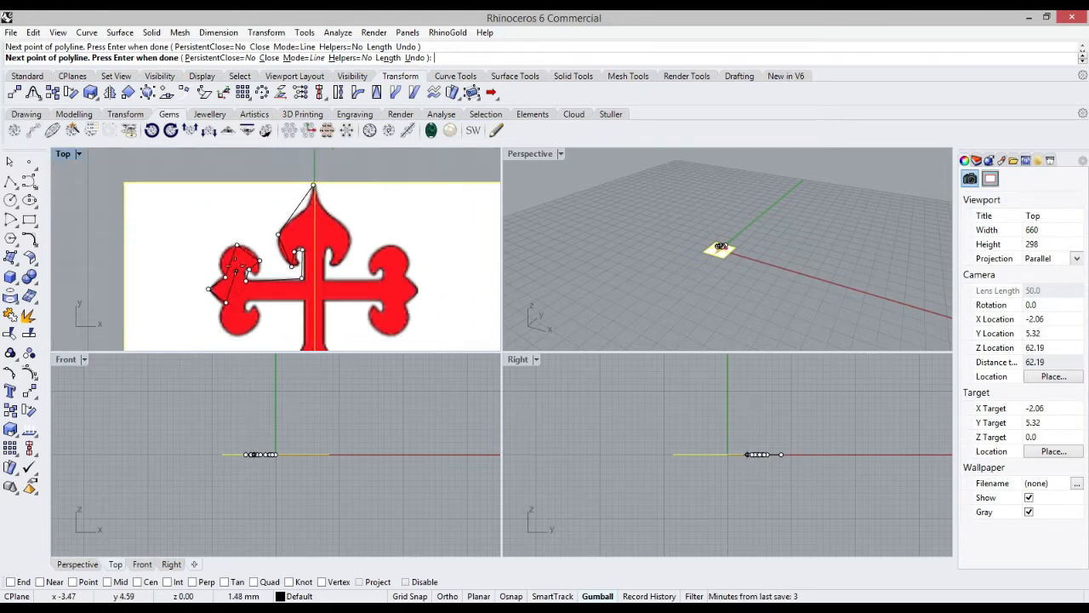
scroll(252, 316, up, 3)
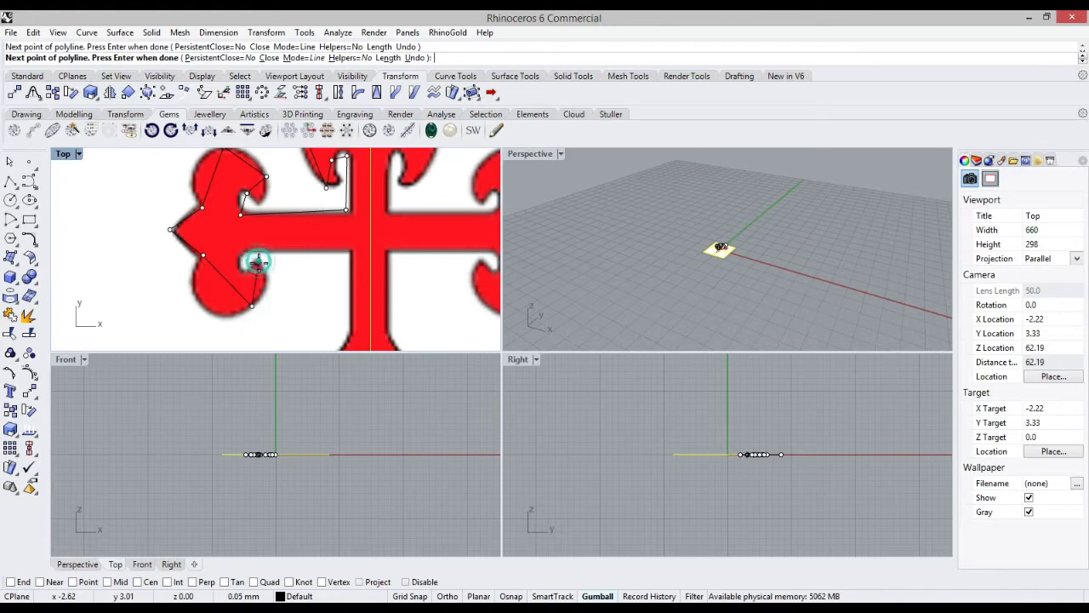
click(350, 250)
Continue the polyline down the left side of the stem and blade to the bottom tip and finish it
scroll(352, 252, down, 2)
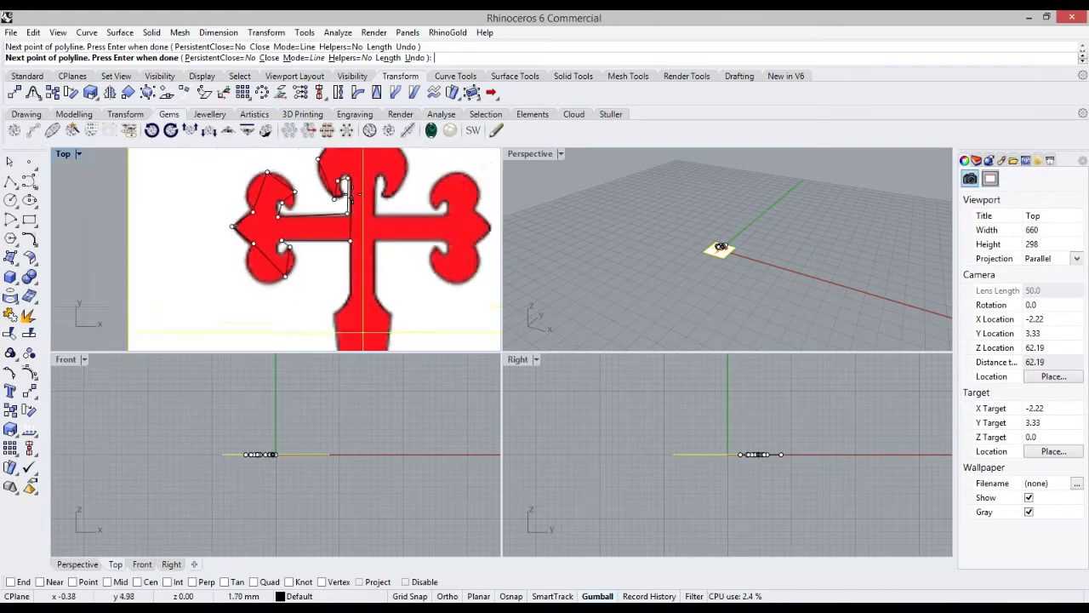
scroll(356, 255, up, 2)
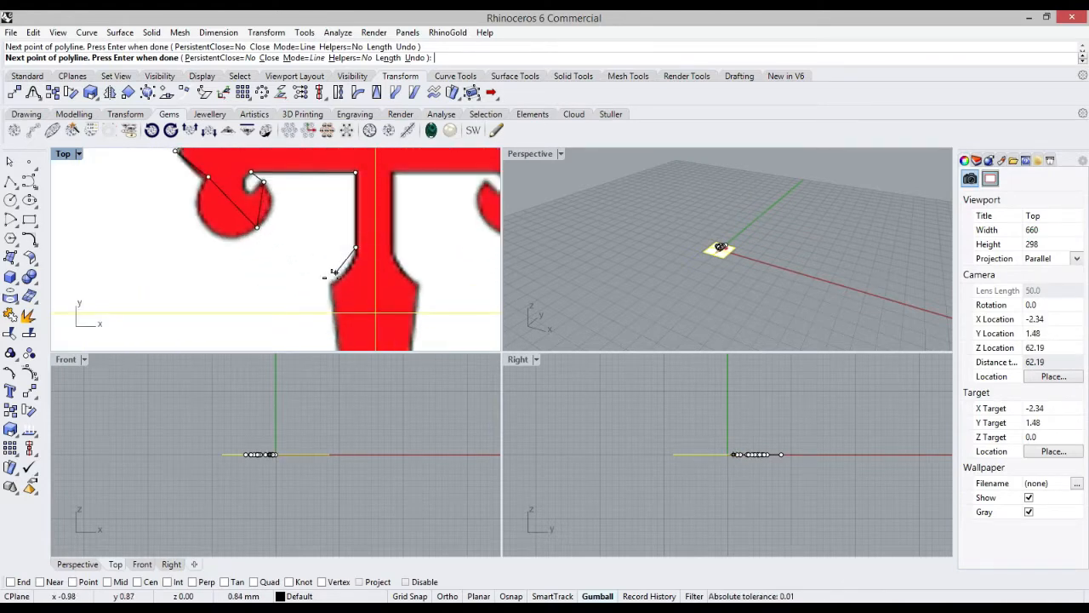
click(331, 286)
scroll(308, 241, down, 10)
scroll(319, 342, up, 10)
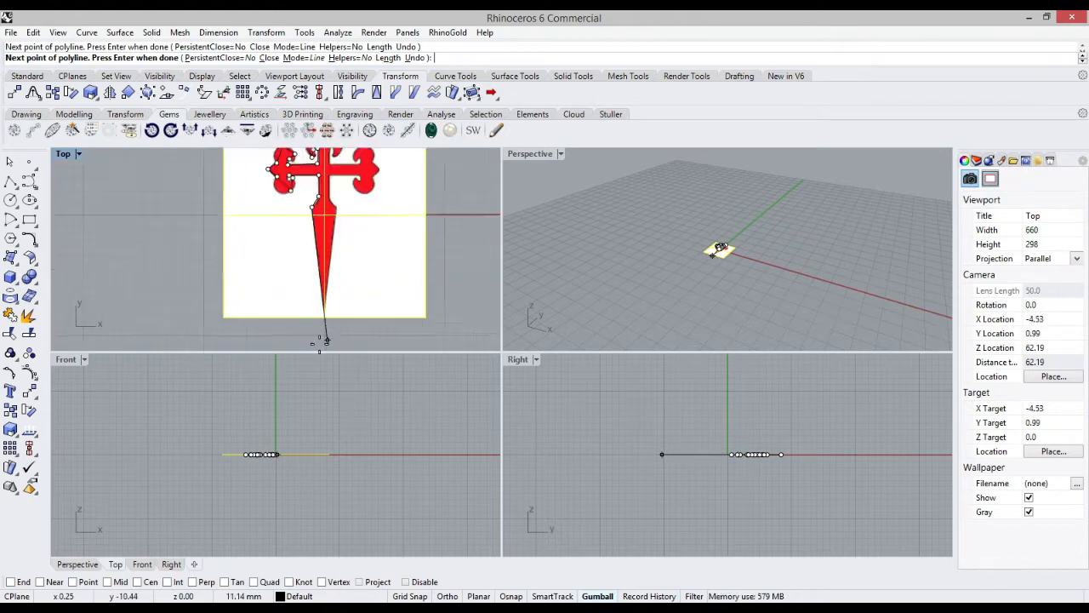
scroll(303, 300, down, 1)
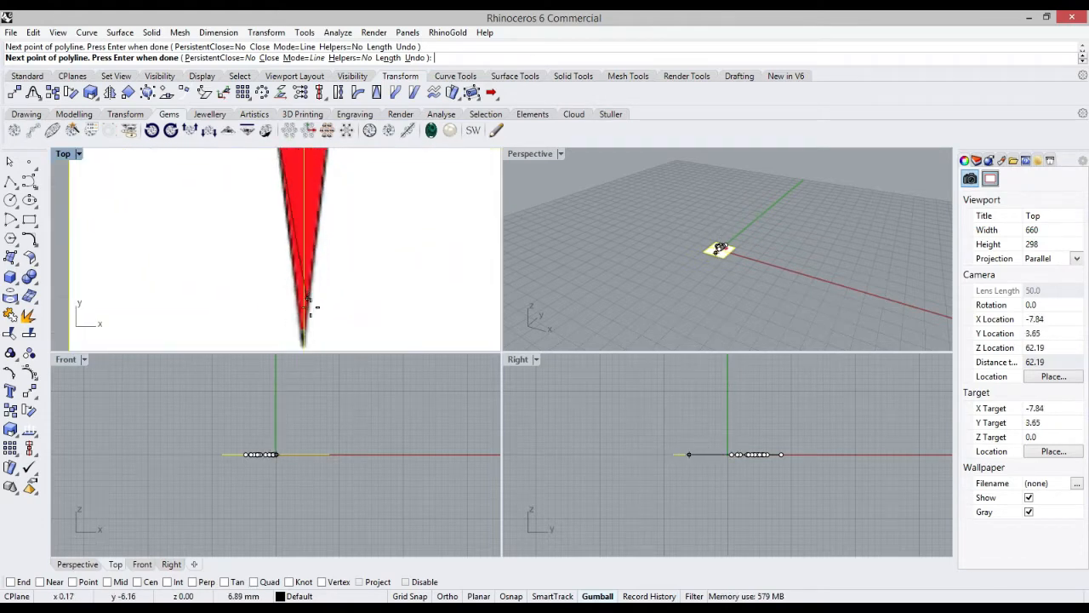
click(303, 346)
key(Return)
scroll(257, 303, down, 8)
scroll(255, 228, up, 6)
scroll(267, 216, down, 6)
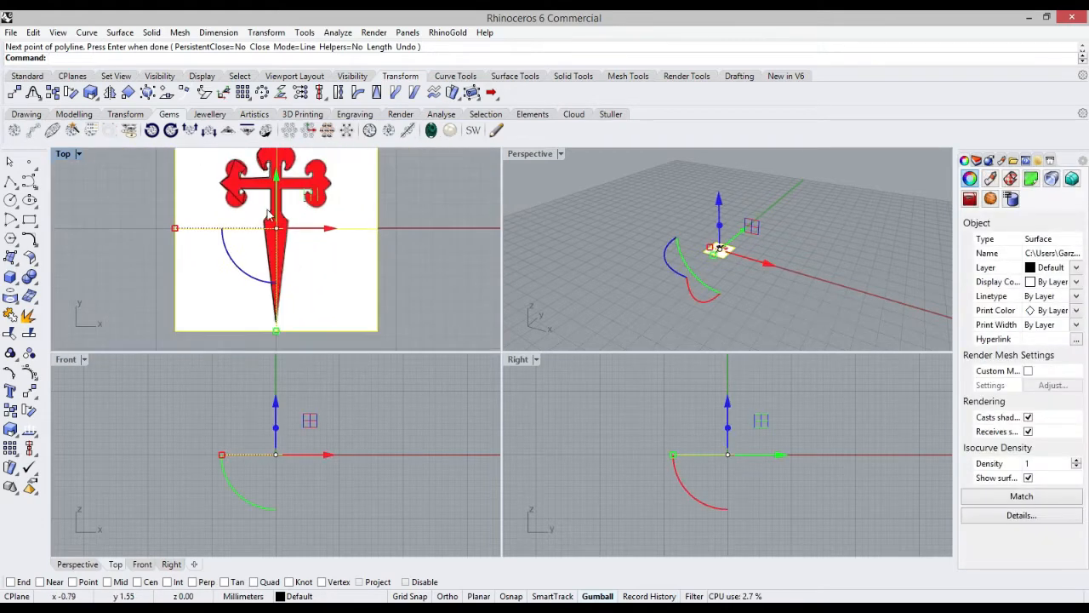
Turn on the control points of the traced half-cross curve
click(238, 200)
click(271, 230)
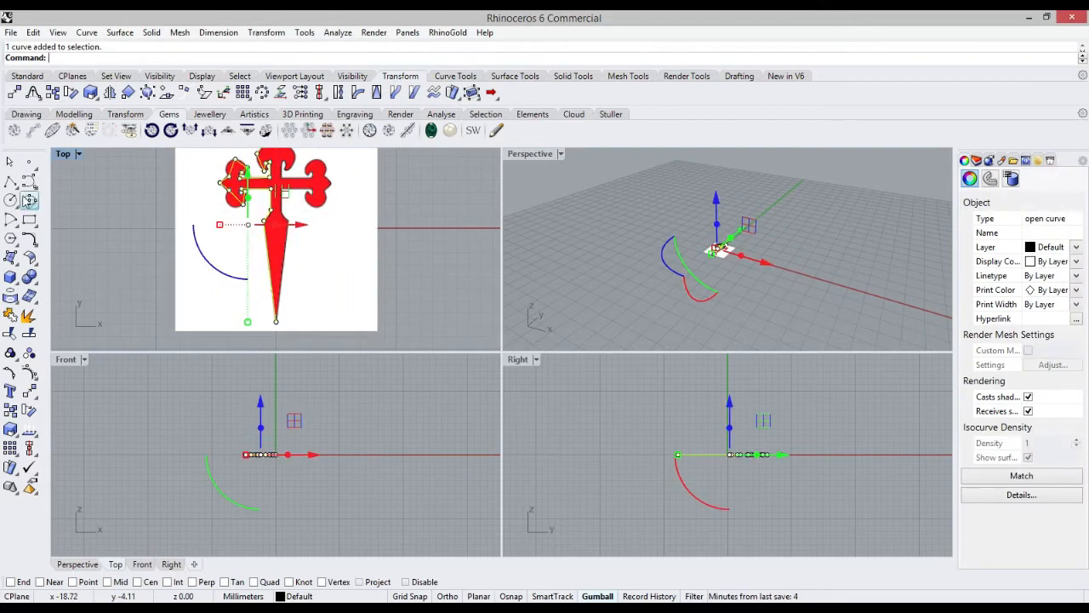
click(11, 390)
scroll(138, 244, up, 8)
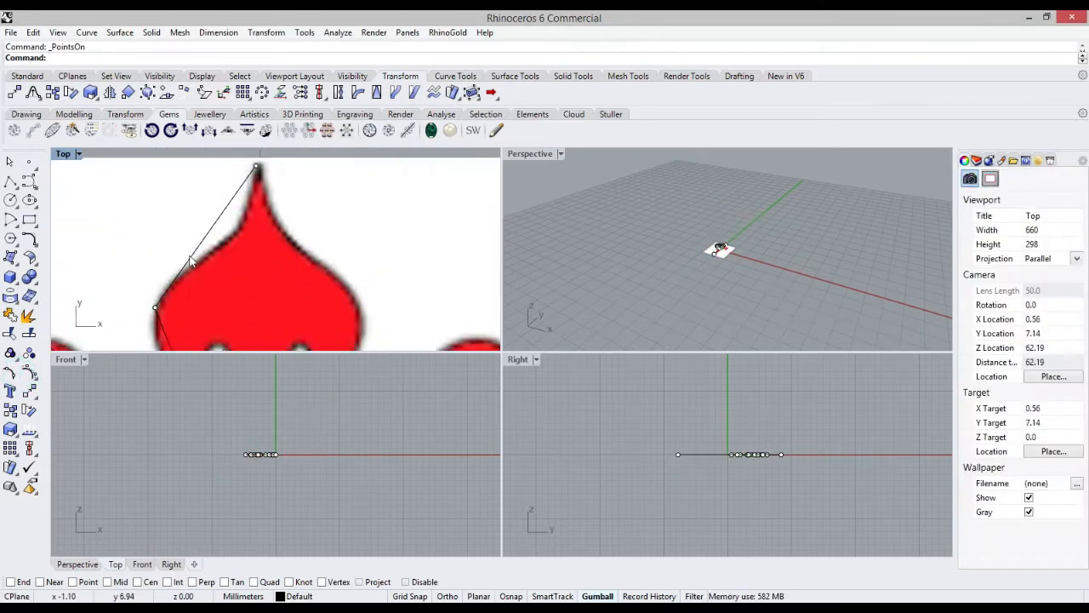
Insert a knot in the top petal's upper-left segment and move the new point onto the red outline near the tip
click(208, 238)
click(234, 241)
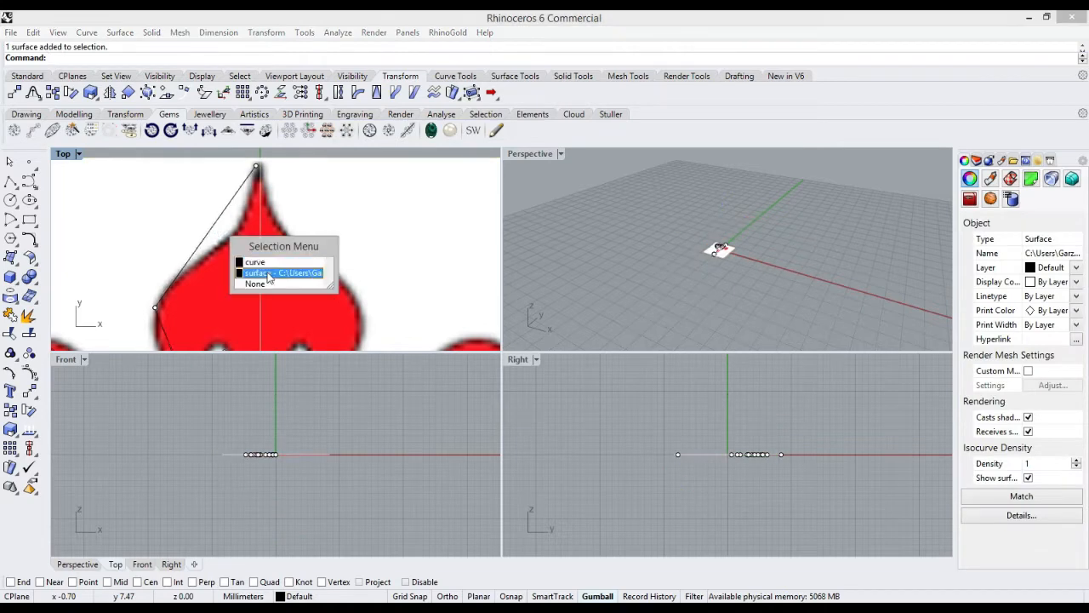
click(247, 272)
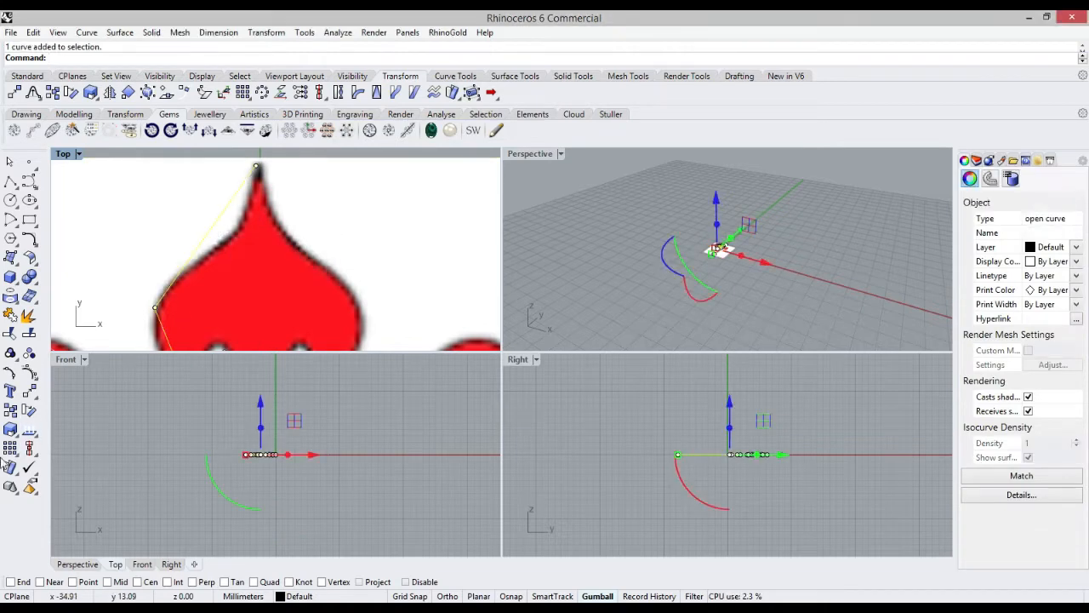
click(32, 376)
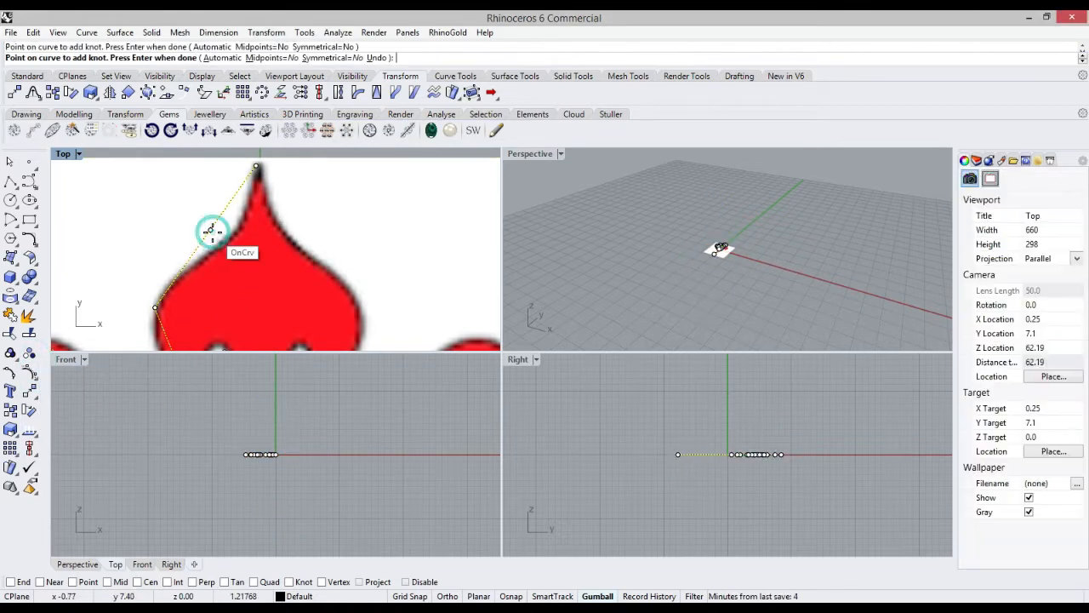
right_click(195, 230)
drag(211, 230, 245, 211)
Insert two more knots in the curve between the petal's neck and its widest left point
right_click(180, 290)
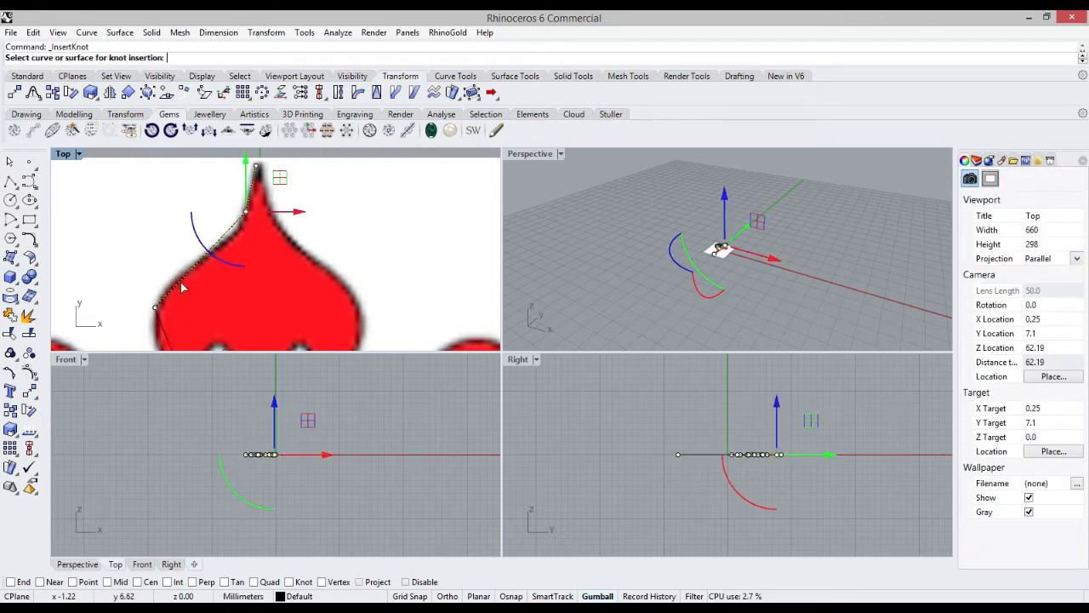
click(207, 269)
click(228, 306)
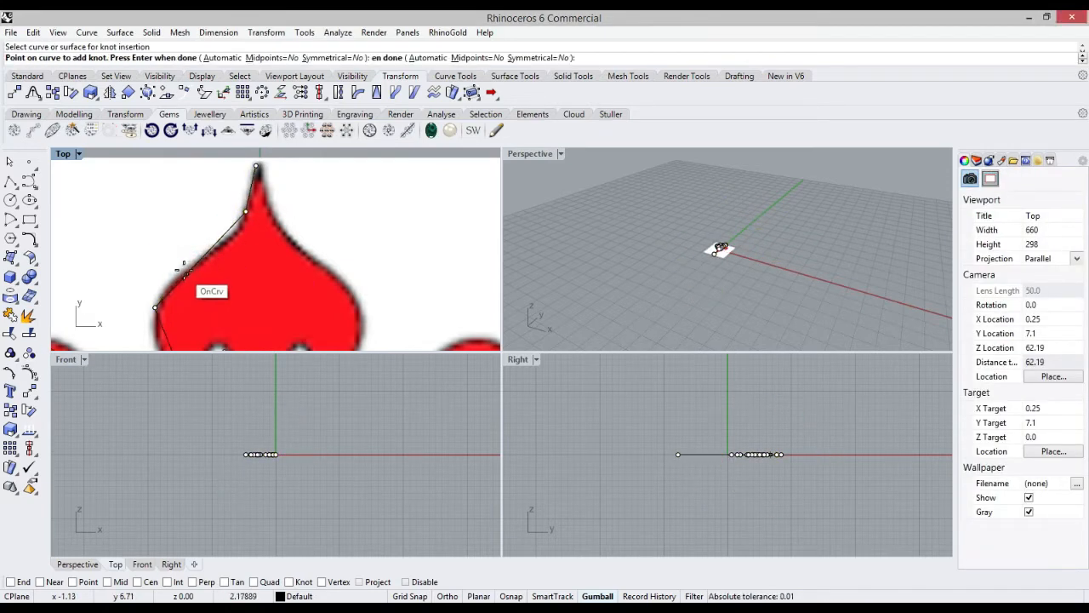
click(214, 239)
key(Return)
Move the two new points on the petal's upper-left side onto the edge of the red outline
click(220, 242)
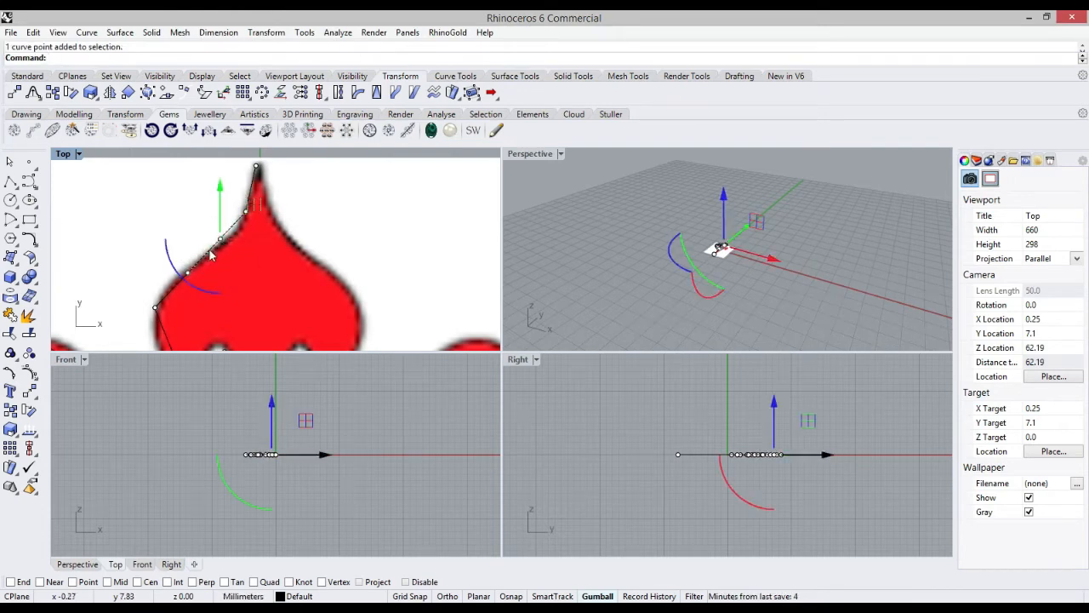
scroll(223, 246, up, 2)
drag(230, 238, 234, 248)
click(179, 288)
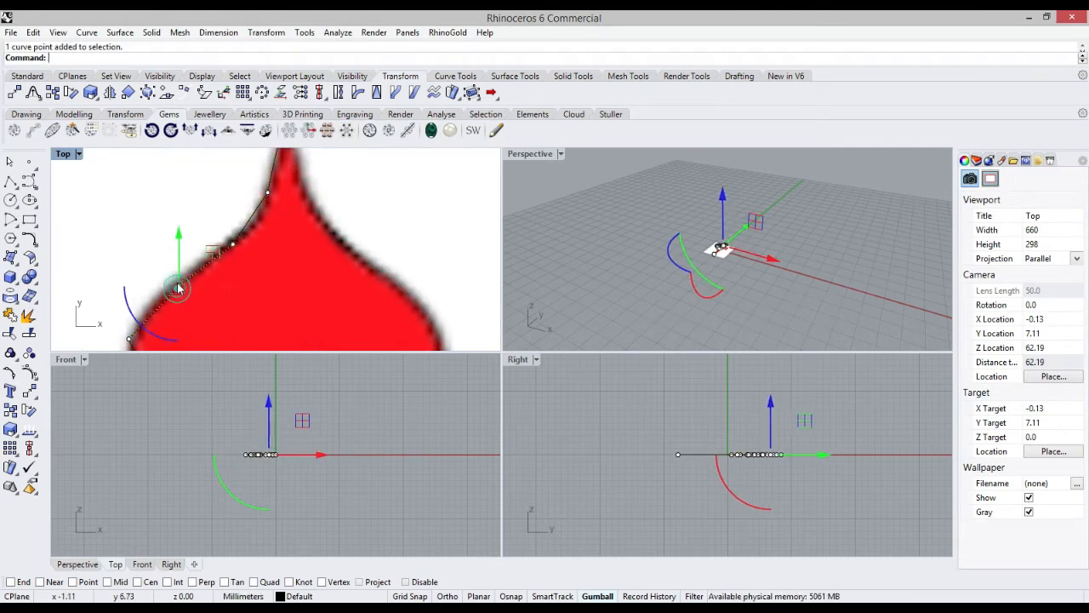
drag(179, 287, 177, 282)
scroll(135, 267, down, 2)
scroll(128, 287, down, 3)
scroll(205, 197, up, 4)
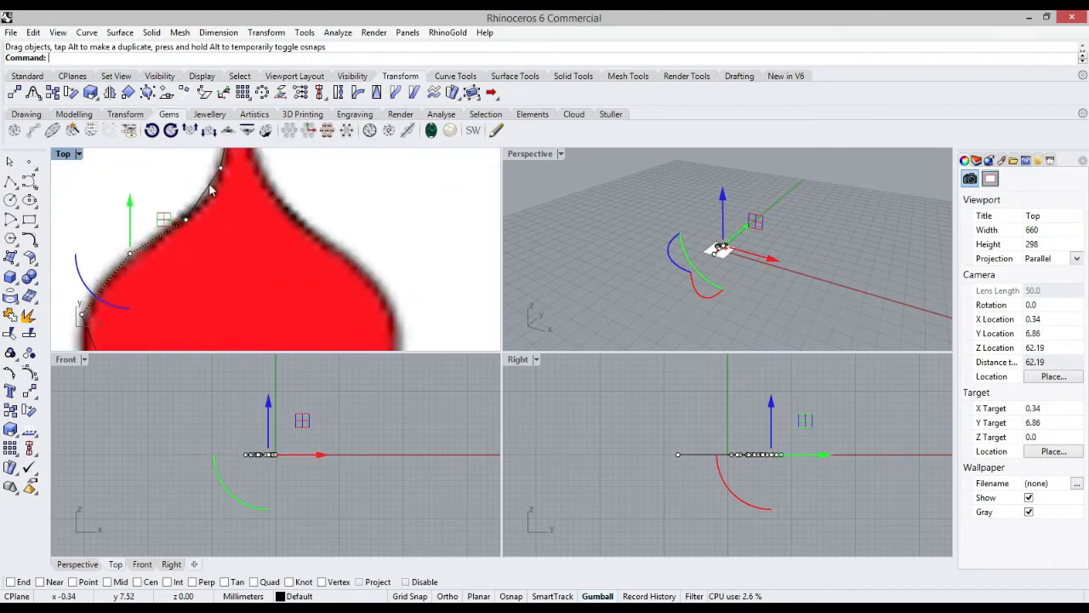
Insert a knot in the short segment at the petal's concave neck and move the point onto the red outline
key(Return)
click(204, 197)
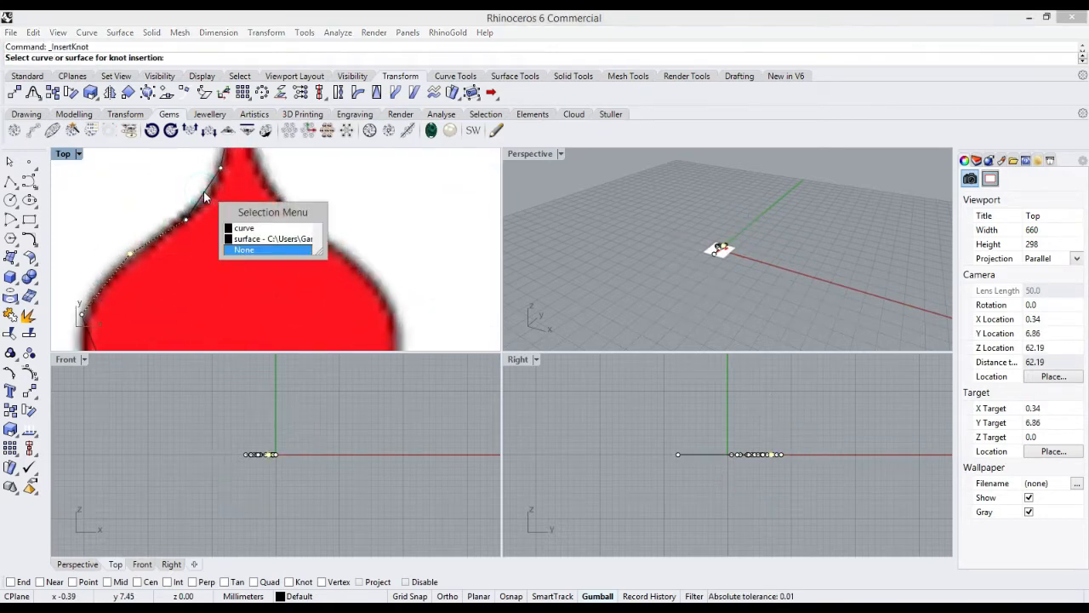
click(251, 223)
click(207, 189)
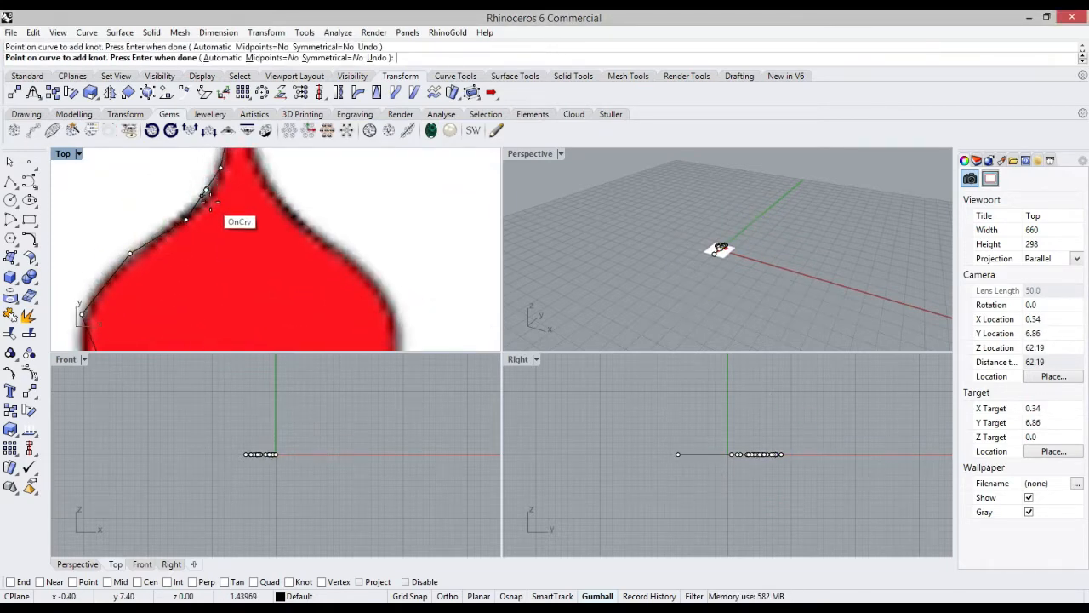
key(Return)
scroll(216, 197, up, 7)
click(211, 195)
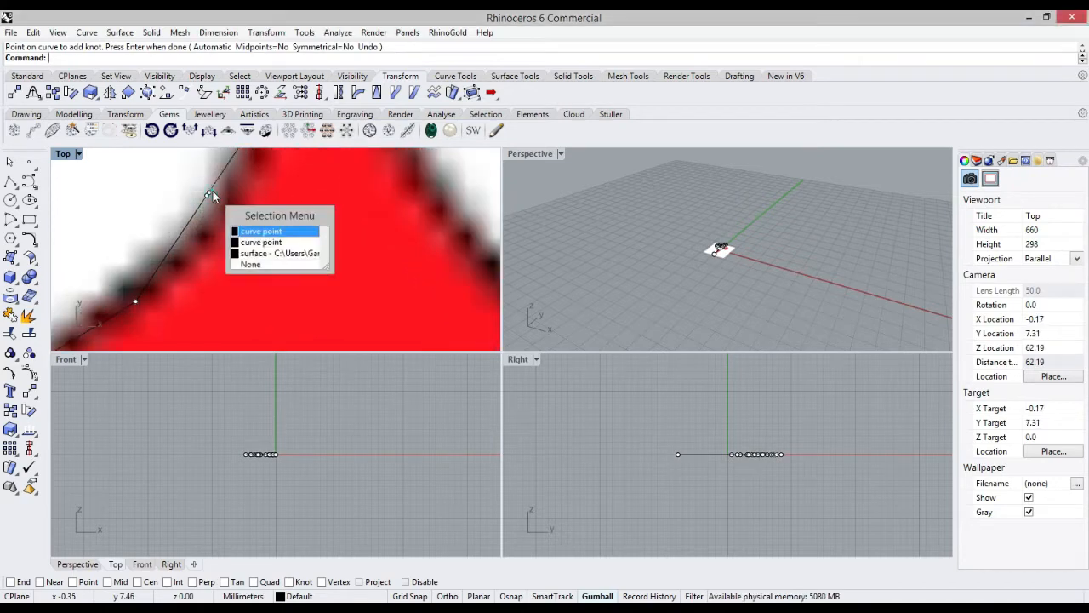
click(260, 231)
drag(208, 194, 195, 240)
scroll(220, 209, down, 15)
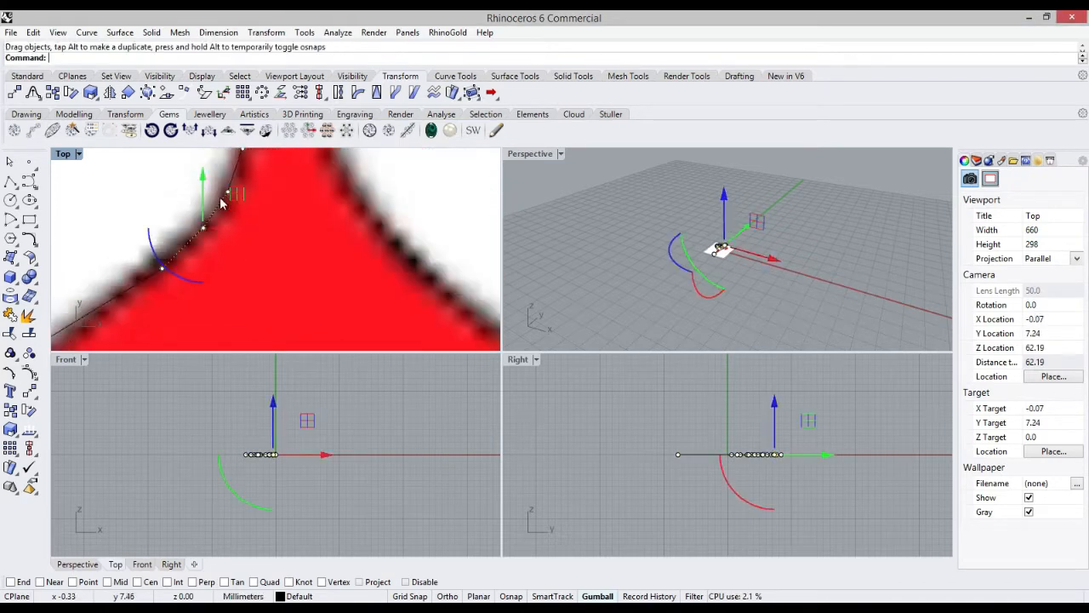
scroll(155, 281, up, 5)
click(139, 289)
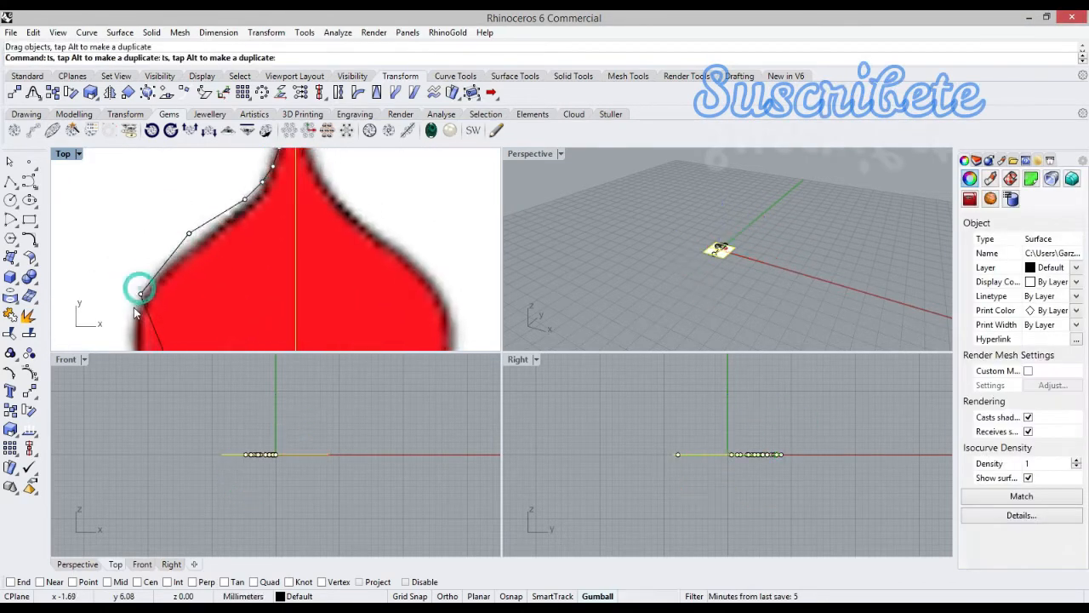
key(ctrl+x)
key(ctrl+z)
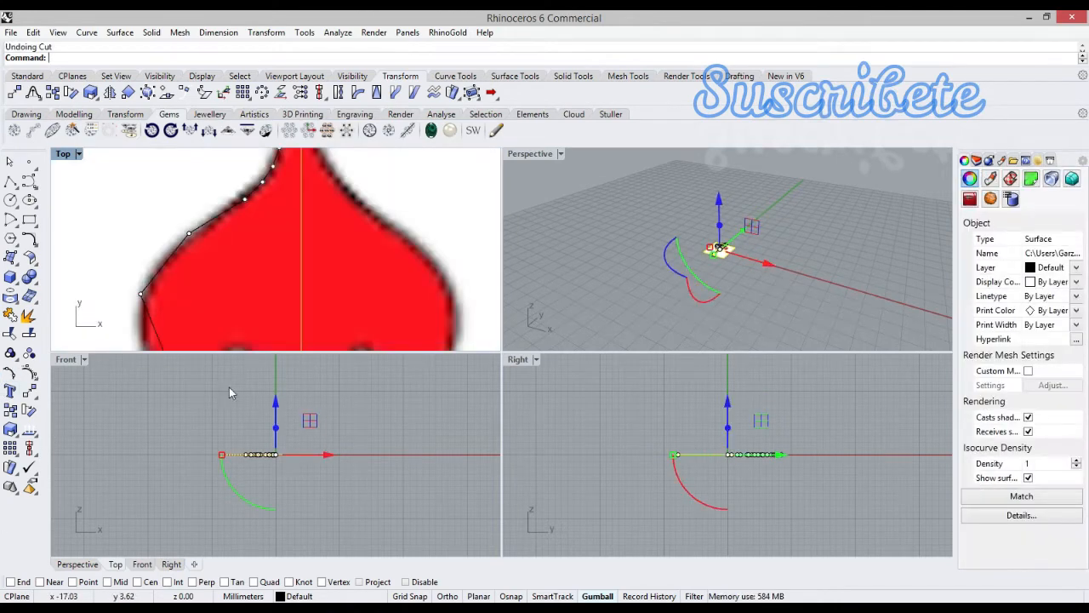
Align the petal's widest left point with the red outline, and insert and adjust a knot in the segment just above it
click(142, 294)
drag(141, 294, 144, 295)
right_click(158, 274)
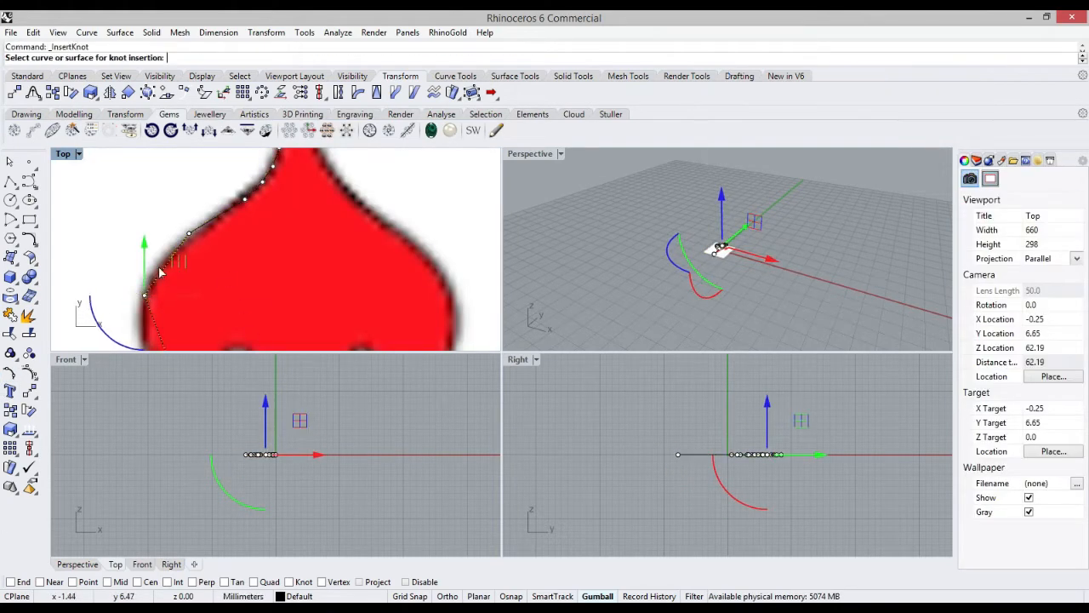
click(163, 266)
click(210, 302)
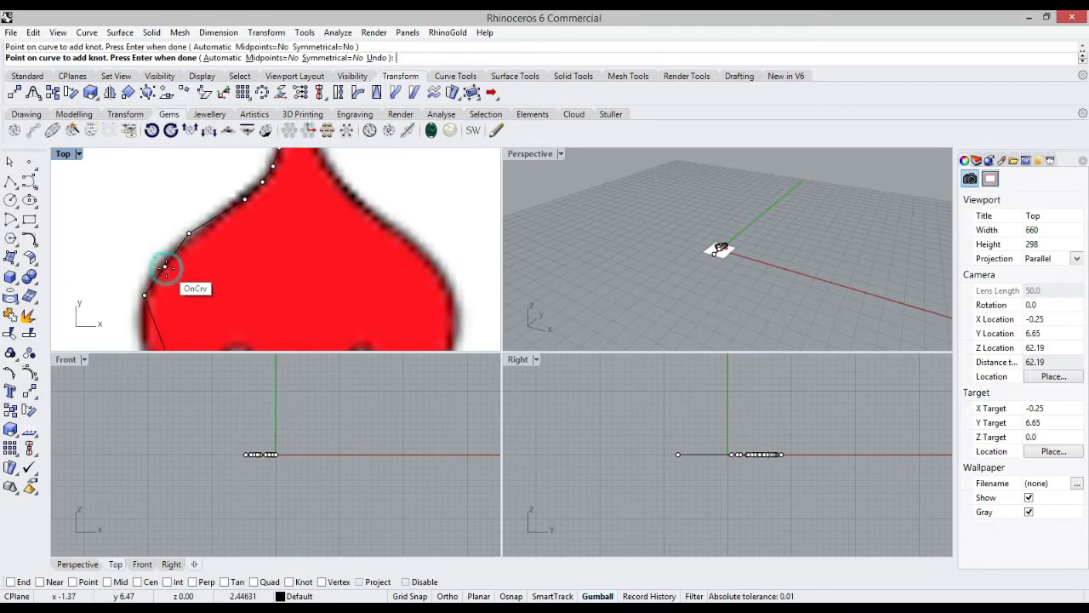
right_click(162, 266)
click(165, 267)
mouse_move(164, 267)
mouse_down()
mouse_move(156, 259)
mouse_move(161, 267)
mouse_up()
scroll(136, 249, down, 11)
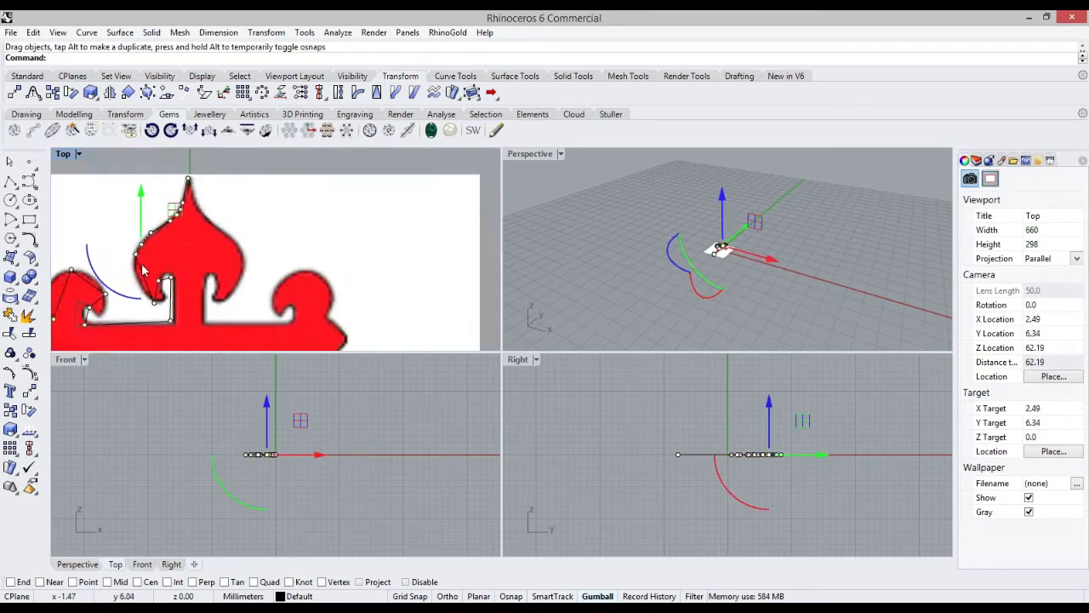
Insert two knots in the segment between the petal's widest left point and its bottom point, and move them onto the outline
scroll(146, 295, up, 10)
right_click(147, 300)
click(144, 283)
click(210, 305)
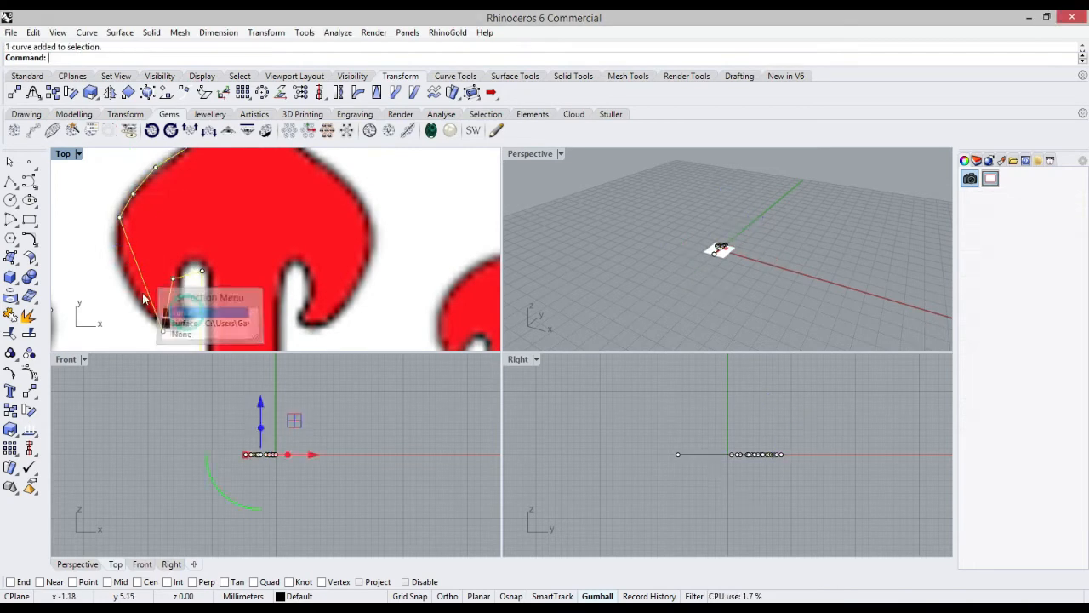
right_click(138, 297)
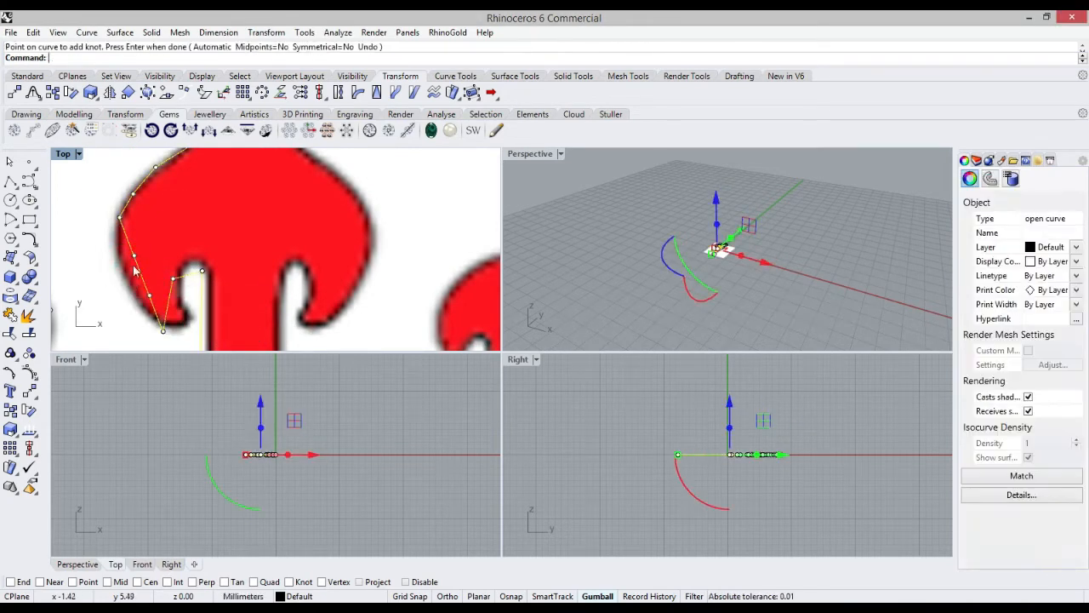
click(135, 257)
drag(134, 256, 118, 251)
scroll(145, 272, down, 3)
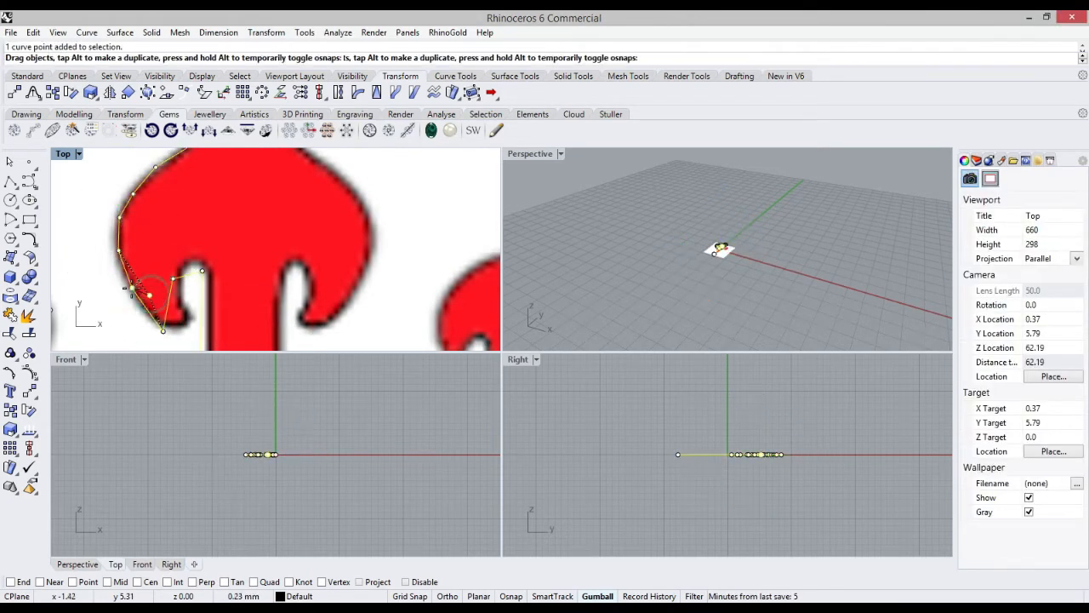
Move the petal's bottom point onto the lower edge of the red hook
scroll(164, 330, up, 6)
click(163, 330)
drag(163, 330, 176, 320)
Insert a knot in the petal's lower-left segment just above the bottom point and fine-tune the new point onto the red outline
right_click(146, 291)
click(145, 291)
click(190, 330)
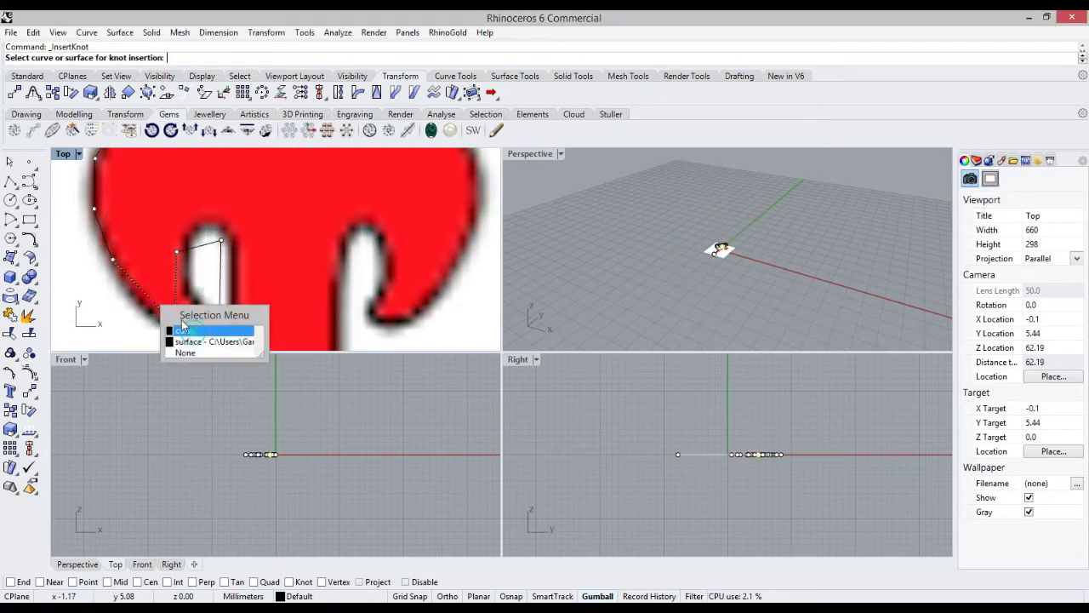
click(144, 291)
right_click(147, 293)
click(143, 291)
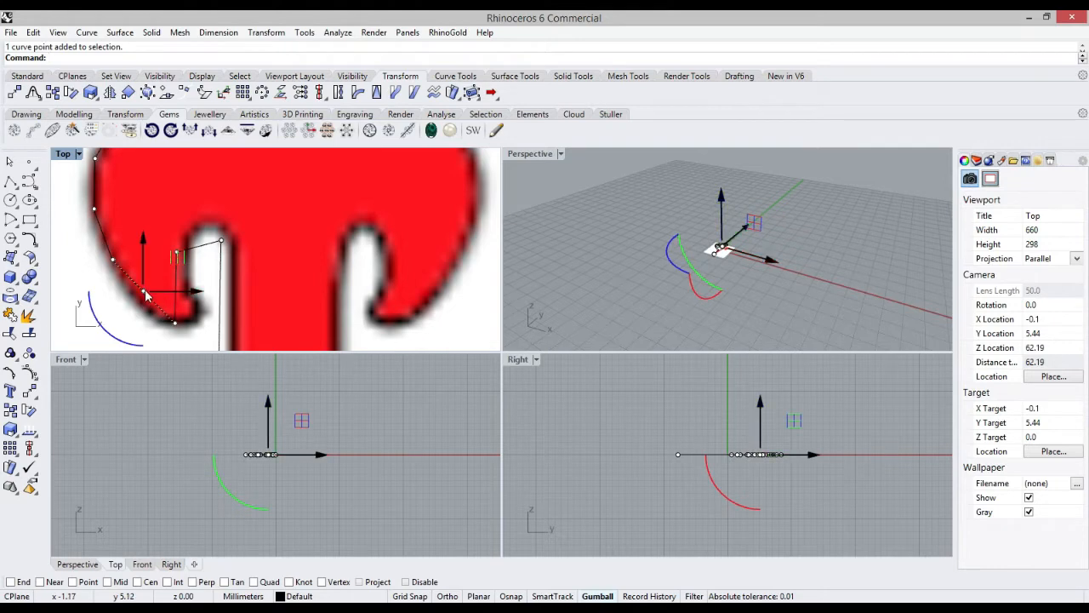
drag(145, 294, 141, 297)
scroll(142, 294, down, 3)
scroll(125, 286, up, 6)
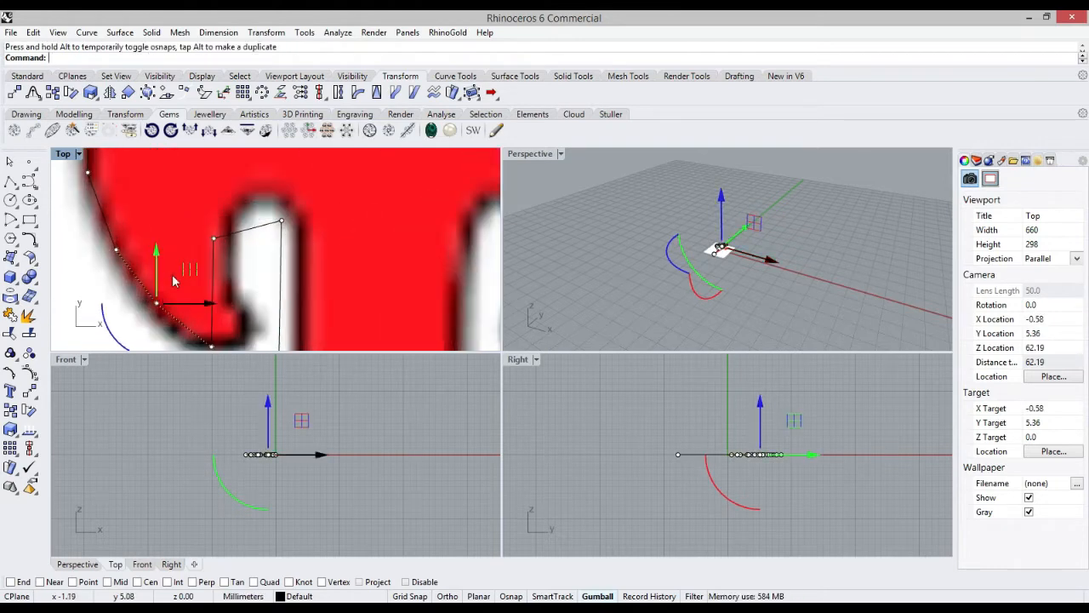
drag(157, 250, 157, 252)
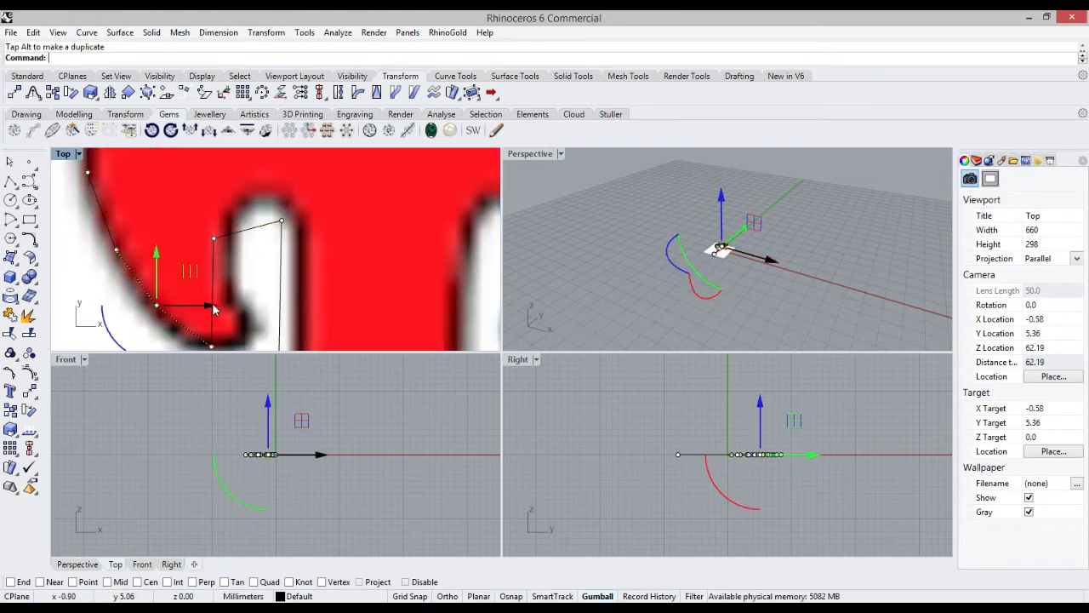
drag(214, 310, 209, 306)
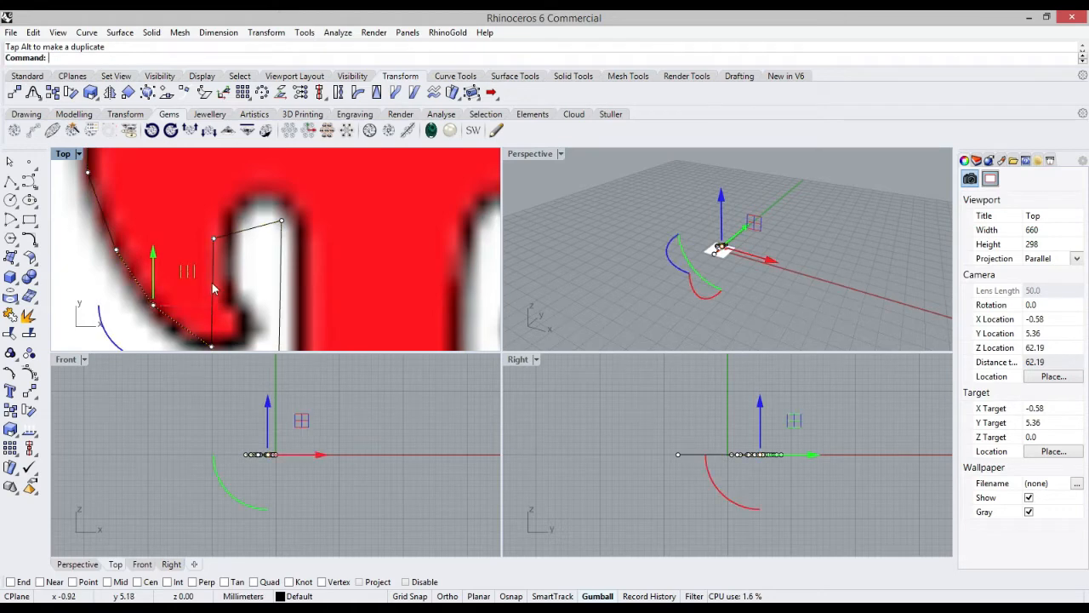
Insert two knots in the vertical segment rising from the petal's bottom point on the hook's inner side
double_click(212, 283)
click(213, 284)
click(213, 285)
click(212, 319)
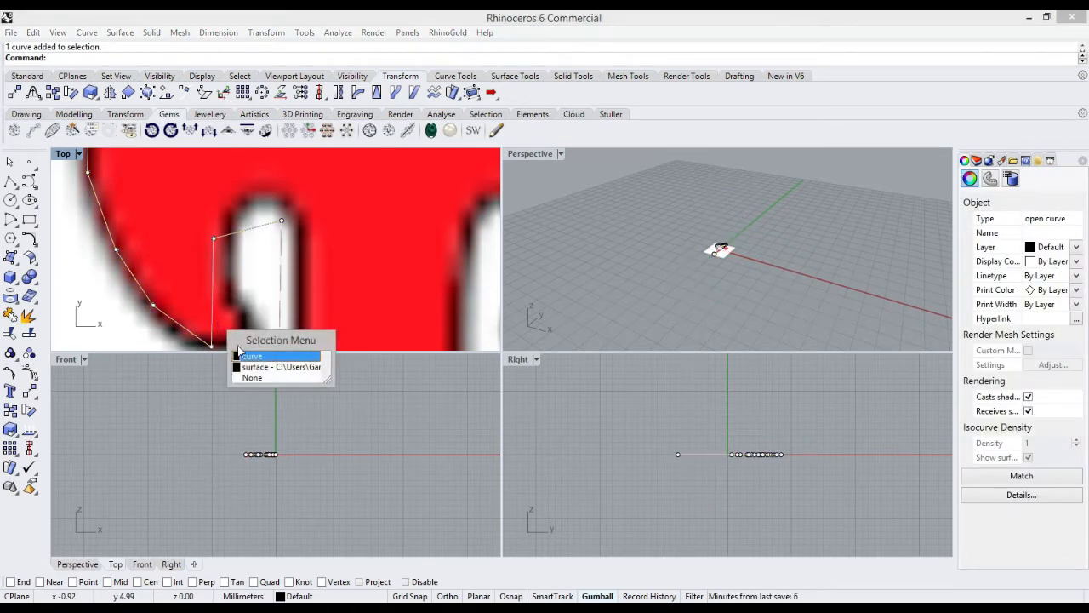
click(241, 354)
right_click(212, 311)
click(212, 313)
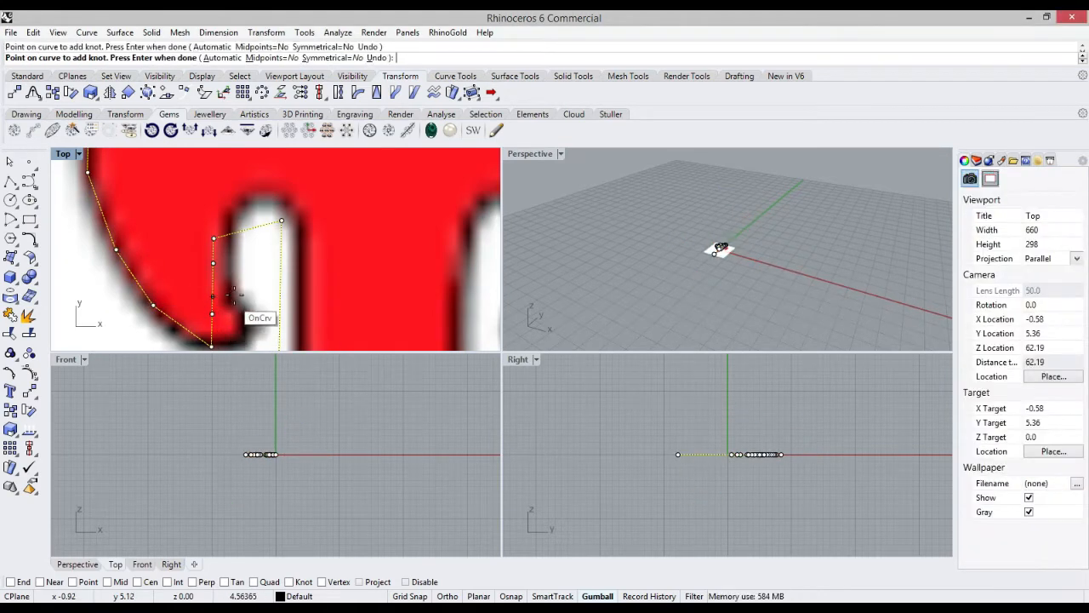
right_click(230, 298)
Move the new points onto the petal's hook tip and the inner left edge of the white slot
click(212, 314)
drag(212, 314, 259, 322)
scroll(230, 348, up, 6)
scroll(208, 231, down, 4)
click(200, 204)
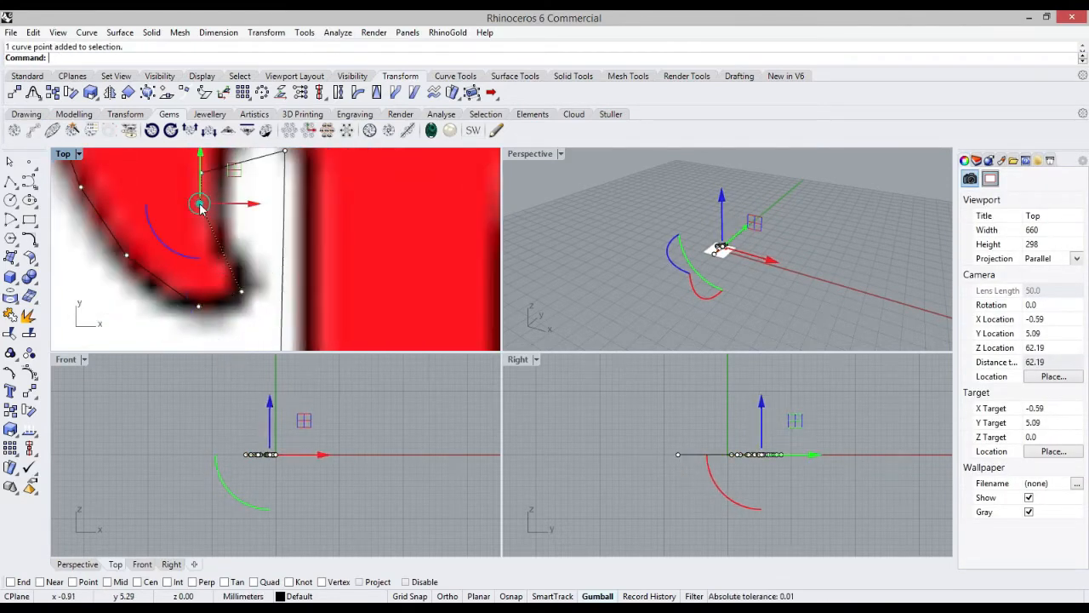
drag(200, 205, 206, 260)
scroll(225, 239, down, 5)
scroll(229, 182, up, 7)
key(ctrl+z)
click(190, 231)
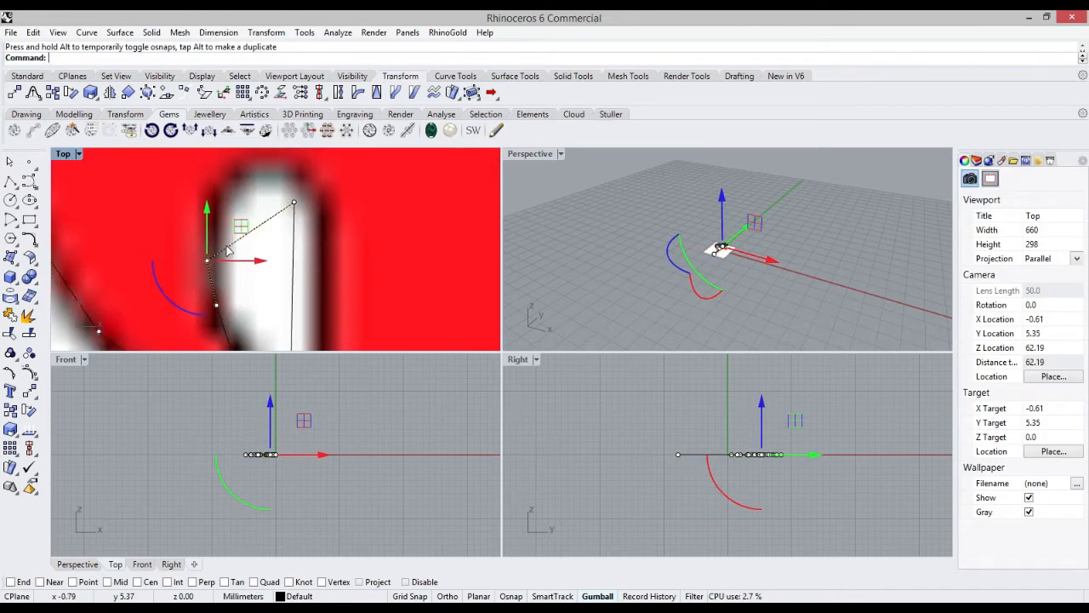
Insert two knots in the slanted segment across the slot's top and one in the vertical segment just below it
right_click(229, 252)
click(236, 243)
click(273, 279)
click(233, 242)
click(269, 220)
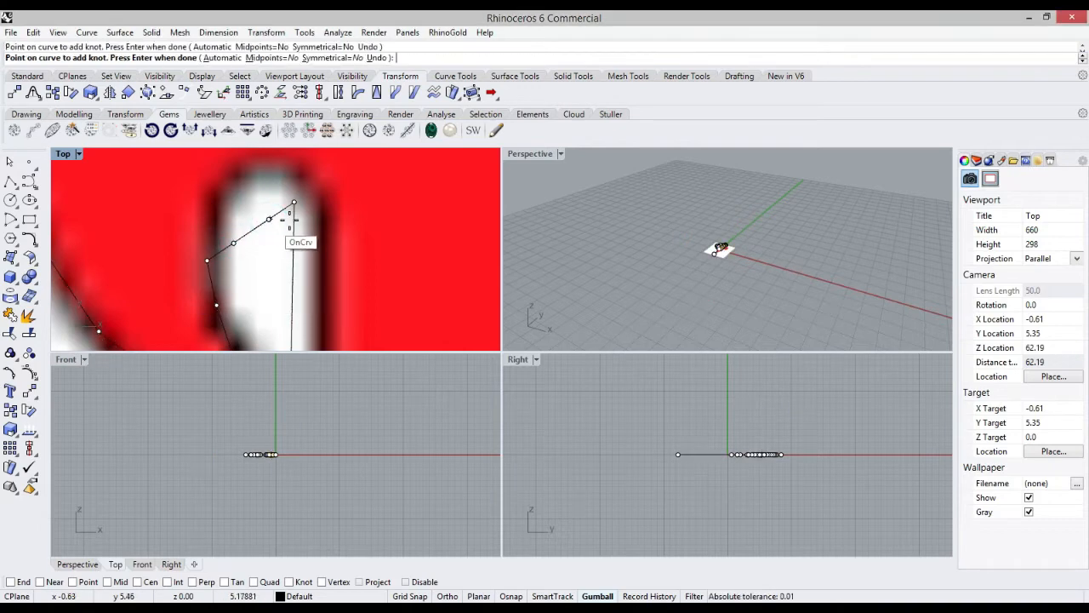
scroll(268, 267, down, 12)
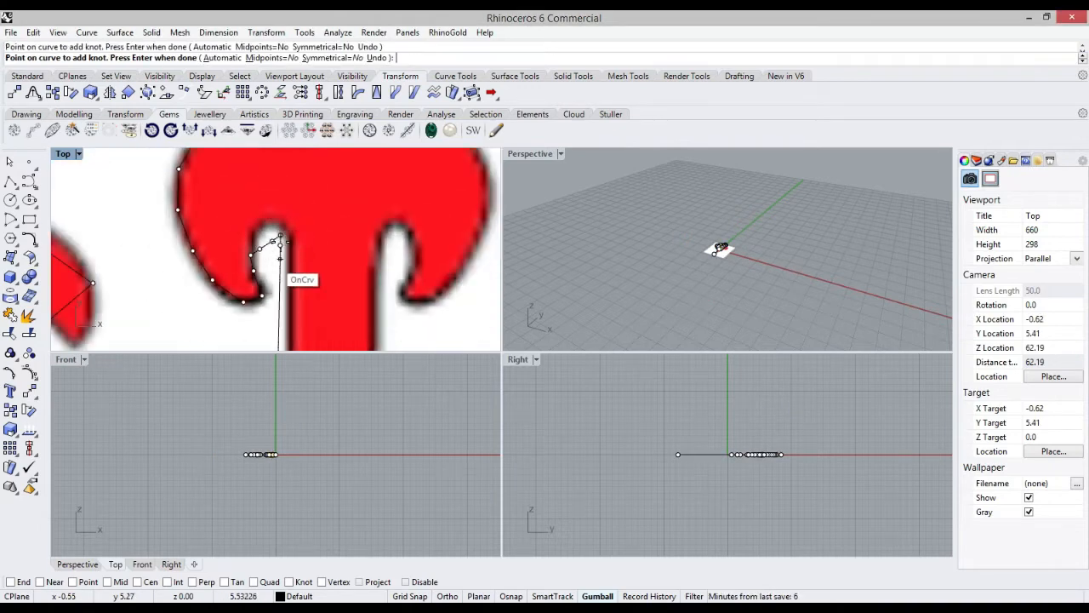
scroll(265, 267, up, 6)
right_click(247, 256)
Fit the points around the slot's rounded top, adding one more knot at the bend beside the stem and moving it onto the outline
drag(246, 256, 288, 250)
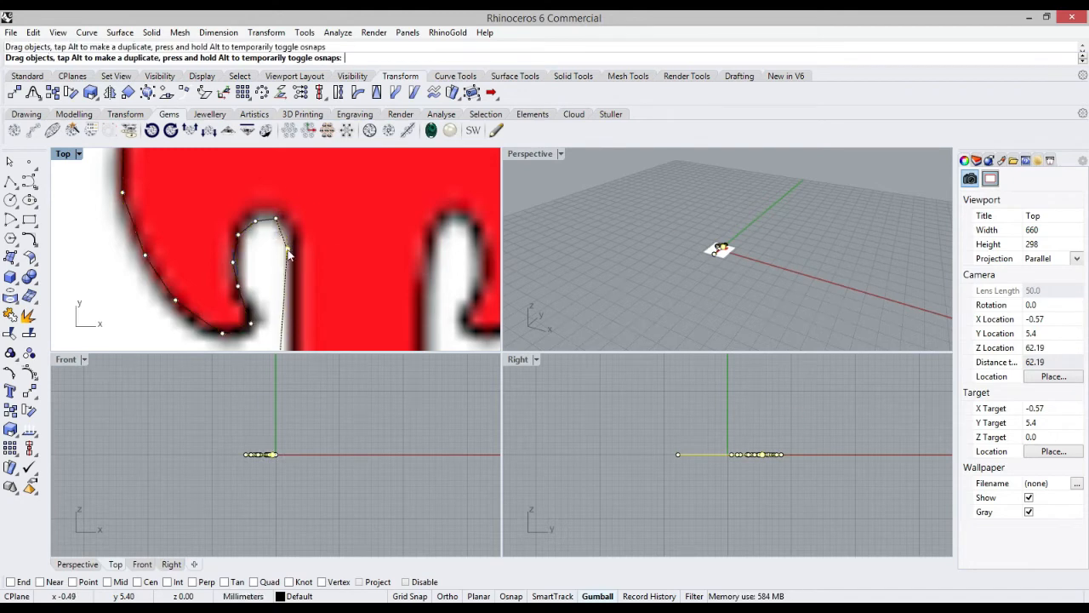
scroll(276, 220, up, 4)
right_click(285, 241)
click(285, 240)
click(317, 281)
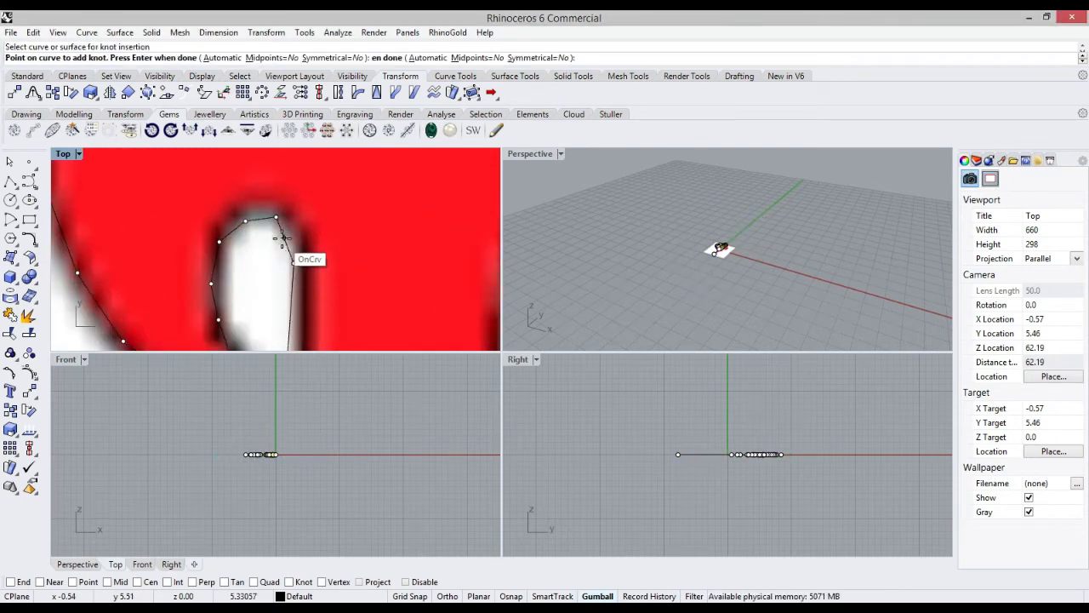
click(285, 239)
right_click(291, 234)
drag(285, 239, 298, 235)
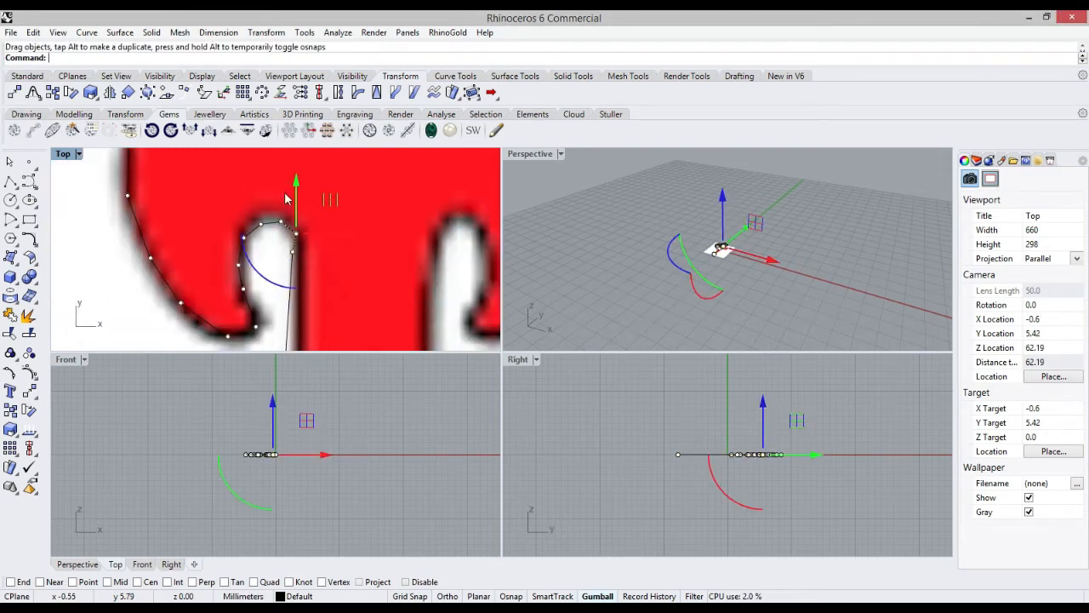
scroll(293, 245, down, 3)
Move the polyline's corner point at the foot of the stem onto the inner corner of the red outline
scroll(293, 244, down, 5)
scroll(292, 294, up, 6)
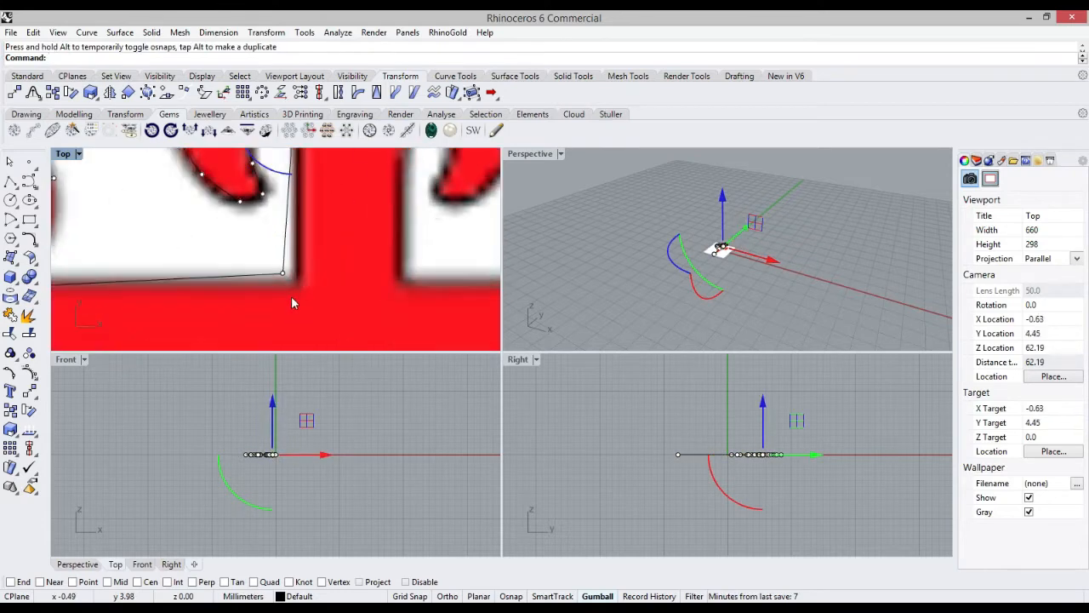
drag(281, 271, 296, 274)
scroll(286, 296, down, 8)
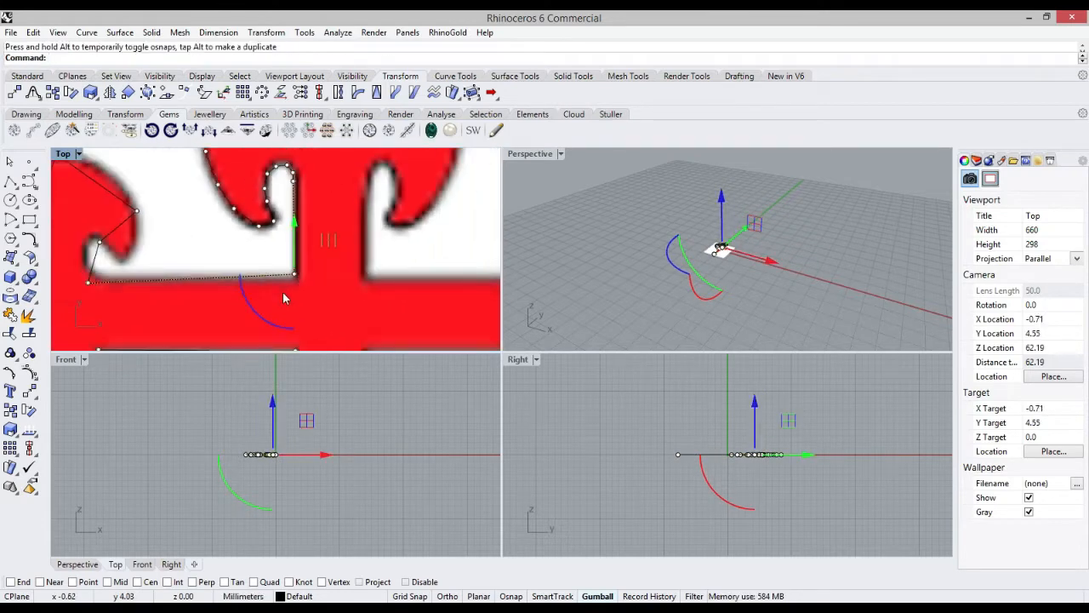
scroll(298, 291, up, 3)
drag(303, 224, 304, 243)
scroll(304, 229, up, 1)
scroll(301, 268, down, 6)
Move the left end point of the horizontal edge to where the side lobe's curved hollow begins
scroll(189, 294, up, 10)
click(160, 291)
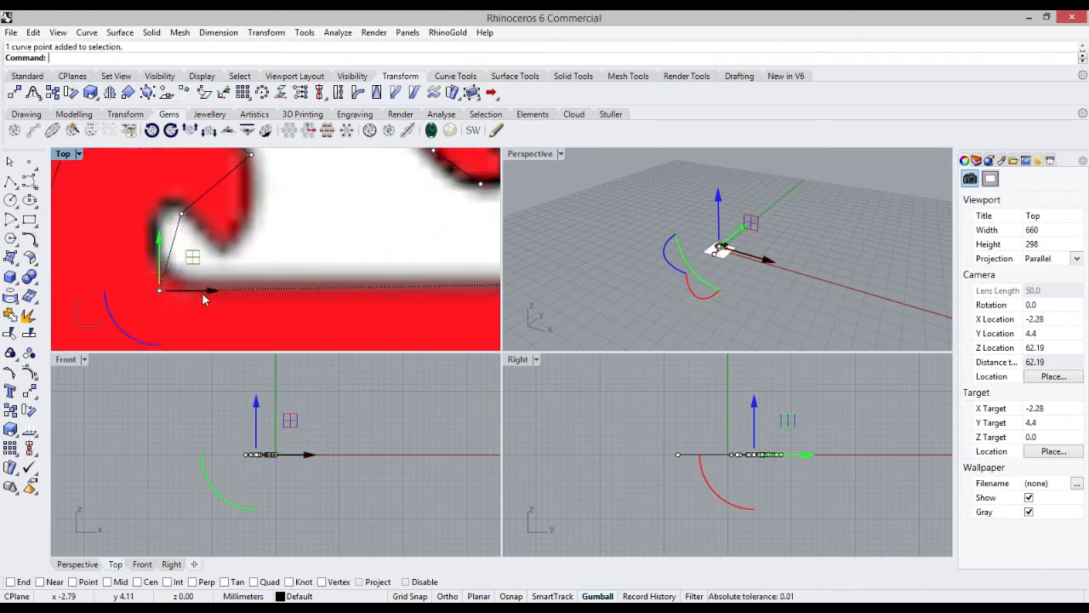
drag(211, 292, 252, 296)
scroll(193, 275, up, 11)
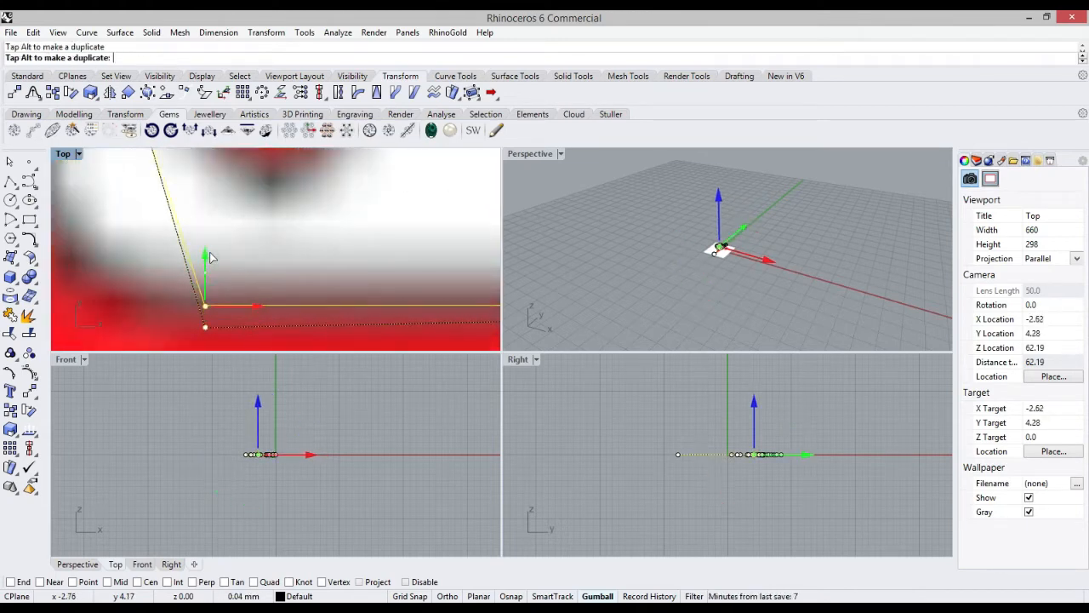
scroll(266, 320, down, 5)
Insert two knots in the segment crossing the side lobe's hollow and two in the diagonal segment above it
scroll(296, 273, up, 10)
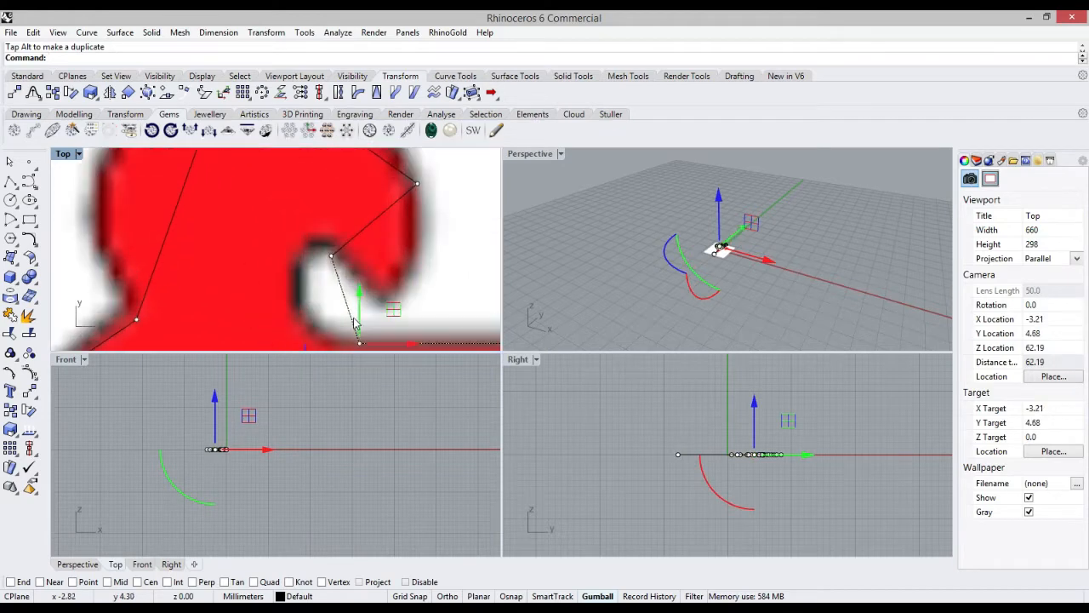
right_click(351, 316)
click(351, 316)
click(390, 349)
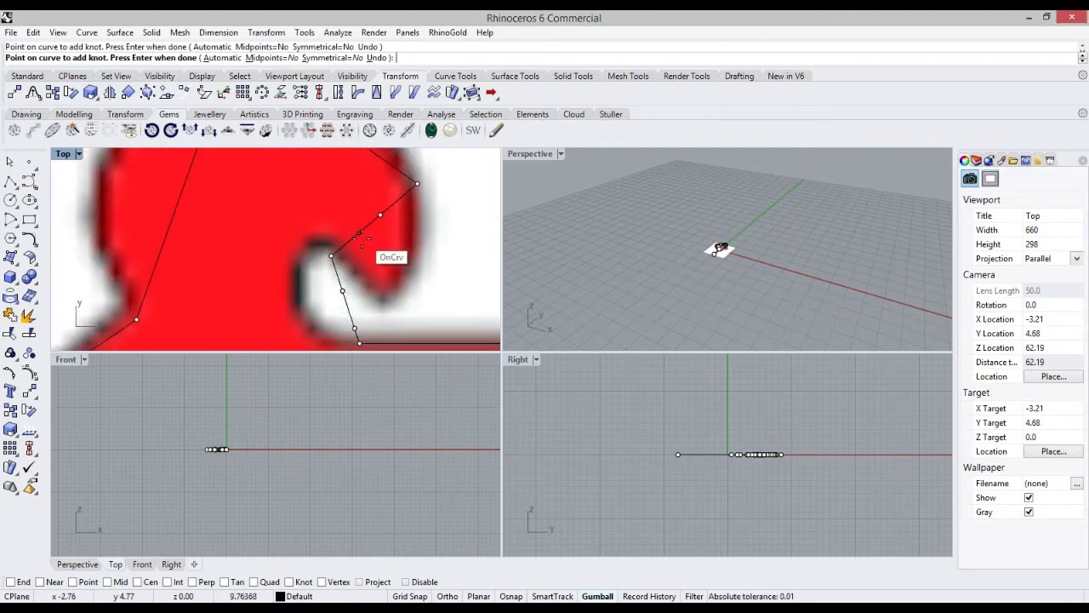
scroll(374, 259, up, 1)
right_click(351, 273)
Move three points onto the lower-left curve of the side lobe's white hollow
scroll(347, 281, down, 3)
scroll(337, 302, up, 5)
scroll(337, 301, up, 1)
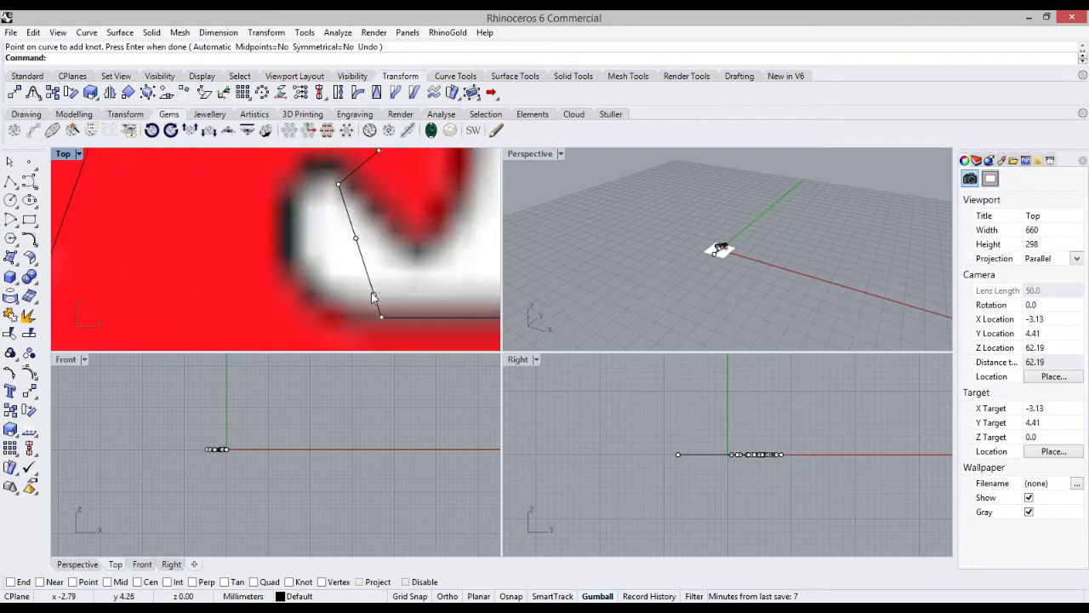
drag(375, 295, 336, 308)
drag(355, 238, 301, 281)
drag(338, 185, 289, 249)
Insert three more knots in the diagonal segment rising from the hollow's left edge
right_click(336, 208)
click(326, 209)
click(366, 242)
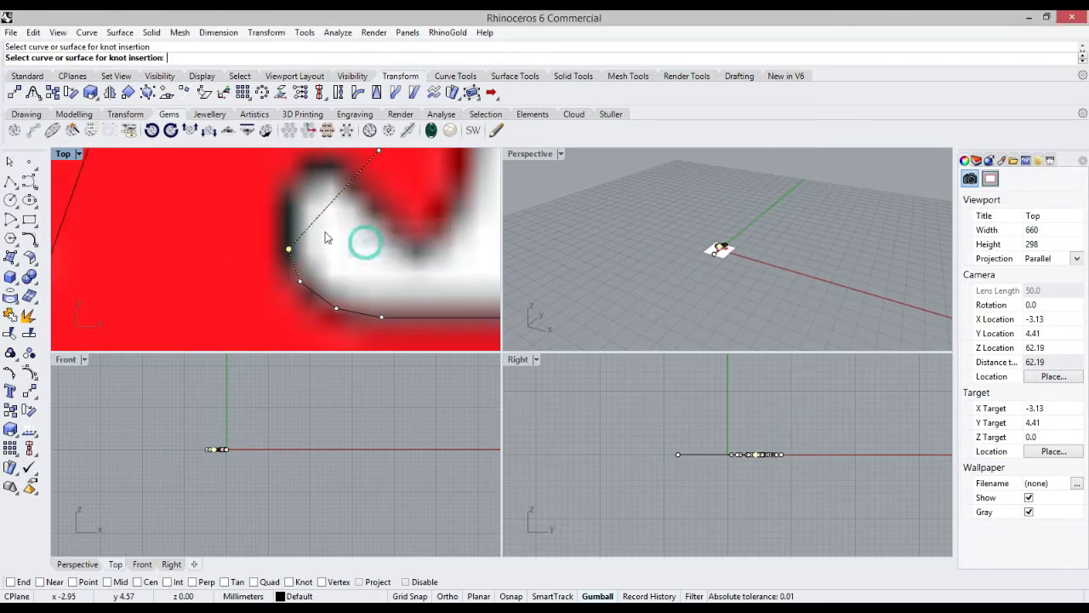
click(339, 195)
right_drag(339, 196, 330, 214)
right_click(330, 215)
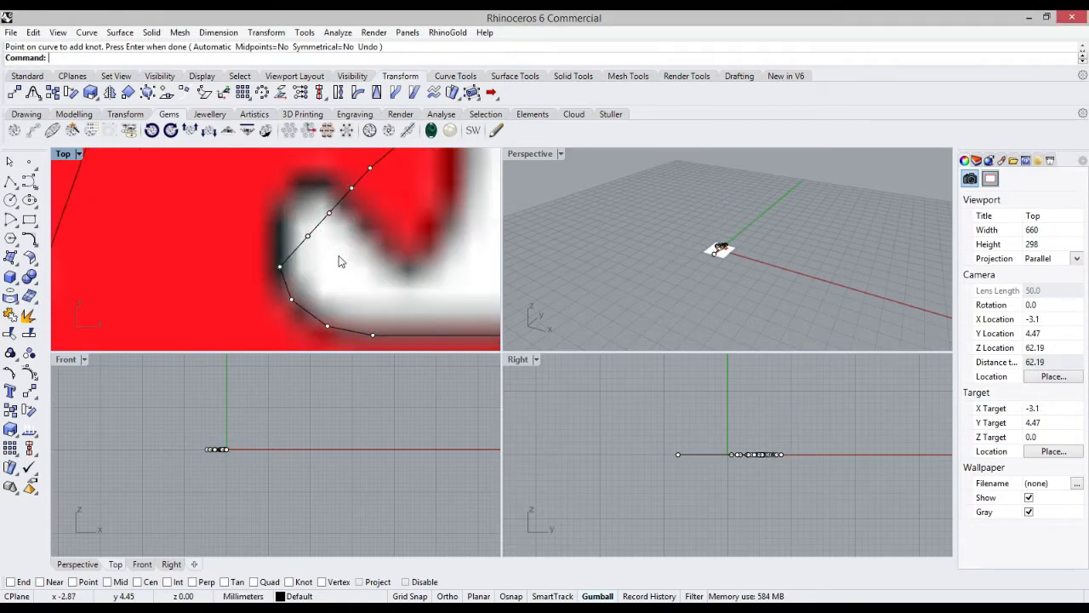
Move the next four points around the upper-left curve and top of the side lobe's hollow
click(307, 237)
click(342, 268)
drag(303, 240, 321, 183)
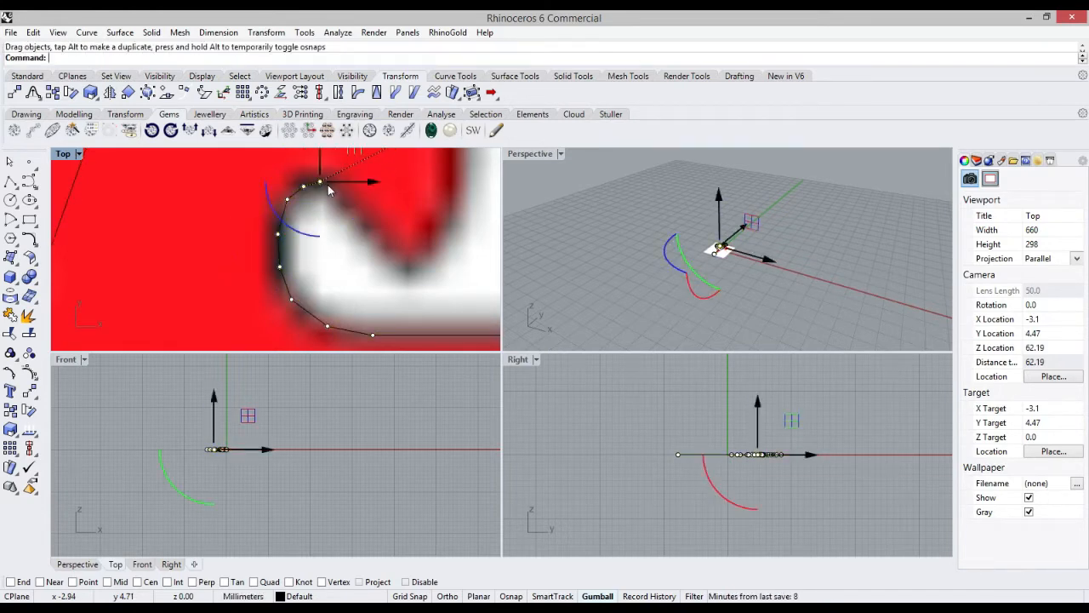
scroll(327, 186, down, 2)
Insert several knots along the diagonal segments between the hollow's top and the side lobe's rightmost point
right_click(347, 189)
click(353, 184)
click(386, 223)
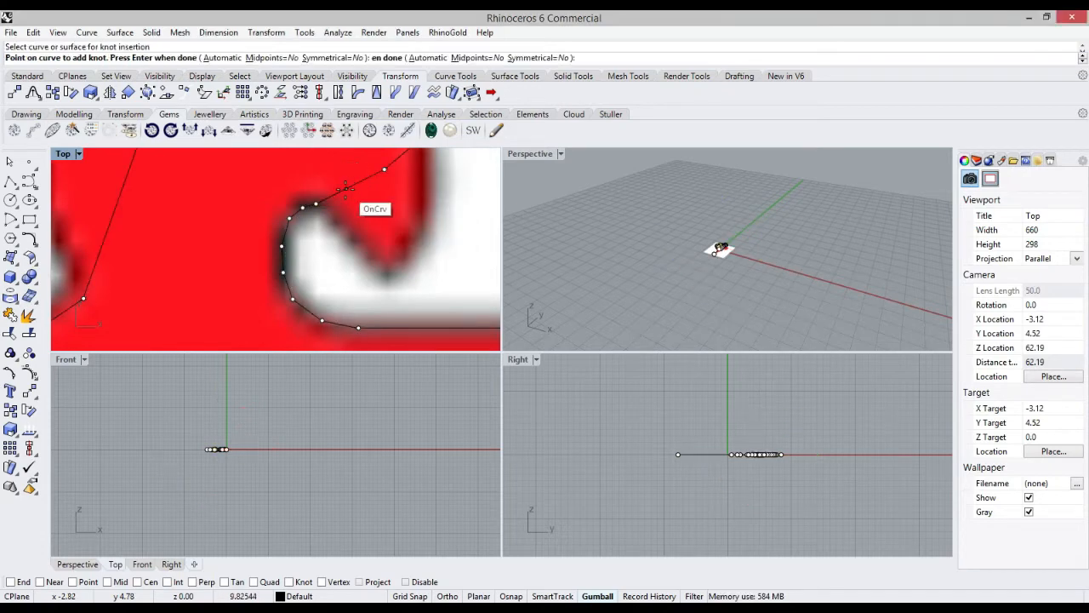
right_click(344, 188)
right_click(344, 188)
click(345, 190)
click(381, 226)
click(329, 195)
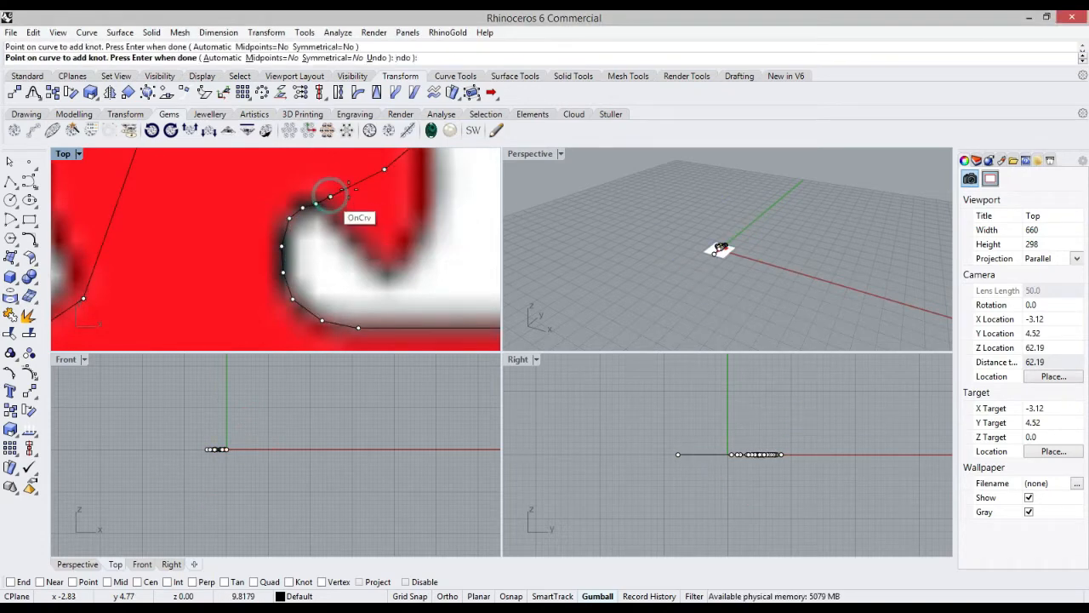
click(350, 188)
click(371, 180)
scroll(296, 308, down, 1)
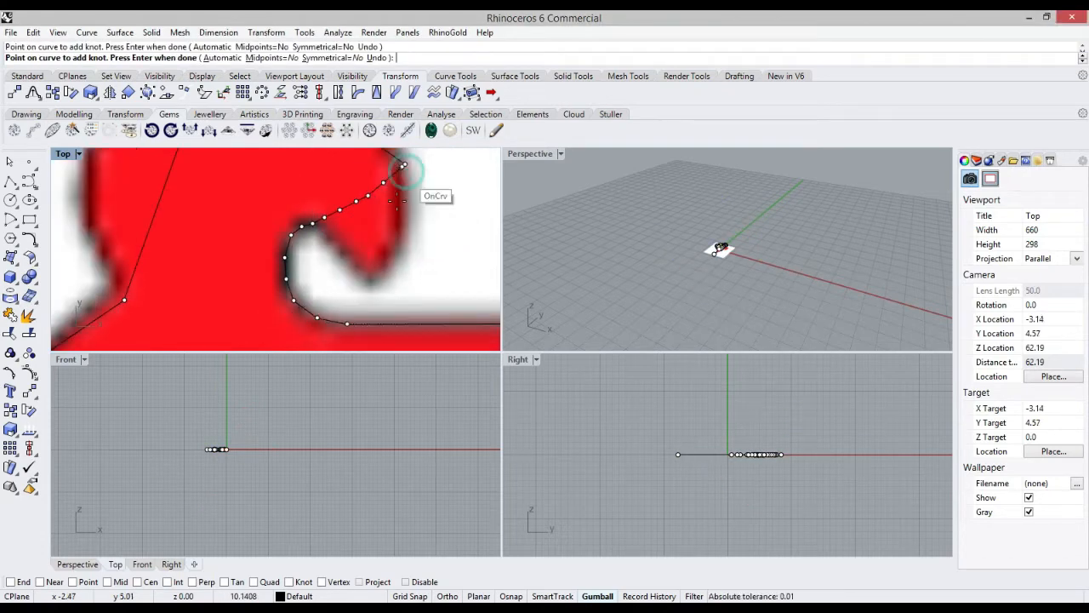
right_click(394, 202)
Move the new points down the hollow's right side and around the side lobe's pointed lower tip
scroll(323, 218, up, 6)
click(322, 218)
click(357, 256)
drag(323, 218, 323, 239)
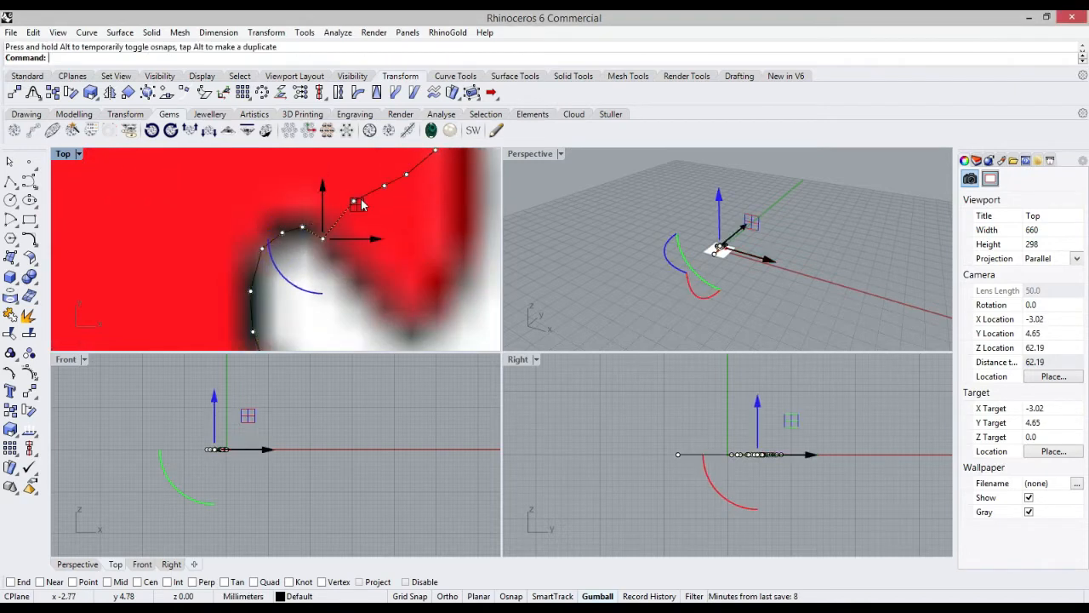
click(356, 207)
drag(356, 206, 386, 318)
scroll(352, 272, down, 4)
drag(407, 193, 409, 302)
scroll(416, 286, down, 2)
Move the spare point beside the side lobe's rightmost point down onto the lobe's right edge
scroll(426, 216, up, 2)
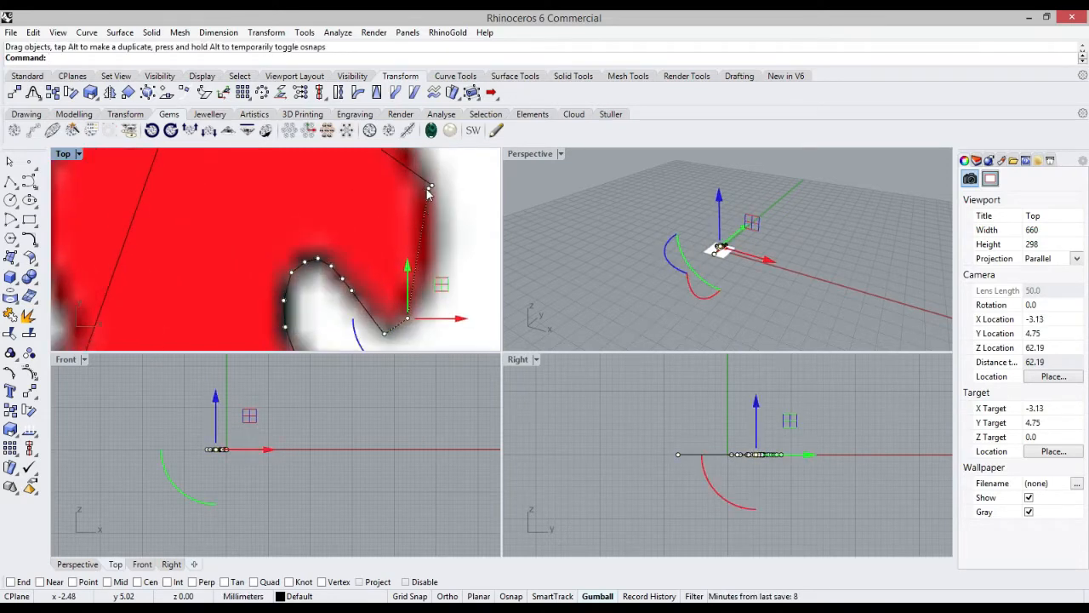
click(428, 189)
click(478, 226)
drag(431, 190, 422, 292)
scroll(424, 221, up, 2)
Insert knots along the upper side lobe's right edge, its diagonal top segment and the long segment crossing the lobe down to the notch
right_drag(424, 219, 421, 253)
right_click(426, 259)
click(425, 259)
click(467, 291)
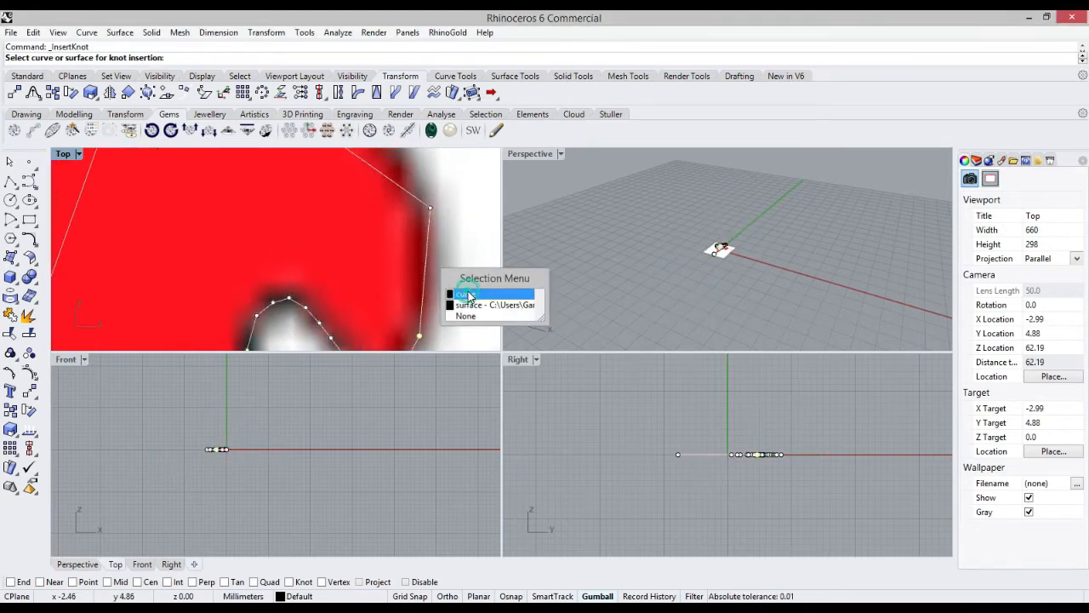
click(428, 283)
scroll(407, 192, down, 3)
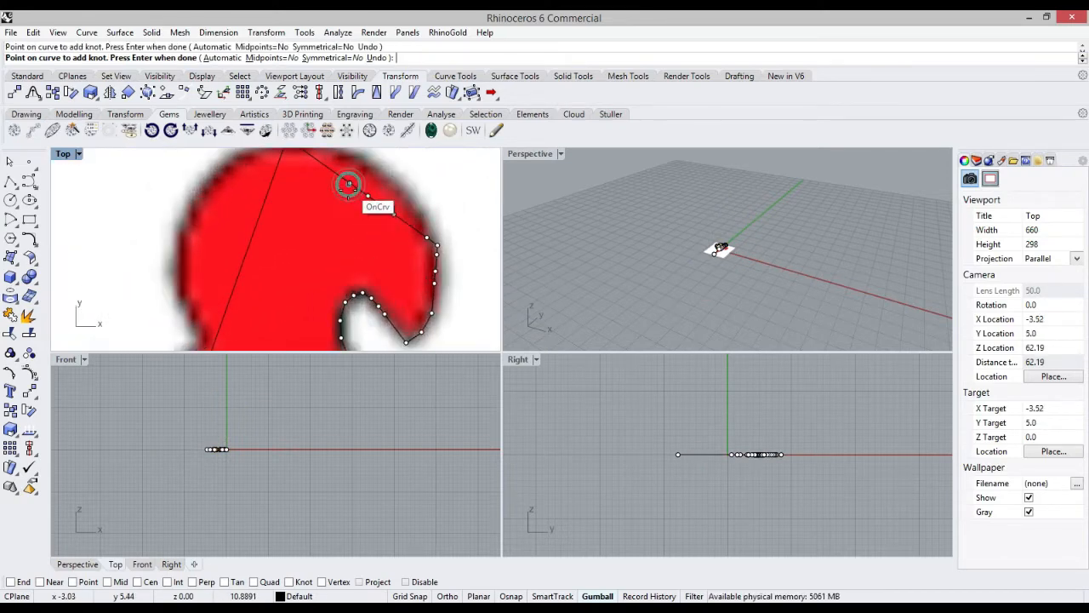
click(260, 228)
scroll(258, 211, down, 6)
scroll(259, 253, up, 4)
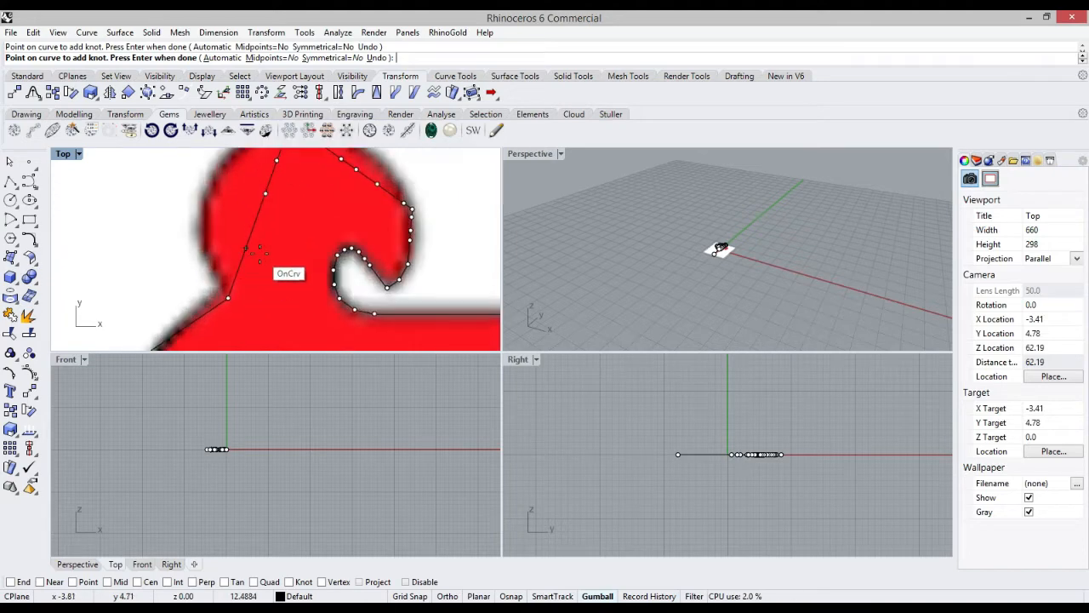
click(247, 285)
key(Return)
Move the points around the upper side lobe's rightmost corner onto its rounded right edge
scroll(374, 366, down, 5)
scroll(387, 262, down, 5)
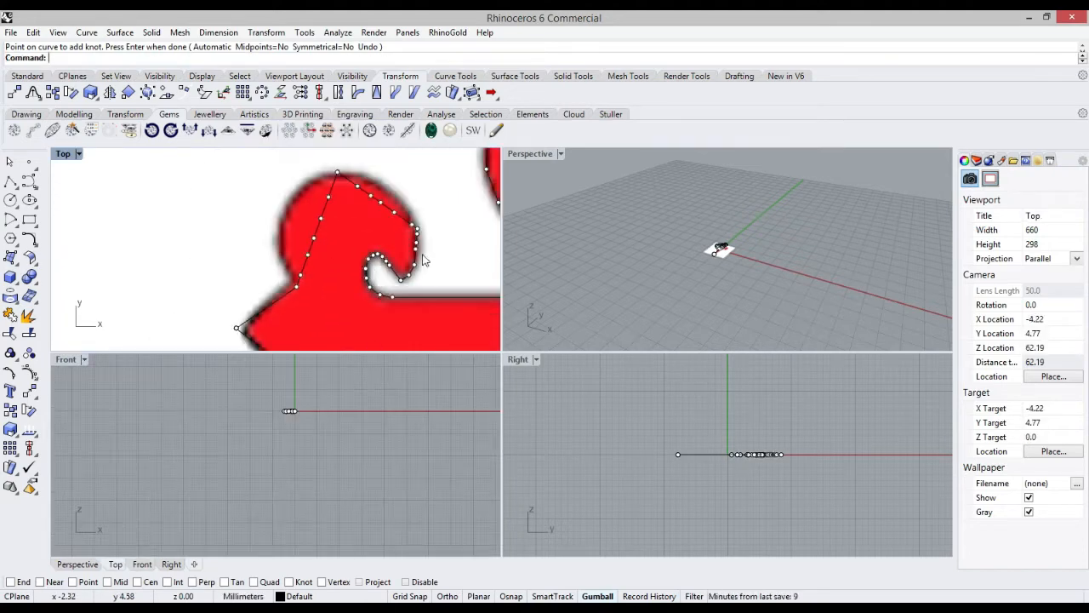
scroll(394, 204, up, 12)
click(430, 281)
click(430, 283)
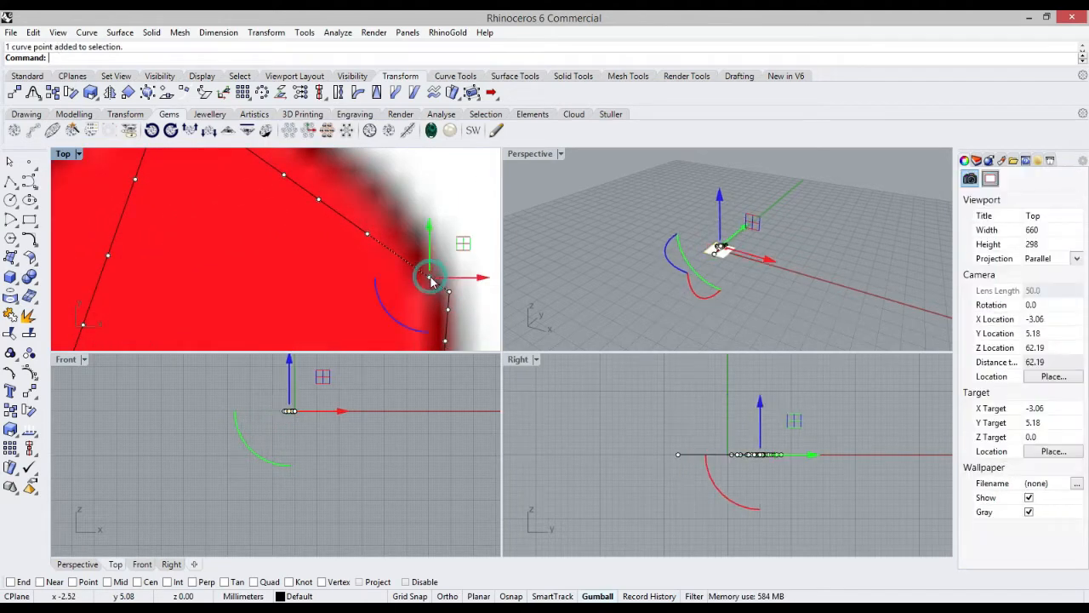
drag(430, 278, 448, 312)
scroll(452, 362, down, 6)
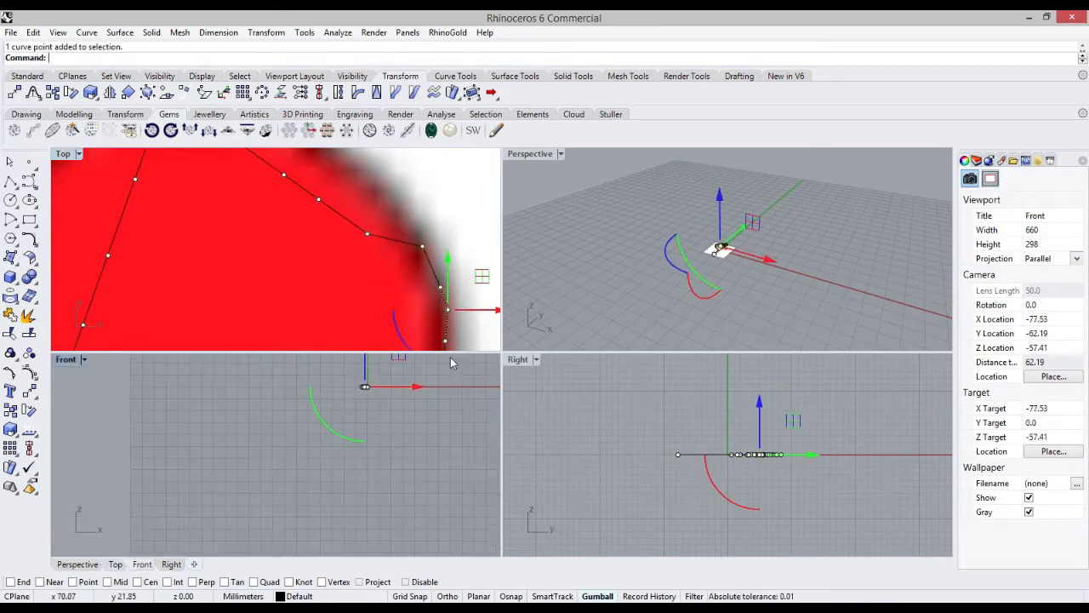
Move the points of the diagonal segment out onto the upper side lobe's upper-right curve and across its top
scroll(407, 323, down, 4)
scroll(369, 217, up, 6)
drag(393, 314, 404, 263)
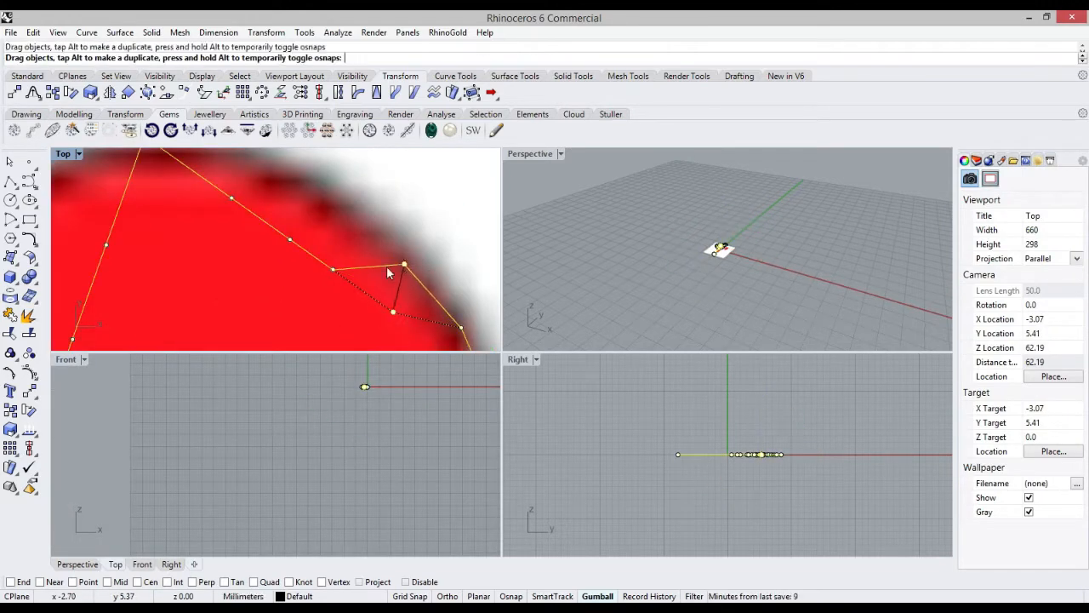
drag(333, 269, 363, 226)
scroll(330, 304, down, 6)
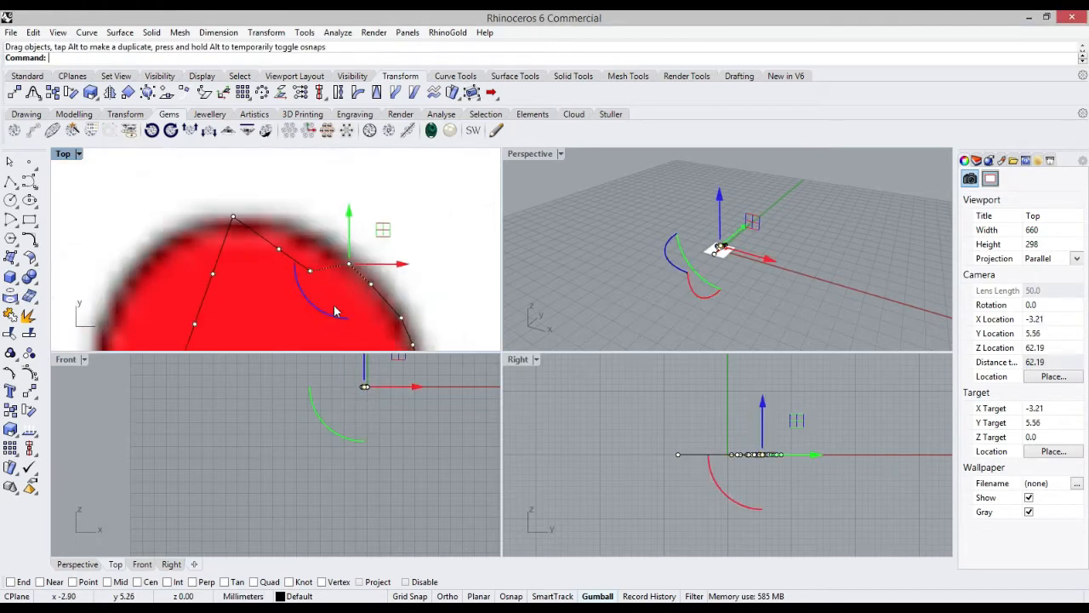
scroll(305, 269, up, 4)
drag(313, 275, 269, 211)
click(267, 243)
mouse_move(196, 194)
mouse_down()
mouse_move(193, 208)
mouse_move(220, 237)
mouse_move(192, 198)
mouse_move(200, 193)
mouse_up()
Move the next two points from inside the upper side lobe out onto its upper-left curve
scroll(298, 157, down, 6)
scroll(285, 231, down, 8)
scroll(262, 245, up, 7)
click(228, 267)
click(228, 236)
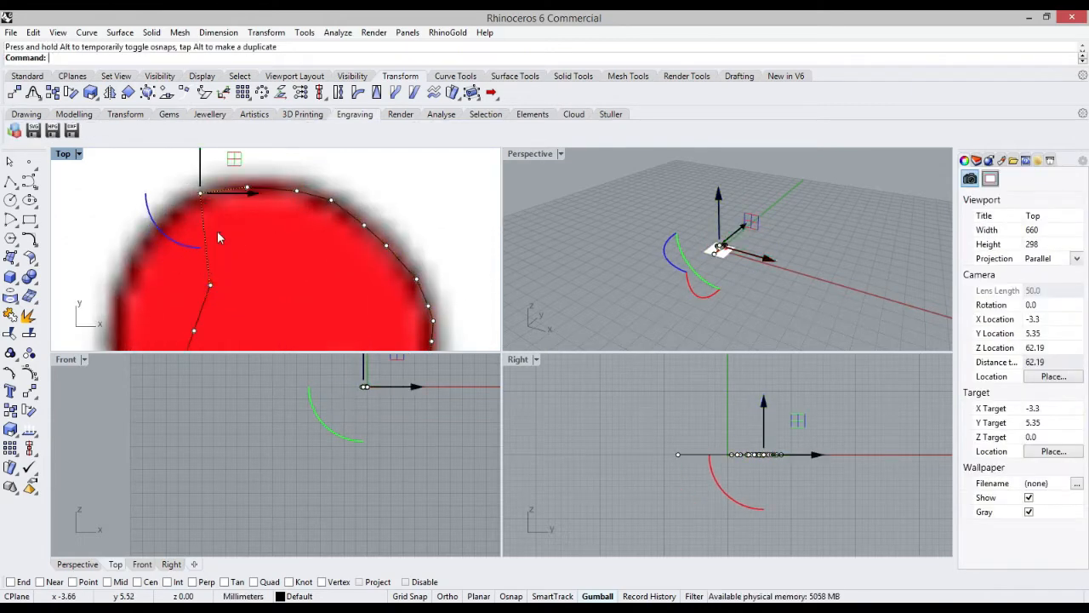
drag(210, 285, 171, 219)
drag(194, 330, 170, 219)
click(172, 220)
Move the following two points out onto the upper side lobe's left edge
scroll(171, 219, down, 9)
scroll(175, 271, up, 5)
right_drag(175, 271, 217, 244)
drag(222, 254, 186, 194)
drag(210, 286, 178, 222)
Insert more knots on the curve between the upper side lobe's left edge and the notch below it
right_click(195, 260)
click(193, 269)
click(217, 296)
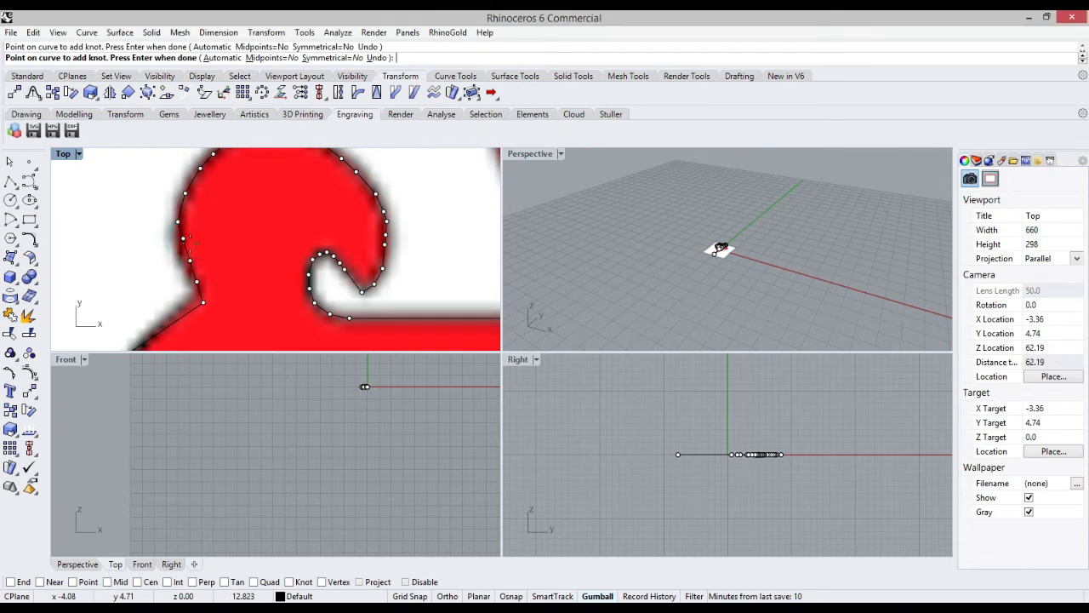
right_click(196, 255)
Move the points on the upper side lobe's lower-left edge and at the notch corner onto the outline
drag(182, 239, 180, 260)
click(190, 261)
scroll(201, 296, up, 6)
click(203, 308)
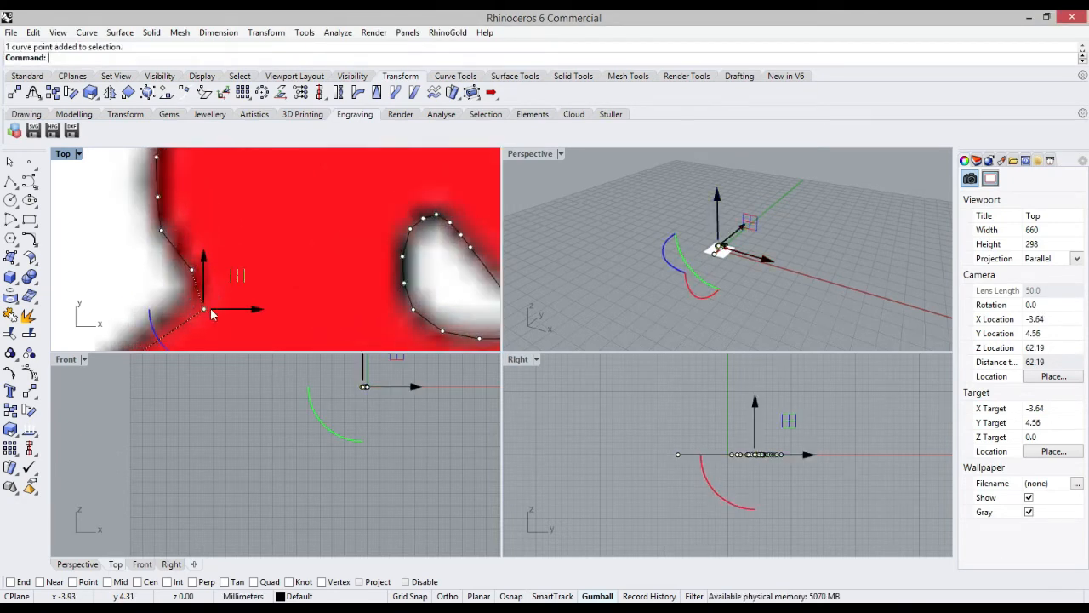
drag(204, 309, 190, 297)
scroll(201, 303, up, 2)
click(193, 261)
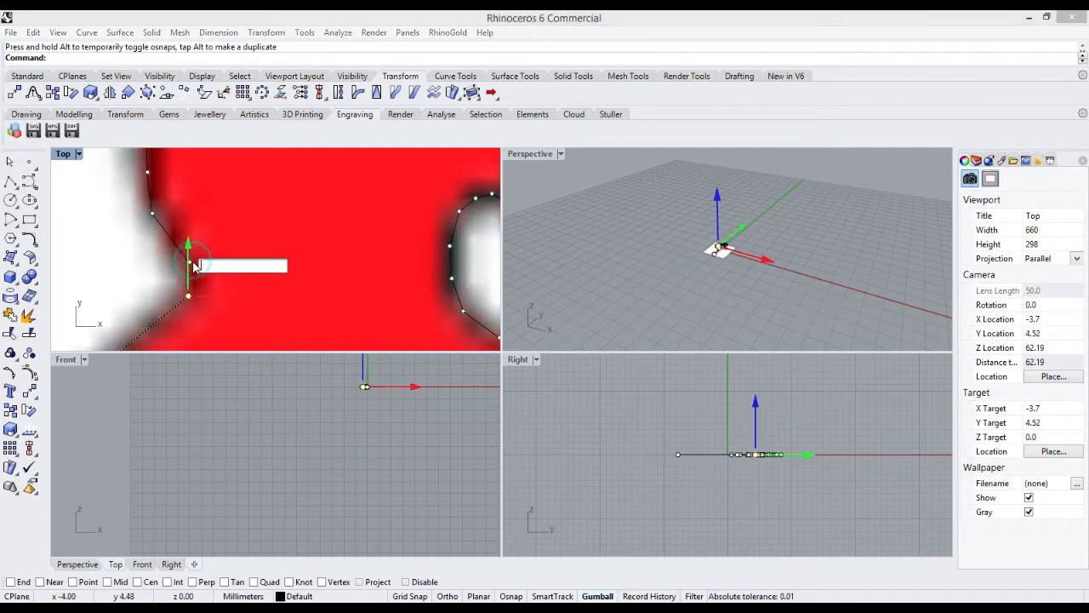
click(171, 245)
click(153, 215)
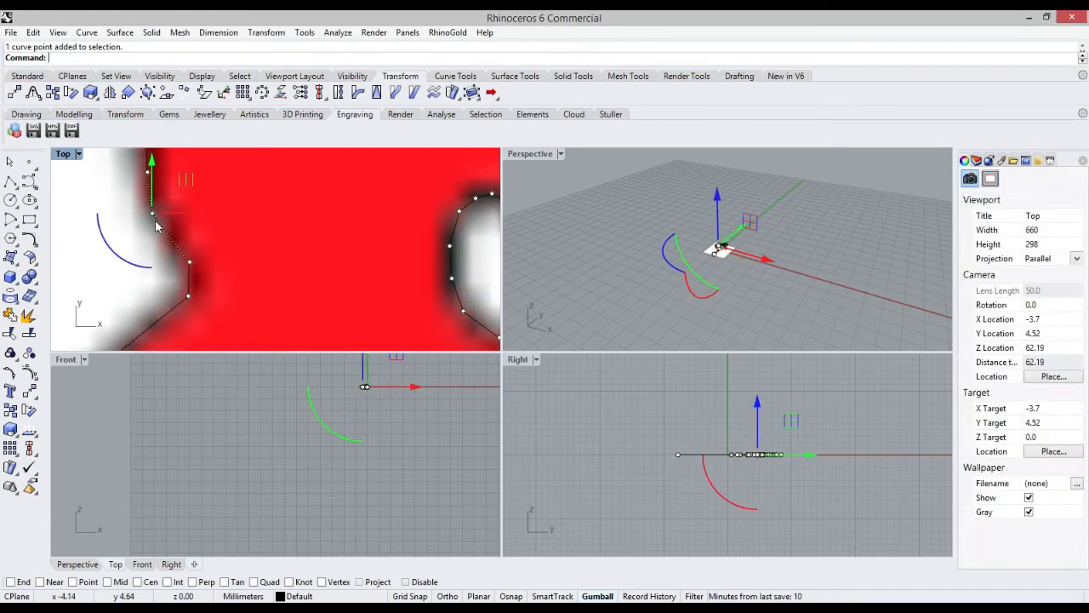
drag(156, 224, 199, 252)
scroll(200, 278, up, 4)
Insert a knot on the short segment at the notch and move it to the right into the notch's corner
right_click(186, 280)
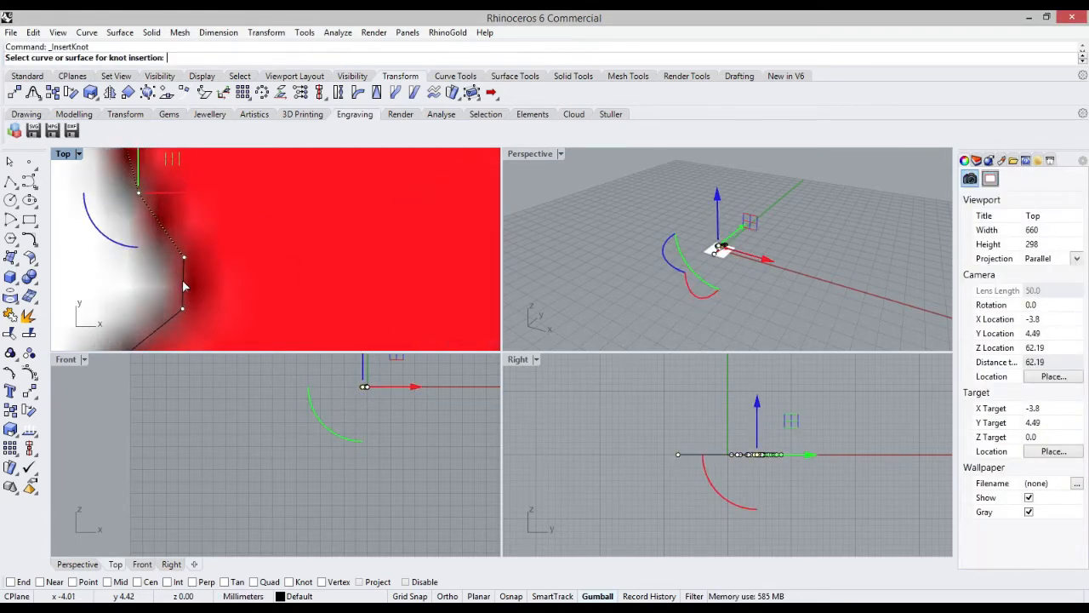
click(183, 281)
click(211, 317)
click(184, 286)
right_click(184, 287)
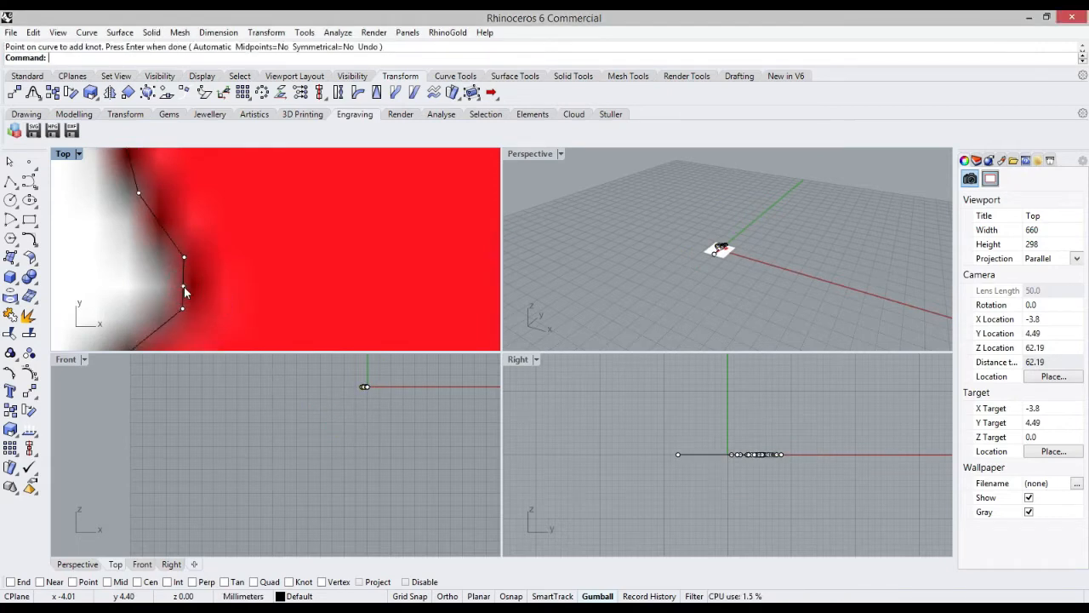
click(183, 287)
drag(183, 287, 198, 281)
scroll(204, 285, down, 6)
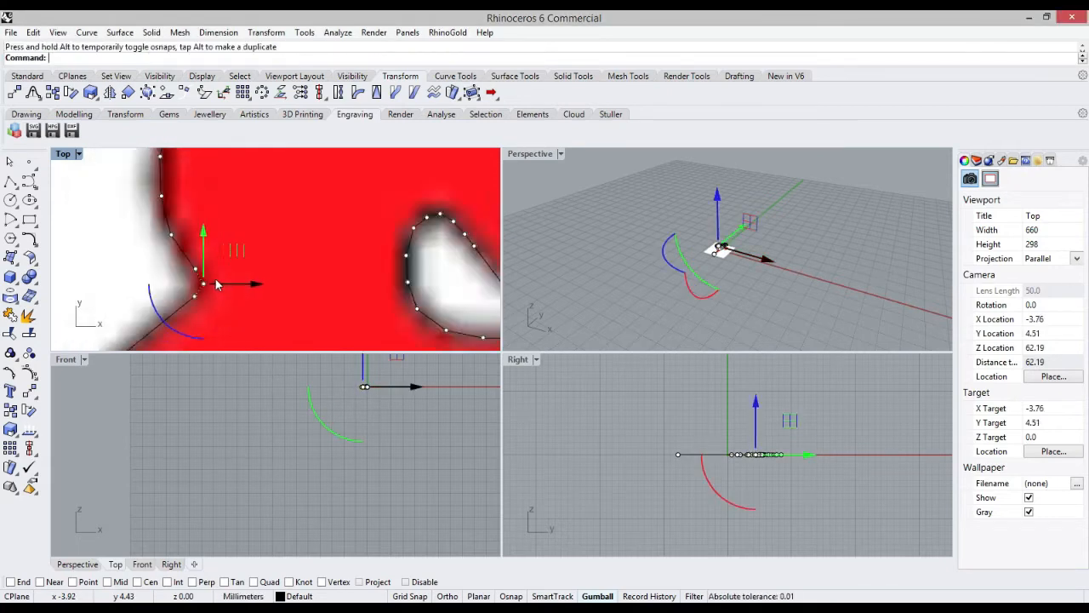
Move the left arm's pointed tip and the lower notch's corner point onto the picture's outline
scroll(256, 286, up, 8)
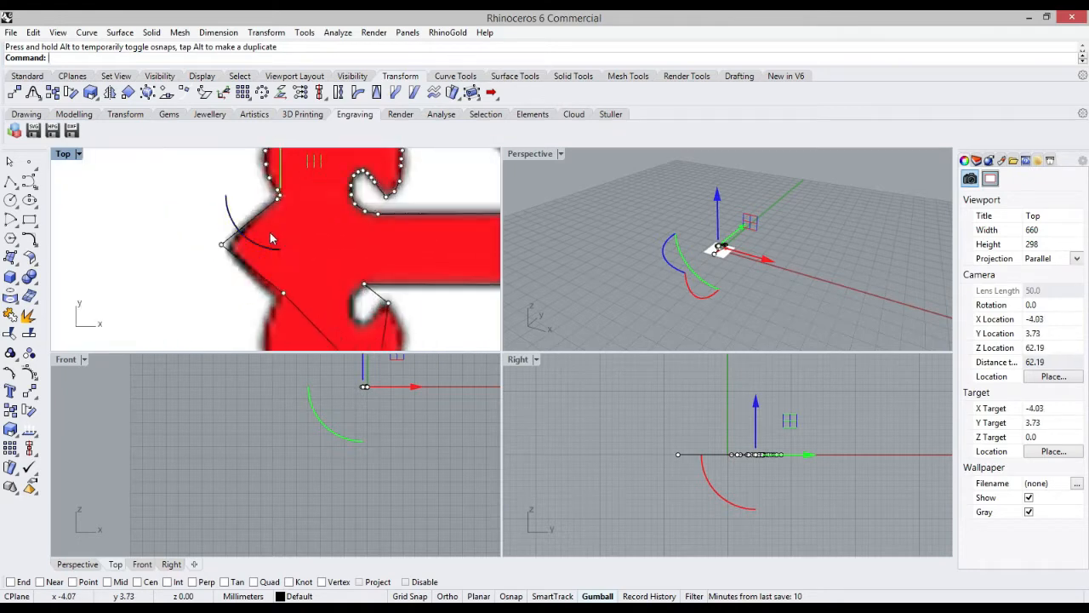
click(189, 260)
drag(188, 261, 200, 271)
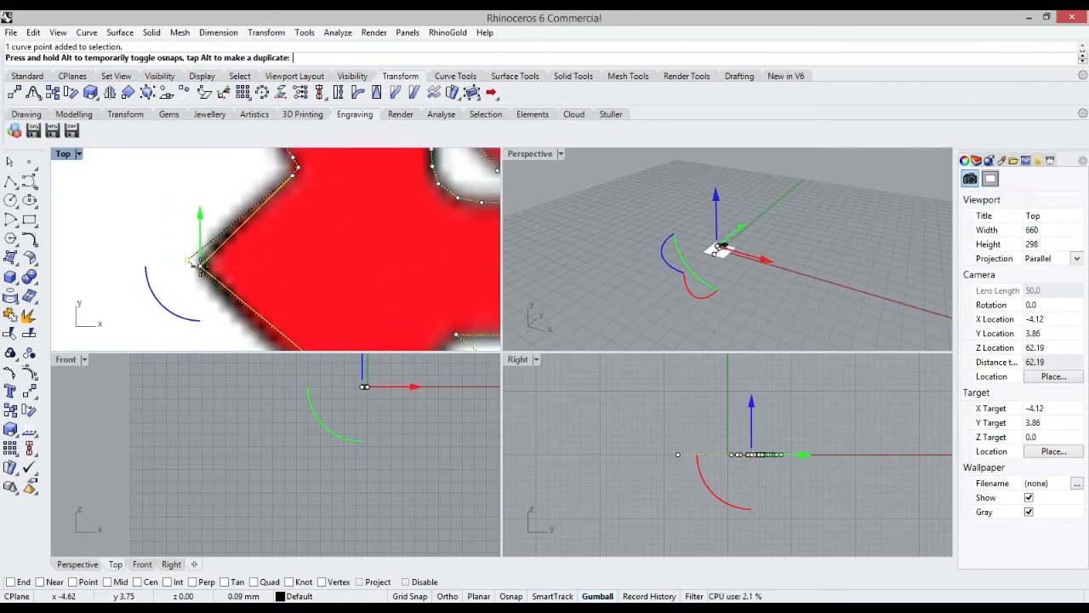
scroll(184, 284, down, 3)
scroll(213, 285, up, 5)
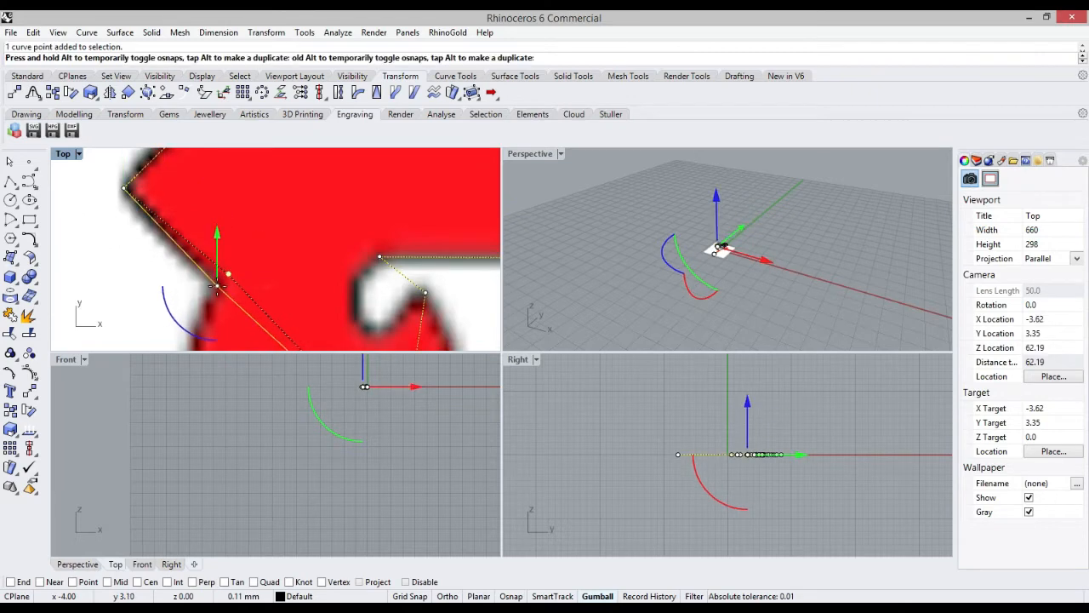
drag(217, 287, 214, 283)
Insert several knots along the lower side lobe's long diagonal, its right-hand segment and the short segment across its hollow
scroll(226, 241, down, 8)
scroll(244, 282, up, 6)
right_click(244, 282)
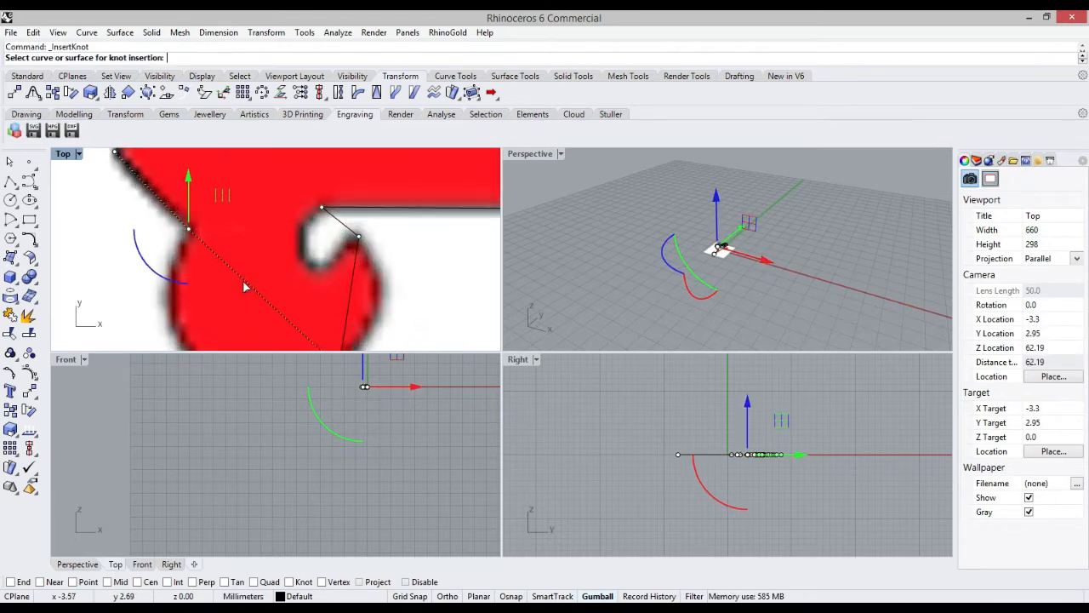
click(235, 274)
click(278, 308)
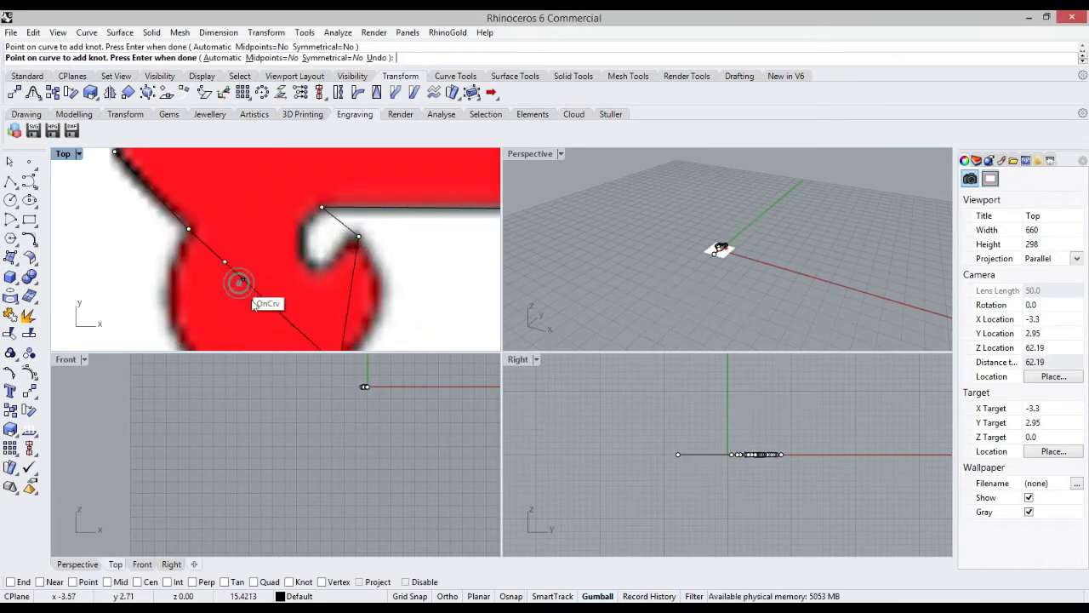
click(243, 279)
click(261, 295)
scroll(260, 306, down, 1)
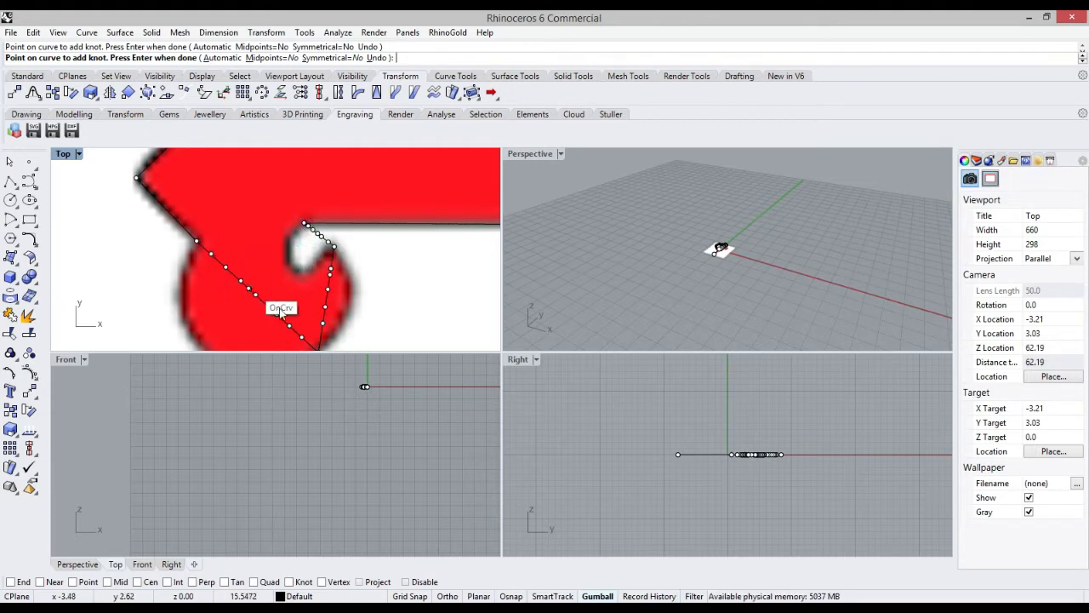
right_click(272, 321)
Move the first points of the lower side lobe's diagonal out onto its left edge
click(219, 259)
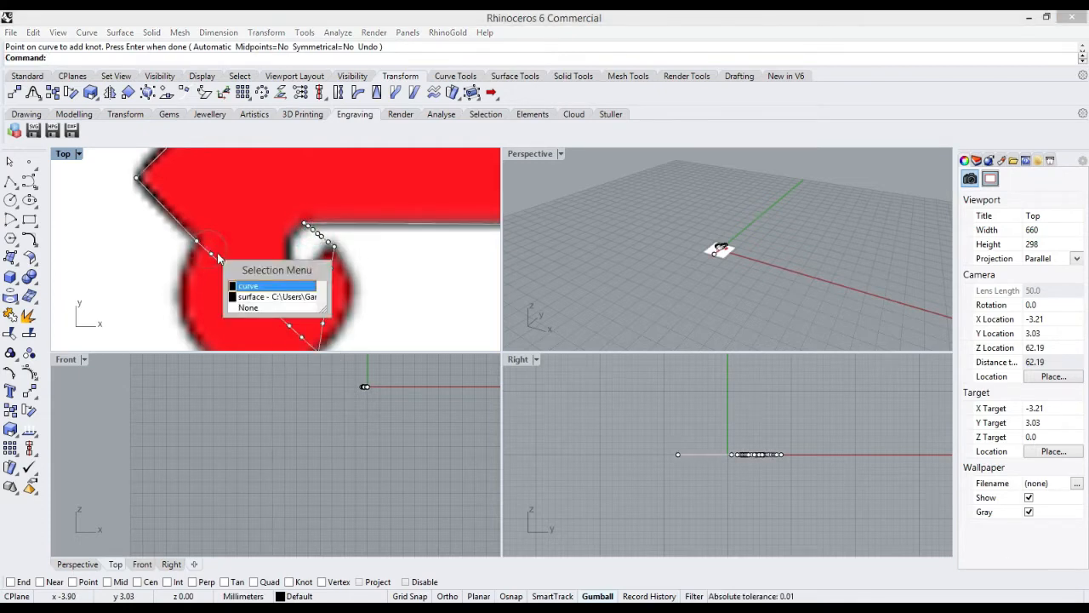
click(211, 253)
drag(211, 254, 184, 320)
click(241, 282)
scroll(217, 345, down, 7)
scroll(224, 357, up, 6)
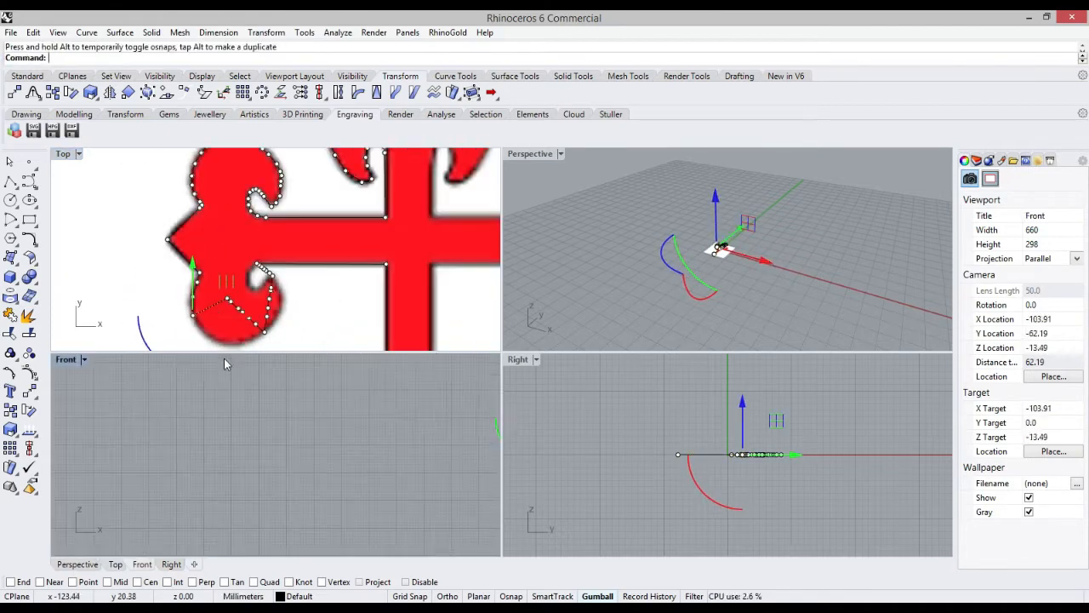
scroll(257, 315, down, 5)
Maximize the Top view and move the next diagonal points onto the lower side lobe's lower-left curve and bottom
double_click(63, 155)
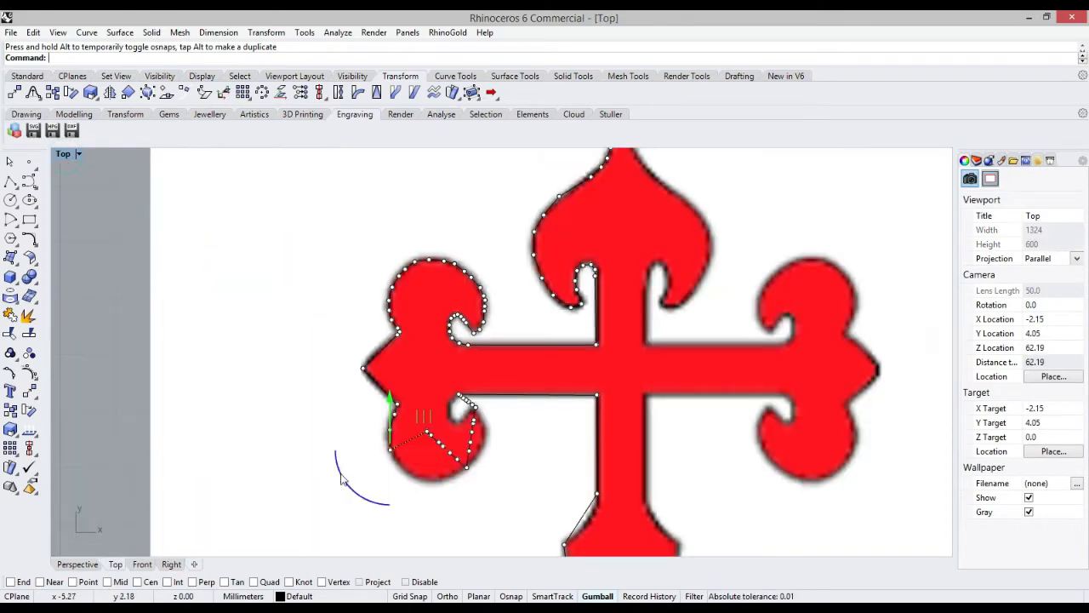
scroll(416, 466, up, 5)
drag(406, 331, 362, 429)
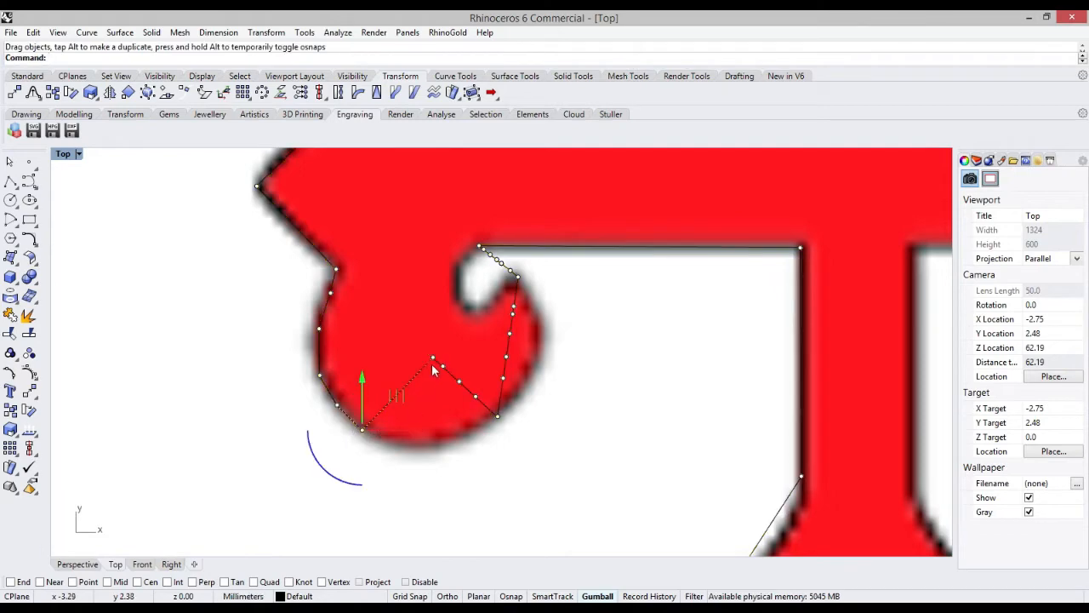
drag(433, 358, 419, 444)
click(460, 382)
drag(459, 382, 448, 421)
key(ctrl+z)
click(452, 399)
drag(456, 382, 452, 405)
click(338, 365)
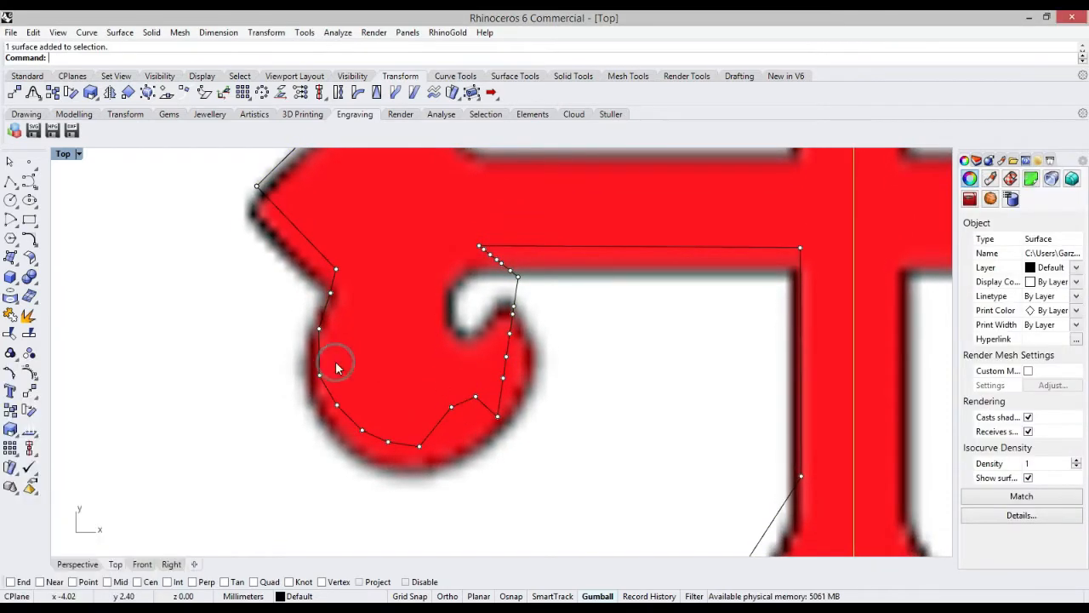
key(ctrl+z)
Move the remaining points along the lower side lobe's bottom-right curve and up its right edge
click(418, 370)
click(459, 383)
drag(459, 382, 476, 432)
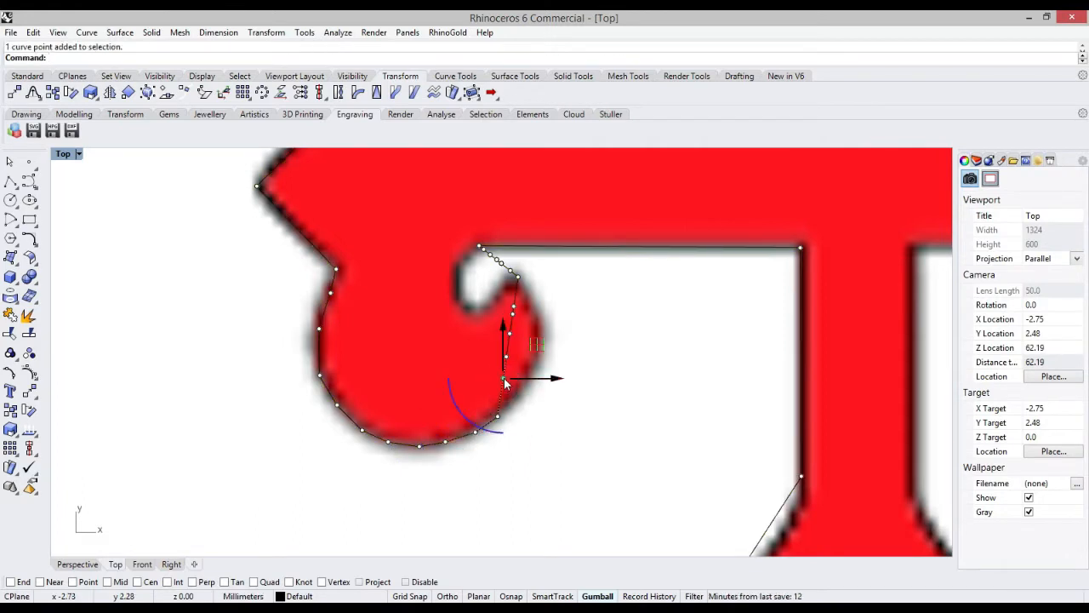
drag(505, 383, 542, 356)
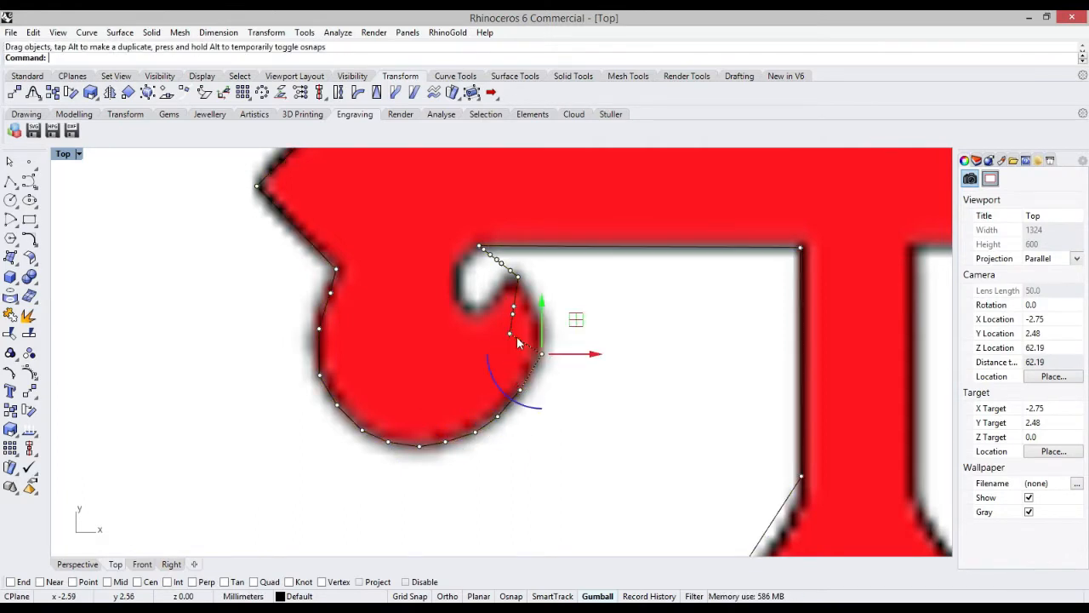
click(512, 315)
drag(512, 315, 527, 298)
Adjust the points near the lower side lobe's pointed upper tip and at its rightmost edge to the outline
scroll(526, 298, down, 4)
scroll(518, 283, up, 10)
click(516, 345)
drag(519, 348, 527, 315)
click(569, 437)
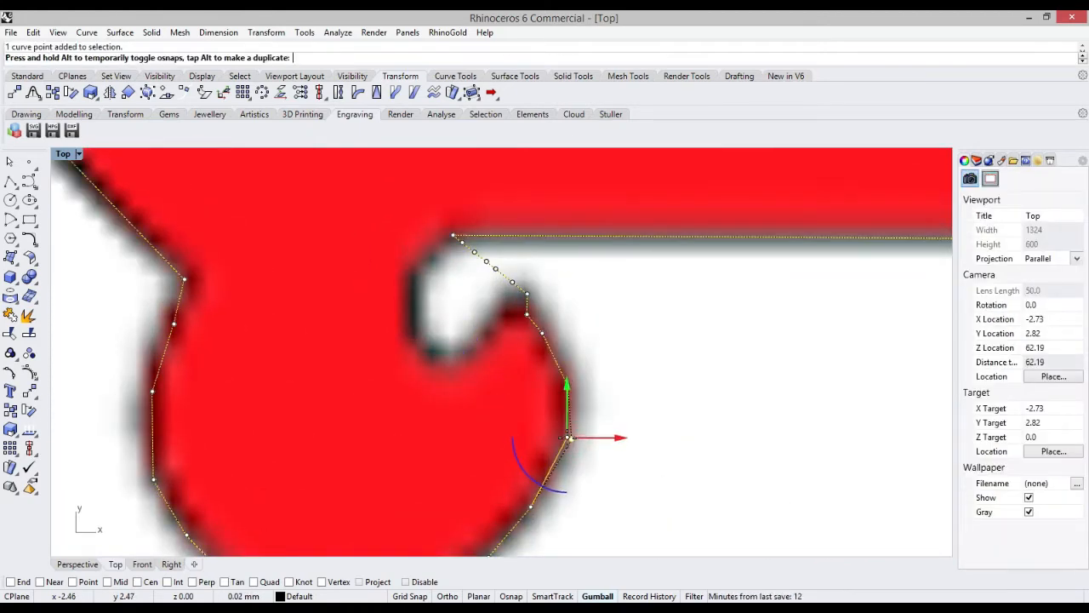
scroll(565, 440, down, 2)
scroll(522, 325, up, 6)
Move the points of the short segment down around the bottom and lower-left curve of the lower side lobe's hollow
drag(540, 327, 473, 412)
drag(519, 311, 444, 430)
drag(491, 289, 405, 430)
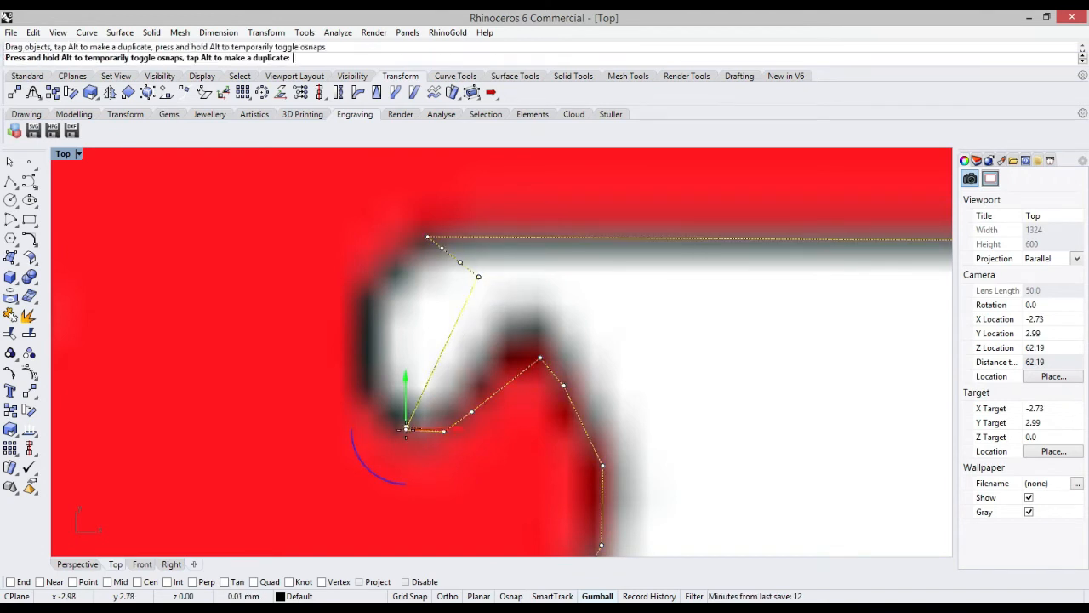
drag(481, 282, 409, 349)
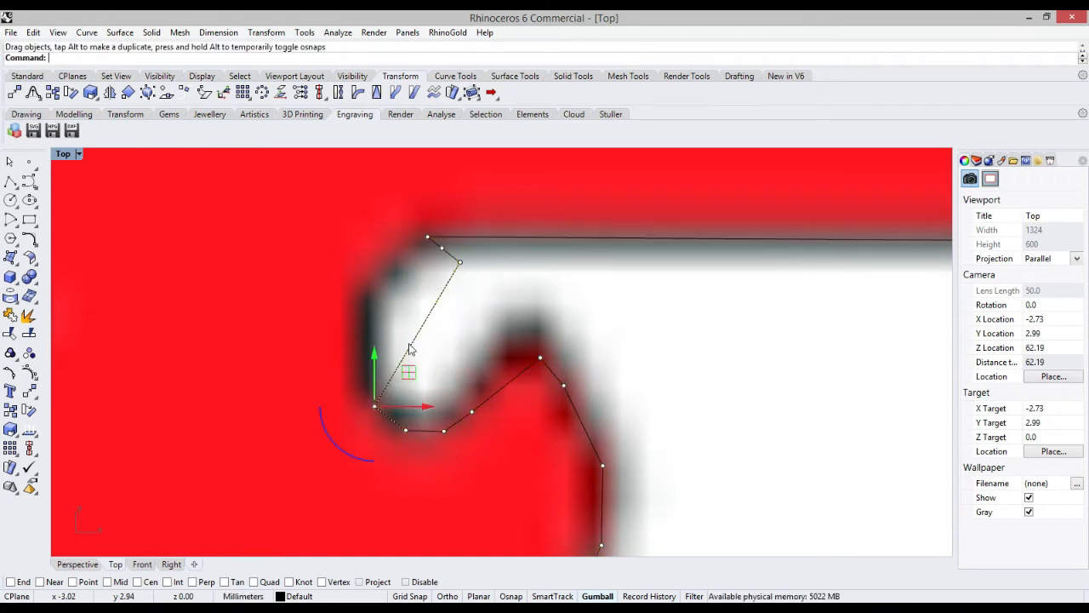
click(459, 262)
drag(459, 262, 391, 343)
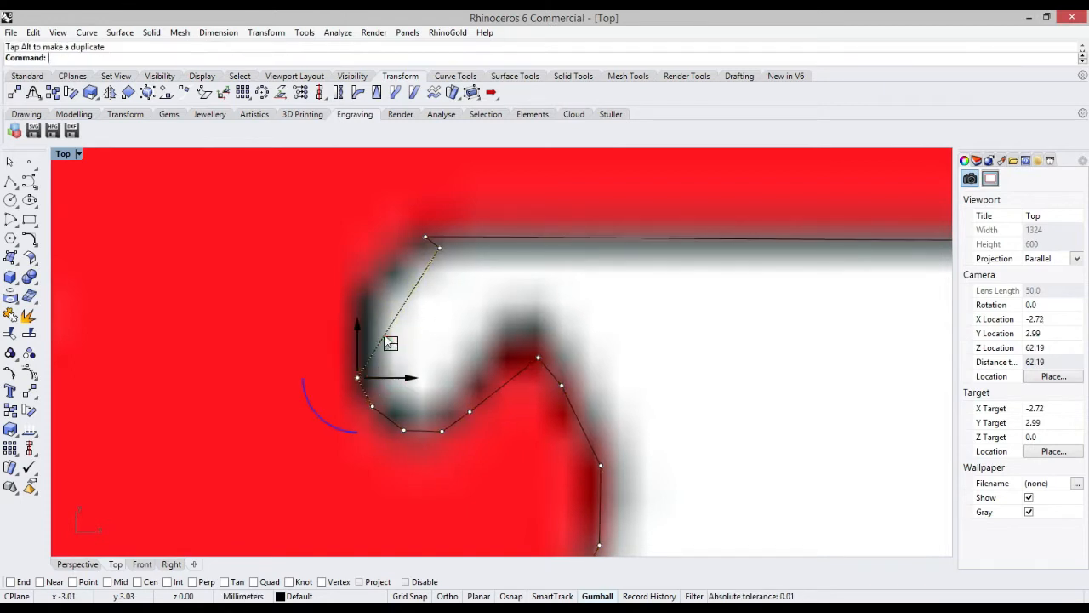
Insert several knots along the straight segment crossing the left side of the lower lobe's hollow and select the lowest new point
click(372, 364)
click(406, 388)
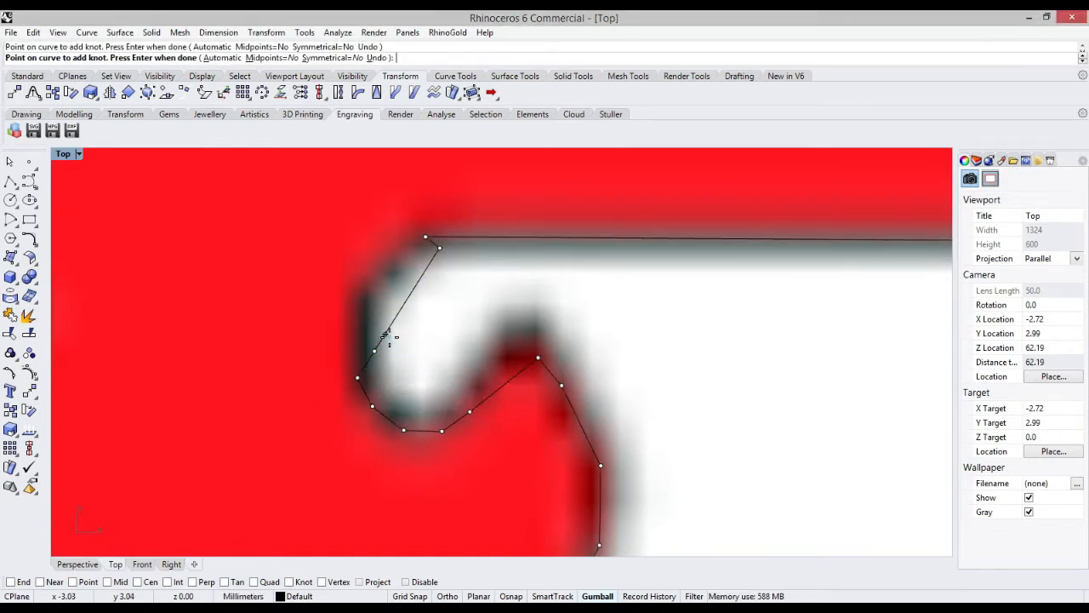
right_click(468, 245)
click(374, 351)
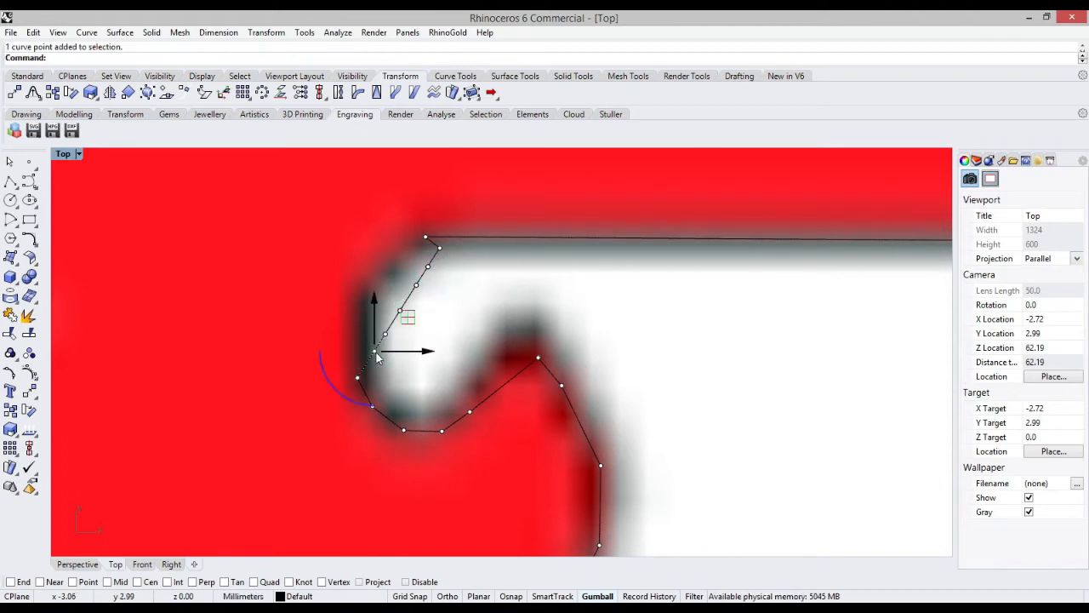
Move the inserted points up the left side and around the upper-left curve of the lower lobe's hollow
drag(374, 350, 414, 246)
click(427, 271)
click(427, 270)
click(427, 269)
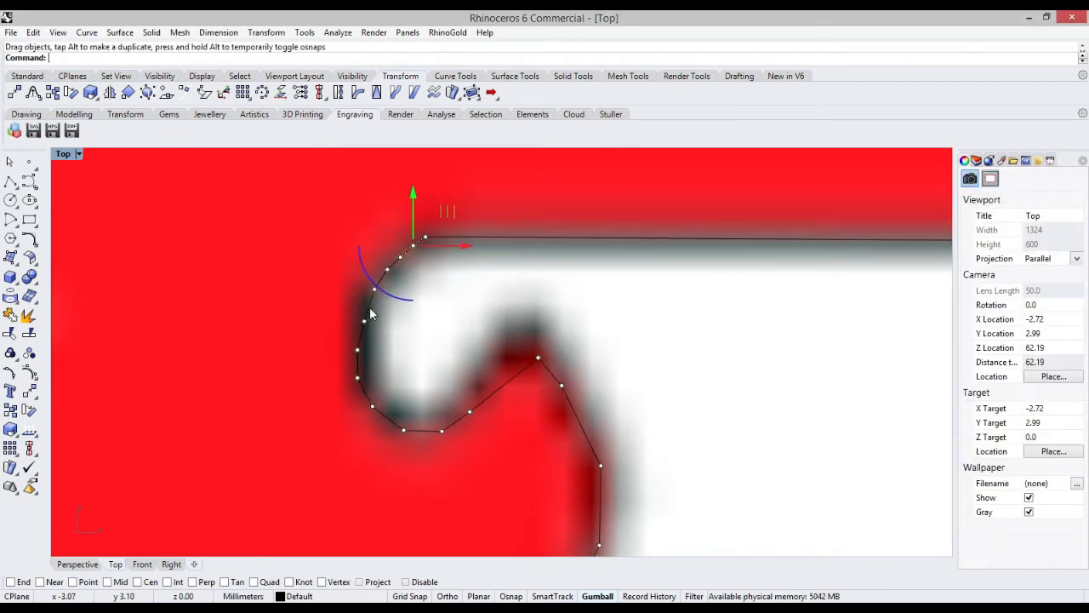
click(364, 320)
drag(364, 321, 363, 316)
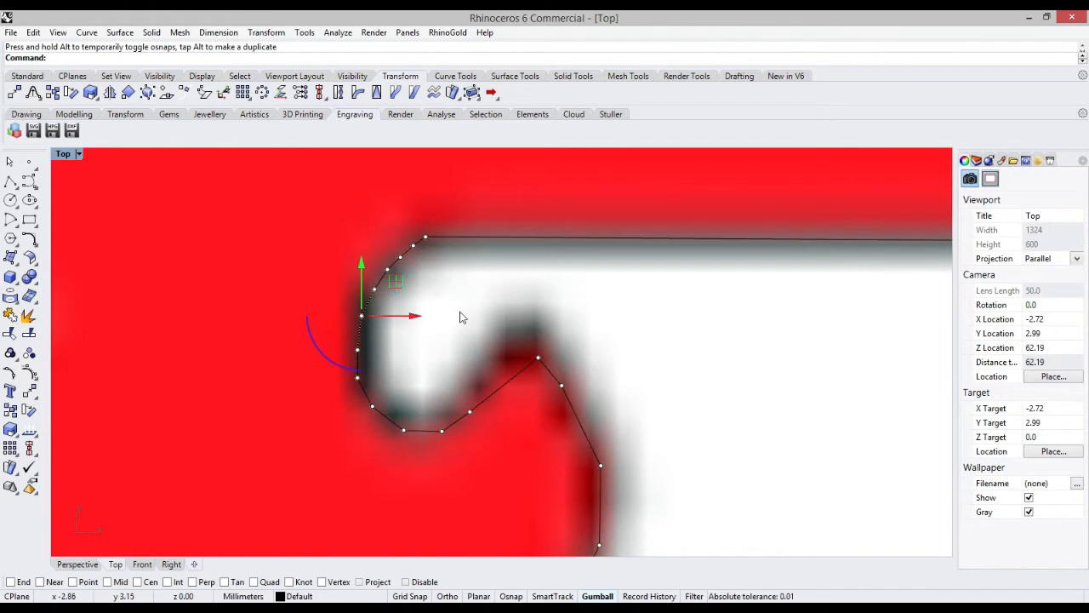
Adjust the tip point beside the lower lobe's hollow and its neighbouring point to the outline
click(536, 359)
drag(536, 359, 537, 350)
click(569, 392)
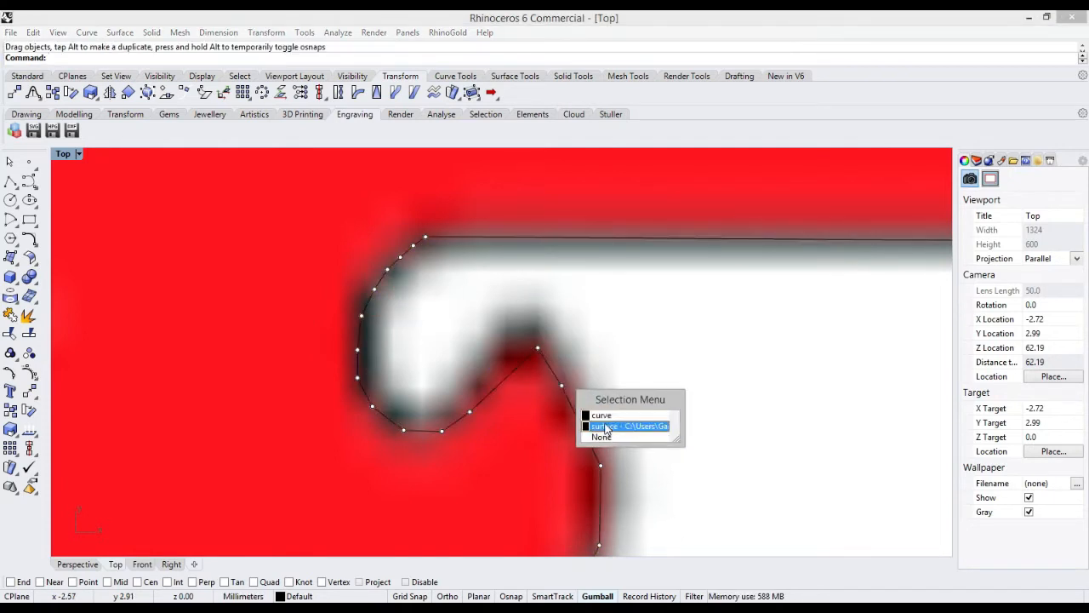
click(598, 420)
drag(564, 385, 566, 383)
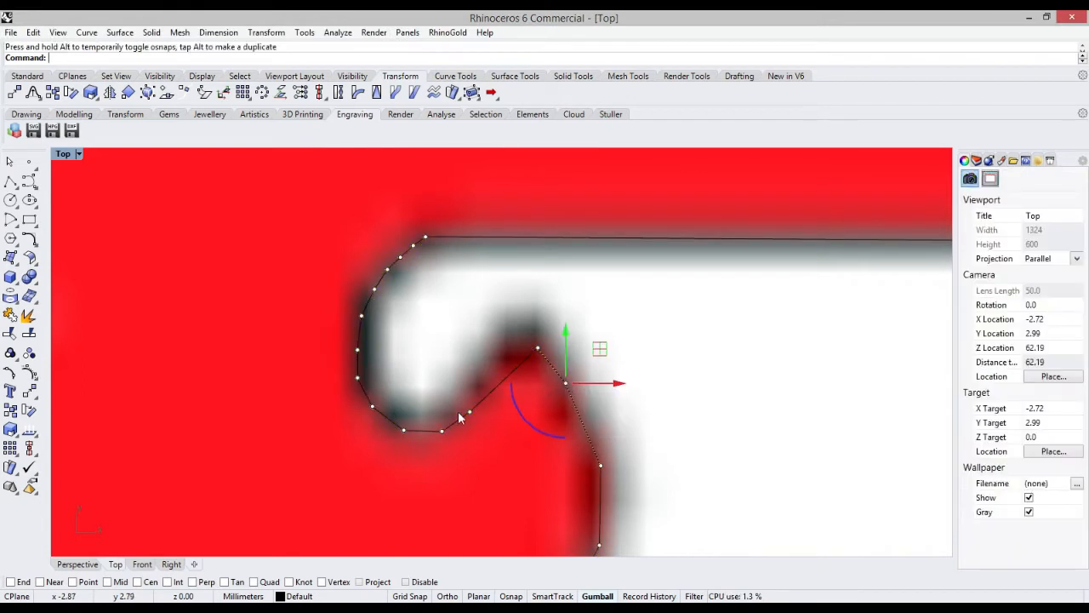
Insert two knots on the segment between the hollow's bottom and the lobe tip and move them onto the outline
right_click(494, 391)
click(495, 385)
click(538, 419)
click(514, 358)
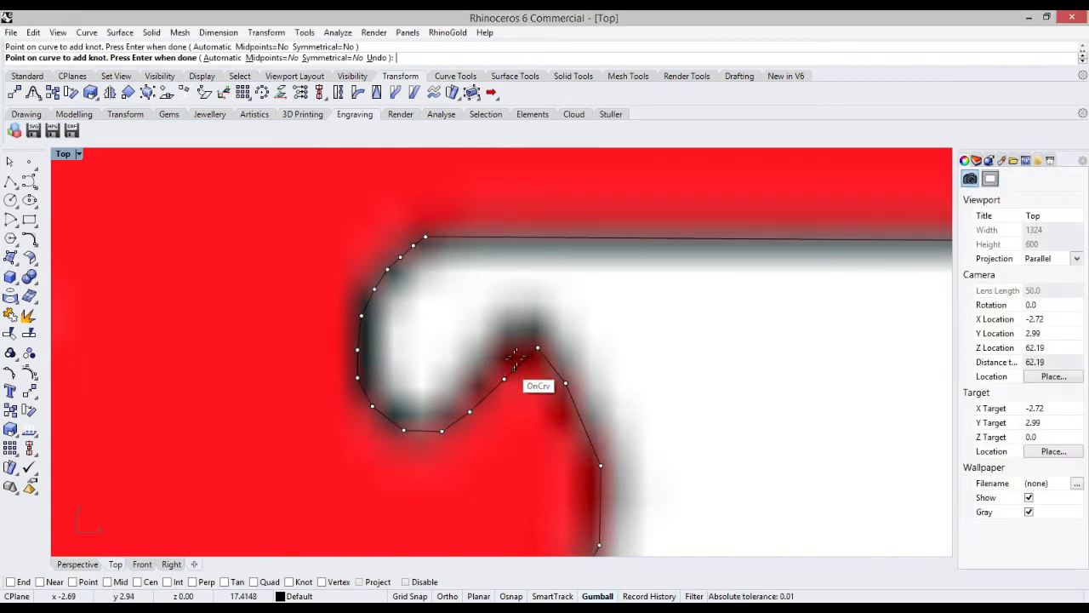
click(515, 363)
right_click(529, 353)
drag(517, 366, 495, 381)
Insert a knot on the short segment across the lobe's tip and adjust the new point to round the tip
right_click(503, 300)
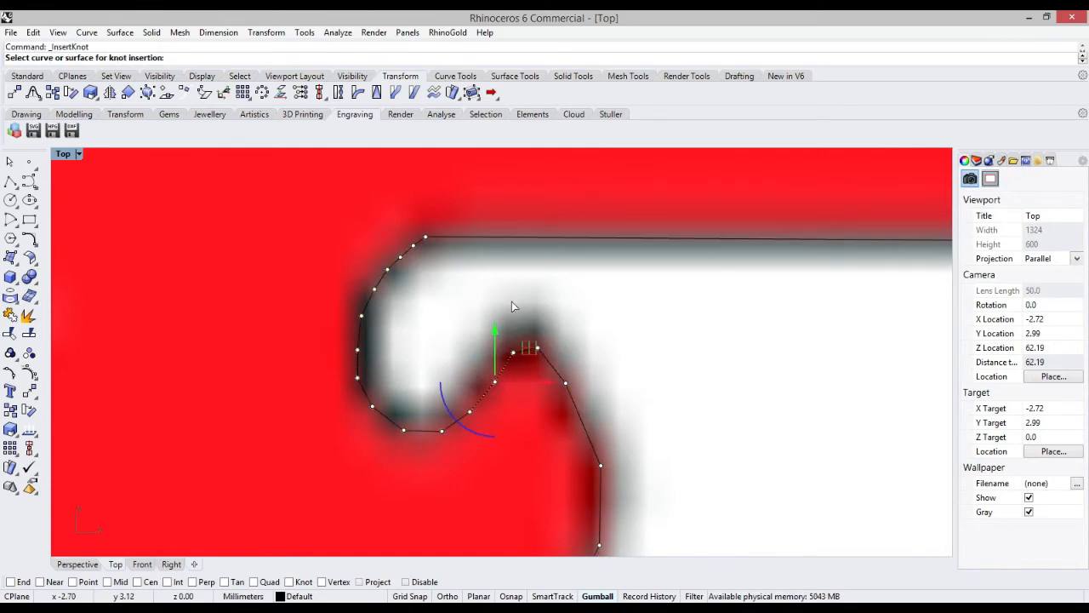
click(523, 352)
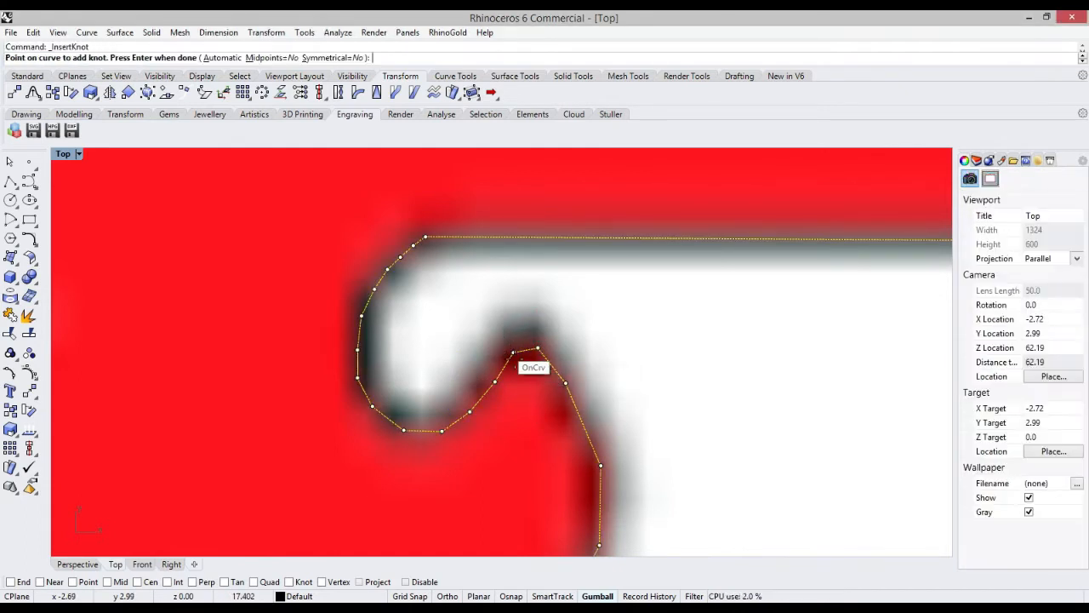
click(534, 348)
key(Return)
click(521, 341)
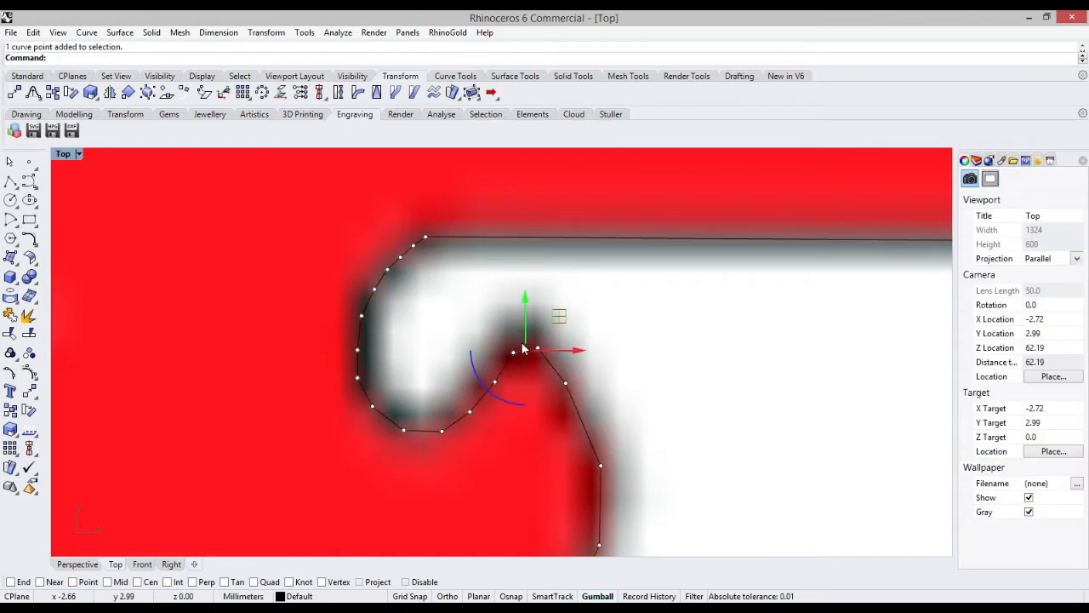
scroll(455, 308, down, 8)
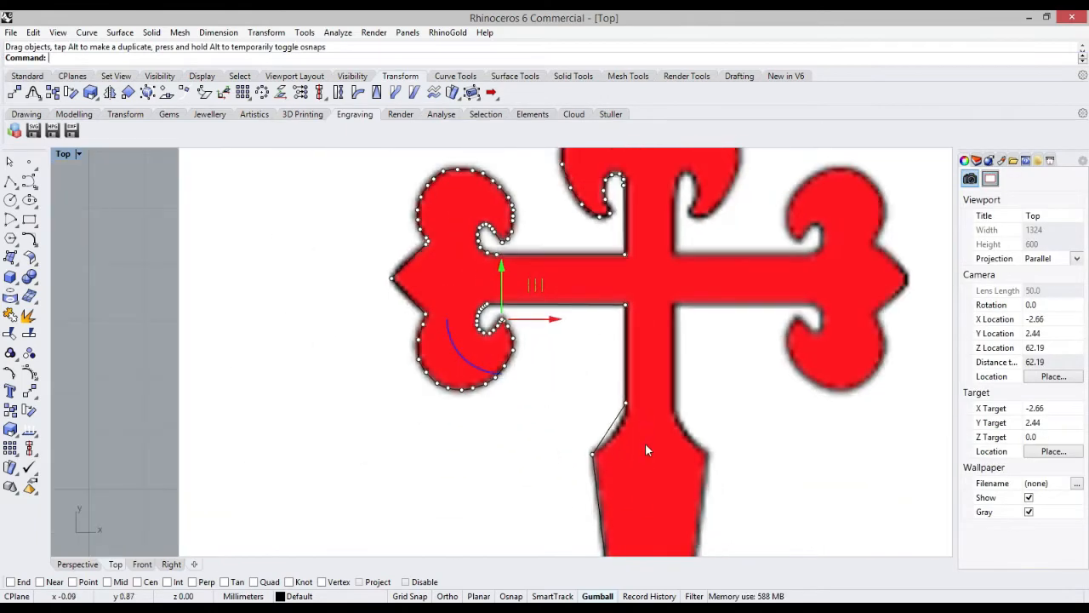
Insert four knots along the slanted segment where the cross's shaft widens into the blade
scroll(645, 442, up, 5)
right_click(570, 412)
click(567, 422)
click(569, 424)
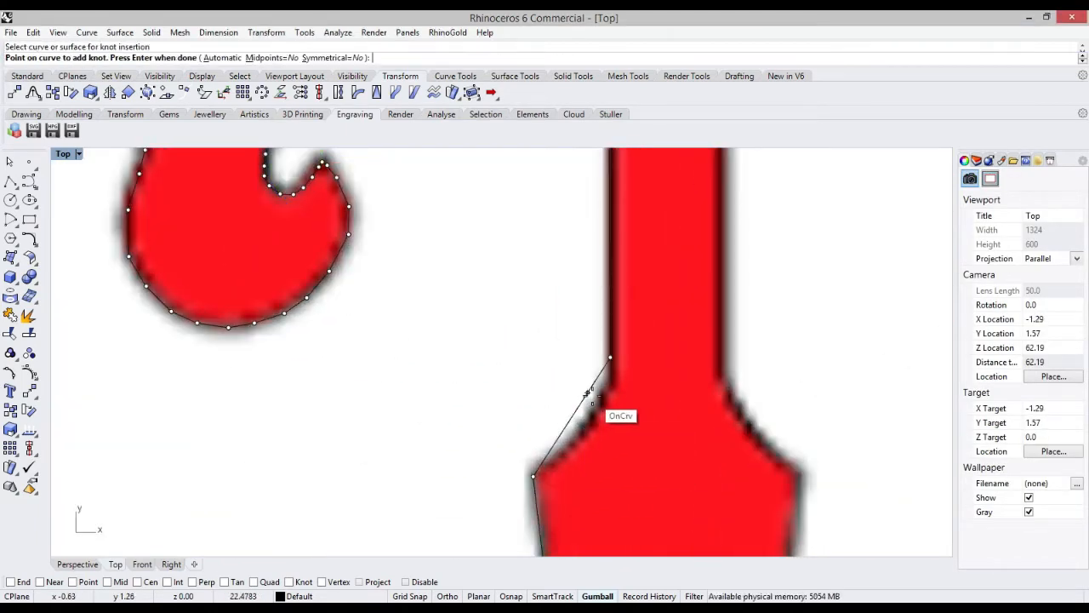
click(587, 393)
click(576, 414)
right_click(554, 406)
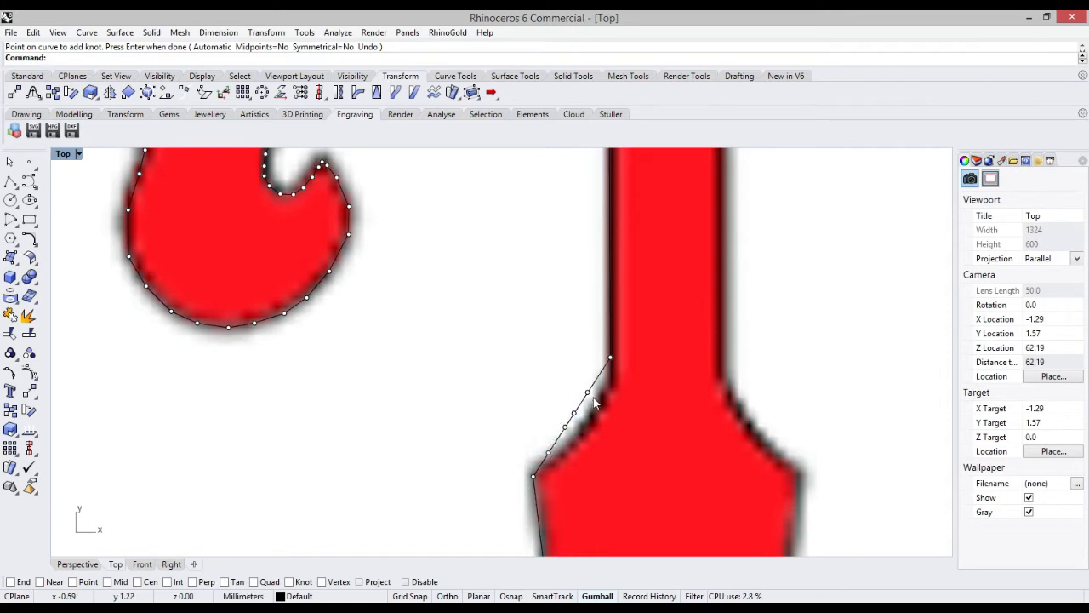
Move the inserted points onto the concave shoulder curve between the shaft and the blade
click(587, 392)
drag(587, 392, 552, 460)
click(575, 413)
click(604, 449)
click(562, 425)
key(ctrl+z)
scroll(566, 460, up, 3)
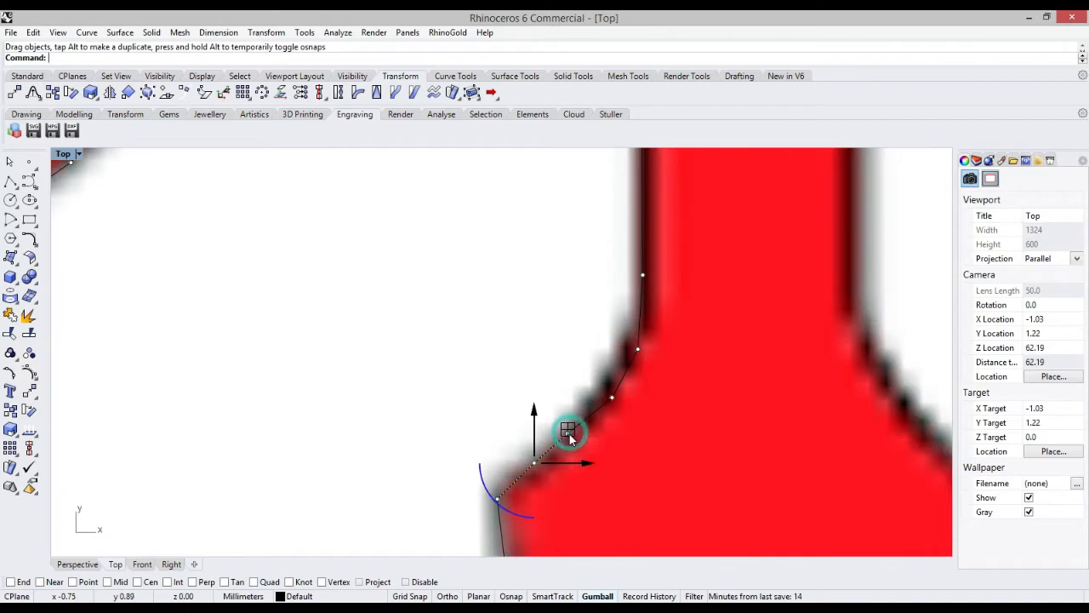
Fine-tune the points of the shoulder curve from the blade's corner up to the shaft
click(565, 434)
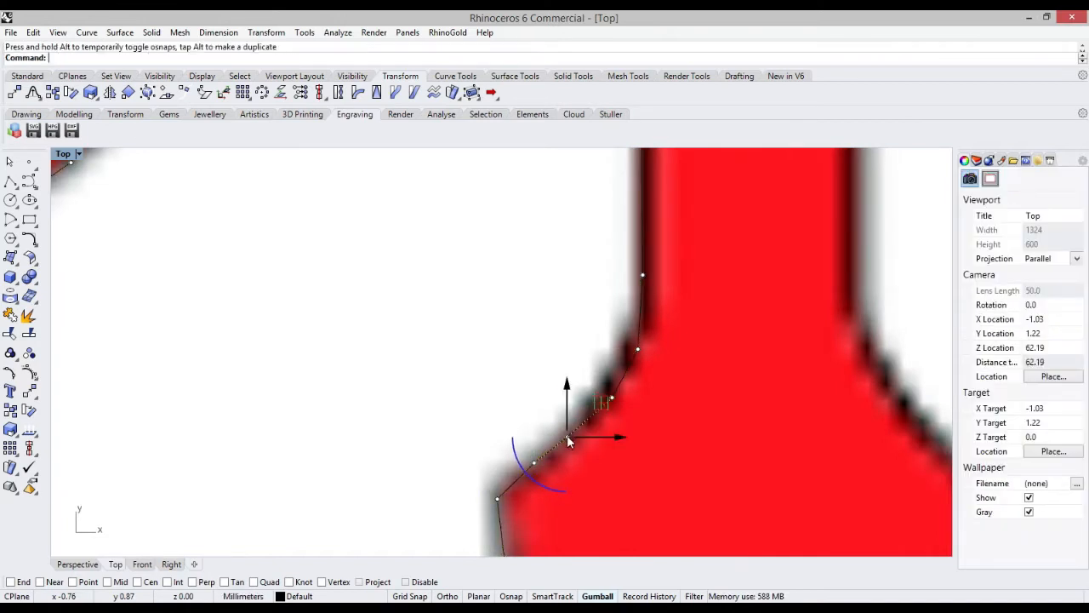
scroll(562, 445, up, 2)
scroll(549, 453, up, 2)
click(510, 478)
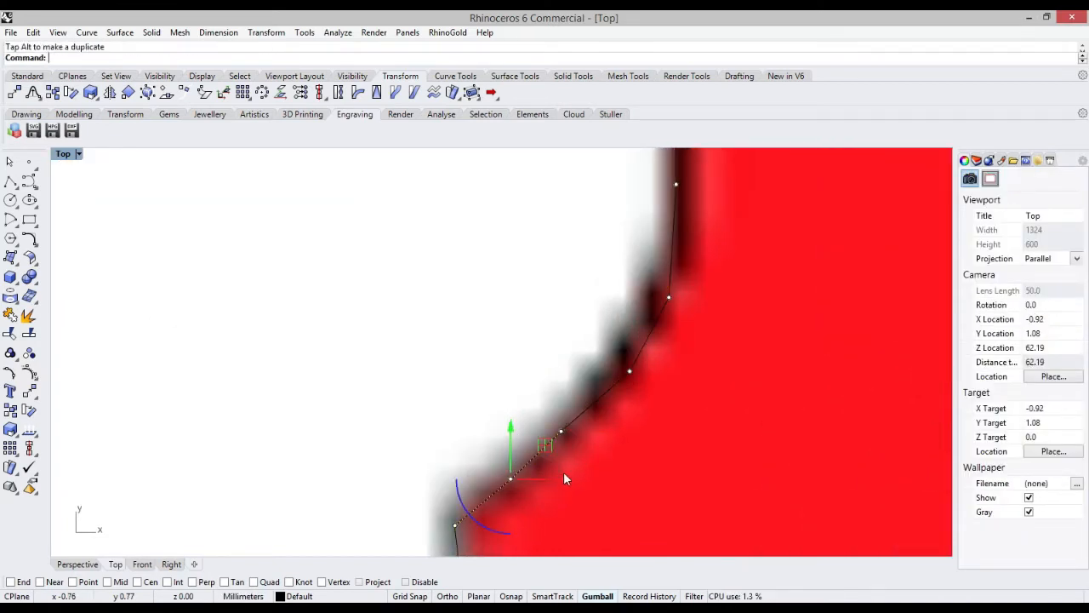
drag(563, 475, 566, 470)
scroll(567, 467, down, 1)
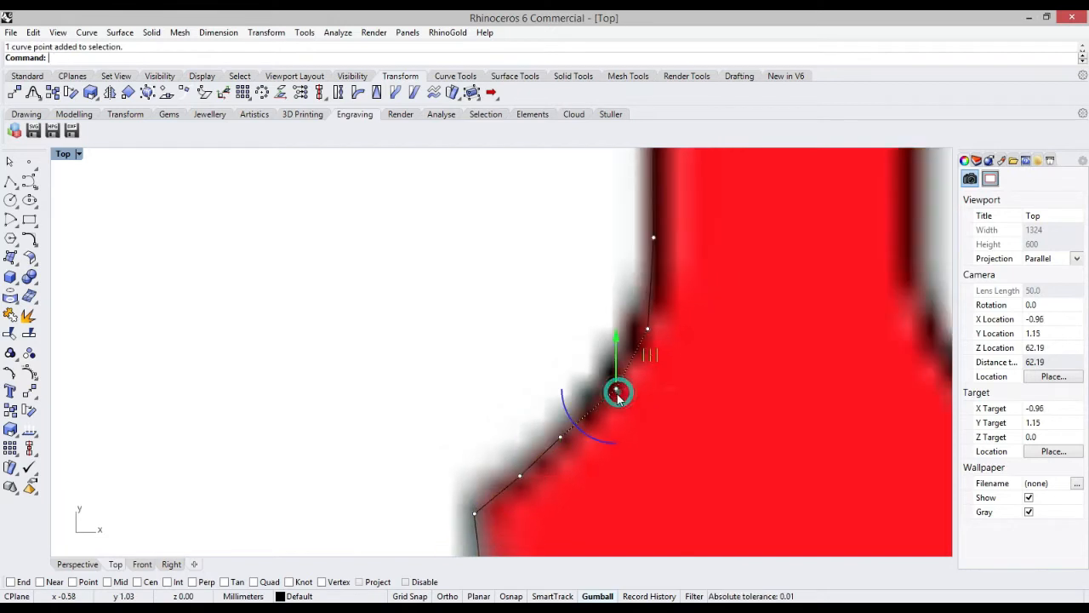
drag(617, 347, 617, 345)
click(649, 331)
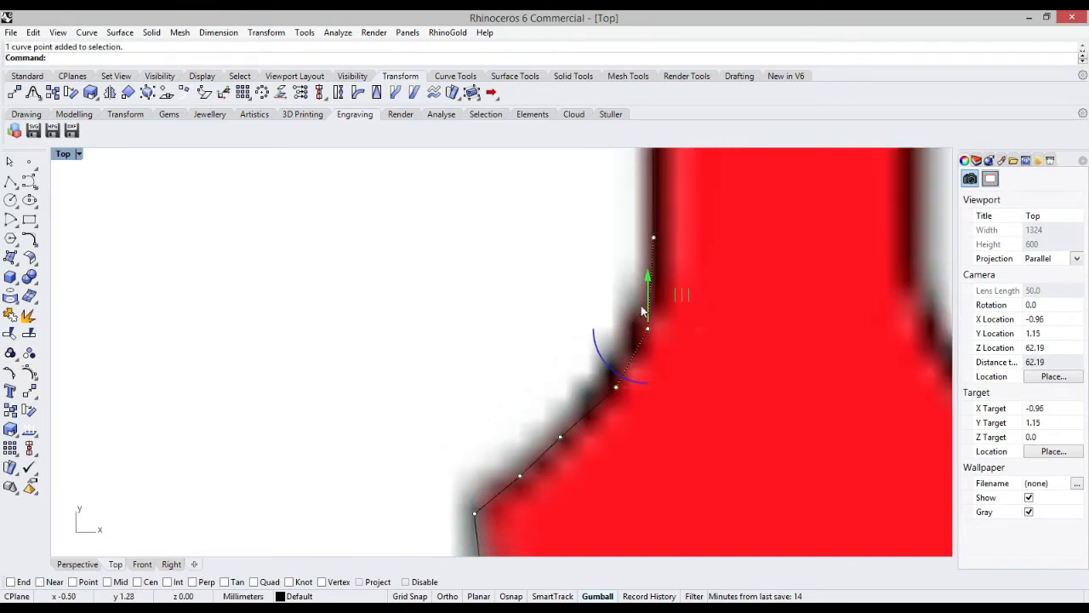
drag(647, 295, 647, 289)
Insert another knot on the upper part of the shoulder curve and shift the new point onto the outline
right_drag(633, 358, 626, 360)
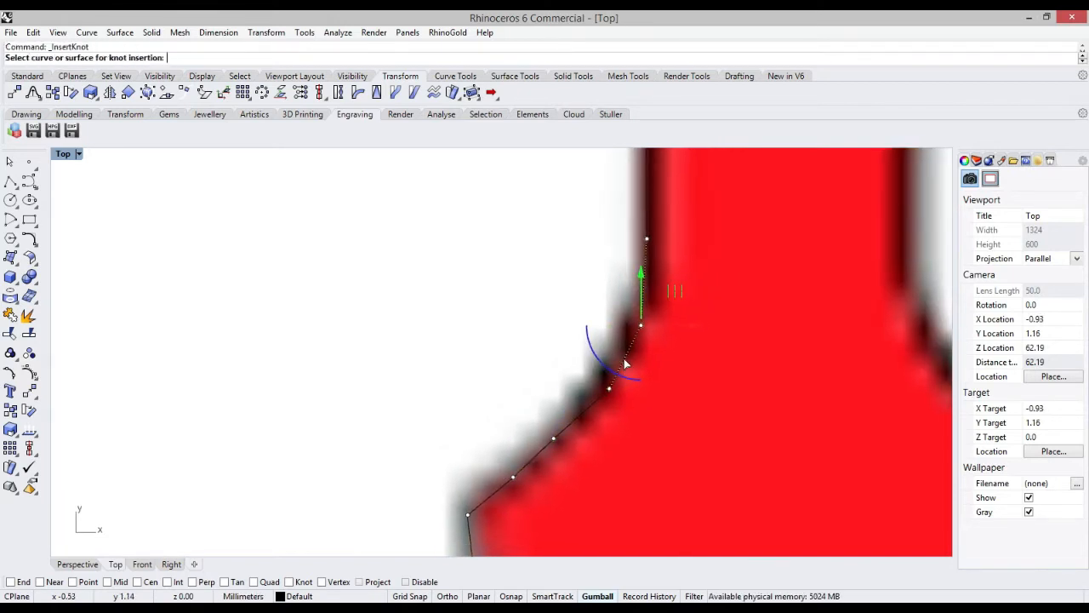
click(626, 365)
click(659, 394)
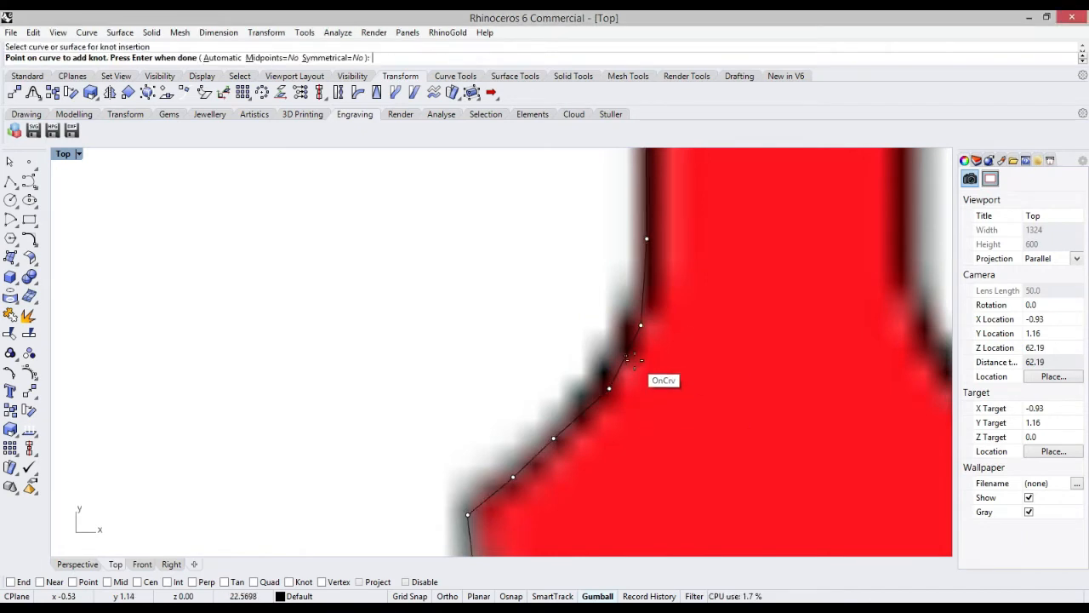
click(631, 359)
right_click(663, 360)
click(621, 350)
click(626, 356)
drag(679, 353, 682, 352)
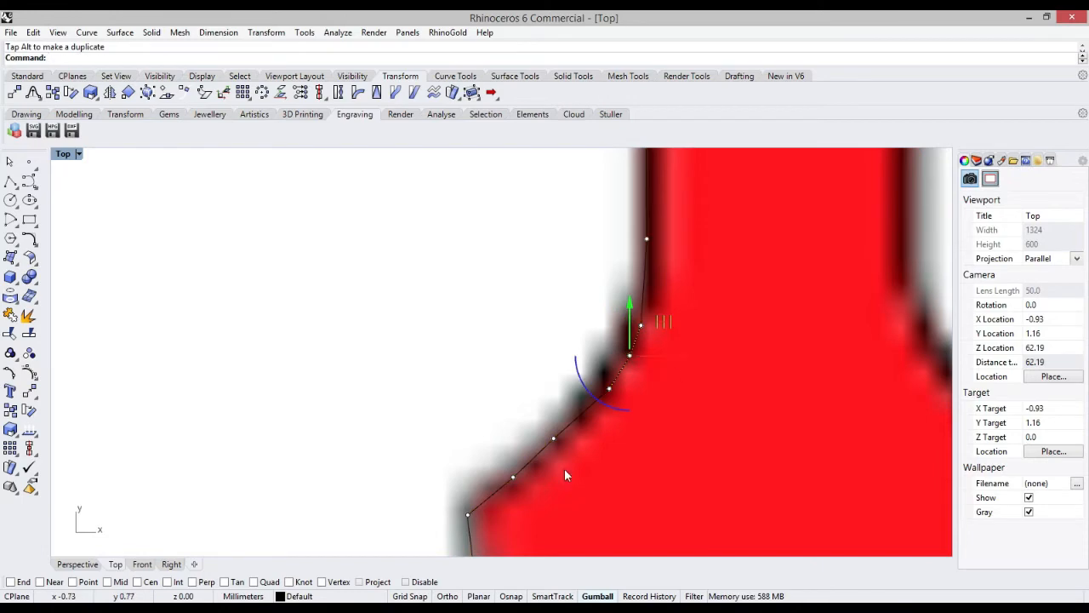
Try to fit the whole traced half with Fit Curve at degree 3 and undo it
scroll(594, 485, down, 10)
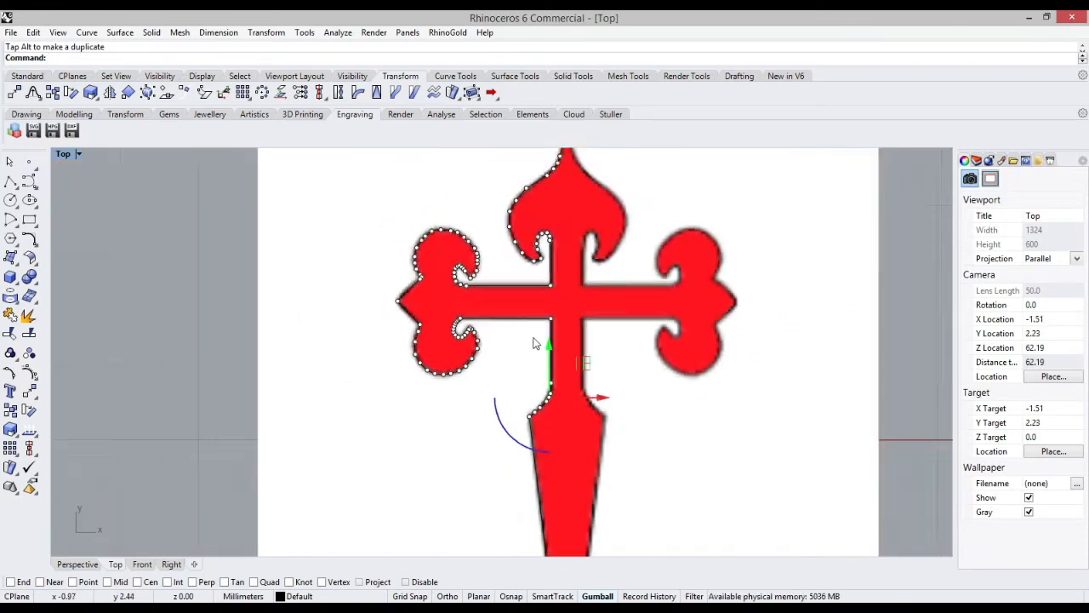
scroll(545, 430, up, 3)
scroll(550, 285, up, 4)
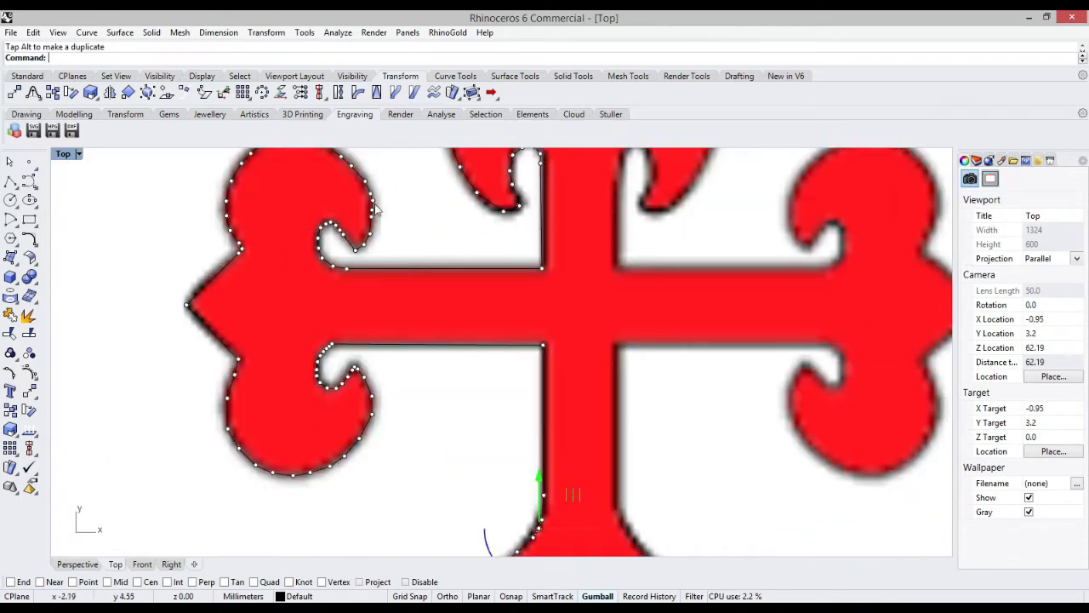
scroll(219, 236, down, 4)
key(Escape)
scroll(255, 299, down, 3)
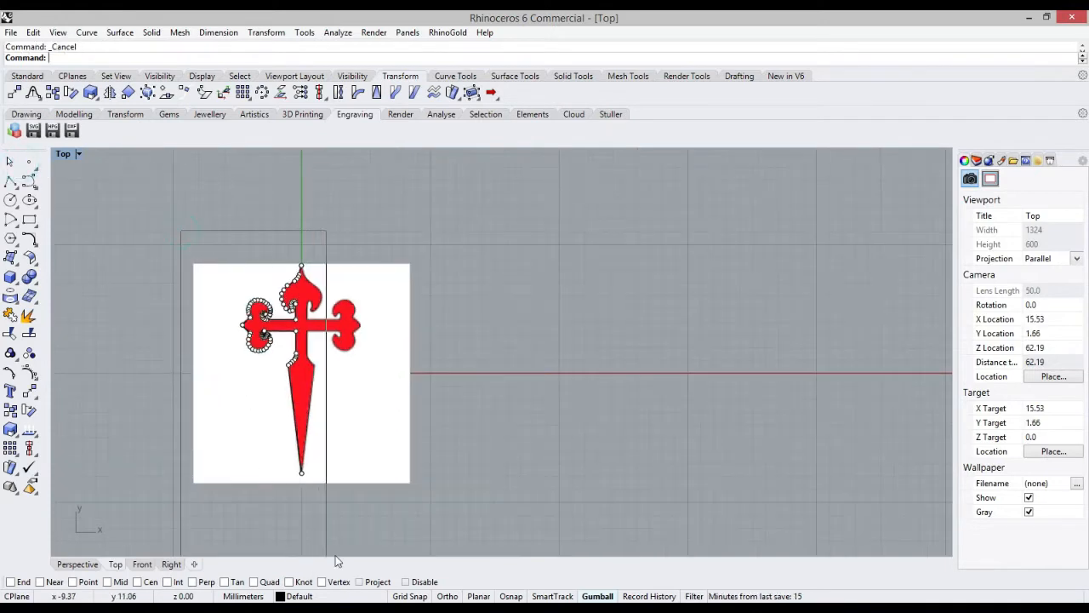
drag(336, 555, 332, 552)
click(36, 244)
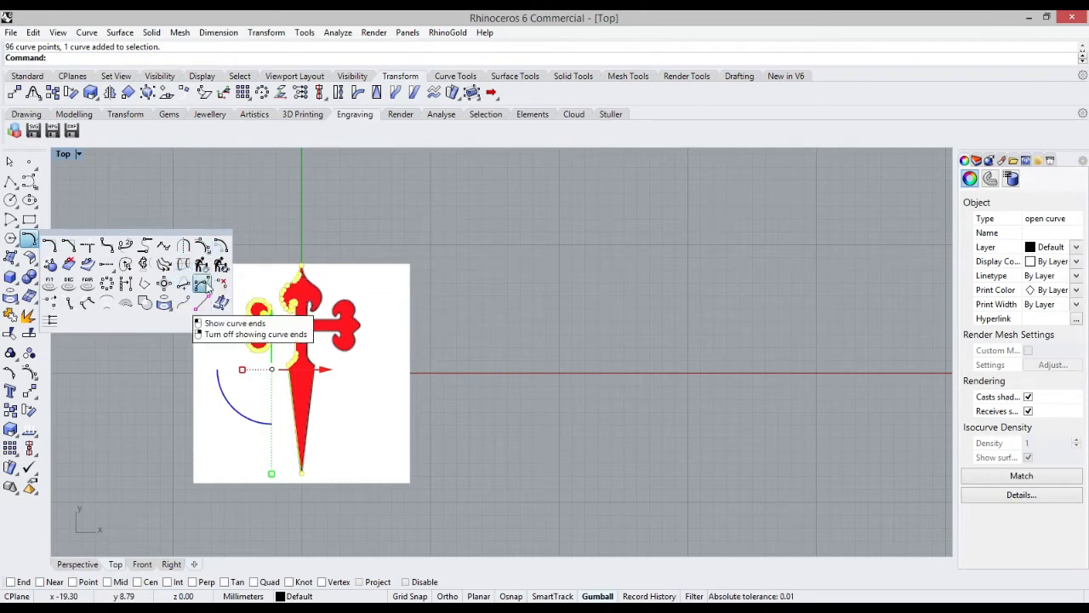
click(51, 300)
scroll(209, 324, up, 6)
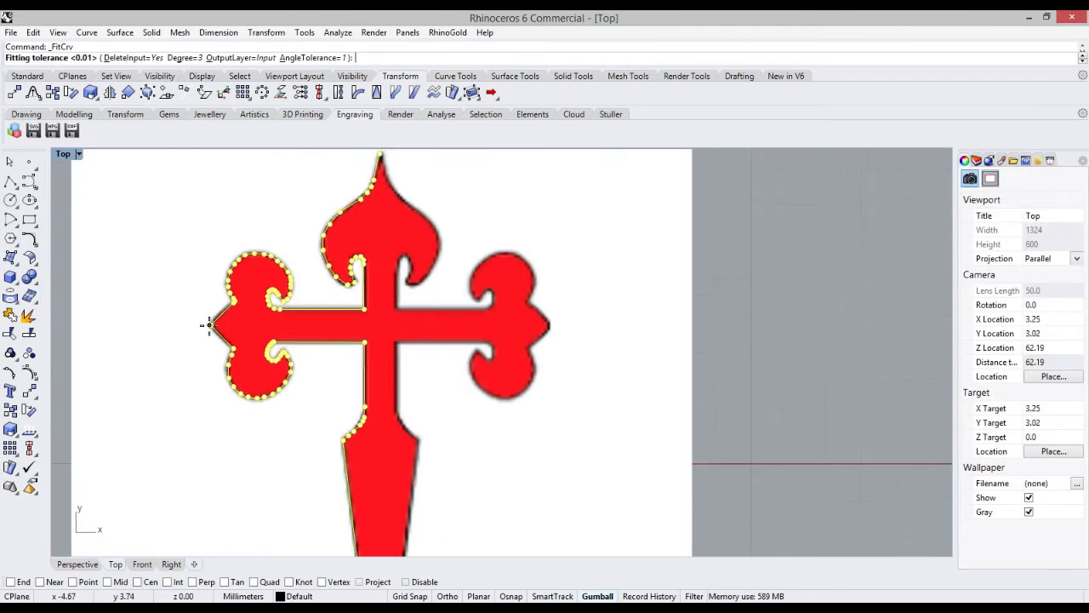
click(208, 324)
click(364, 310)
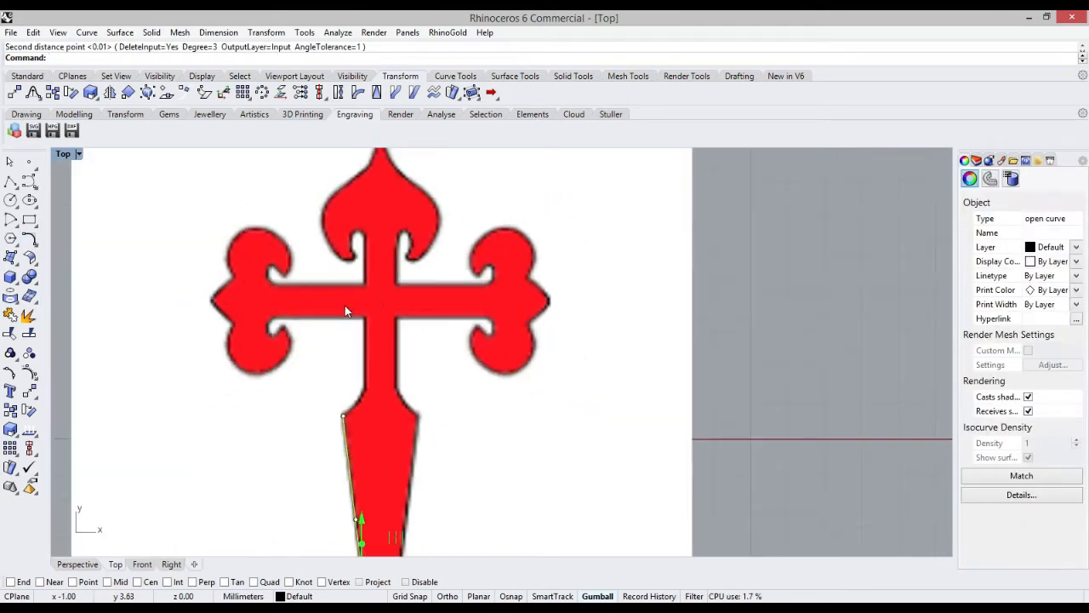
key(ctrl+z)
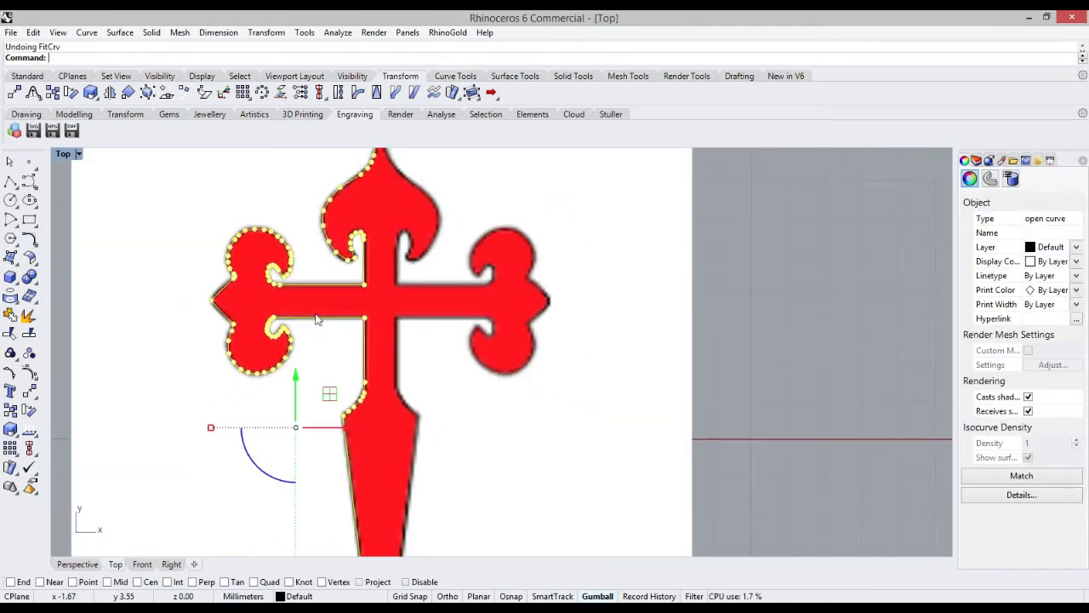
Try to fillet the traced curve with radius 1 at the notch between the upper side lobe and the left point
click(36, 252)
click(46, 254)
click(36, 259)
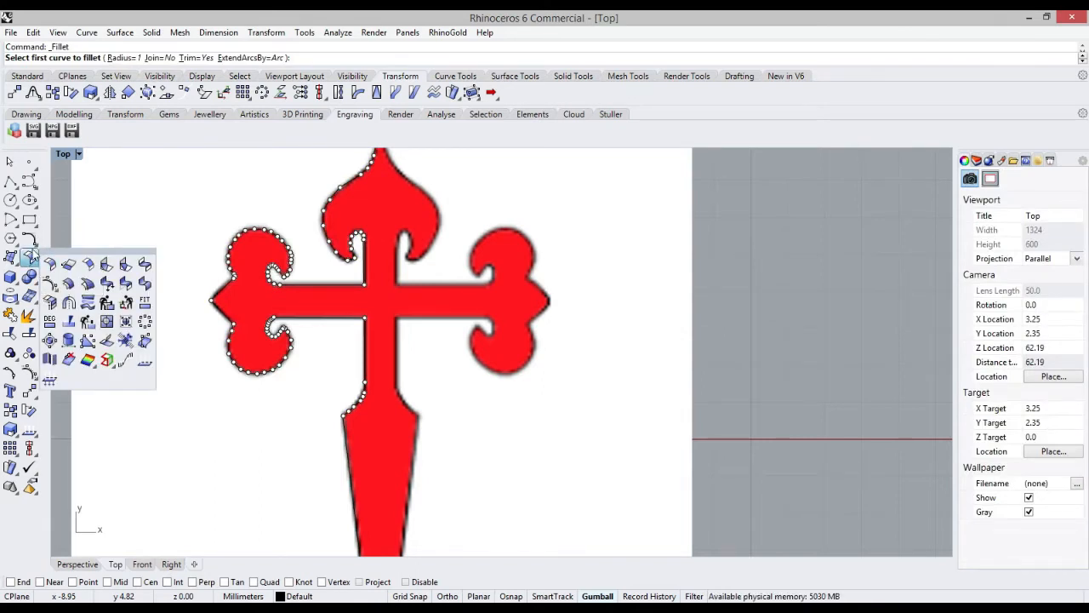
click(49, 249)
click(228, 288)
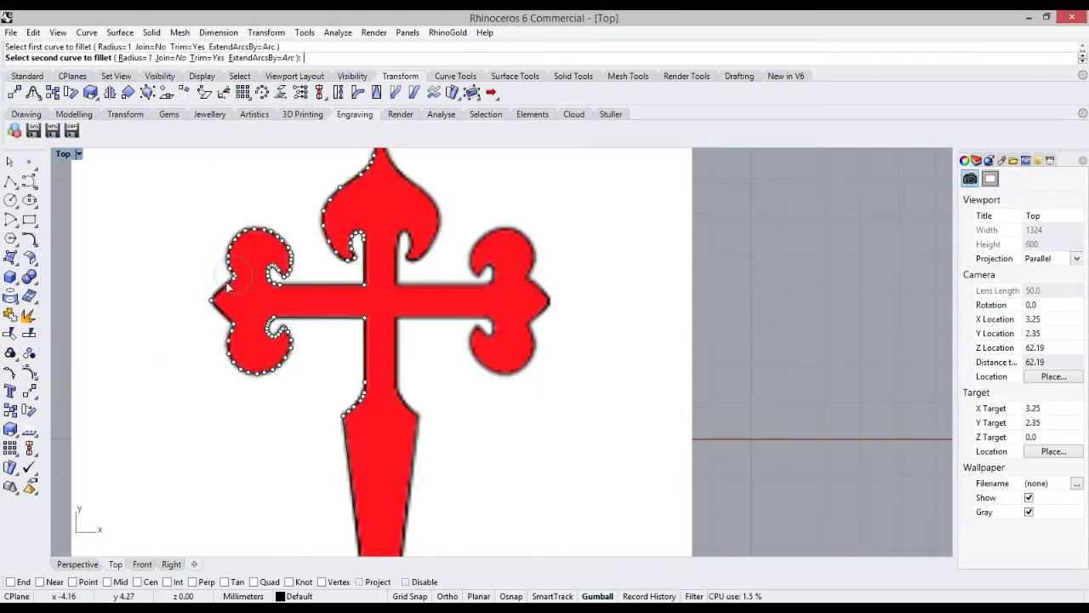
click(224, 288)
click(183, 280)
Lower a point slightly on the upper-left arc of the upper side lobe
scroll(239, 233, up, 14)
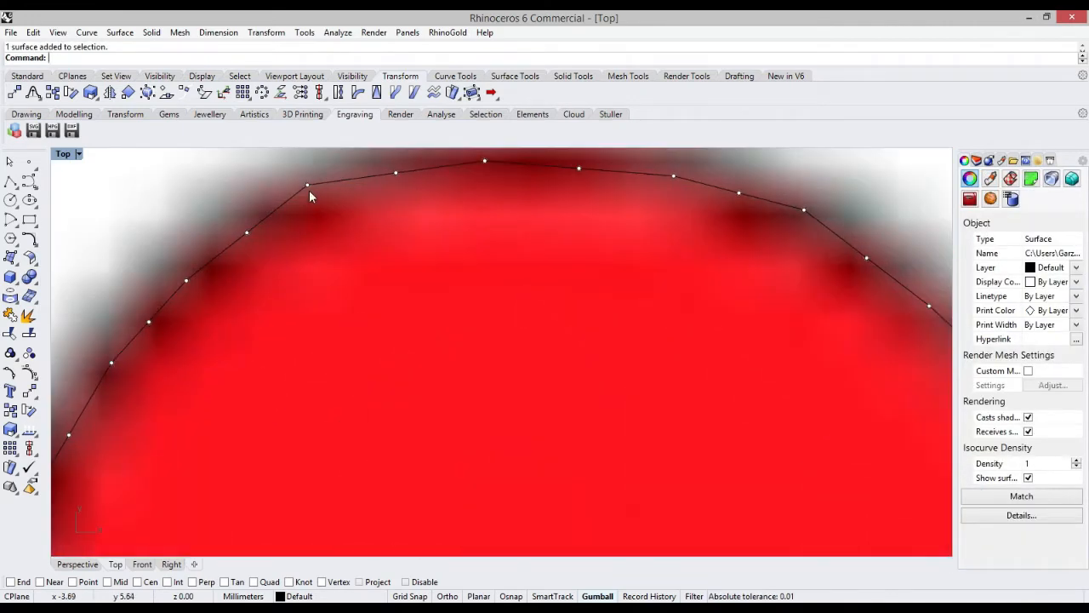
click(308, 186)
drag(308, 186, 308, 193)
scroll(245, 248, down, 16)
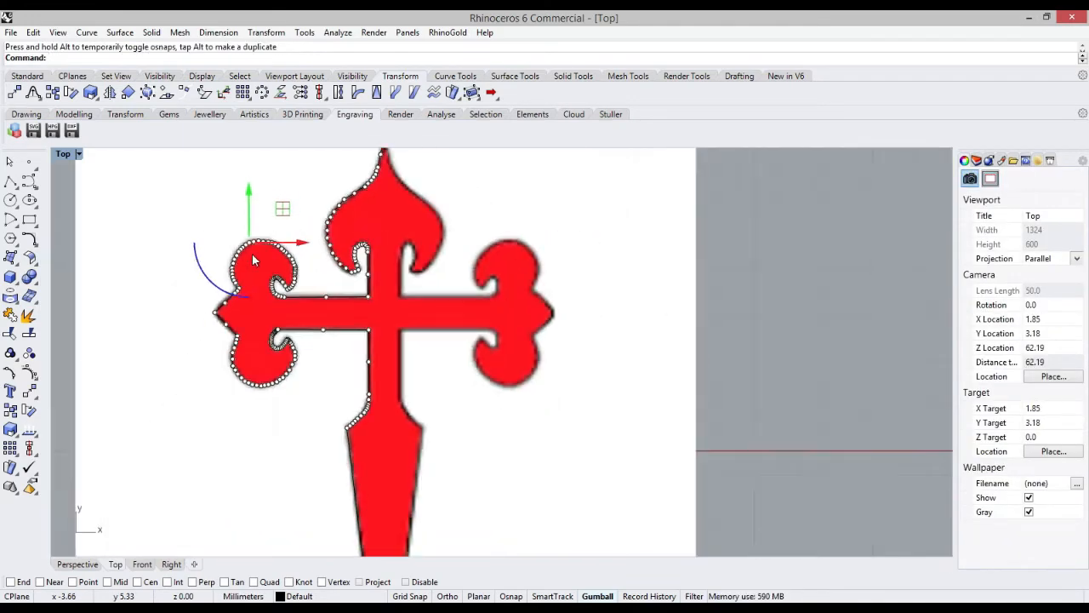
scroll(252, 261, down, 2)
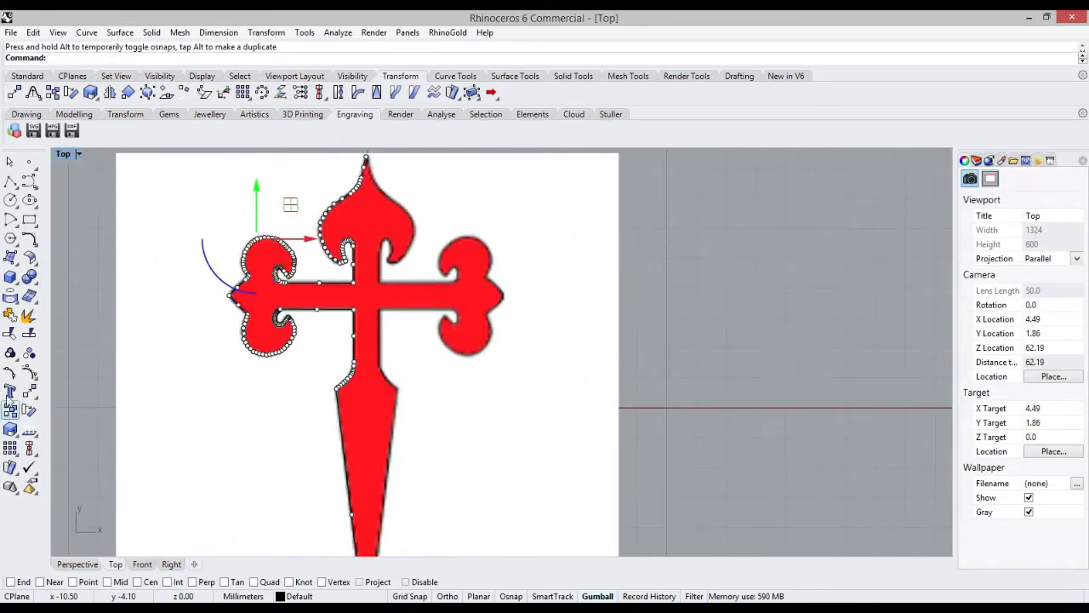
Try to extract a subcurve from the traced curve at the cross arm's left point
click(36, 238)
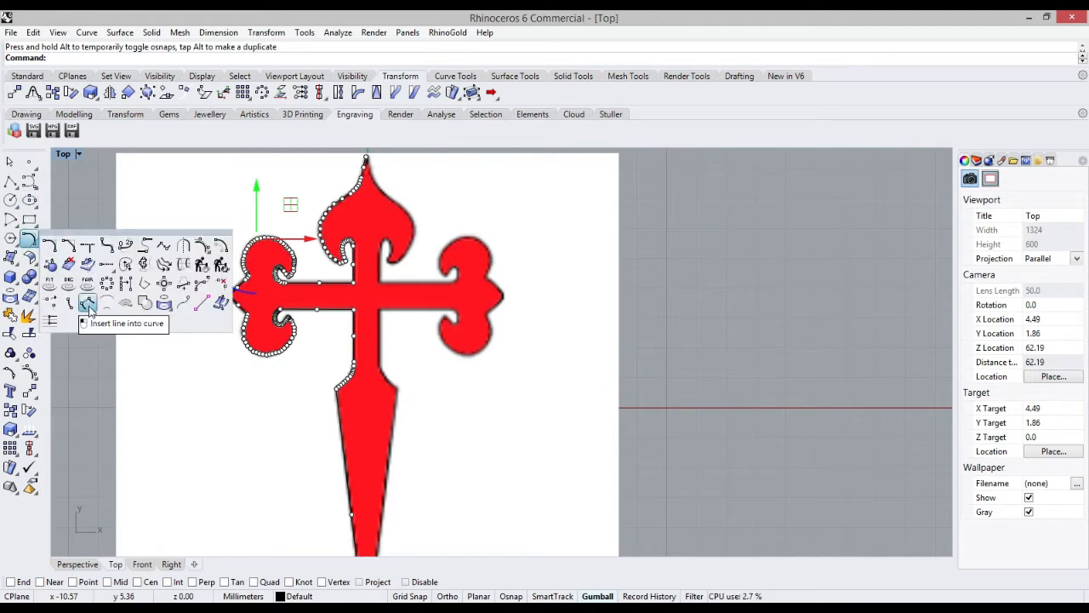
click(51, 303)
click(229, 296)
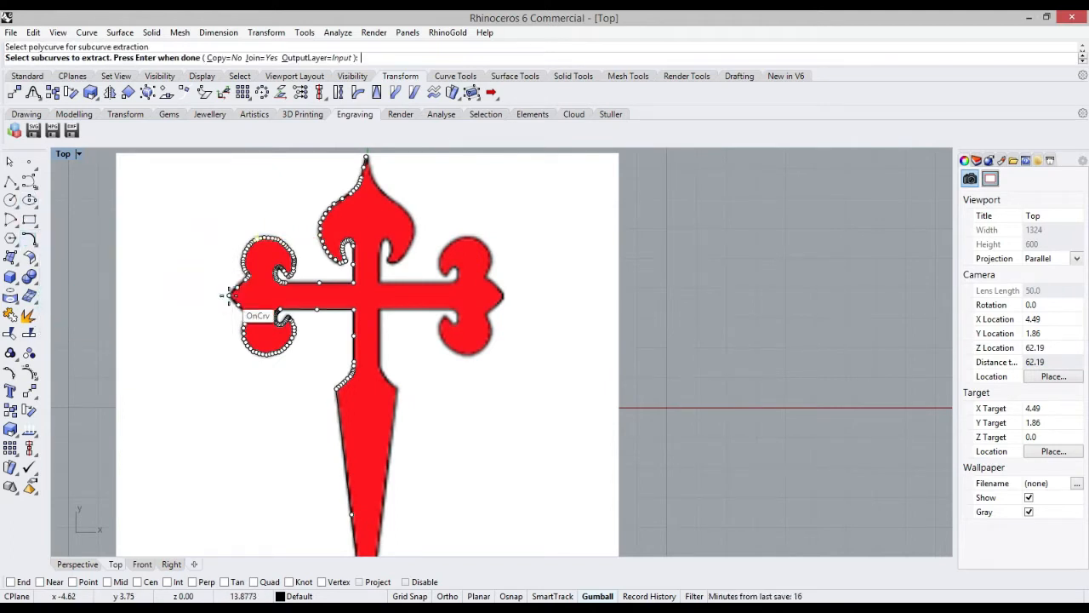
key(Return)
Try to round the corners of the traced curve with Fillet Corners at radius 1 and undo it
scroll(235, 283, up, 15)
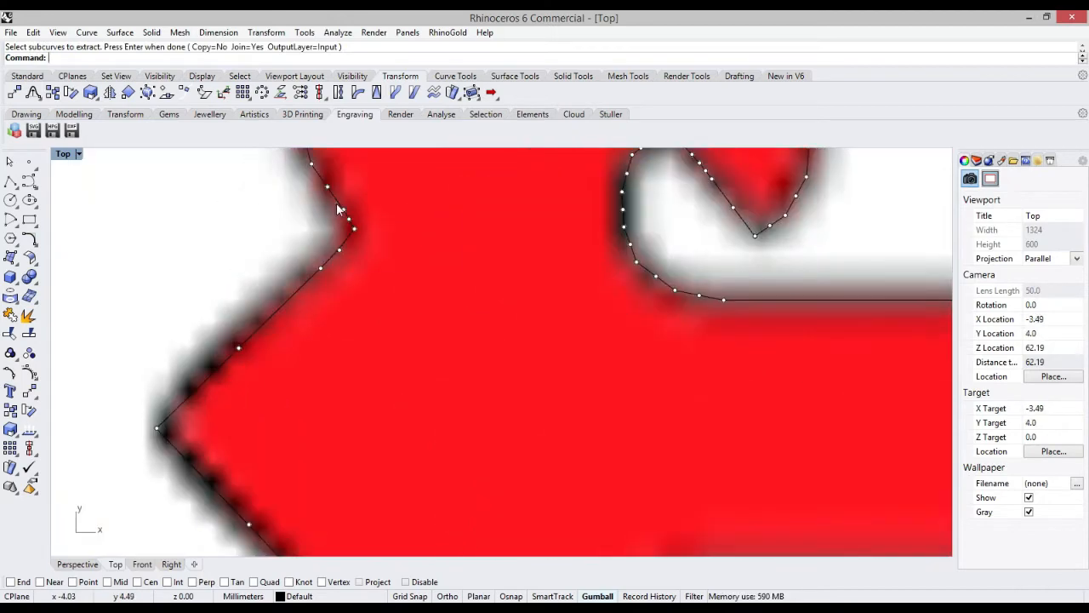
click(334, 198)
click(402, 241)
click(36, 245)
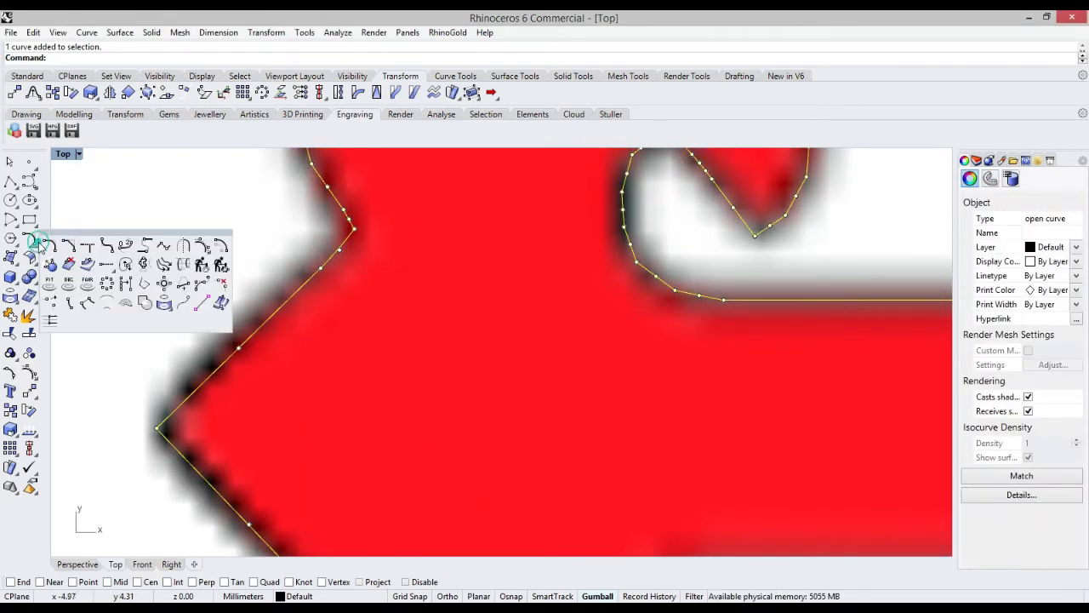
click(107, 245)
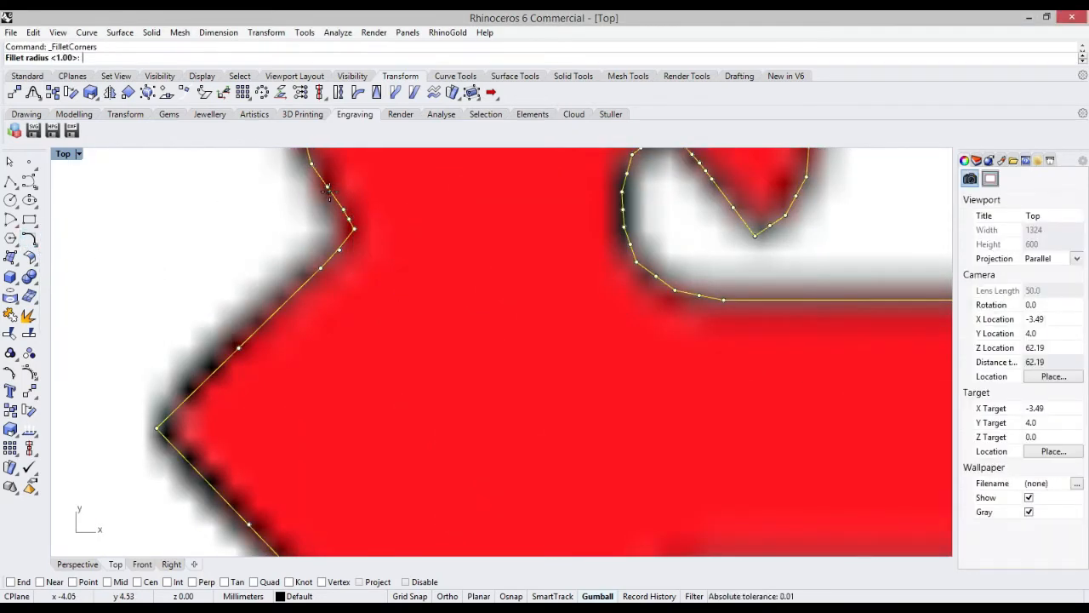
click(278, 295)
scroll(242, 339, down, 3)
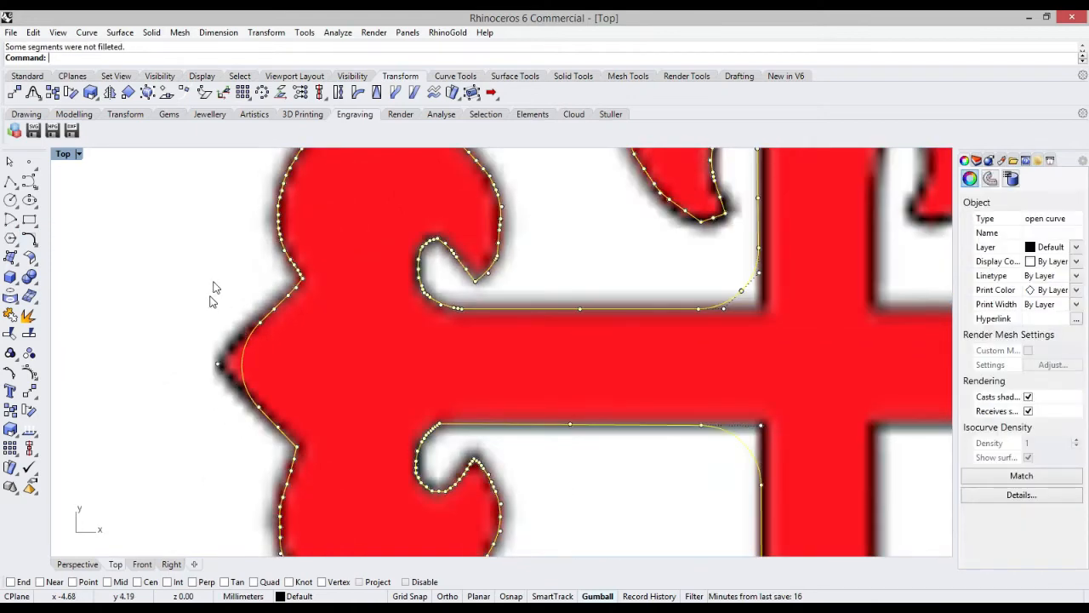
key(ctrl+z)
scroll(255, 298, down, 3)
scroll(296, 304, up, 4)
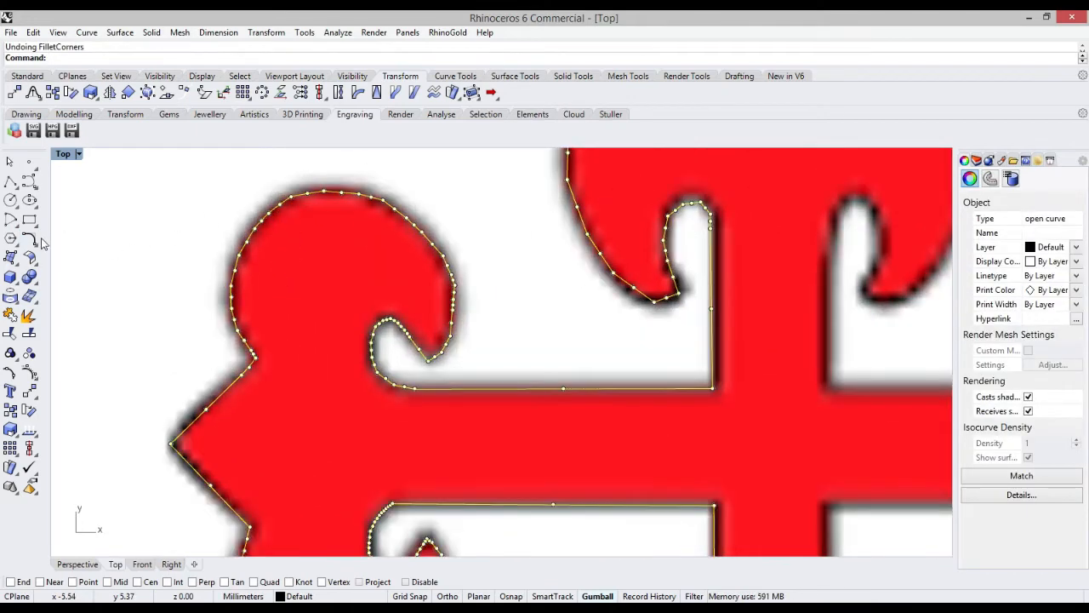
scroll(506, 375, down, 4)
scroll(494, 369, up, 3)
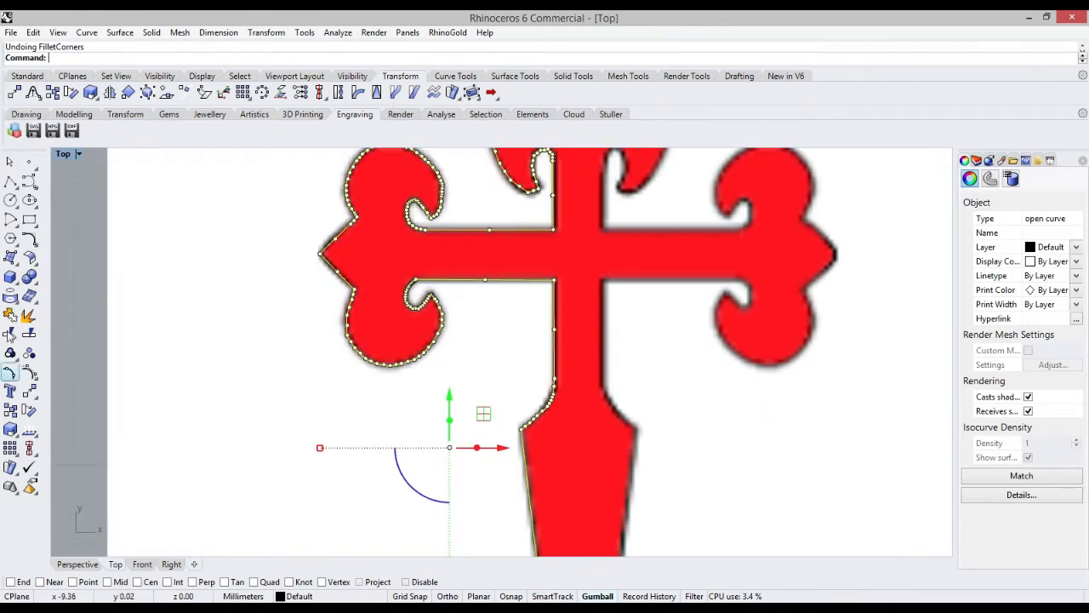
Try to blend the traced curve between its top lobe and the stem with curvature continuity, trimming and joining, and undo it
click(28, 240)
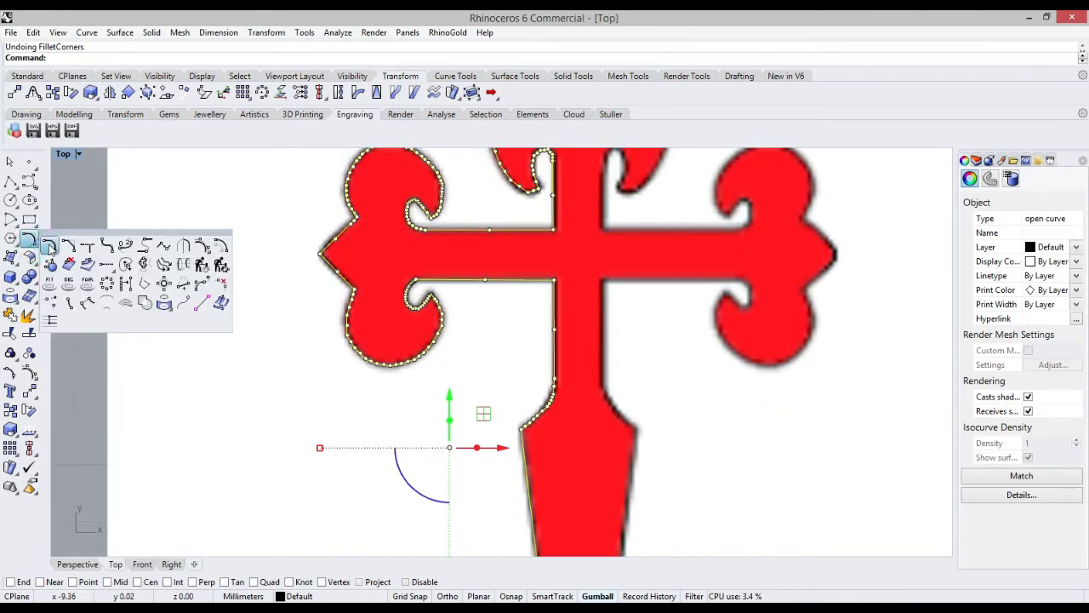
click(132, 254)
scroll(435, 175, up, 4)
scroll(503, 226, down, 6)
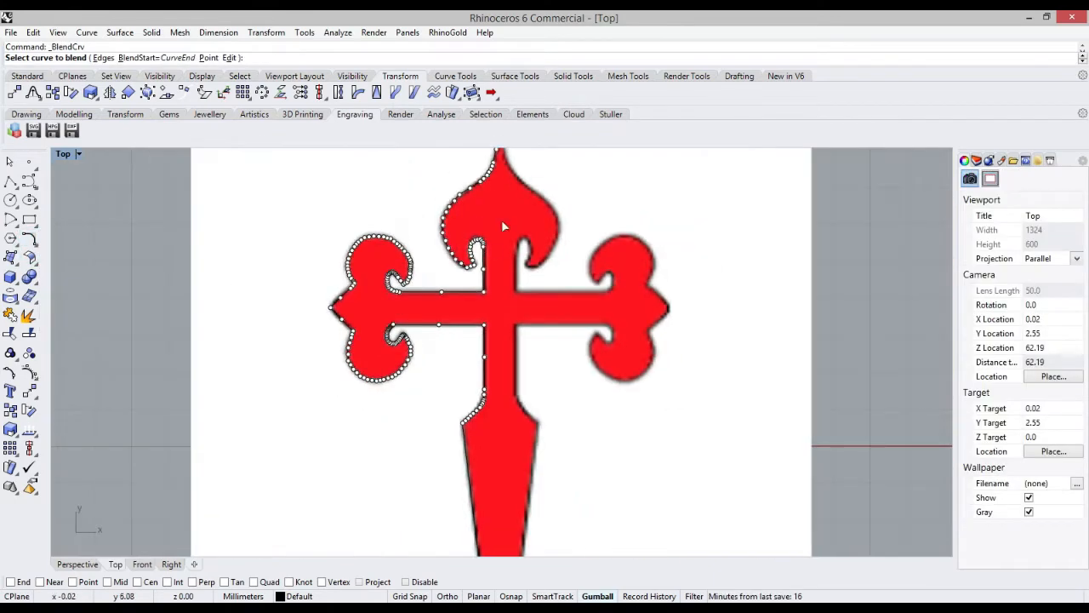
scroll(503, 226, up, 5)
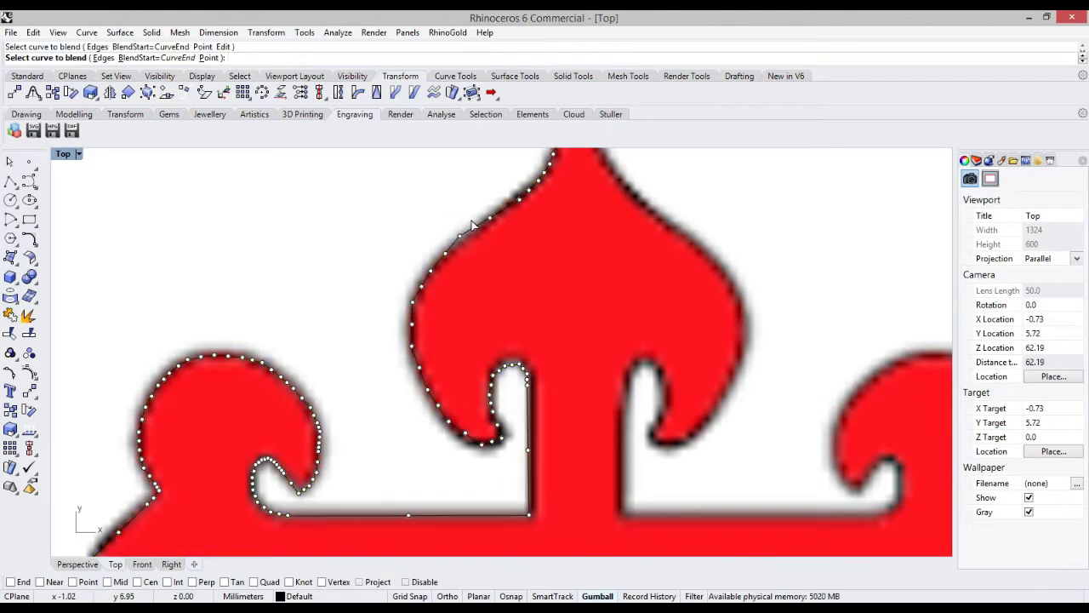
click(468, 228)
click(525, 339)
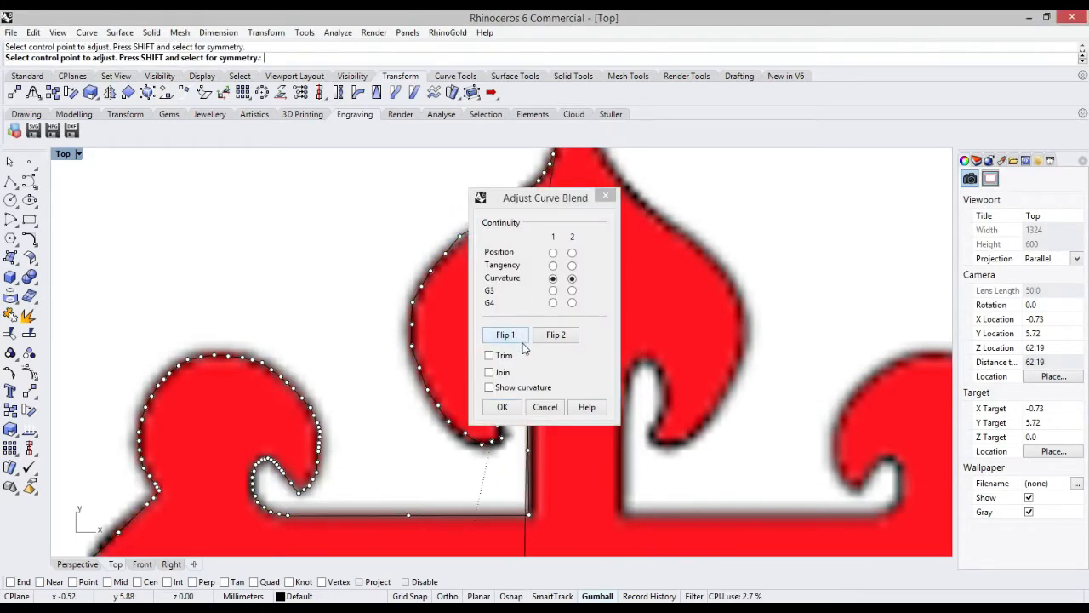
click(514, 336)
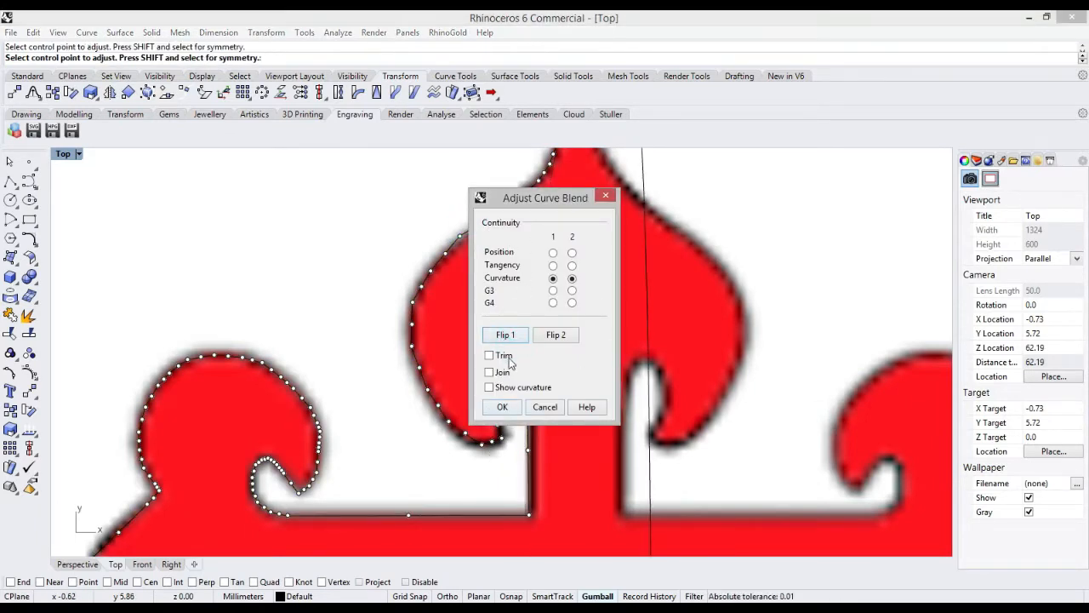
click(489, 355)
click(489, 372)
click(502, 407)
scroll(281, 452, up, 5)
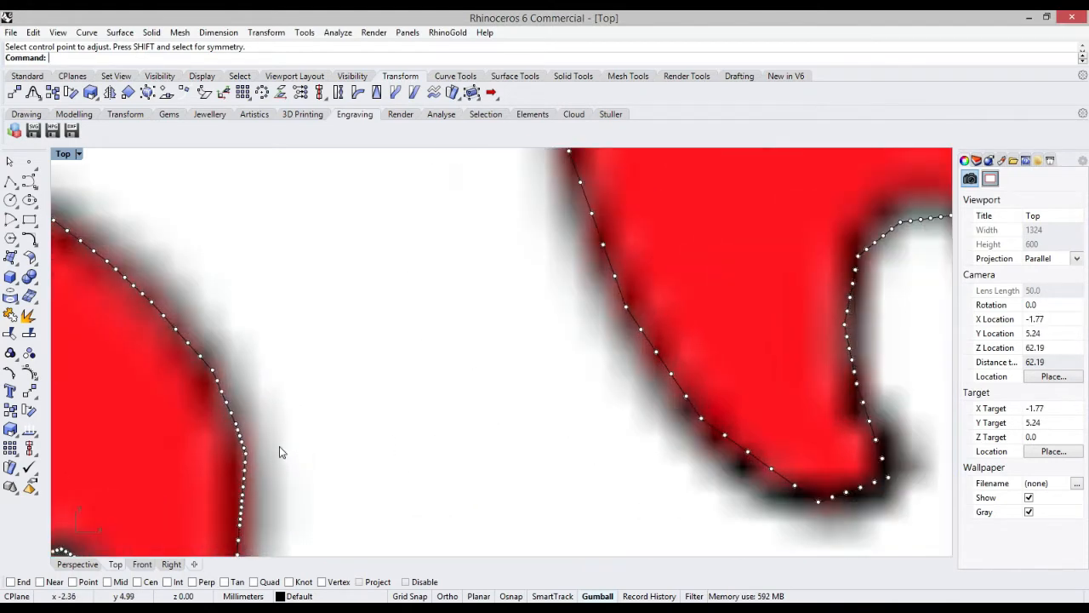
key(ctrl+z)
scroll(221, 457, down, 5)
Try to remove multiple knots from the traced curve
scroll(340, 493, up, 3)
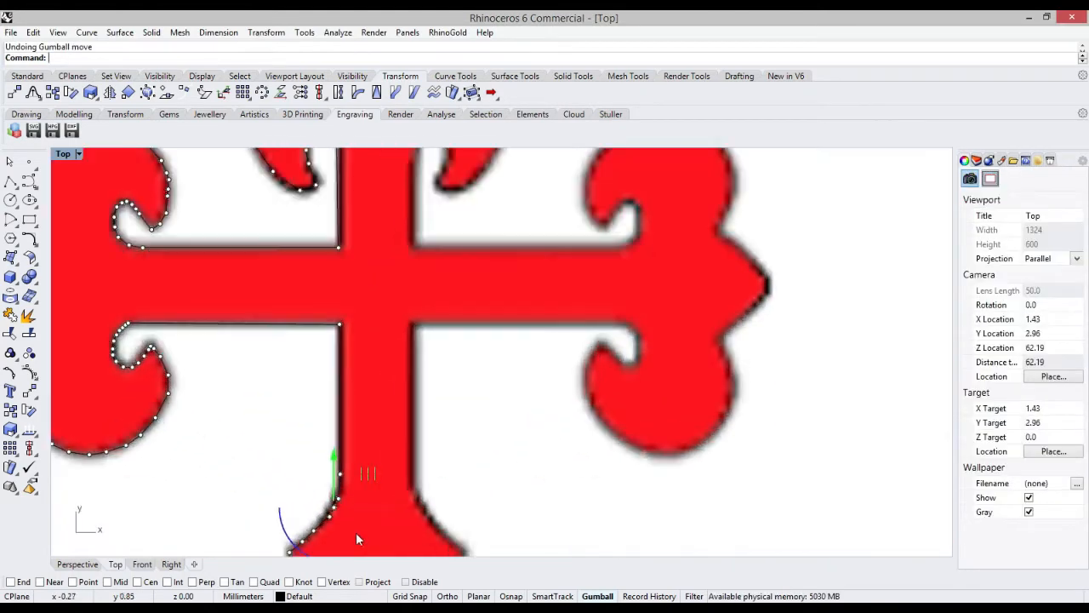
scroll(196, 395, up, 5)
click(164, 395)
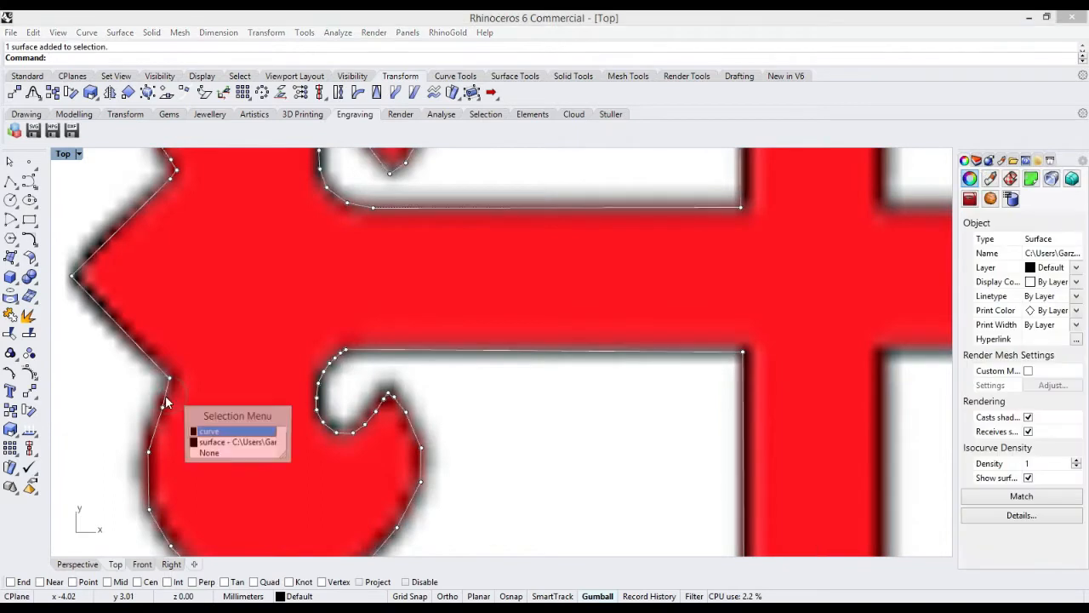
click(217, 433)
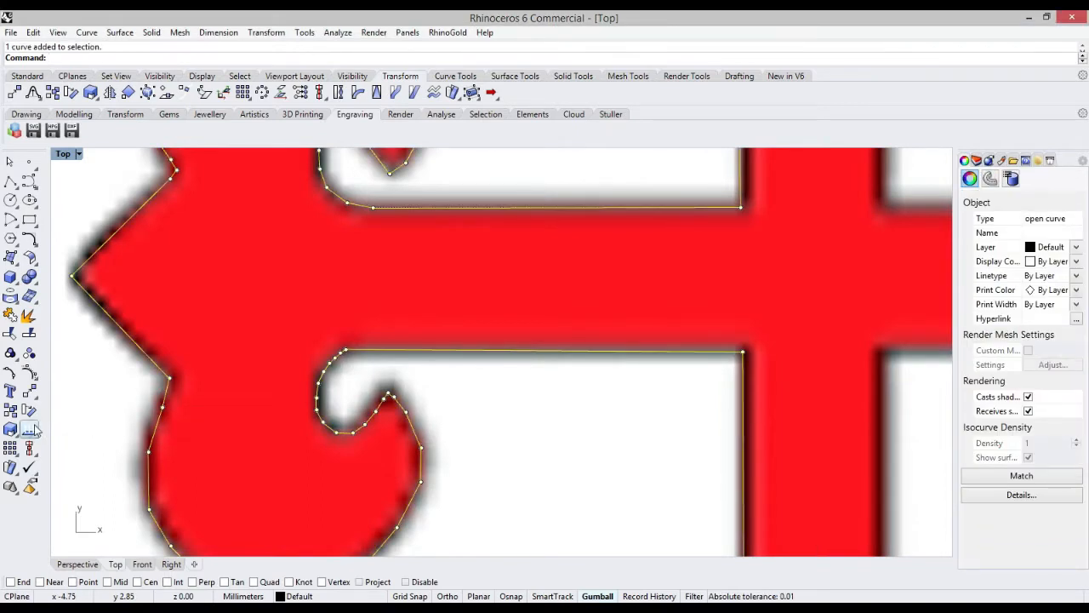
click(32, 243)
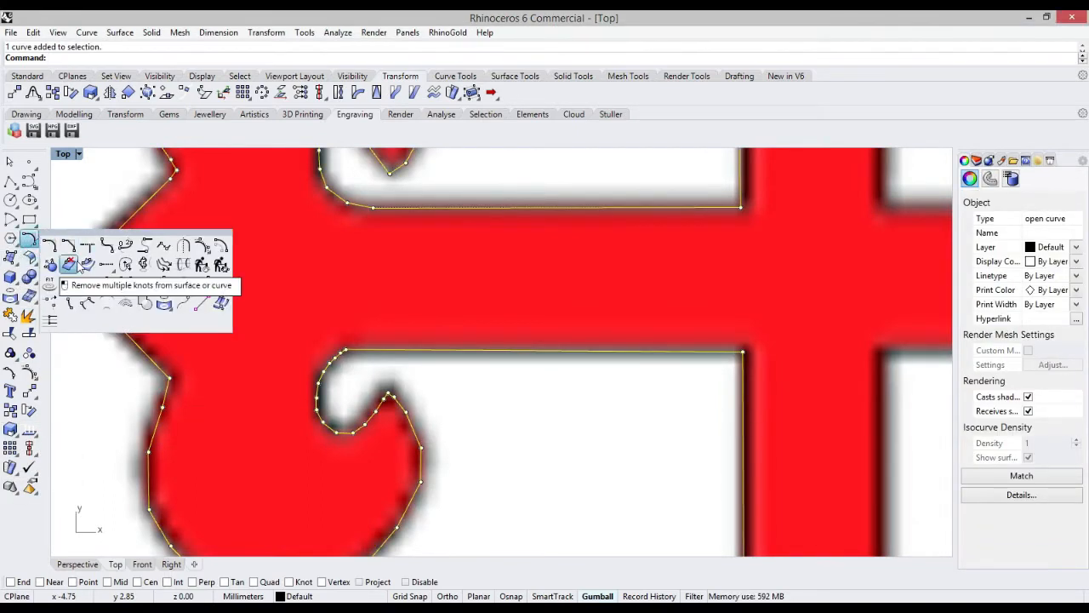
click(68, 265)
scroll(136, 305, down, 4)
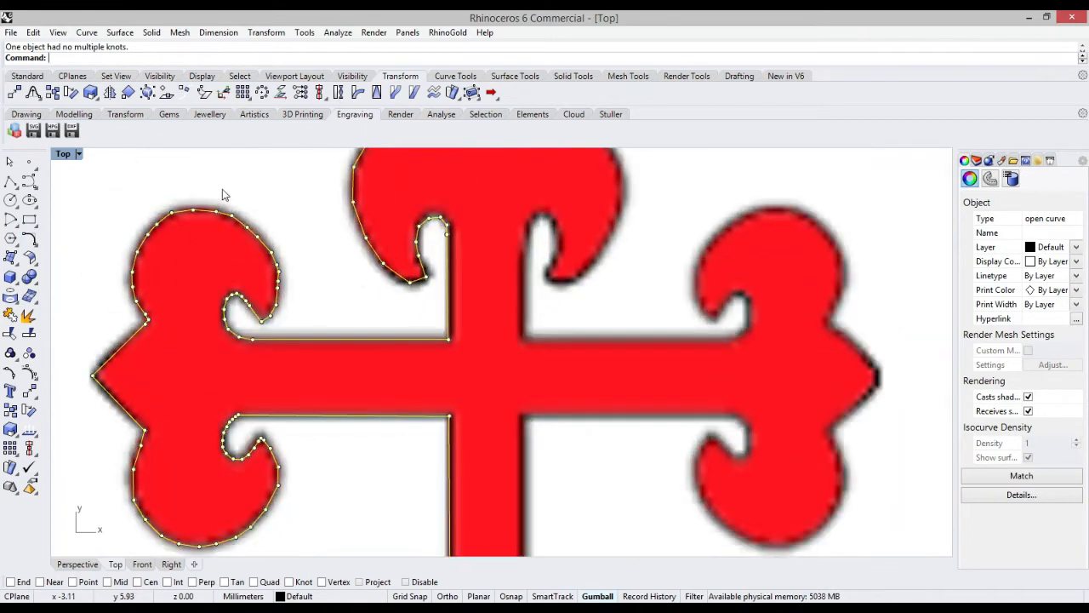
Mark the start point of the traced curve and select the curve at the upper side lobe
click(32, 242)
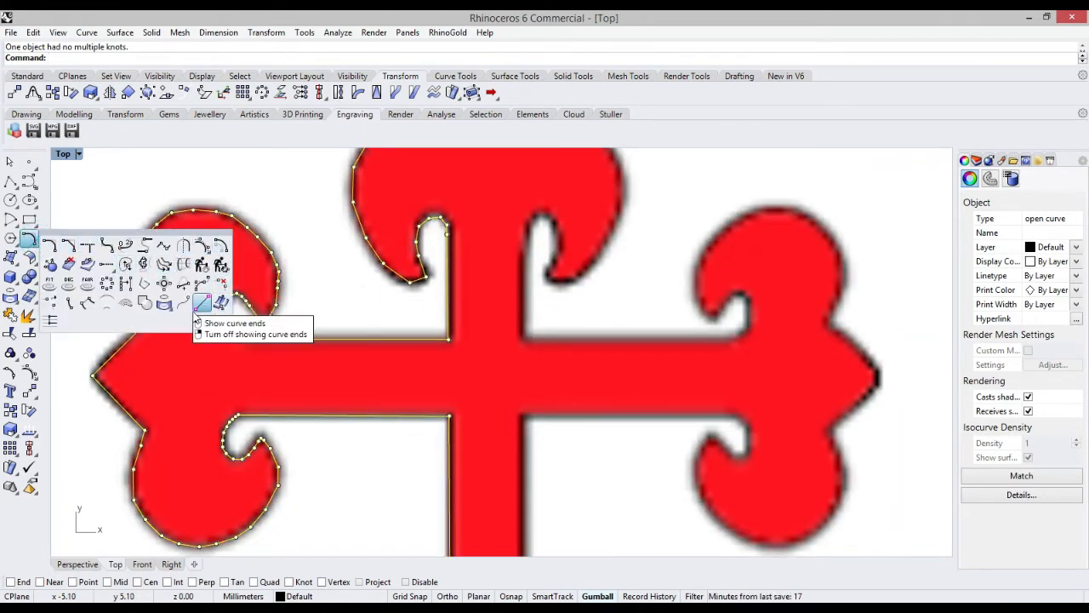
click(201, 308)
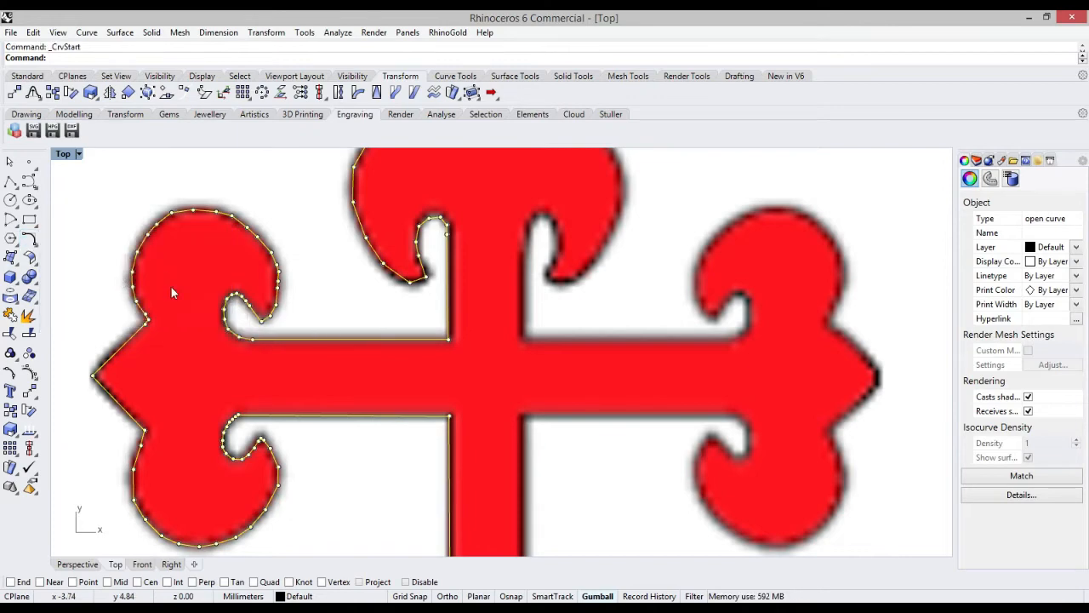
click(205, 218)
click(210, 211)
click(244, 251)
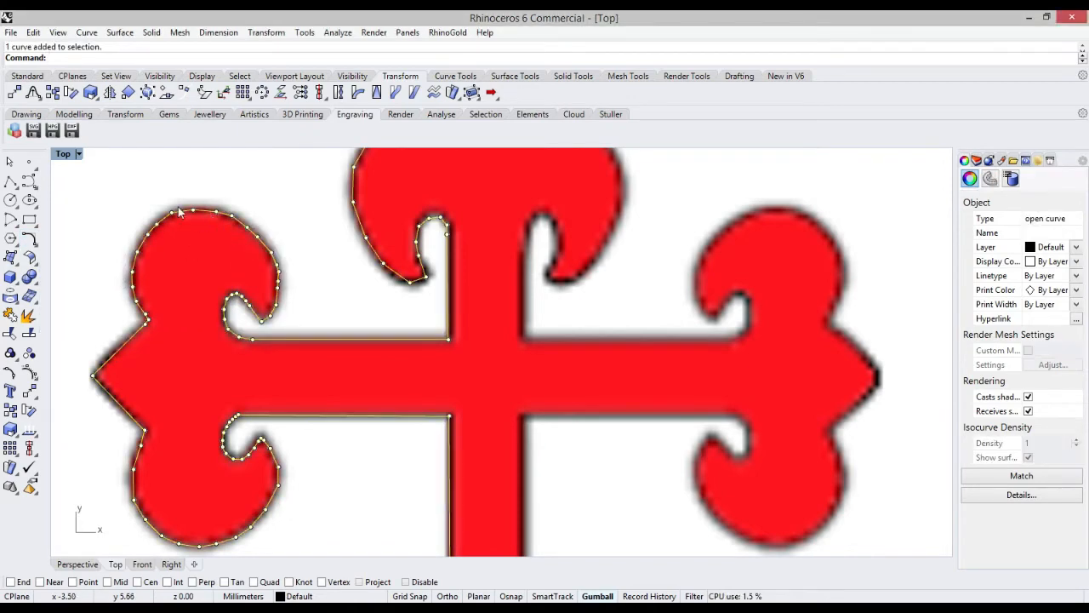
Nudge the points along the top of the upper side lobe onto the picture's dark outline
scroll(178, 207, up, 5)
click(210, 222)
click(211, 222)
scroll(226, 227, down, 1)
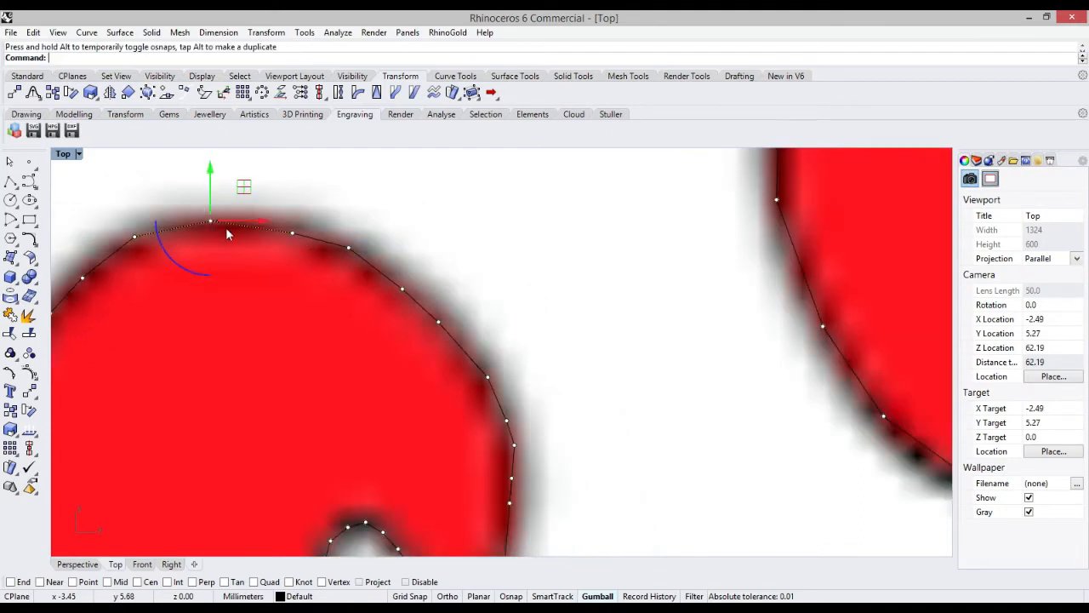
drag(293, 233, 290, 228)
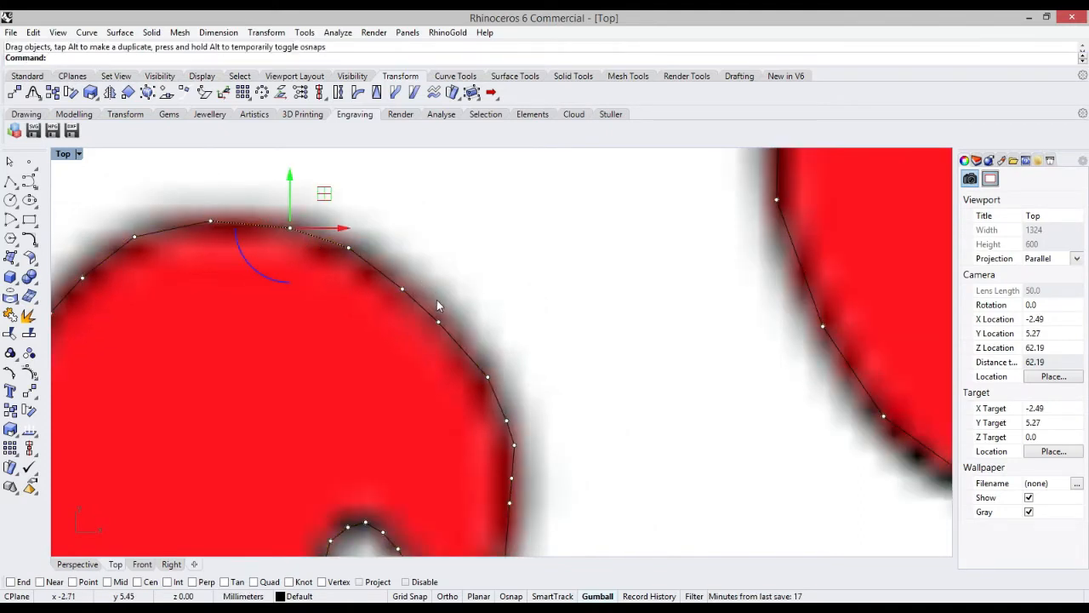
Shift the points on the upper-right arc of the upper side lobe slightly to even out its curvature
click(514, 445)
scroll(468, 362, down, 3)
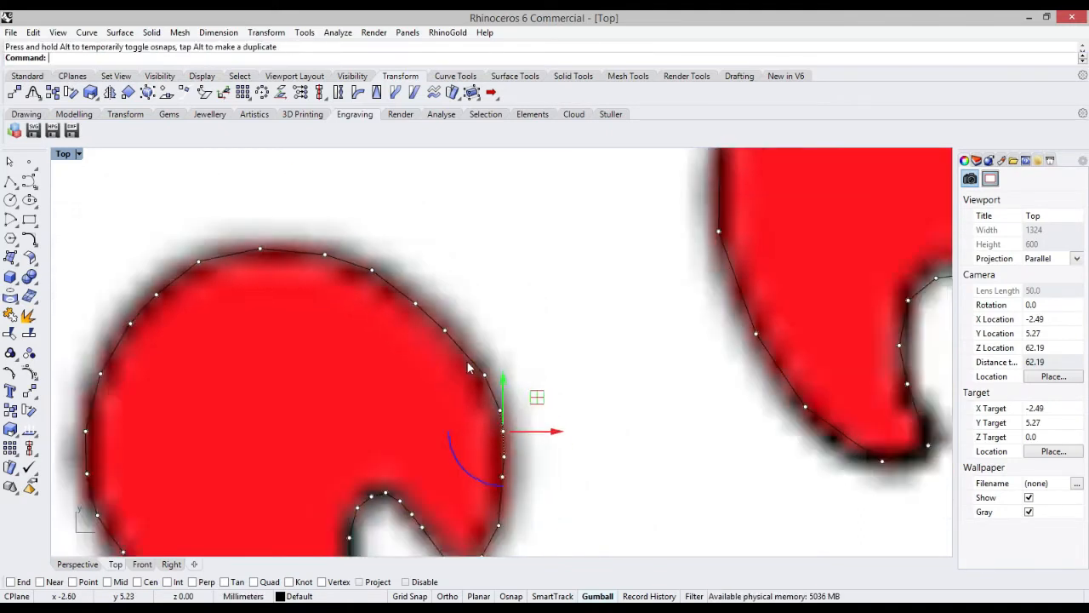
click(440, 340)
click(481, 375)
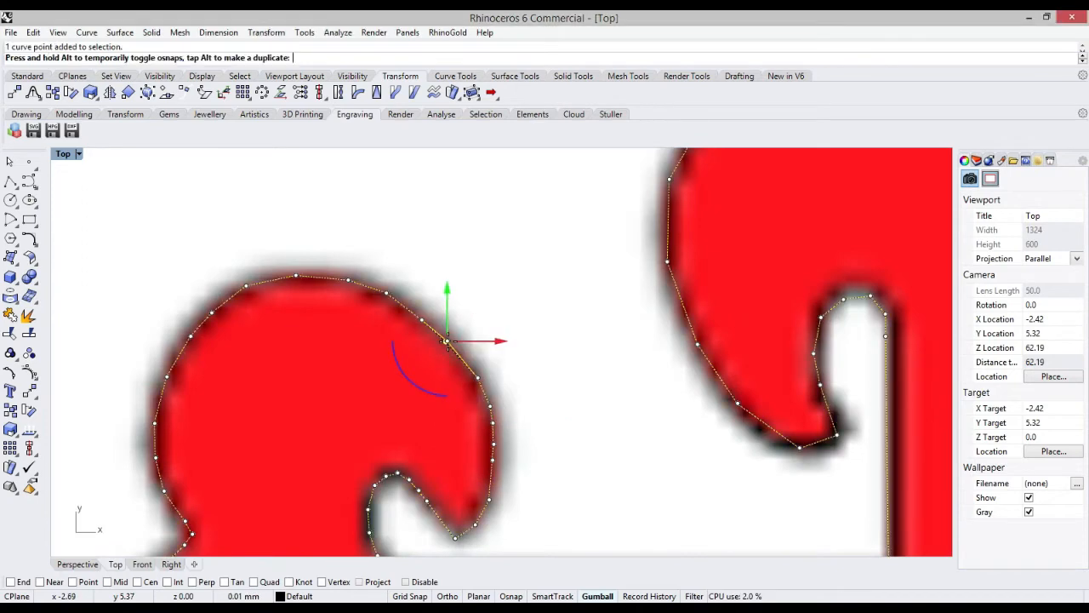
scroll(418, 324, up, 6)
click(428, 314)
scroll(422, 298, down, 5)
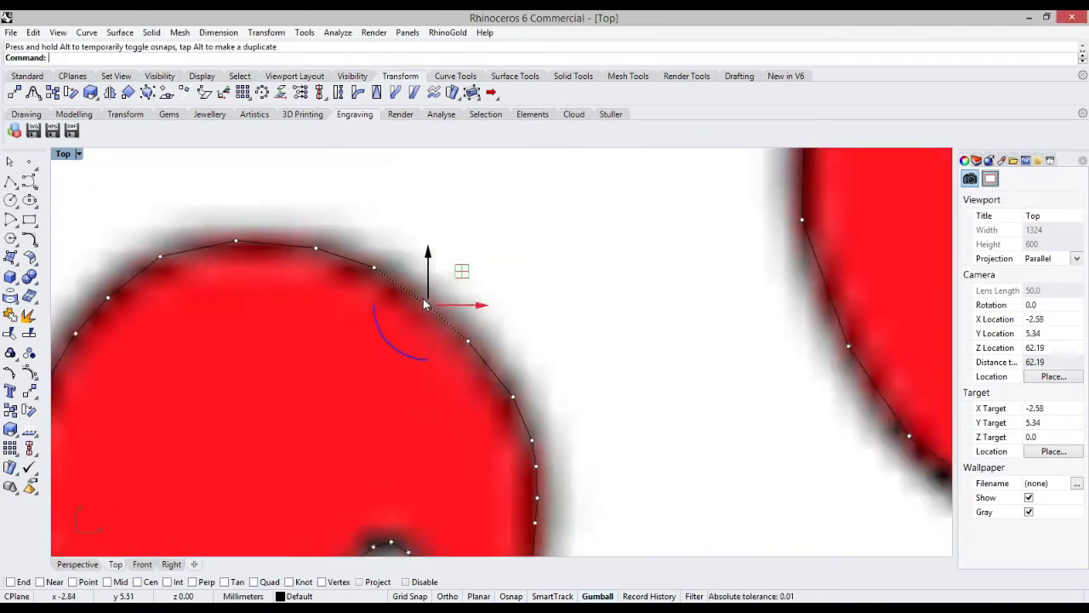
Move the point on the upper side lobe's right side outward and down, just above the hook tip, to follow the outline
scroll(457, 490, up, 5)
click(457, 490)
drag(457, 490, 561, 417)
click(492, 462)
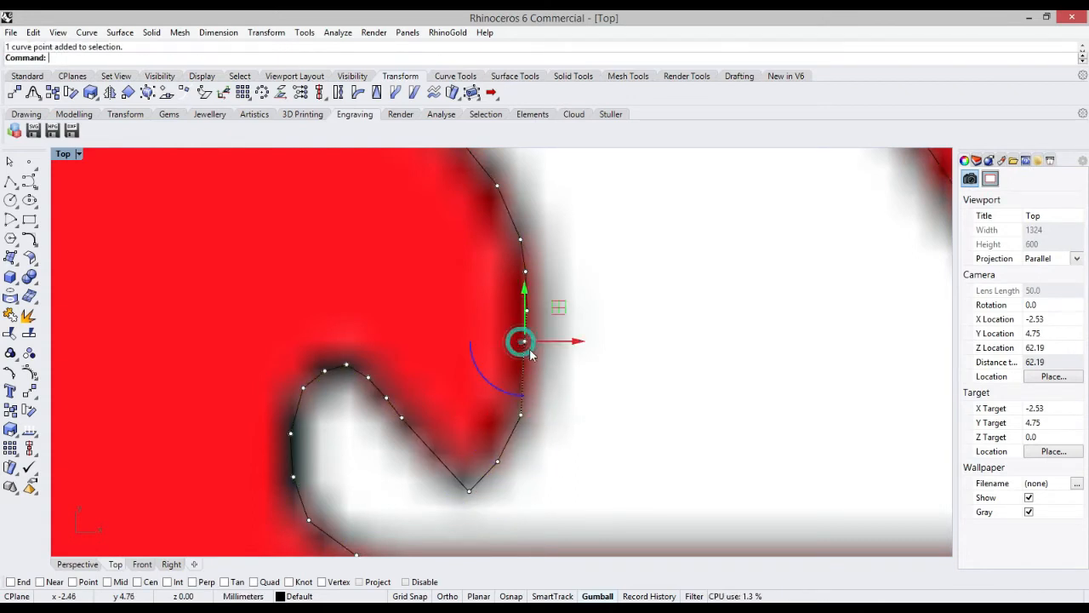
drag(579, 349, 584, 347)
click(590, 363)
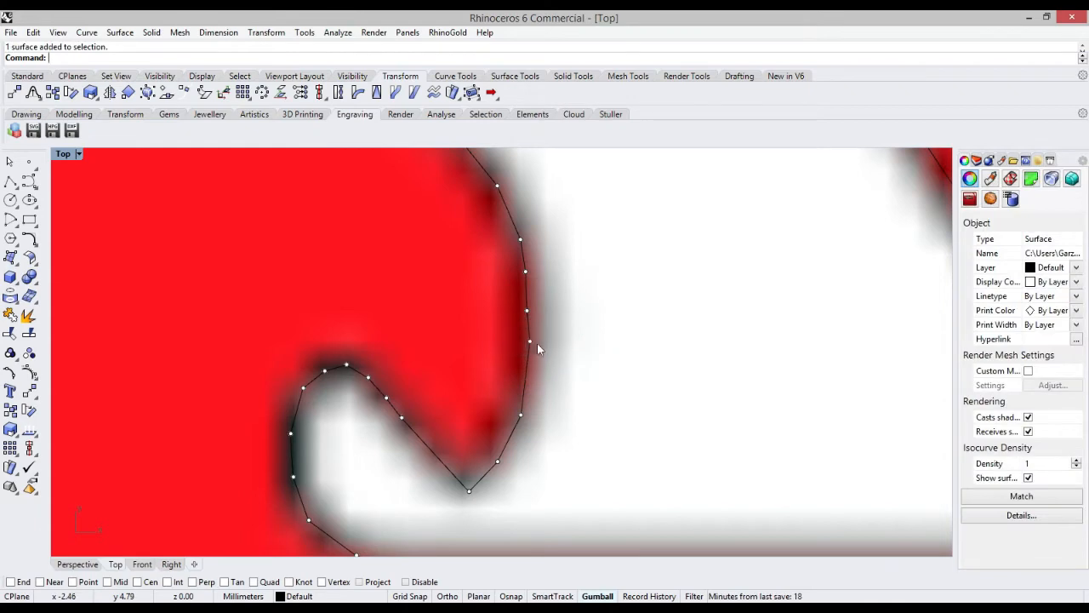
click(536, 343)
drag(529, 291, 517, 326)
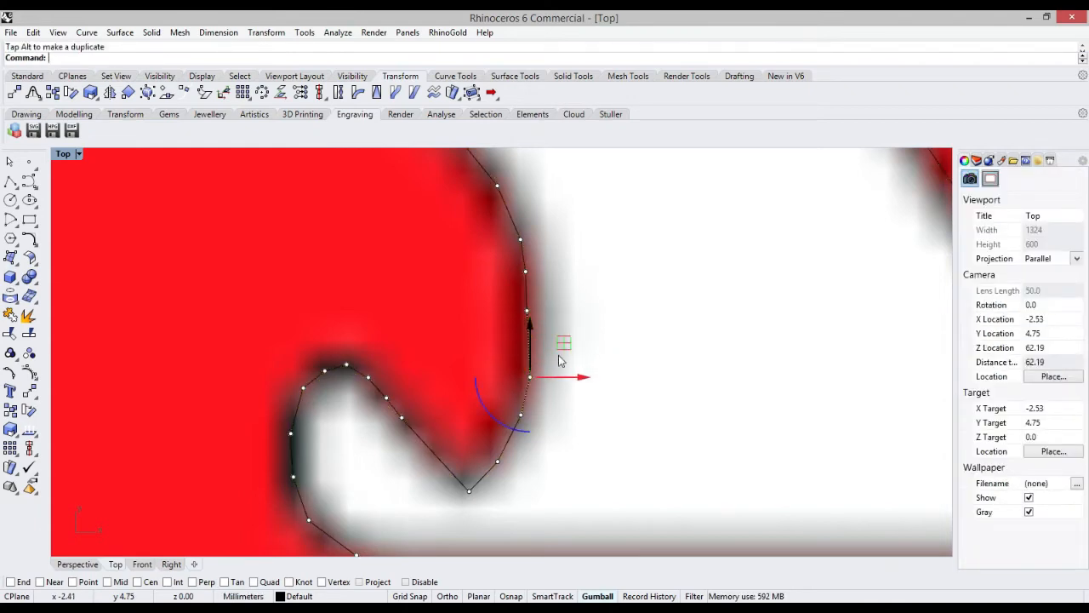
scroll(563, 386, up, 2)
drag(570, 376, 567, 377)
click(552, 405)
Delete the cross reference picture, keeping only the traced curve
scroll(365, 512, down, 6)
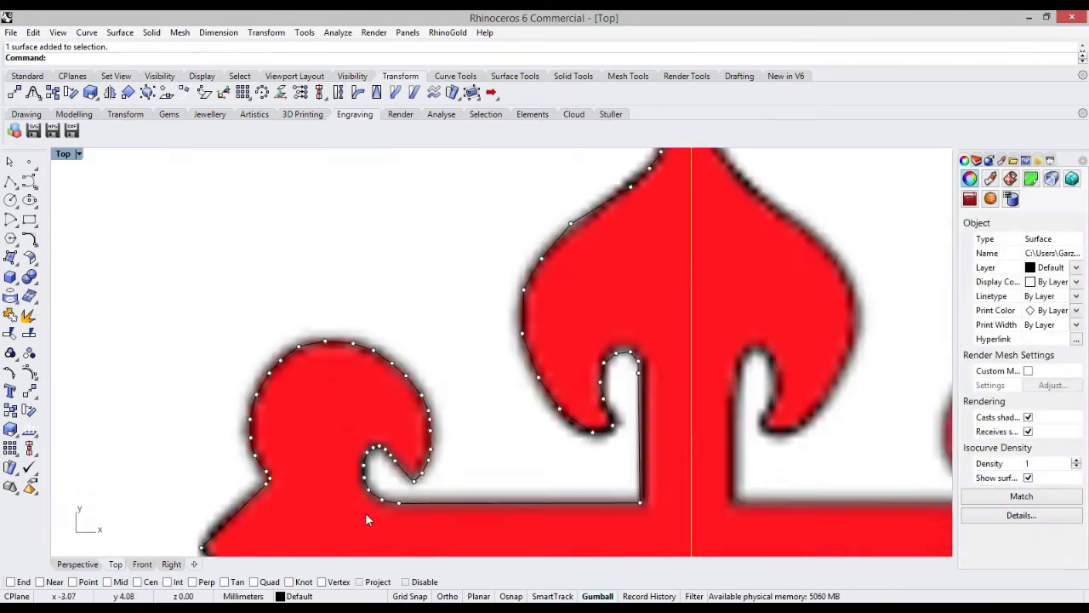
scroll(346, 320, up, 5)
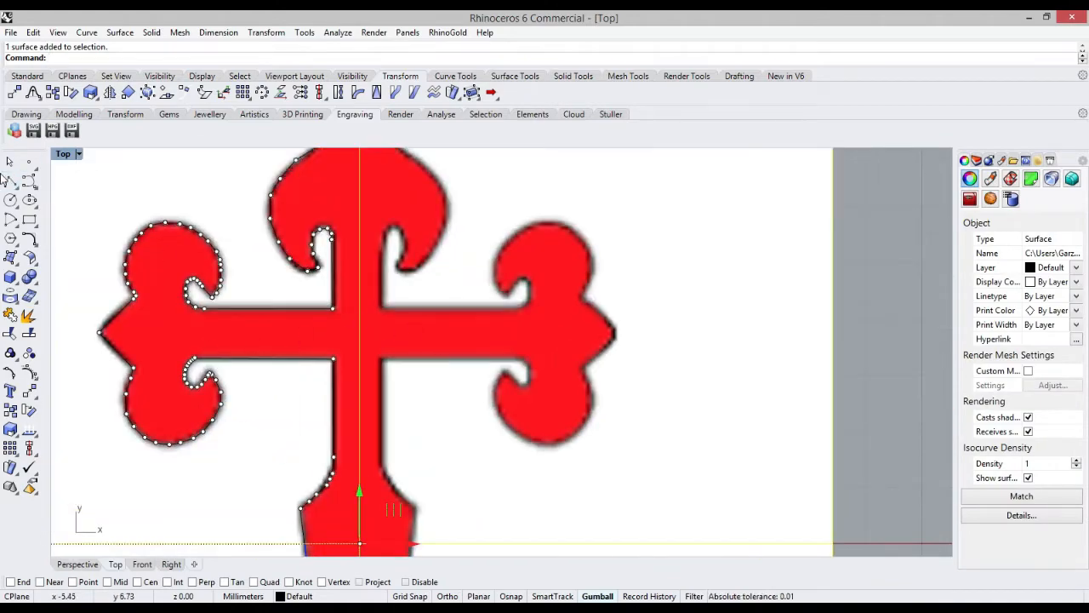
key(Escape)
drag(164, 189, 765, 258)
key(Delete)
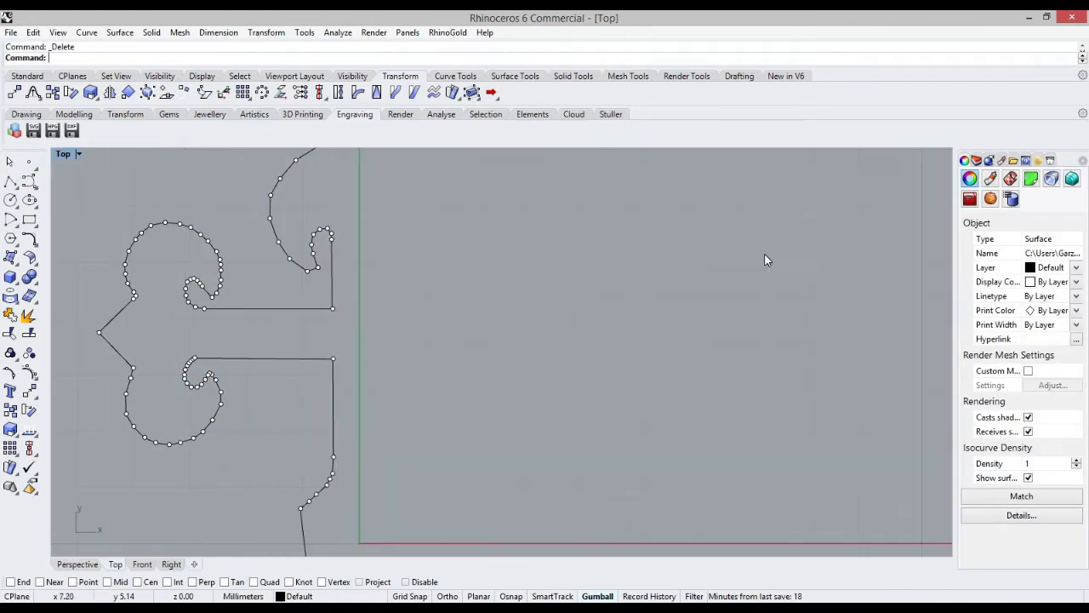
Mirror a copy of the traced left half of the cross across the Y axis
scroll(521, 311, down, 3)
drag(535, 234, 500, 245)
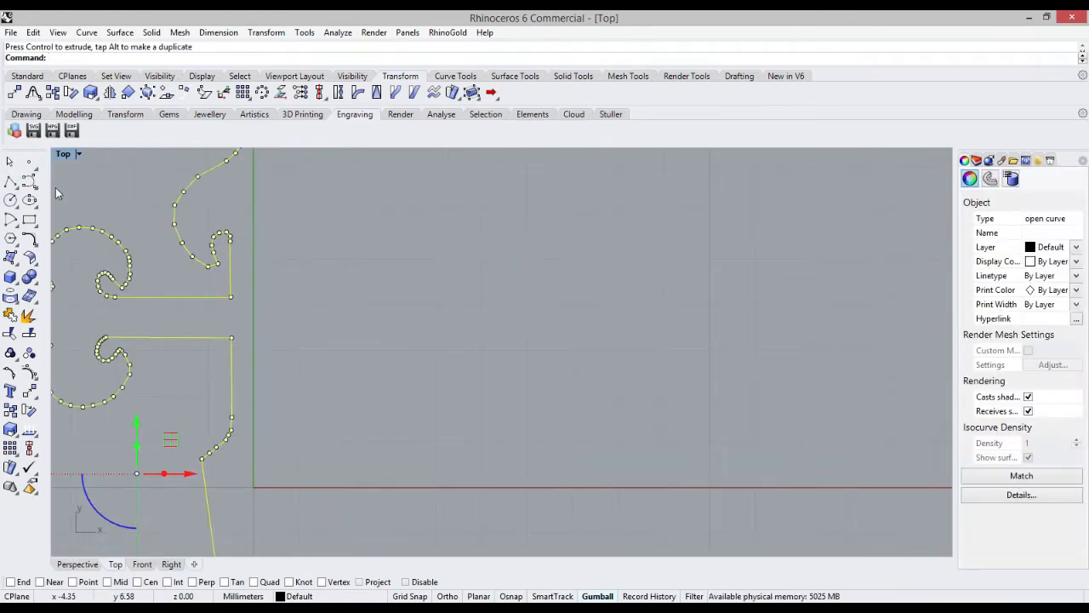
text(M)
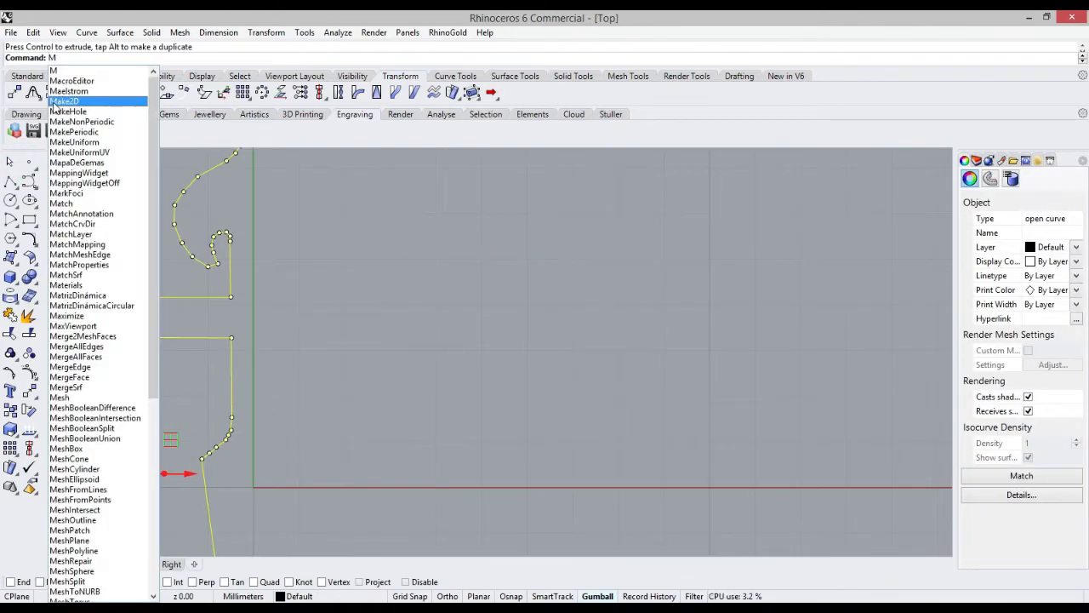
text(irror)
click(66, 71)
click(191, 58)
scroll(228, 340, down, 6)
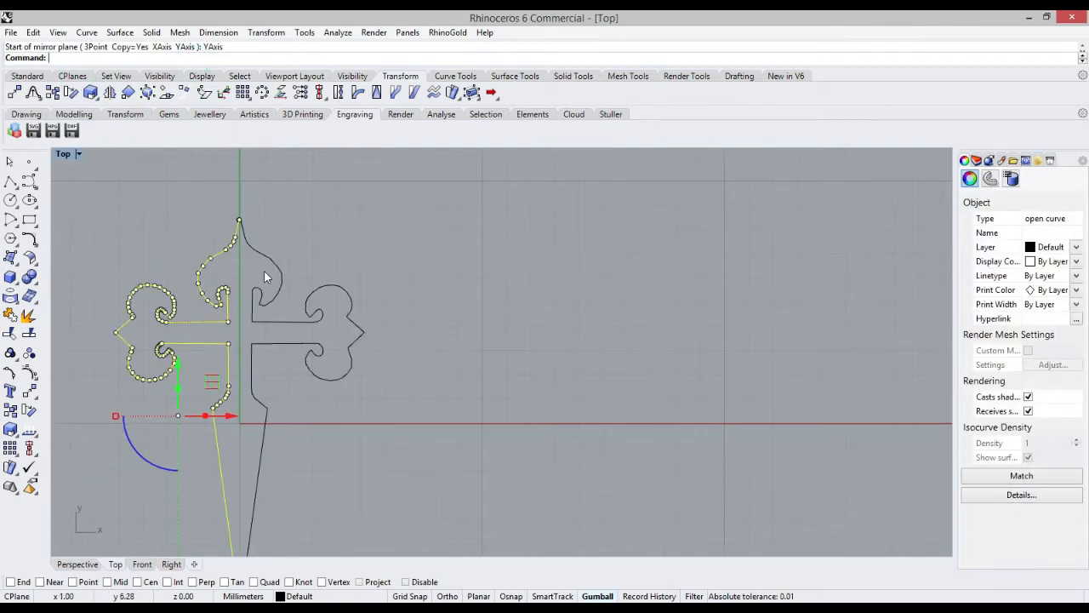
Examine how the two mirrored halves of the cross meet at their tips in the Top and Perspective views
scroll(263, 269, up, 4)
shift+click(278, 265)
scroll(224, 182, up, 14)
scroll(237, 235, down, 12)
click(225, 267)
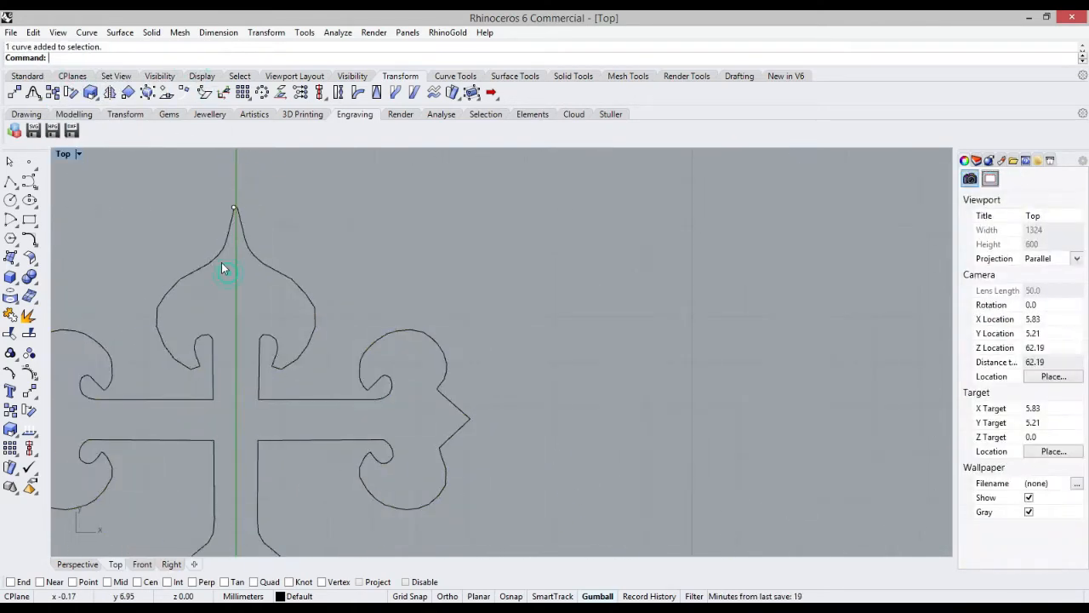
click(221, 259)
scroll(213, 286, down, 8)
scroll(212, 388, up, 5)
click(78, 564)
scroll(417, 383, up, 6)
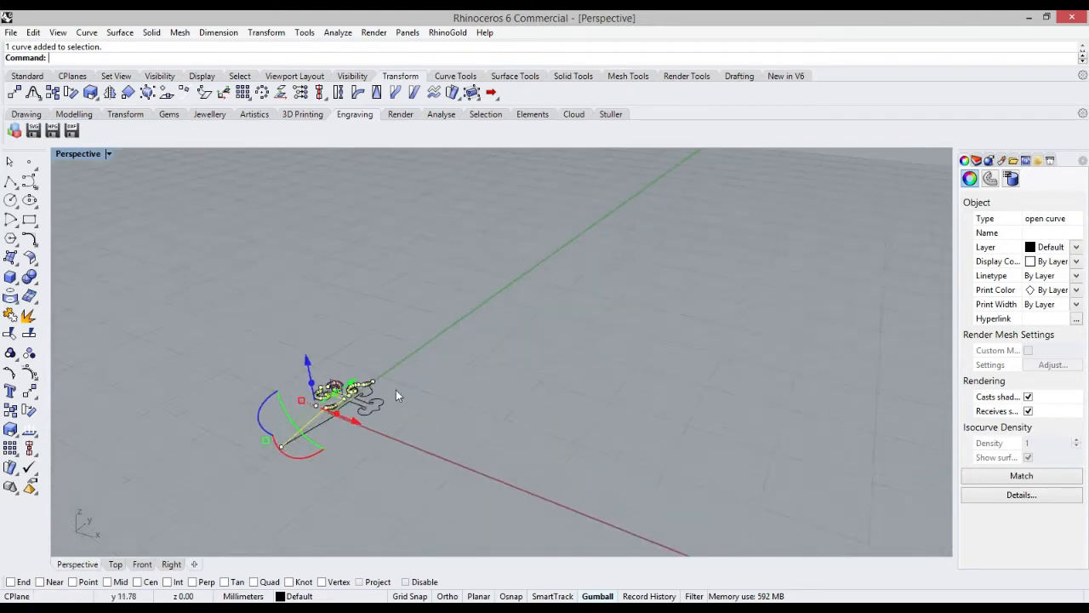
scroll(395, 394, up, 5)
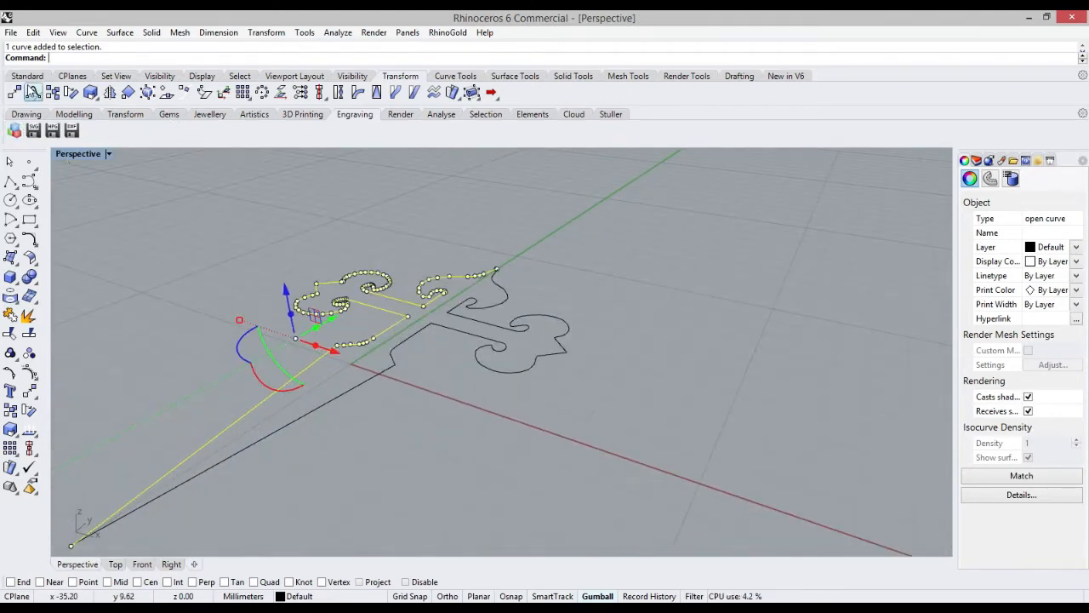
click(32, 92)
click(28, 76)
click(318, 94)
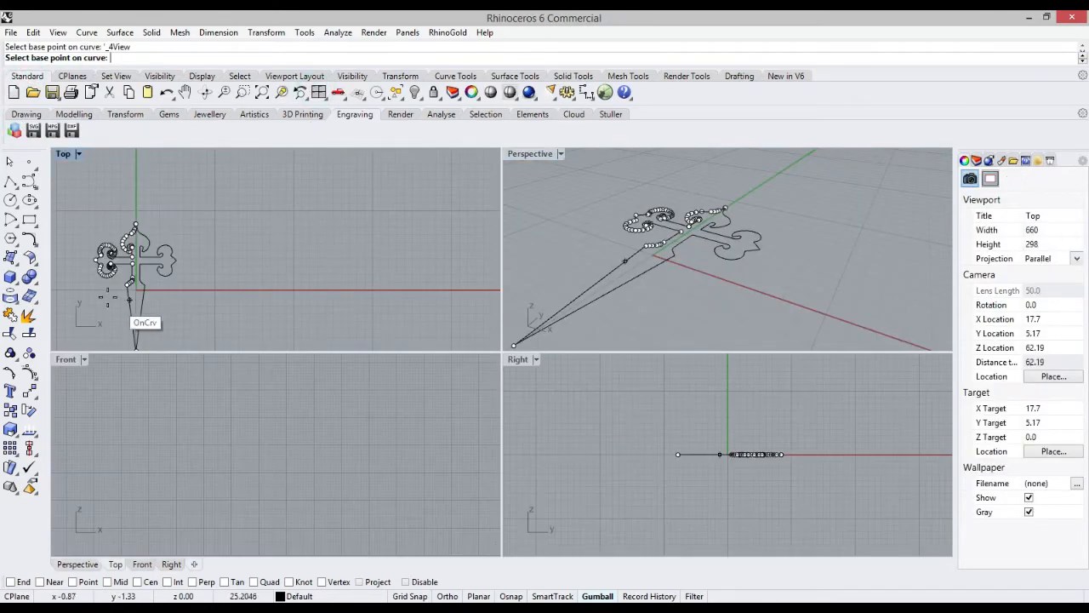
scroll(95, 256, up, 6)
click(16, 164)
scroll(173, 270, up, 10)
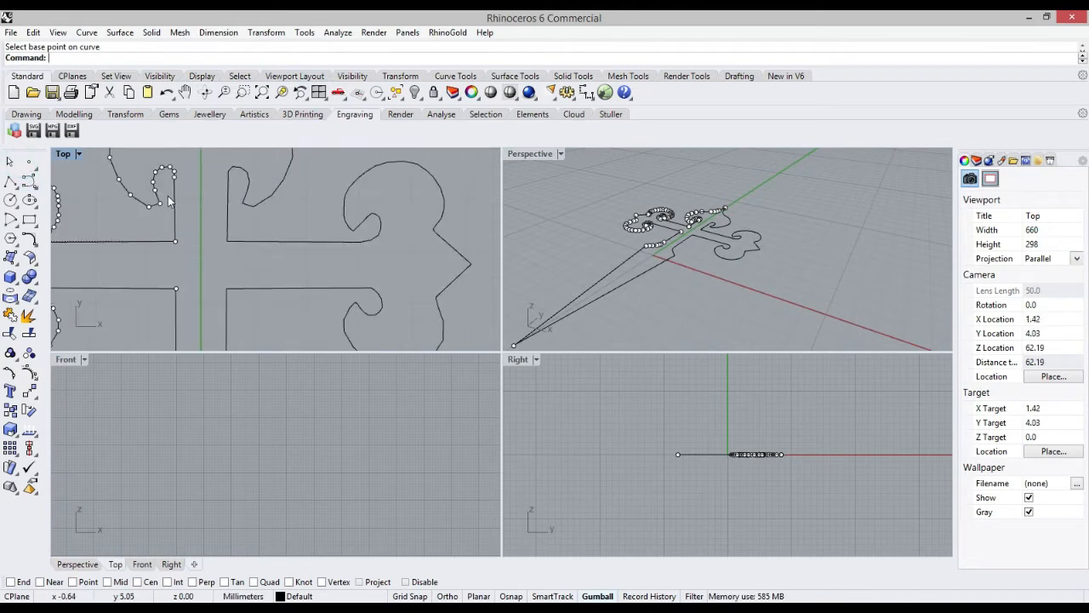
Nudge the left half of the cross slightly in the negative X direction so its bottom tip lies on the Y axis
click(174, 196)
scroll(176, 198, down, 10)
right_drag(180, 281, 224, 224)
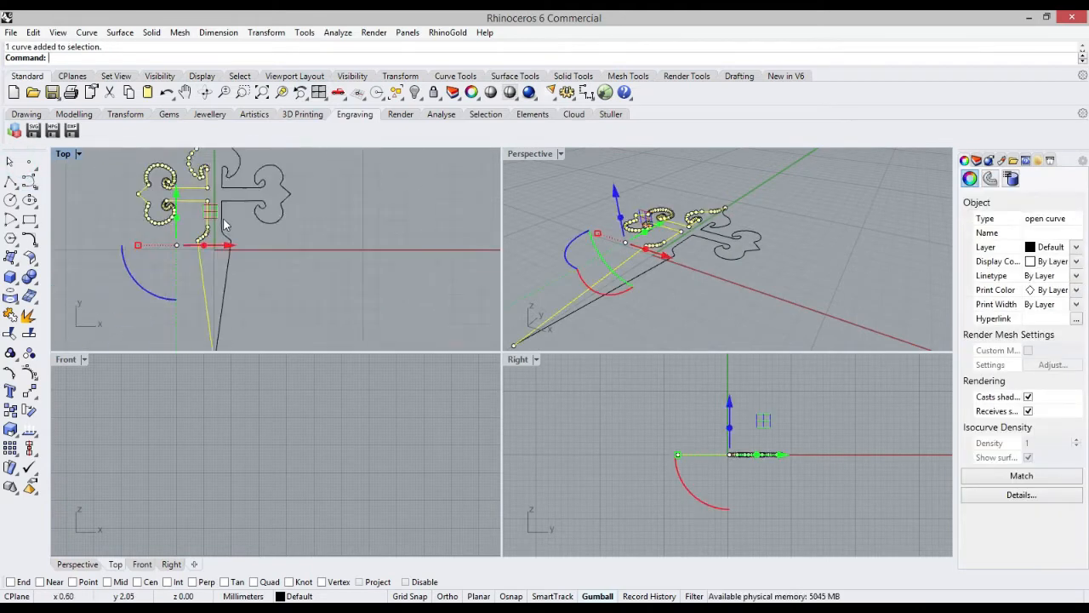
double_click(68, 154)
scroll(402, 319, up, 8)
right_drag(406, 421, 405, 366)
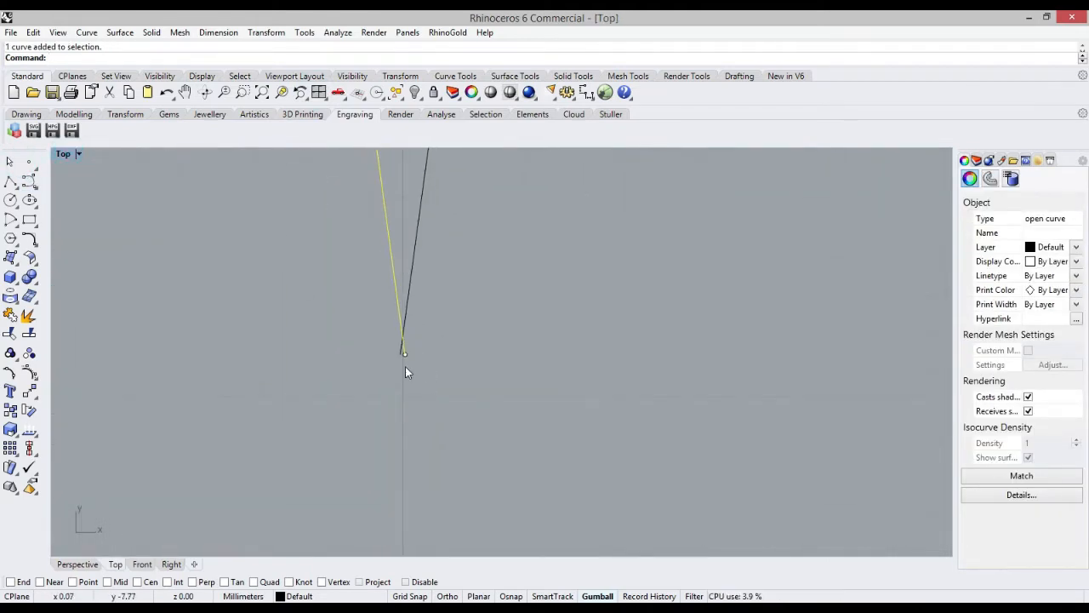
scroll(405, 366, down, 5)
scroll(366, 267, up, 3)
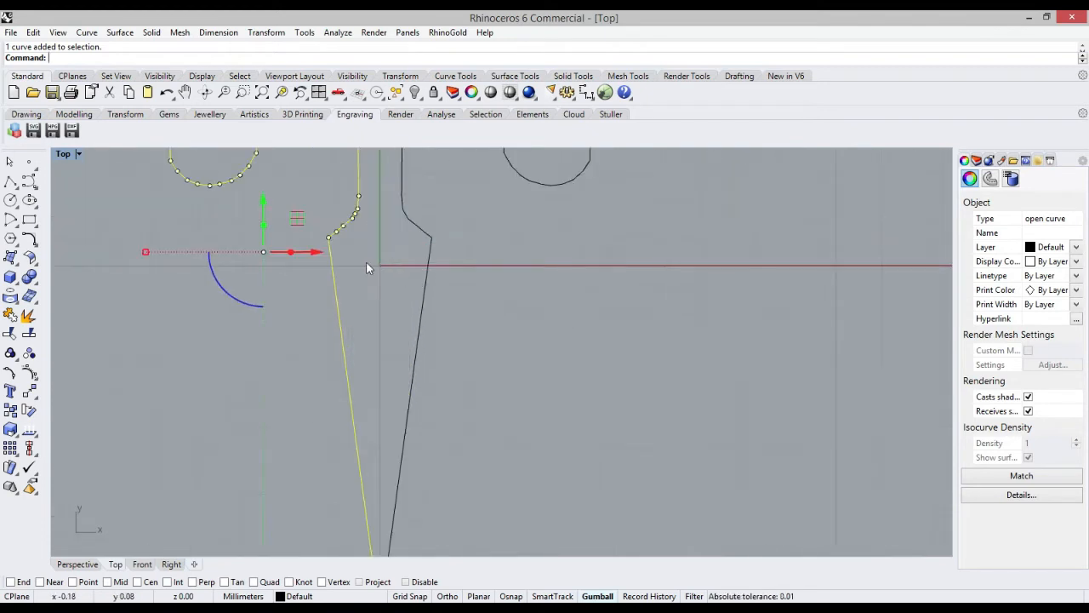
click(320, 252)
scroll(348, 505, down, 5)
scroll(348, 505, up, 6)
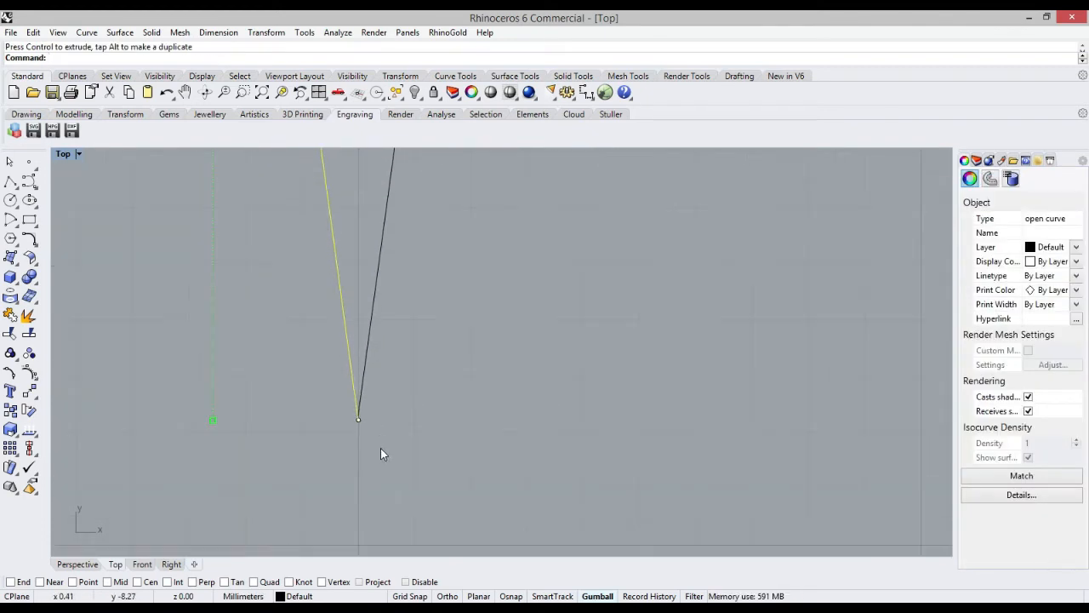
scroll(356, 434, down, 4)
scroll(232, 362, up, 5)
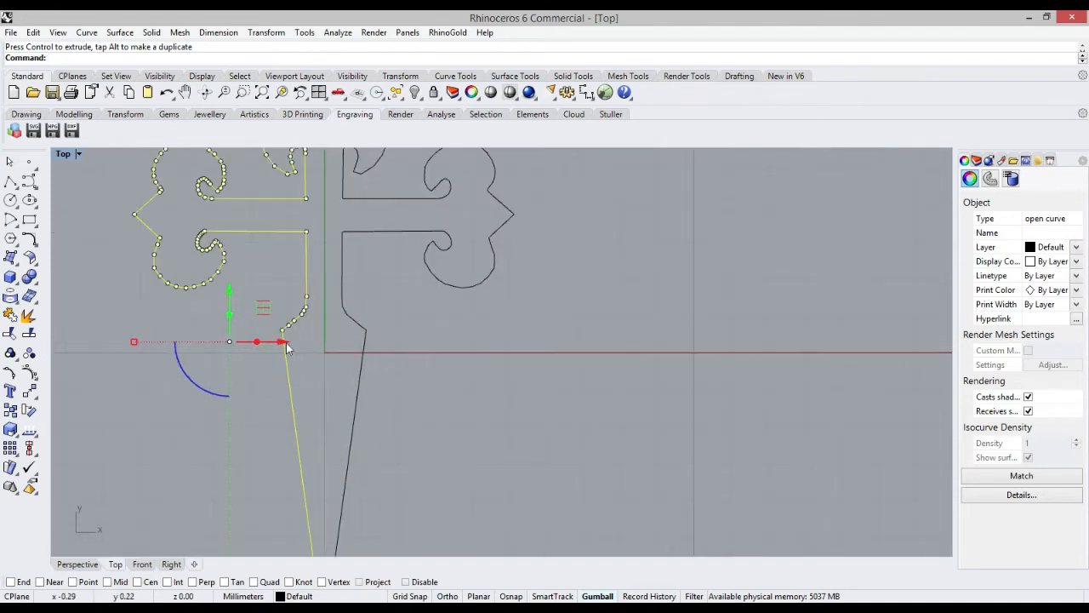
drag(201, 339, 195, 334)
scroll(255, 402, down, 10)
scroll(277, 282, up, 9)
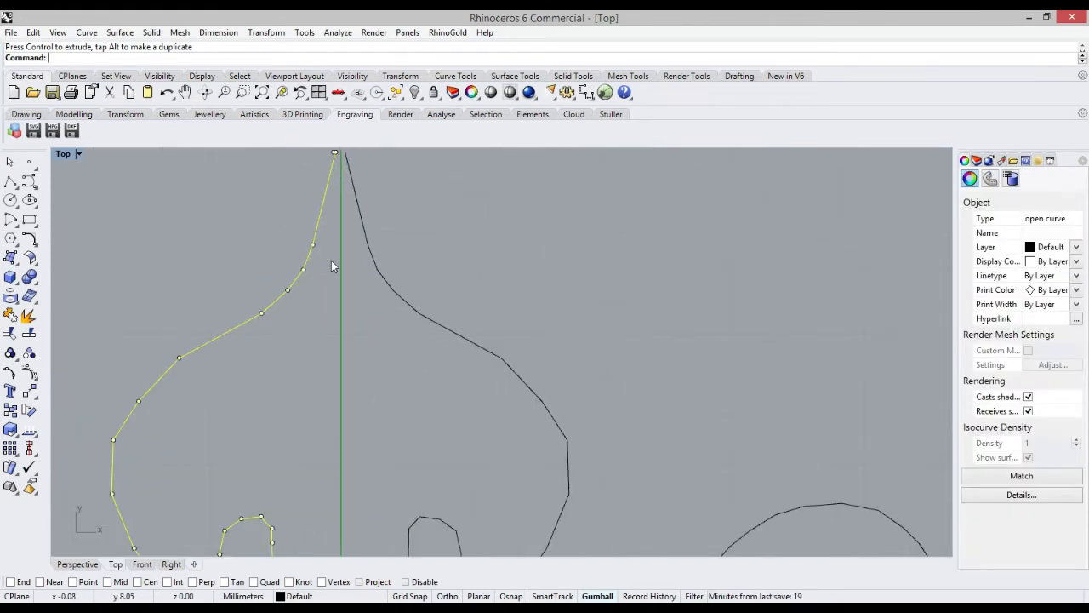
Move the left half's top end point onto the Y axis and delete the old mirrored right half
scroll(333, 255, up, 6)
click(303, 294)
drag(303, 294, 393, 292)
click(458, 320)
key(Delete)
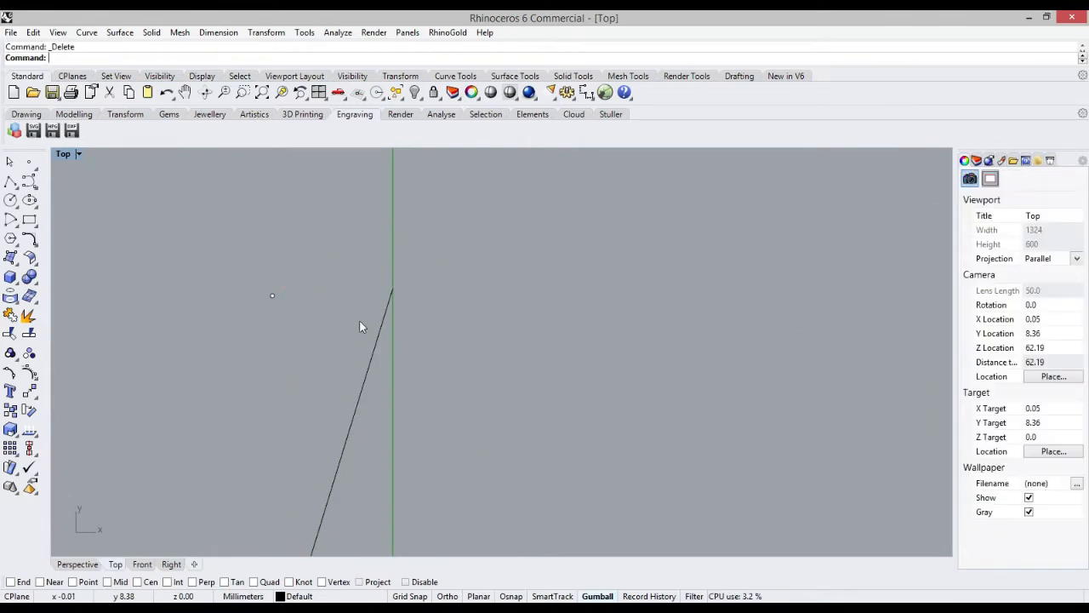
Mirror a copy of the corrected left half across the Y axis and join both halves into one closed curve
click(380, 327)
key(Return)
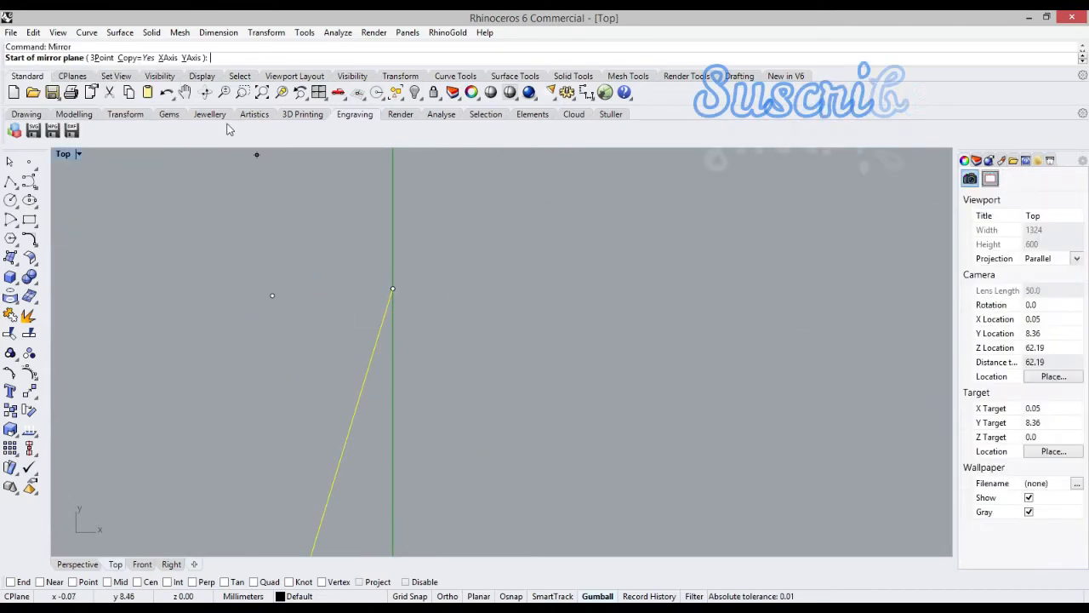
click(196, 56)
scroll(255, 121, down, 1)
scroll(337, 271, down, 12)
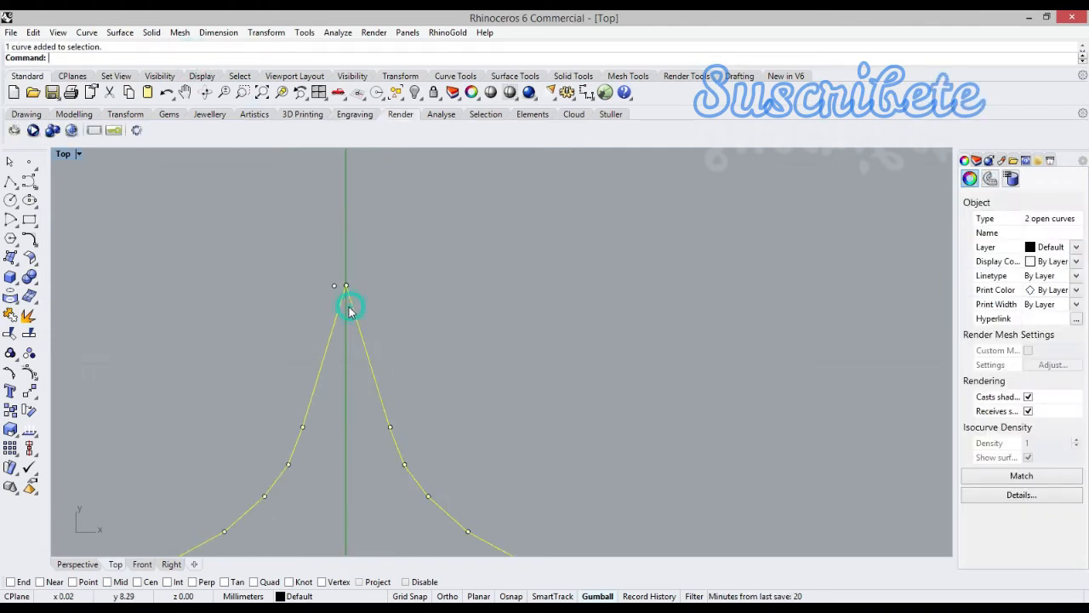
key(ctrl+j)
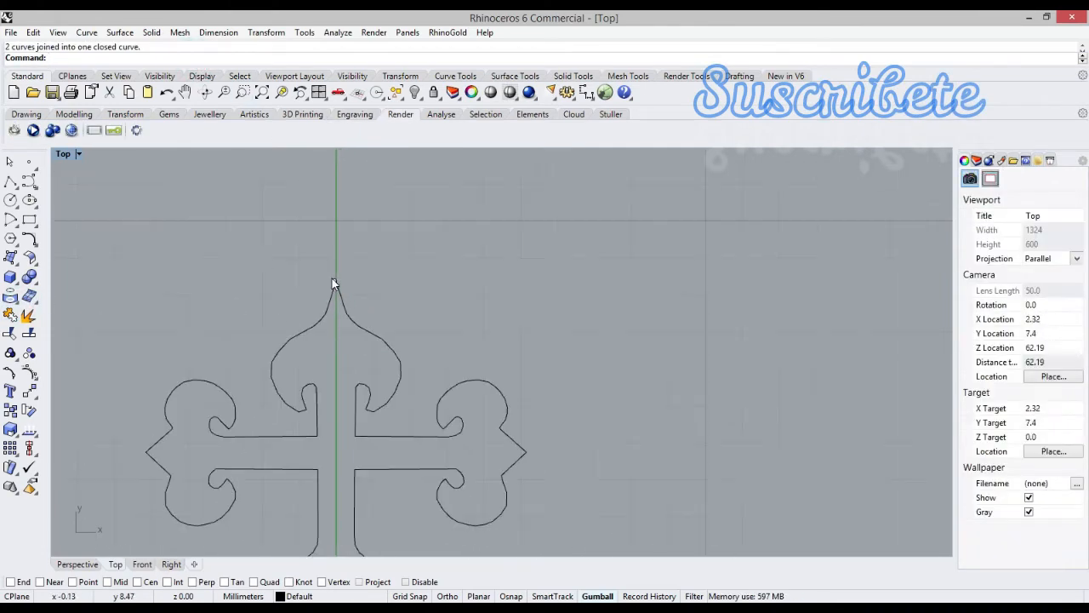
scroll(321, 394, down, 3)
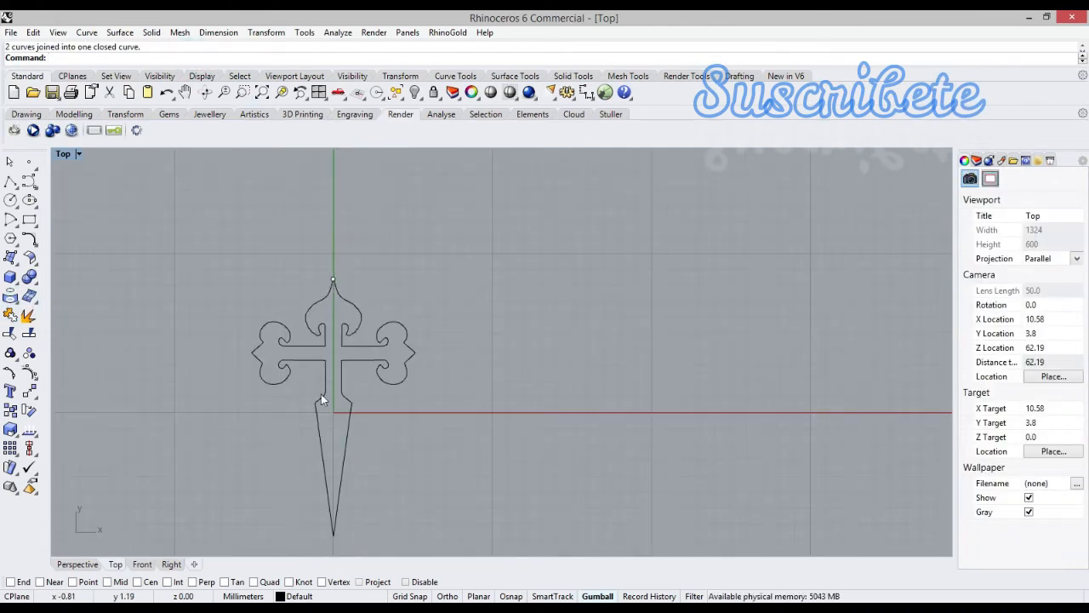
Try an inward offset of the closed cross outline with a distance of 0.2 mm
click(320, 394)
click(199, 339)
scroll(316, 357, up, 18)
click(203, 234)
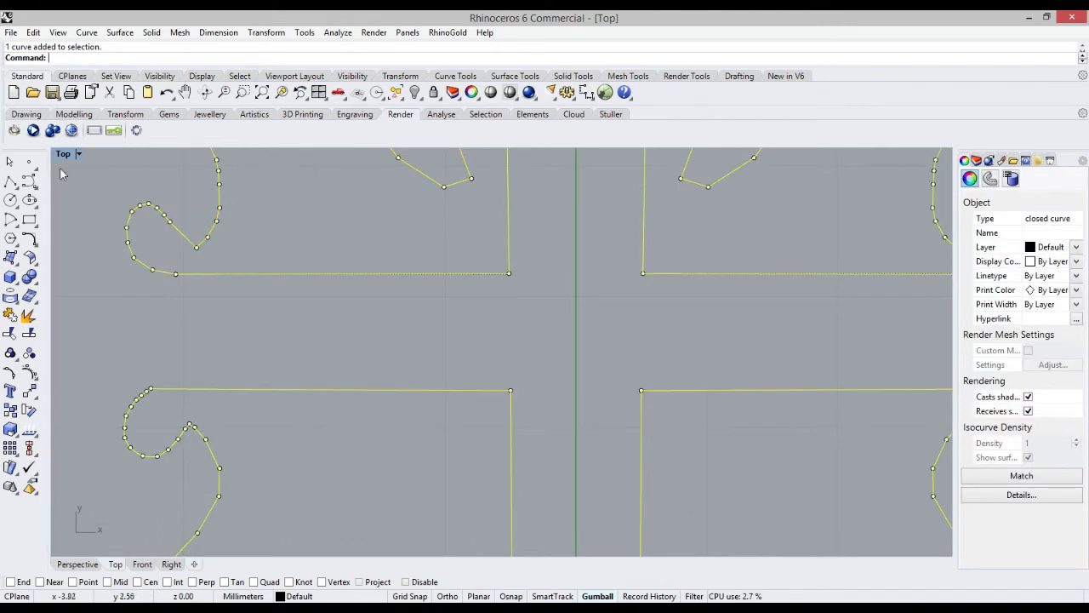
click(34, 243)
click(221, 246)
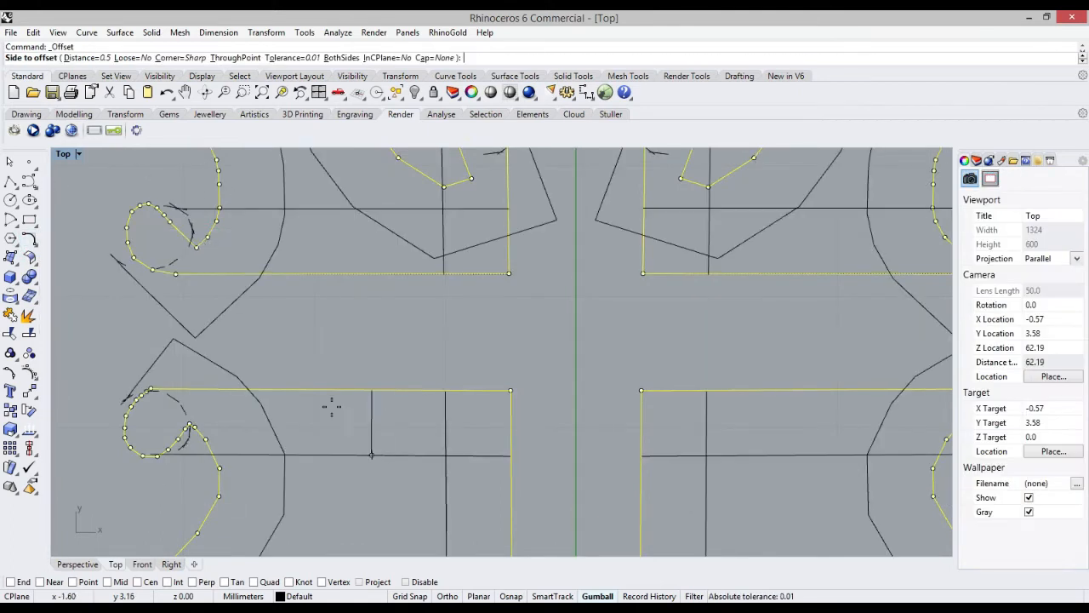
text(.2)
key(Return)
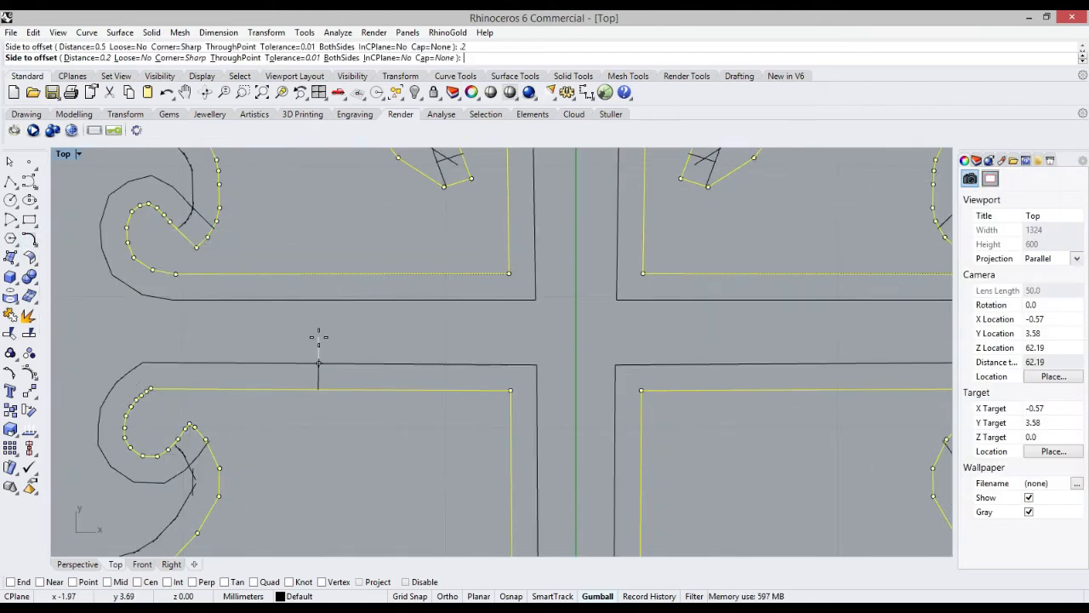
scroll(311, 372, down, 6)
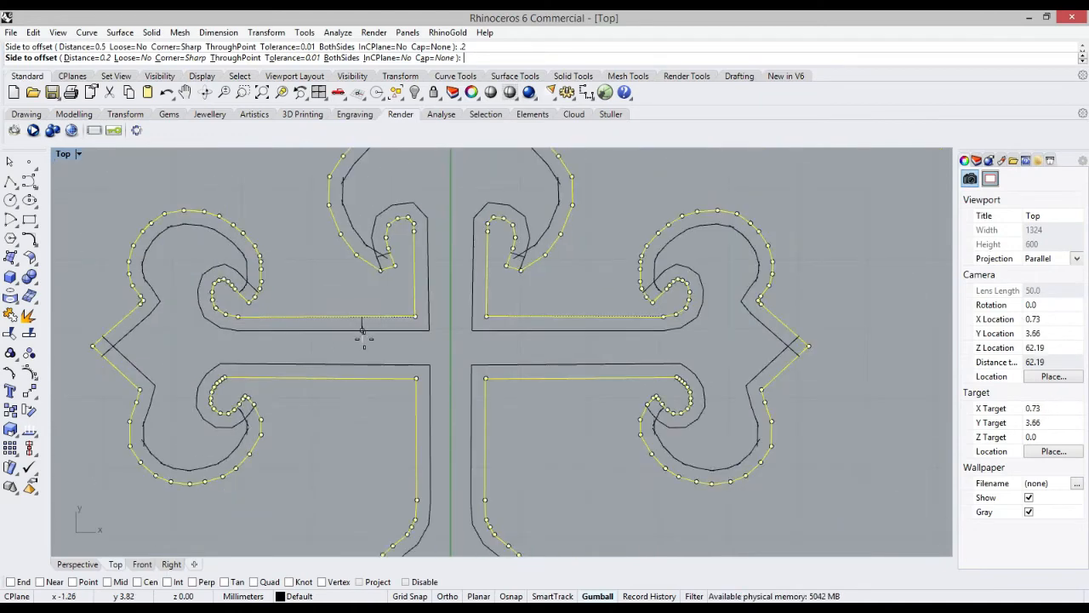
Try offset distances of 1, 0.05 and 0.1 mm on the cross outline, and undo the placed 0.1 mm inward offset
text(1.)
key(Return)
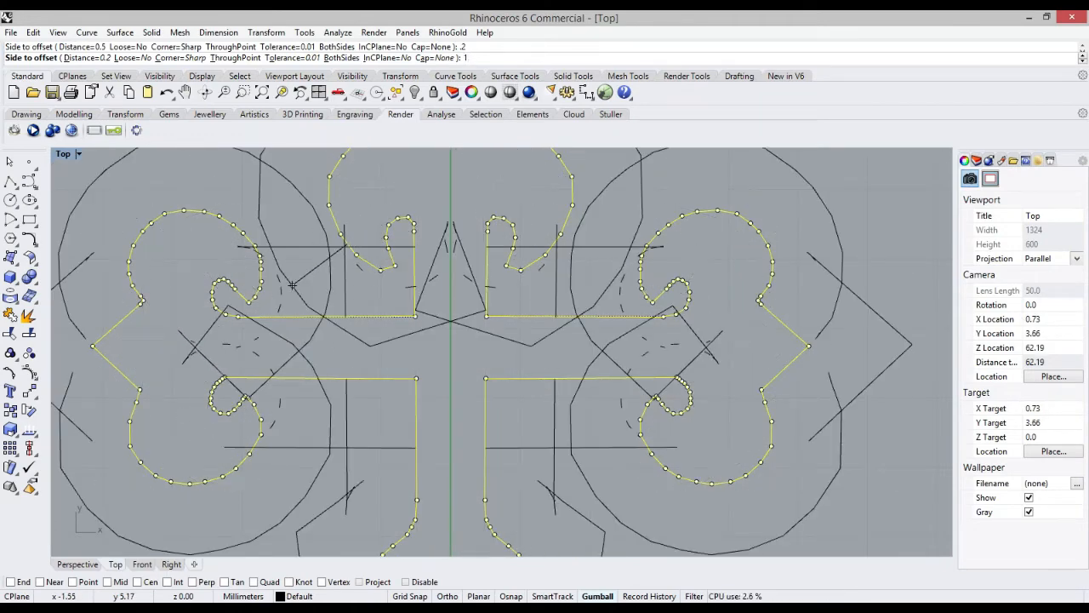
text(.05)
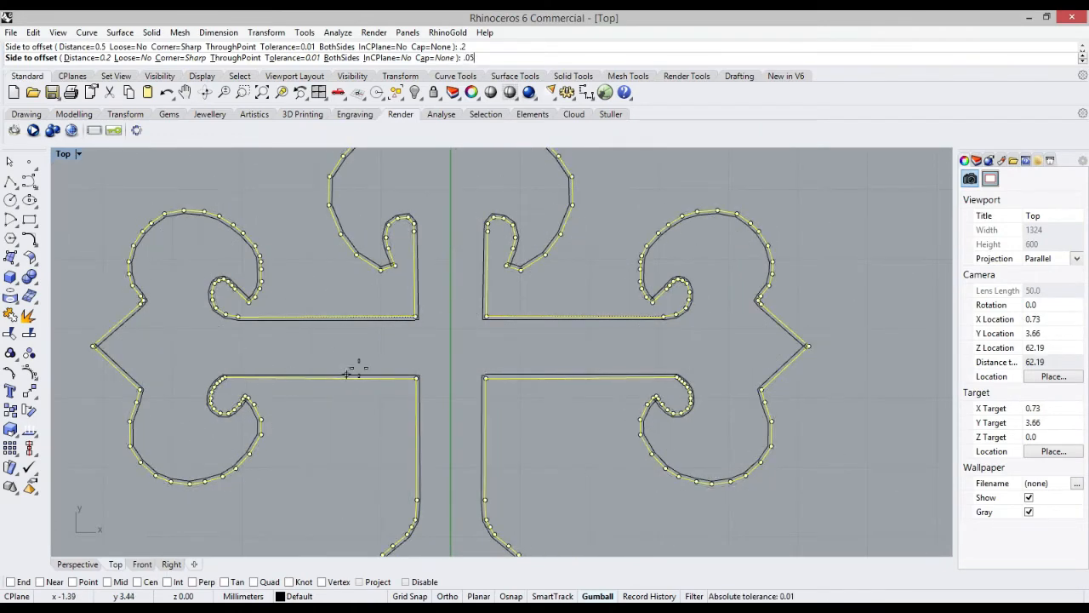
key(Return)
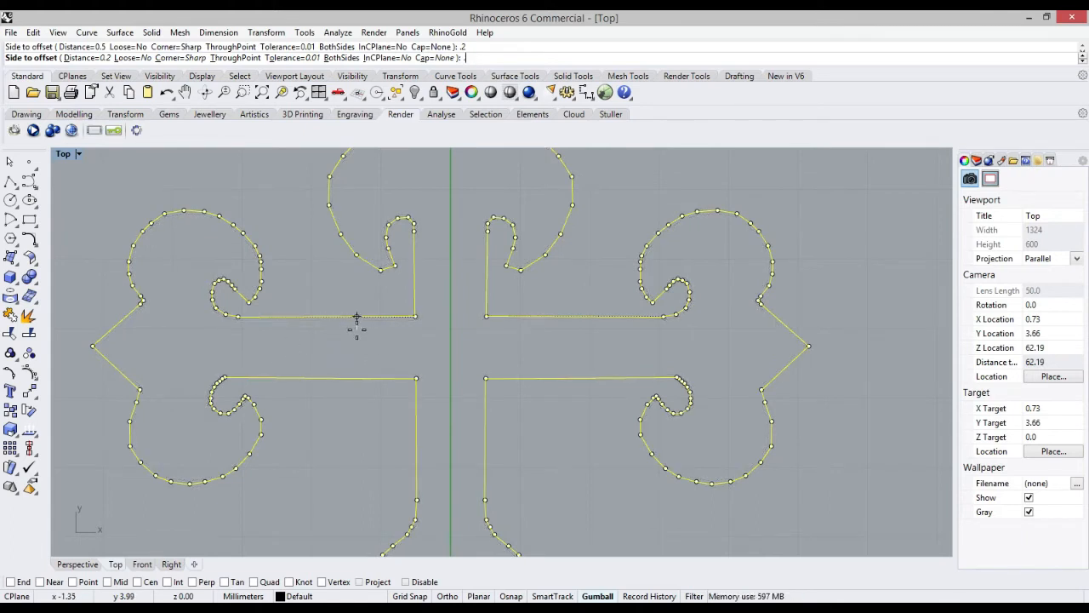
text(.1)
key(Return)
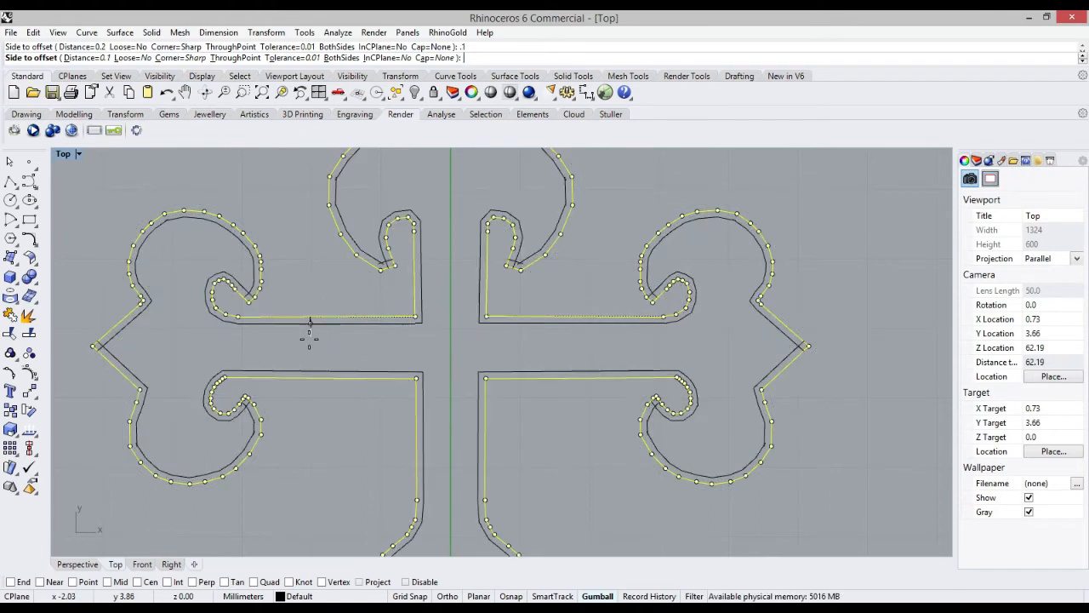
click(261, 353)
scroll(350, 413, down, 5)
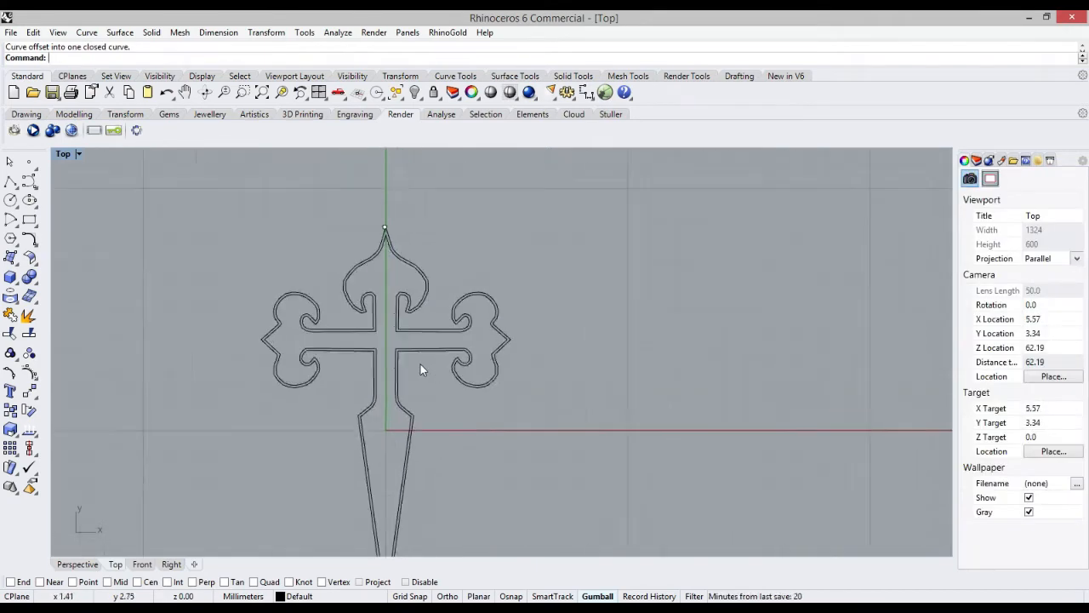
scroll(373, 321, up, 5)
scroll(370, 320, down, 3)
key(ctrl+z)
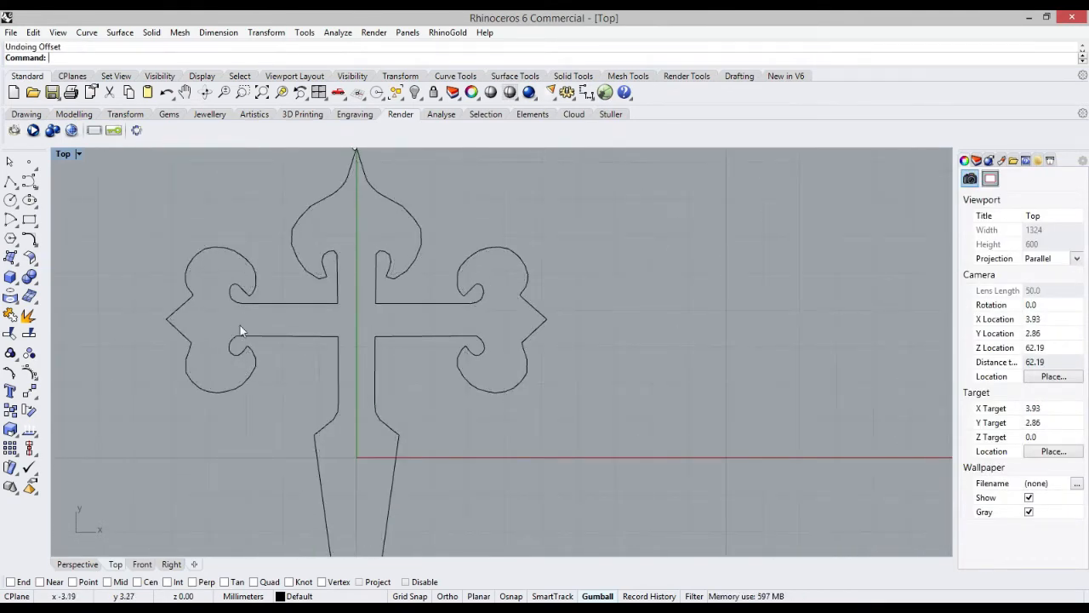
Offset the cross outline outward by 0.2 mm
click(219, 248)
right_click(202, 238)
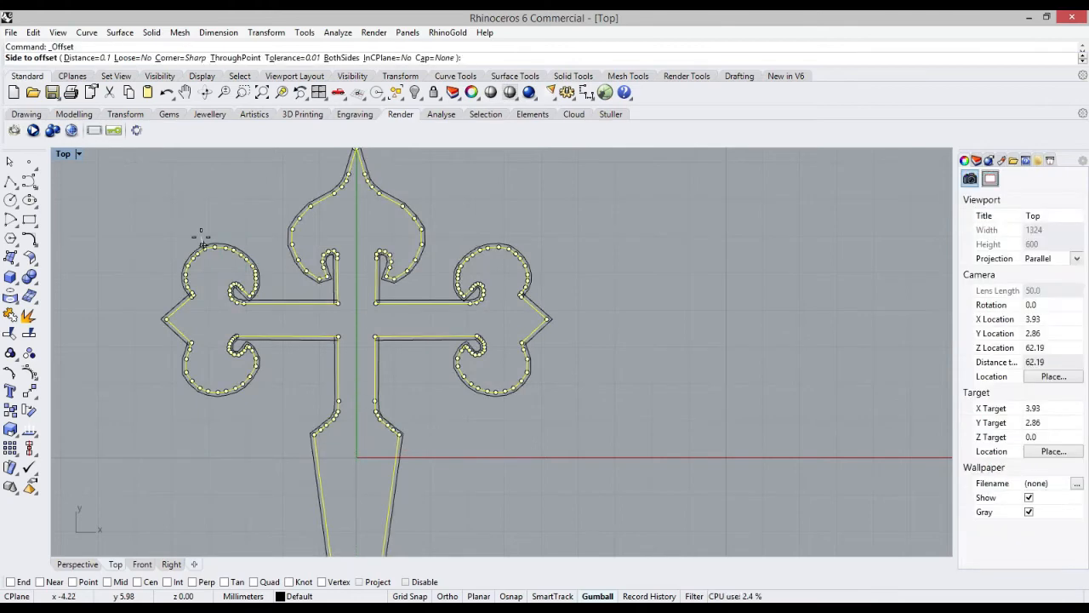
text(0.2)
key(Return)
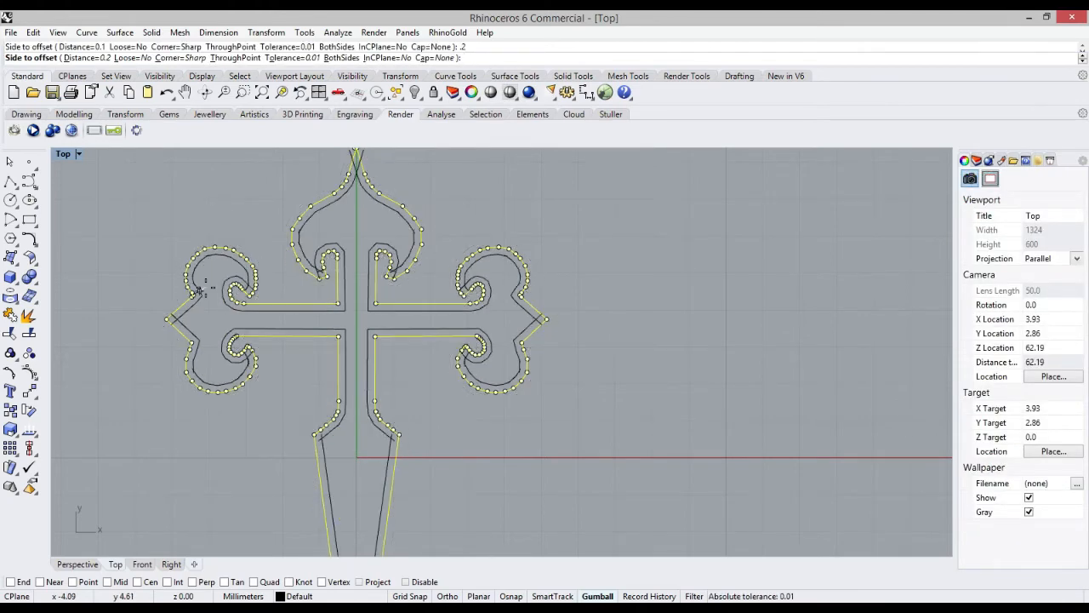
click(206, 292)
right_click(205, 283)
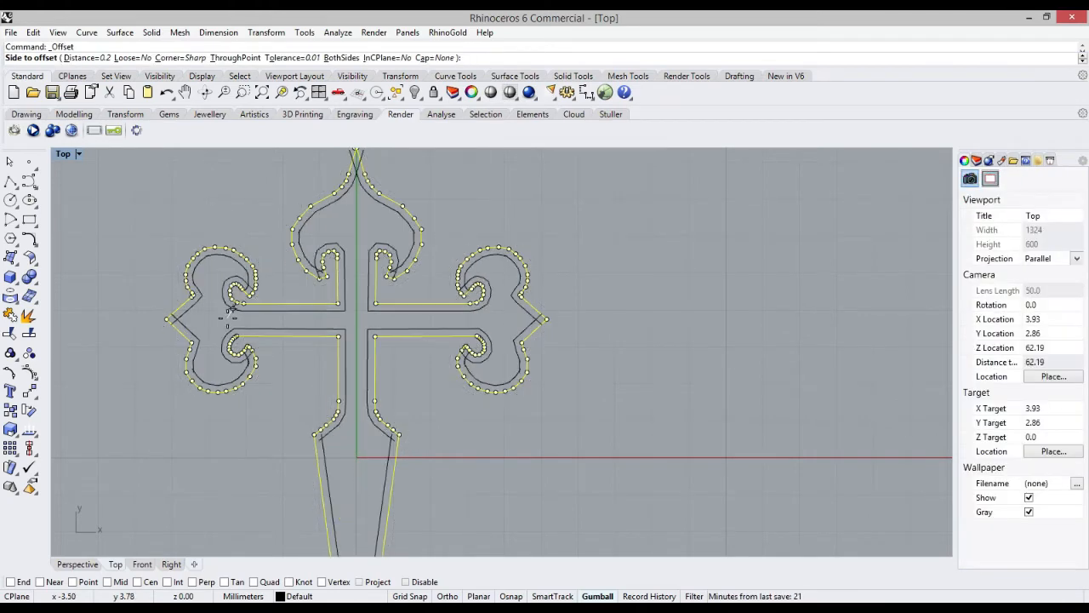
click(228, 318)
scroll(245, 312, down, 2)
right_click(247, 311)
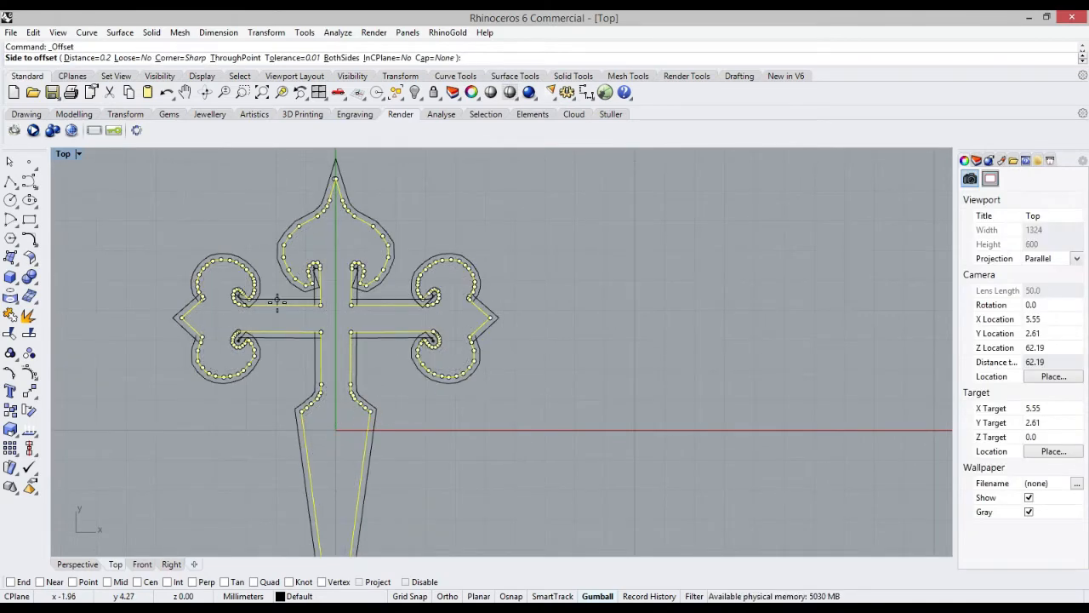
Delete the outward offset curve around the cross, keeping the original outline
key(Escape)
key(Delete)
key(ctrl+z)
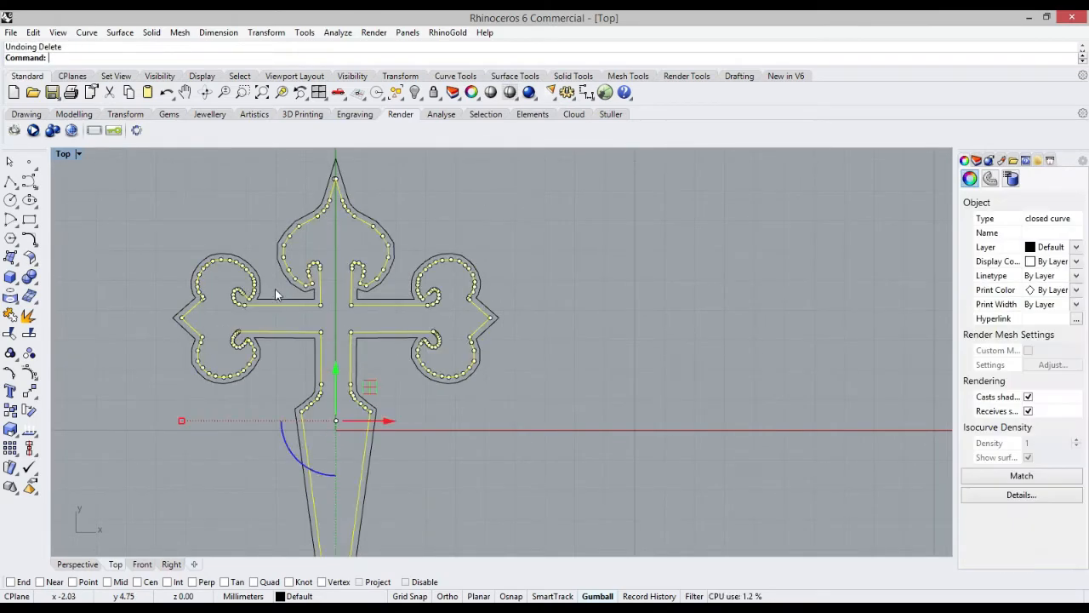
click(274, 288)
click(260, 274)
key(Delete)
Offset the cross outline inward by 0.2 mm and select the outer outline
click(244, 270)
right_click(242, 273)
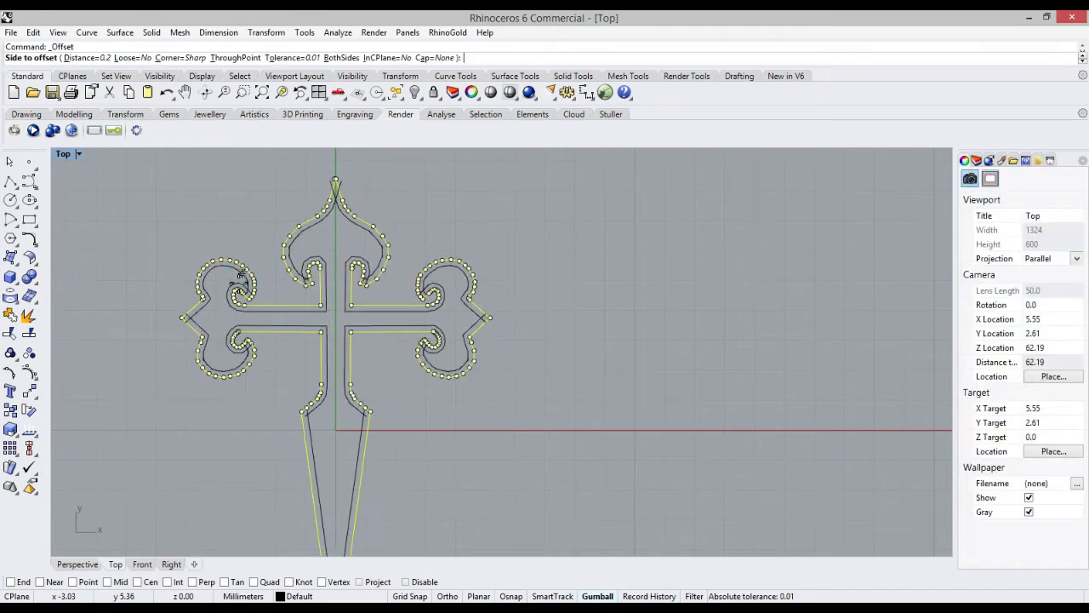
right_click(229, 311)
right_click(231, 313)
click(232, 310)
click(282, 438)
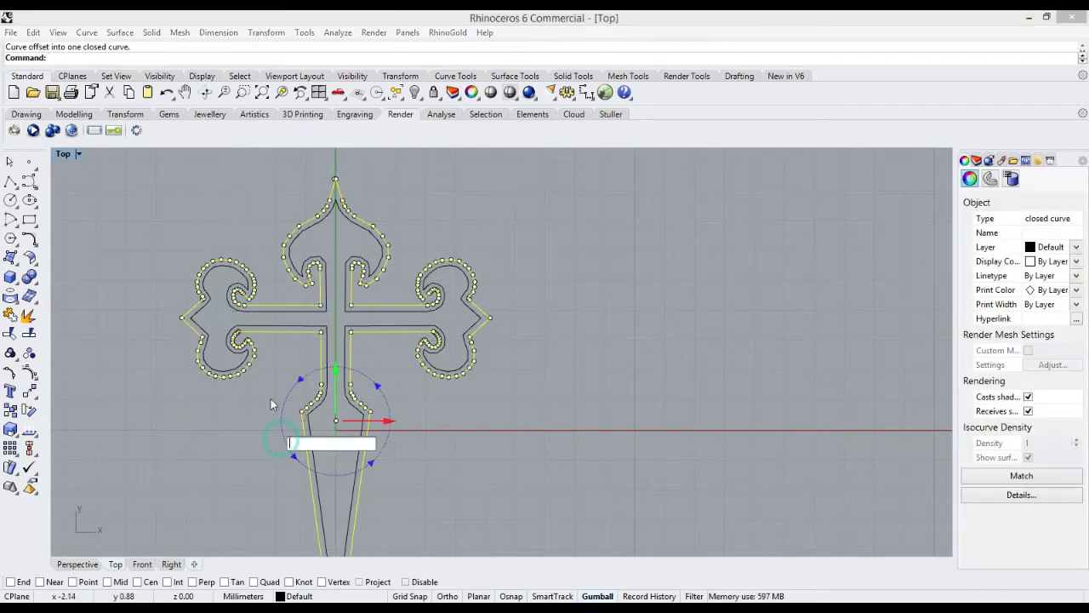
click(418, 373)
scroll(353, 270, down, 1)
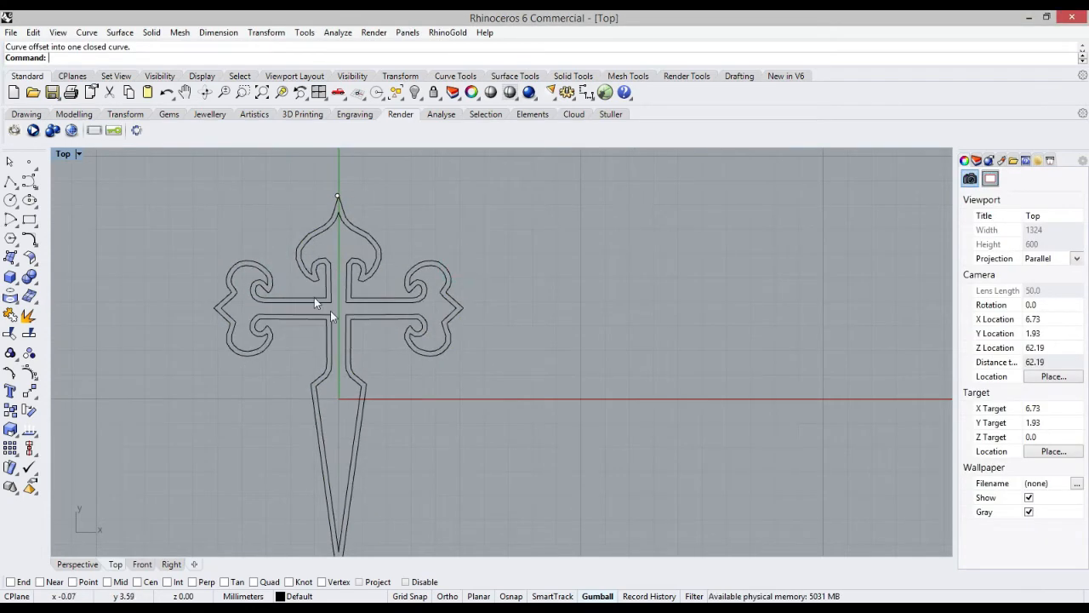
click(335, 212)
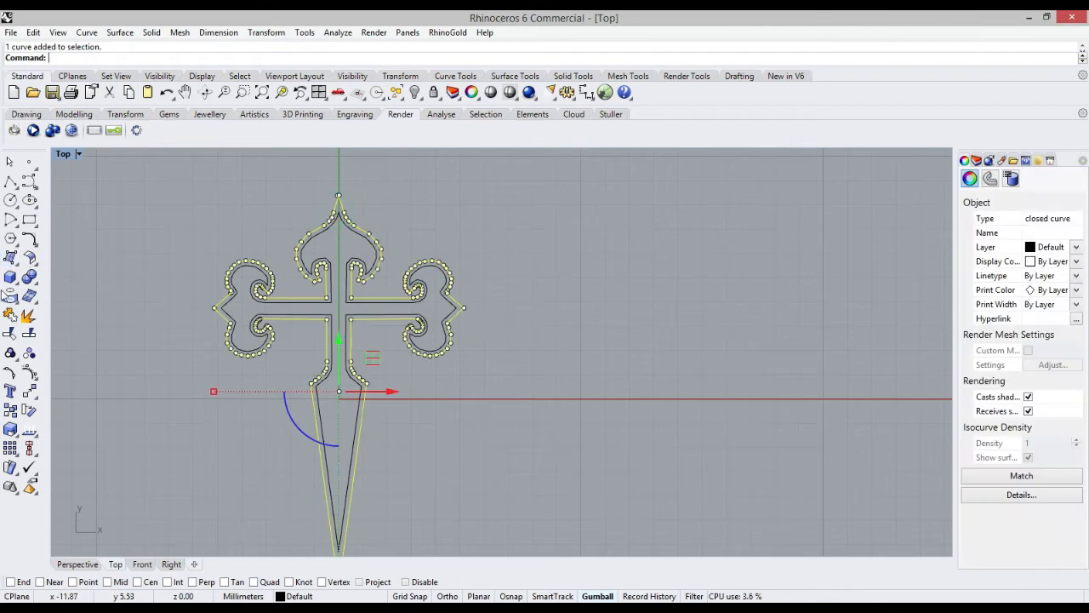
Extrude the outer cross outline into a closed solid, 0.5 mm to both sides of its plane
click(315, 94)
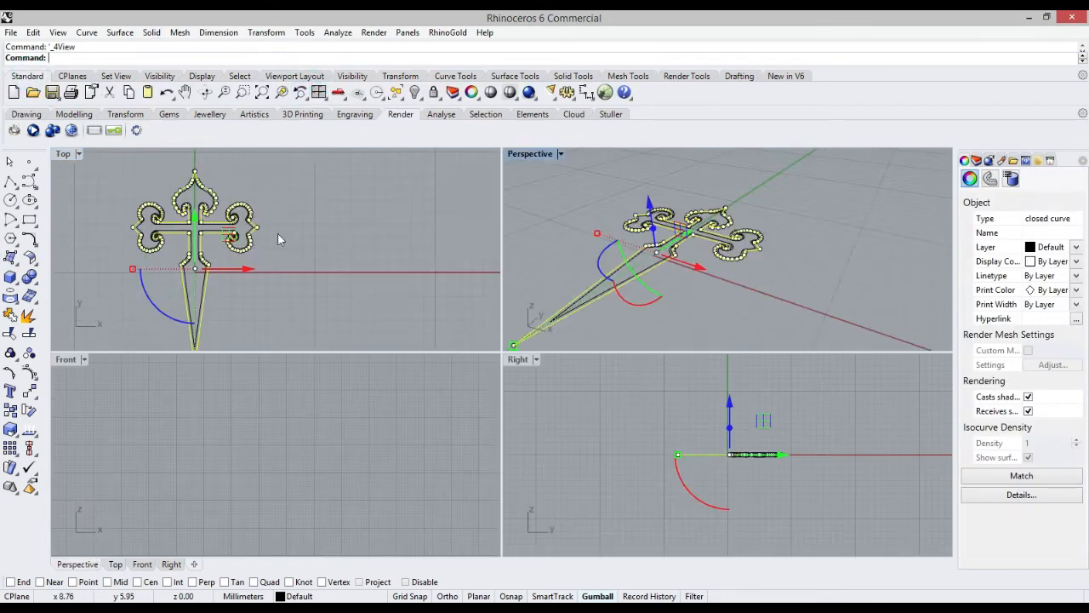
scroll(255, 259, down, 4)
scroll(755, 296, down, 4)
scroll(679, 436, down, 4)
scroll(385, 454, down, 6)
scroll(417, 450, up, 10)
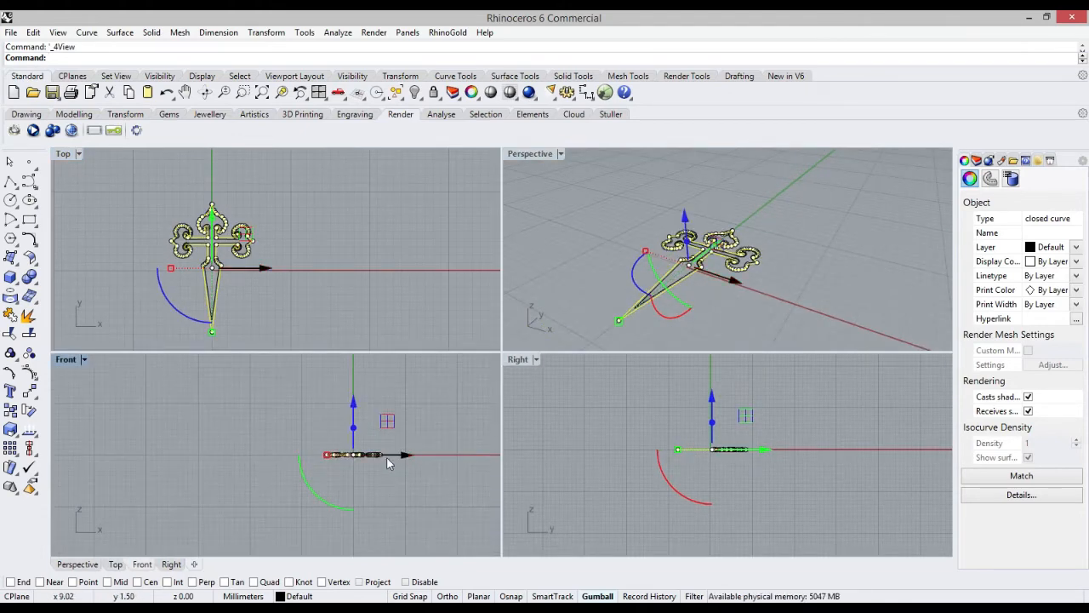
click(151, 32)
mouse_move(195, 270)
click(327, 270)
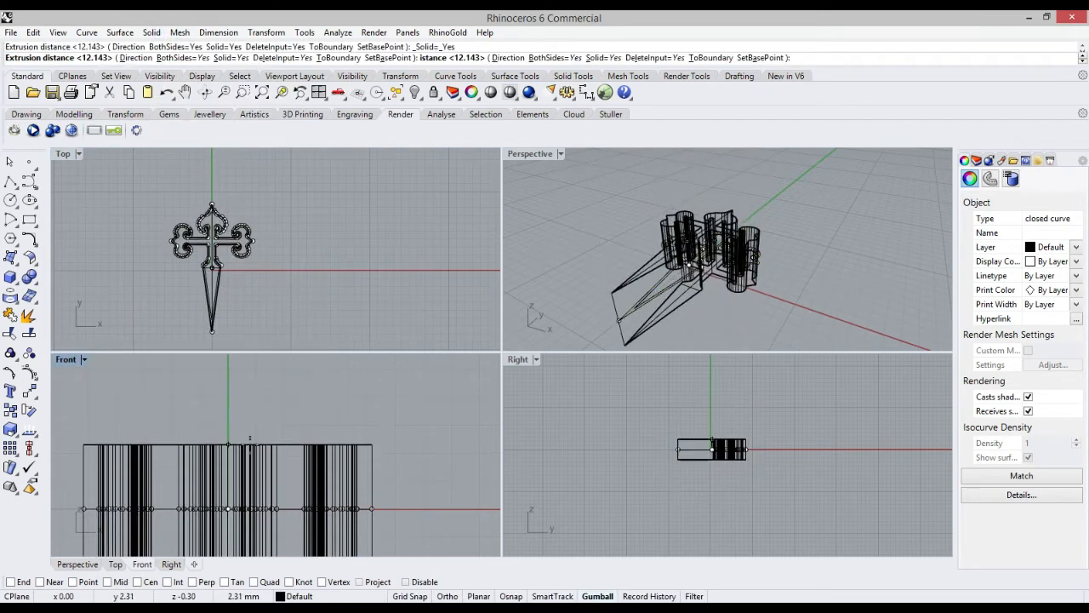
text(.5)
key(Return)
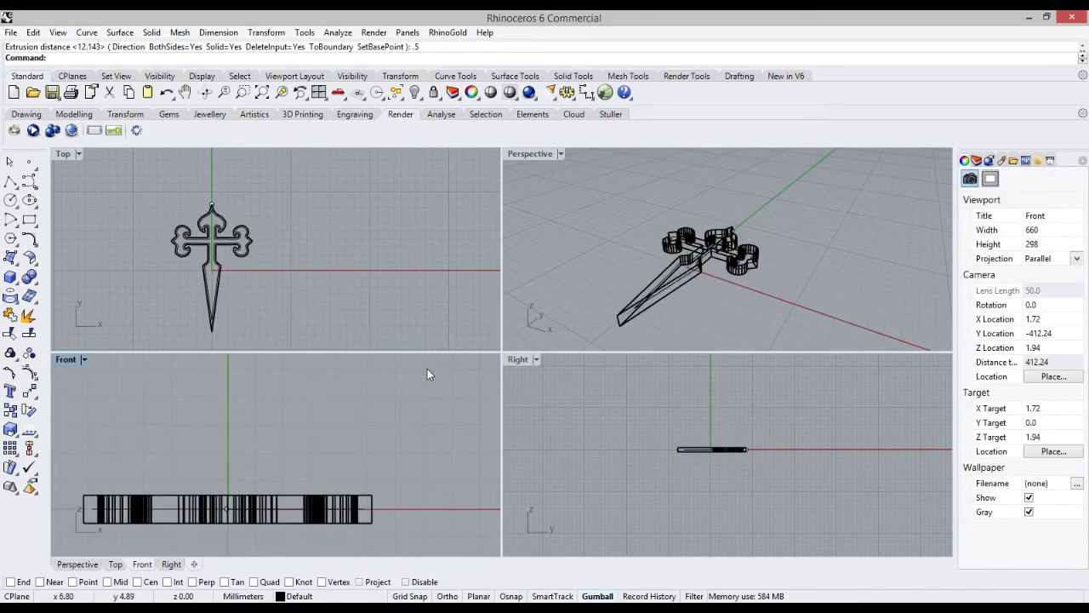
Set the perspective viewport to a shaded display to inspect the extruded cross
click(562, 154)
click(568, 171)
scroll(587, 238, down, 3)
mouse_move(582, 298)
right_down()
mouse_move(580, 353)
mouse_move(626, 291)
right_up()
scroll(627, 256, up, 8)
scroll(628, 243, down, 5)
right_drag(655, 228, 729, 262)
Select the inner offset contour, raise it vertically by about 0.2 mm, and lower it back to the mid-plane of the cross
click(365, 189)
scroll(209, 266, up, 8)
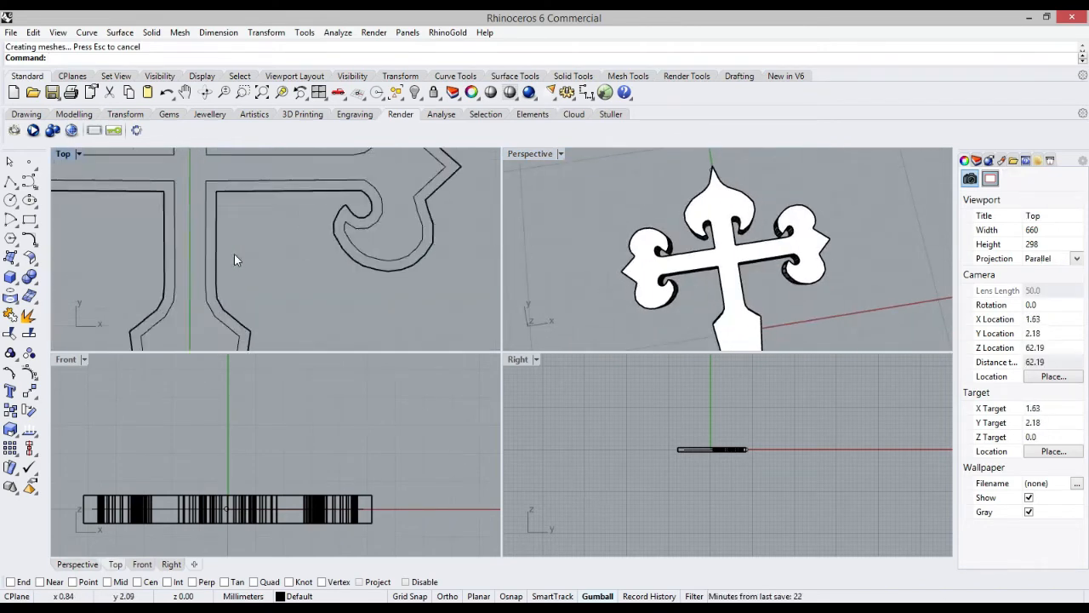
click(257, 238)
scroll(280, 256, down, 6)
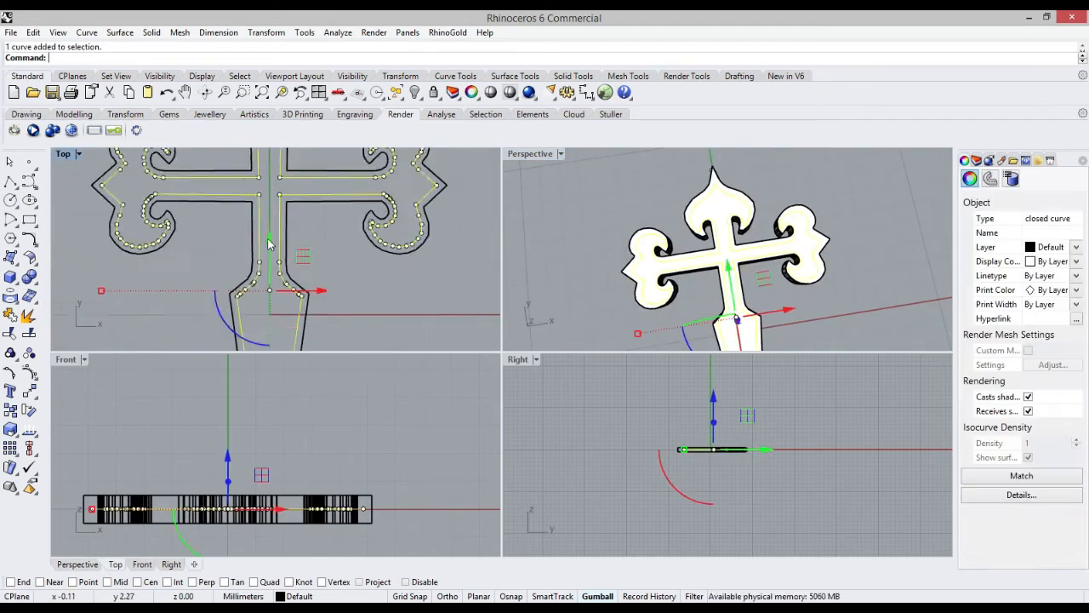
right_drag(336, 387, 347, 342)
right_drag(608, 253, 761, 281)
drag(773, 212, 774, 210)
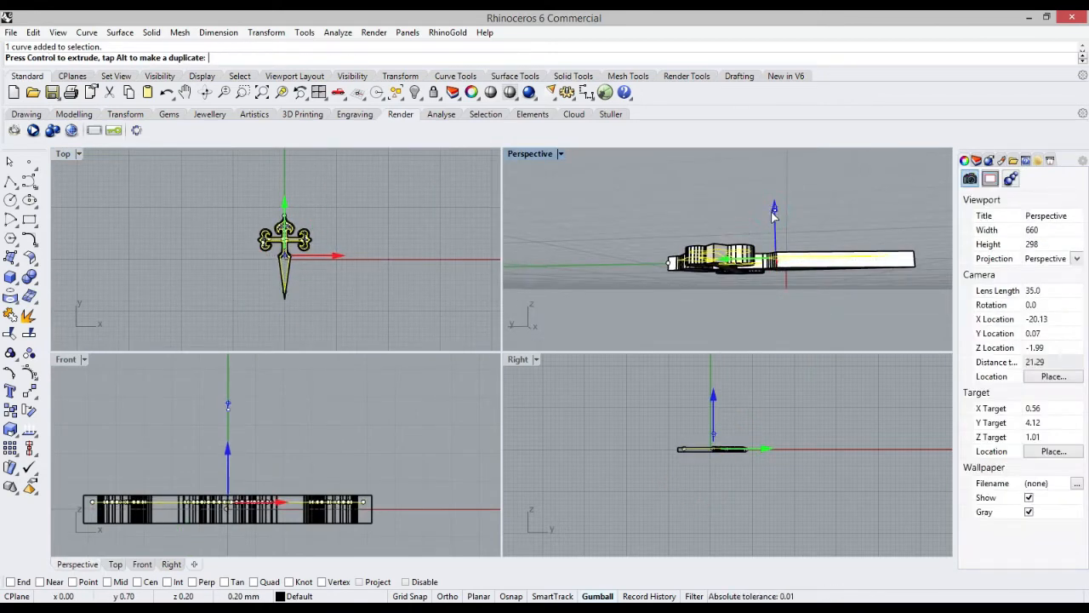
scroll(197, 514, up, 6)
drag(257, 446, 257, 451)
Extrude the inner contour upward on one side only as a solid about 1.65 mm high
click(153, 33)
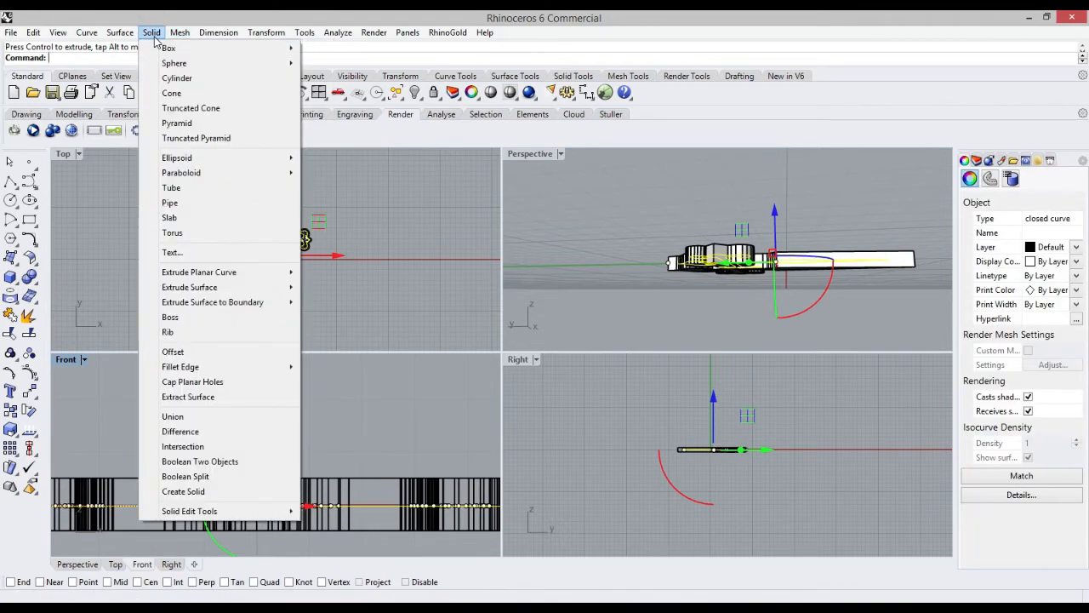
mouse_move(281, 271)
click(335, 270)
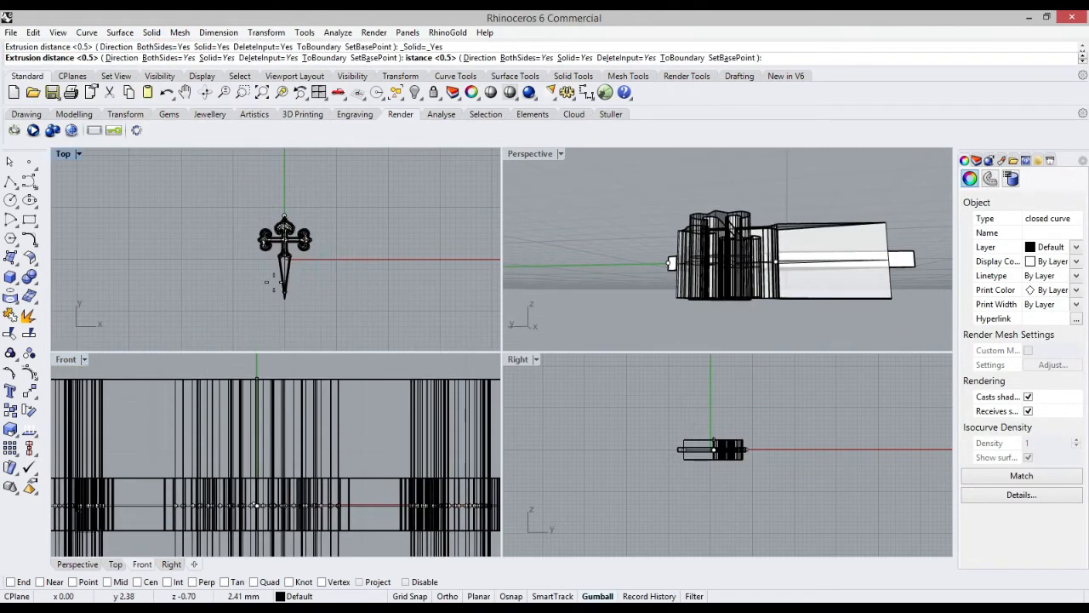
key(Return)
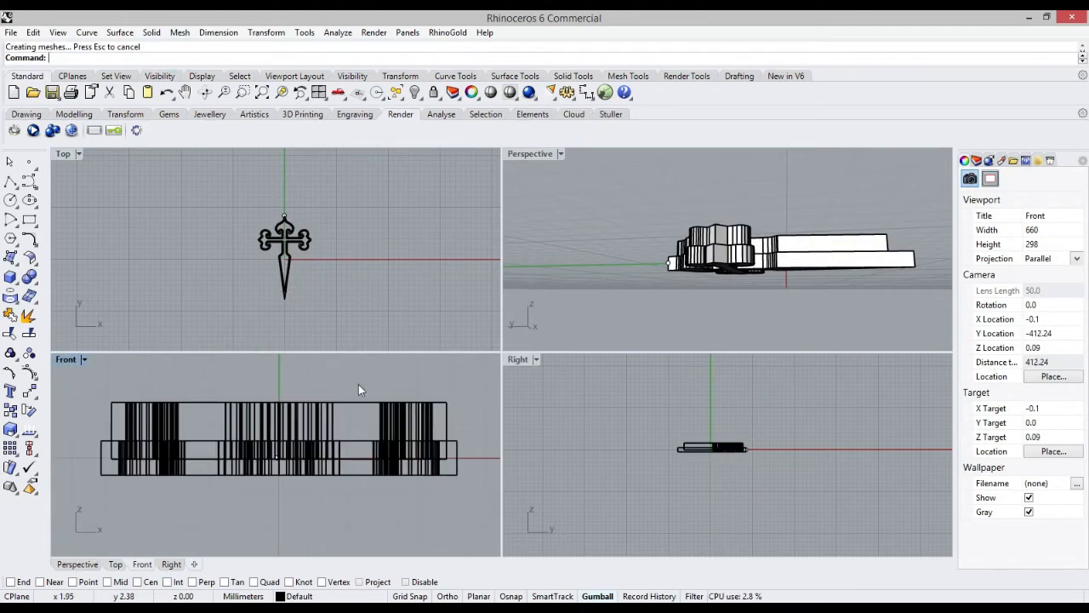
Undo the inner contour's solid extrusion and its last vertical move
click(322, 491)
key(ctrl+z)
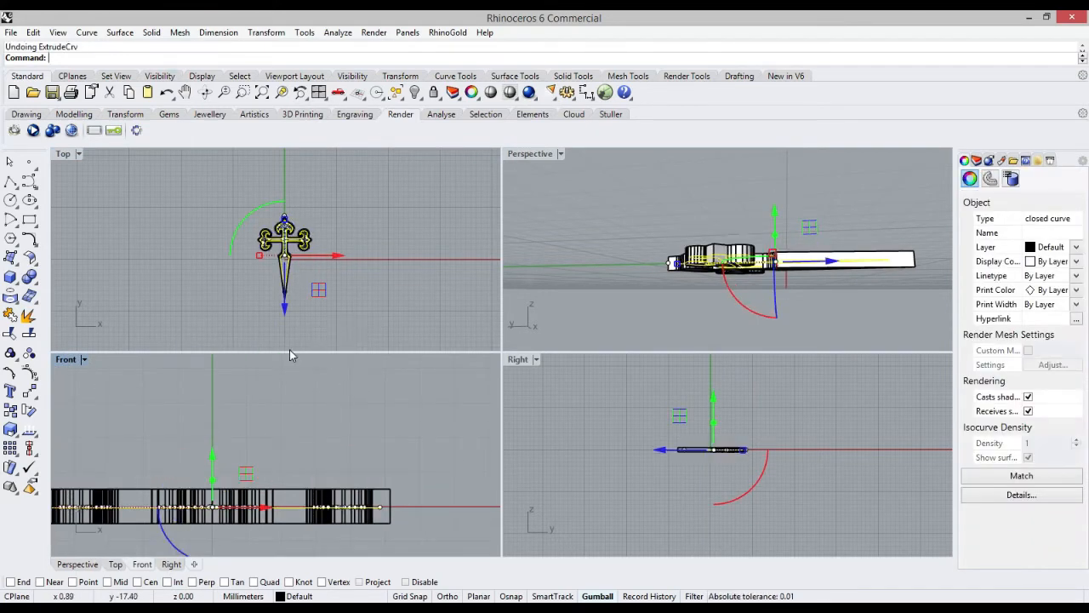
key(ctrl+z)
key(ctrl+z)
Lower the inner contour to the cross's mid-plane and extrude it upward as a one-sided solid past the body's top face
scroll(204, 491, up, 4)
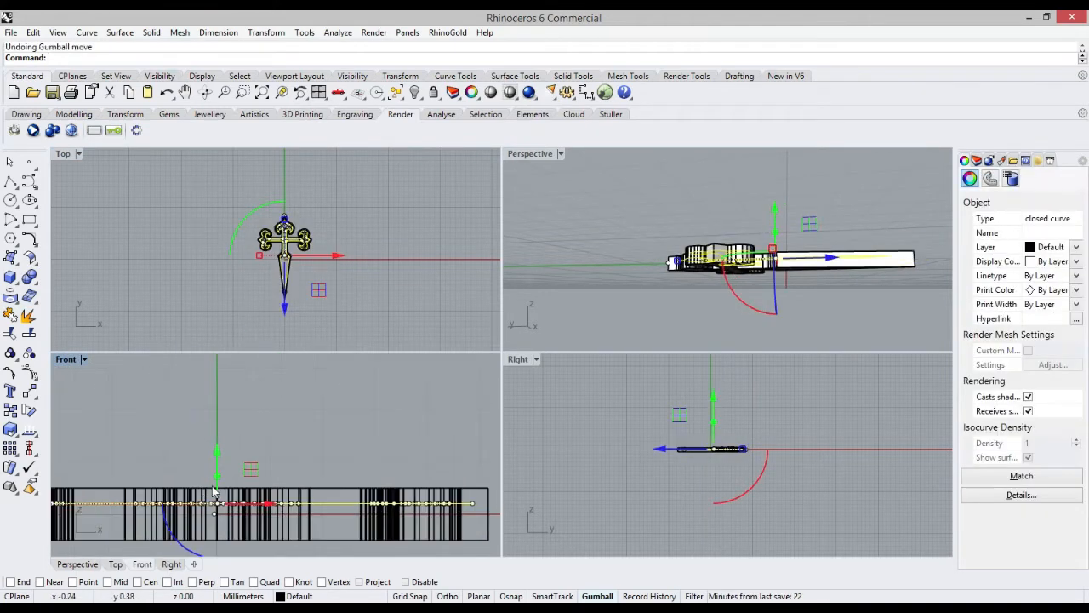
drag(217, 450, 217, 472)
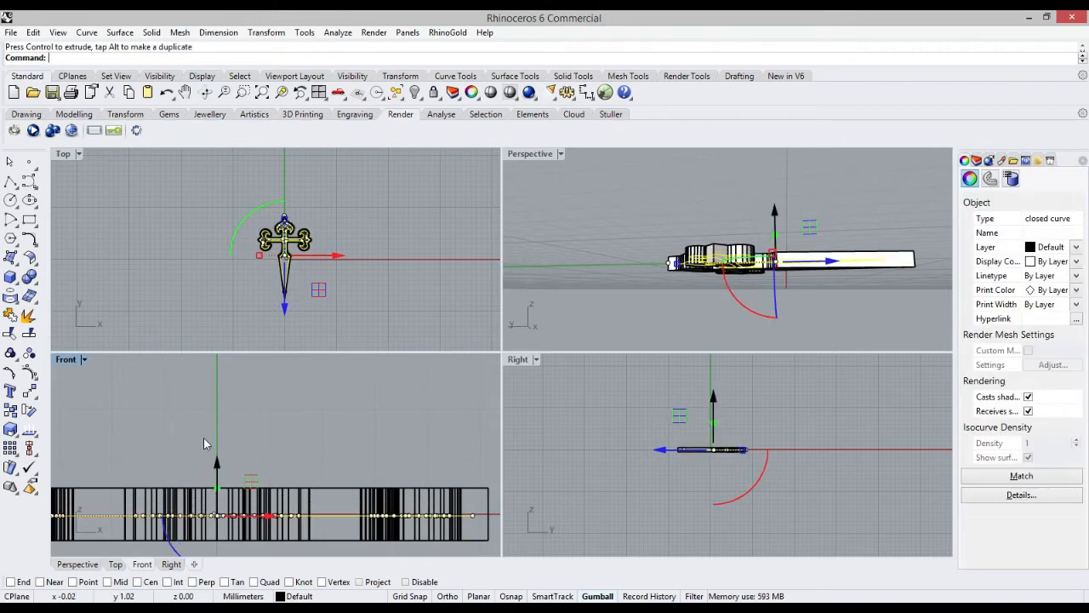
click(156, 34)
mouse_move(286, 272)
click(332, 274)
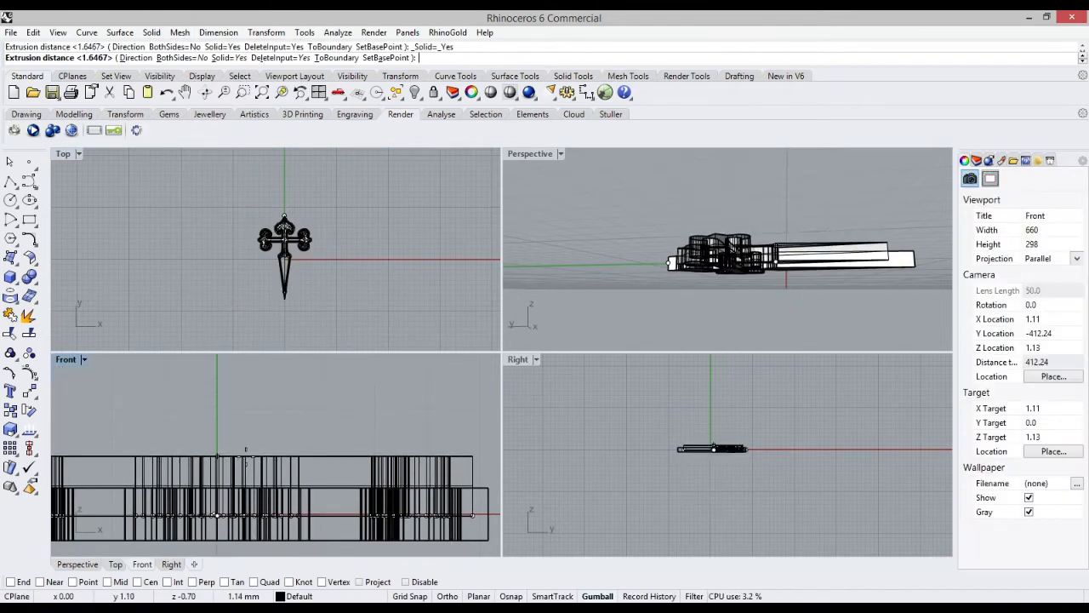
click(255, 459)
Duplicate the inner contour solid in place
click(276, 465)
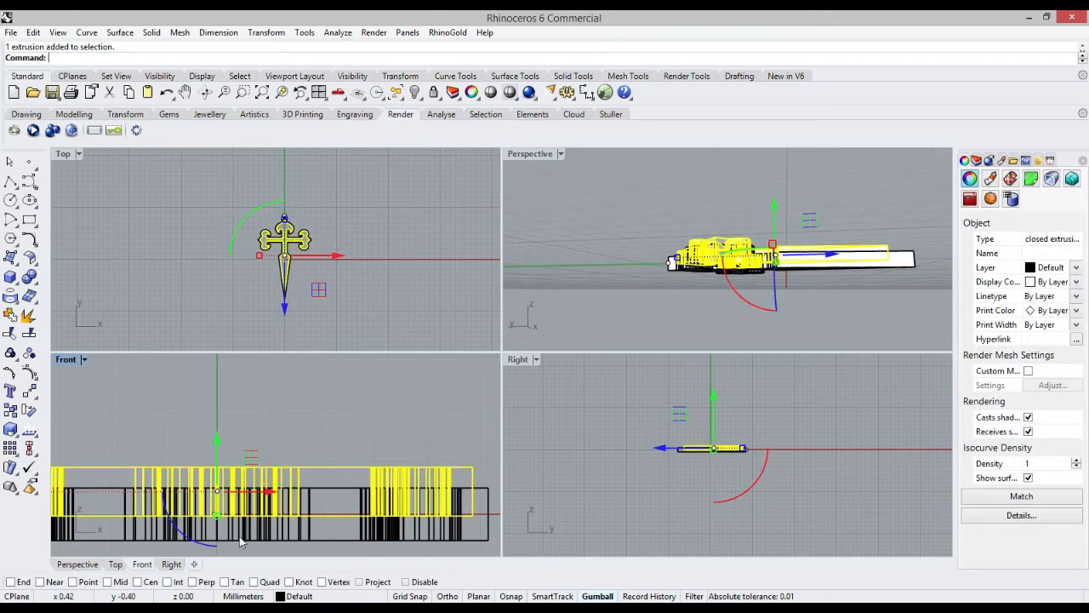
key(ctrl+v)
click(330, 399)
scroll(318, 461, down, 4)
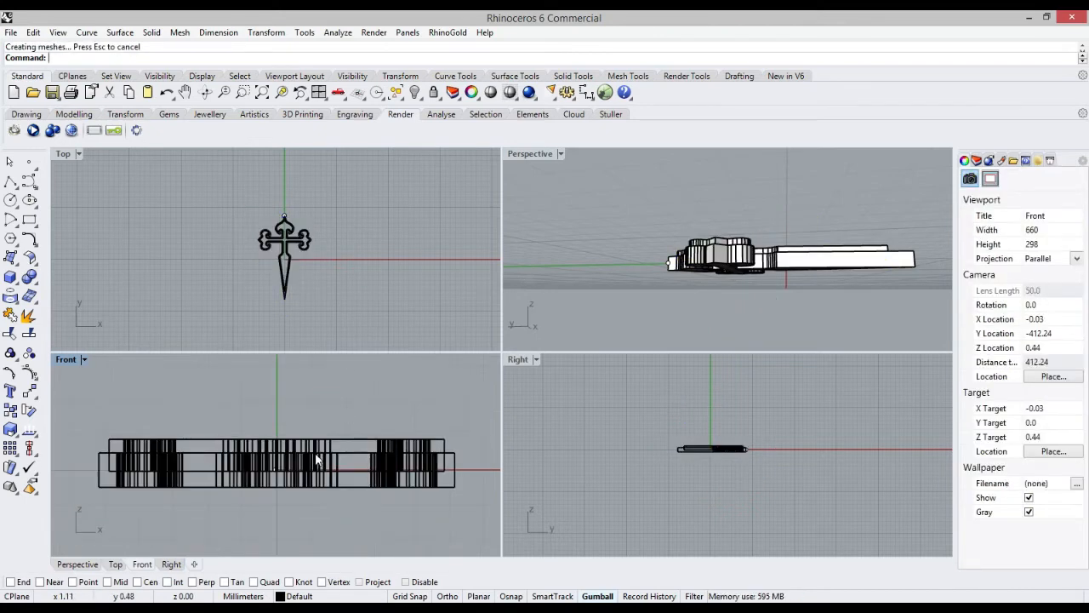
Subtract one inner solid from the cross body with Boolean Difference and hide the remaining copy
scroll(280, 468, up, 4)
click(236, 488)
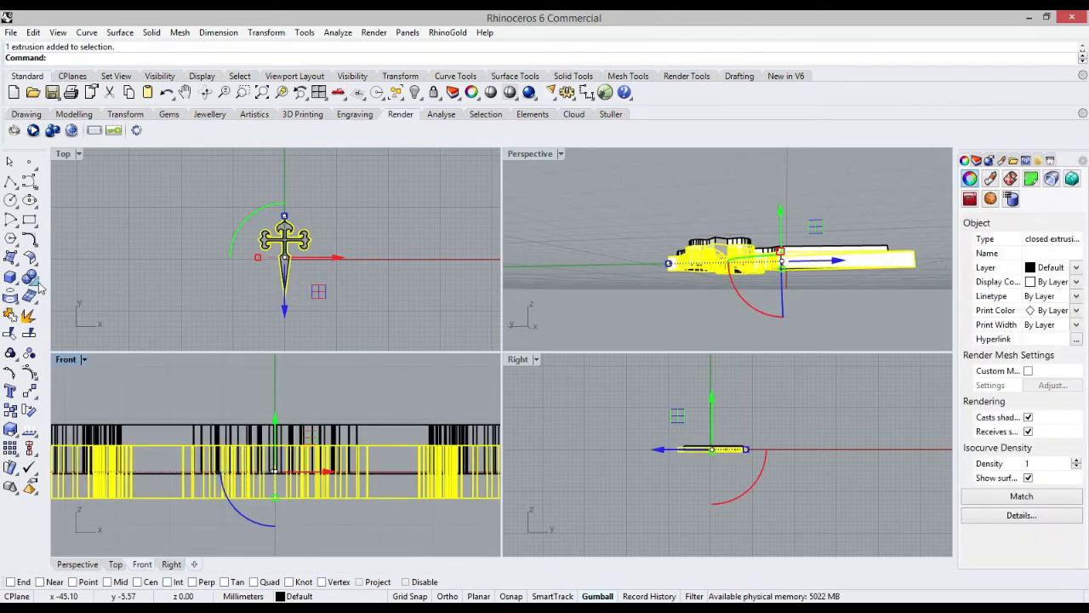
click(37, 281)
click(68, 282)
click(197, 428)
click(201, 417)
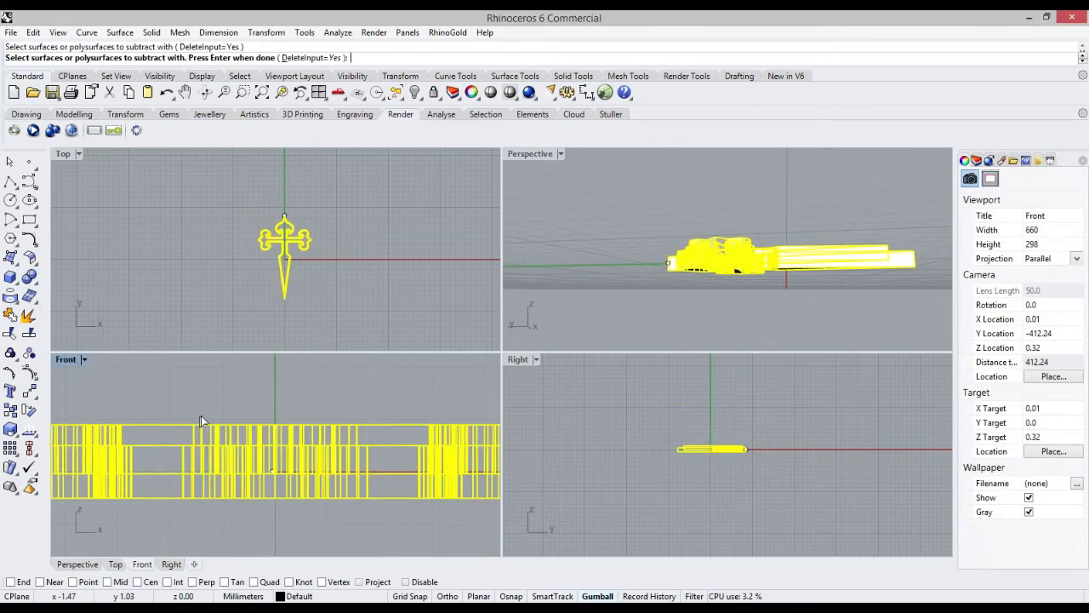
right_click(392, 396)
click(416, 88)
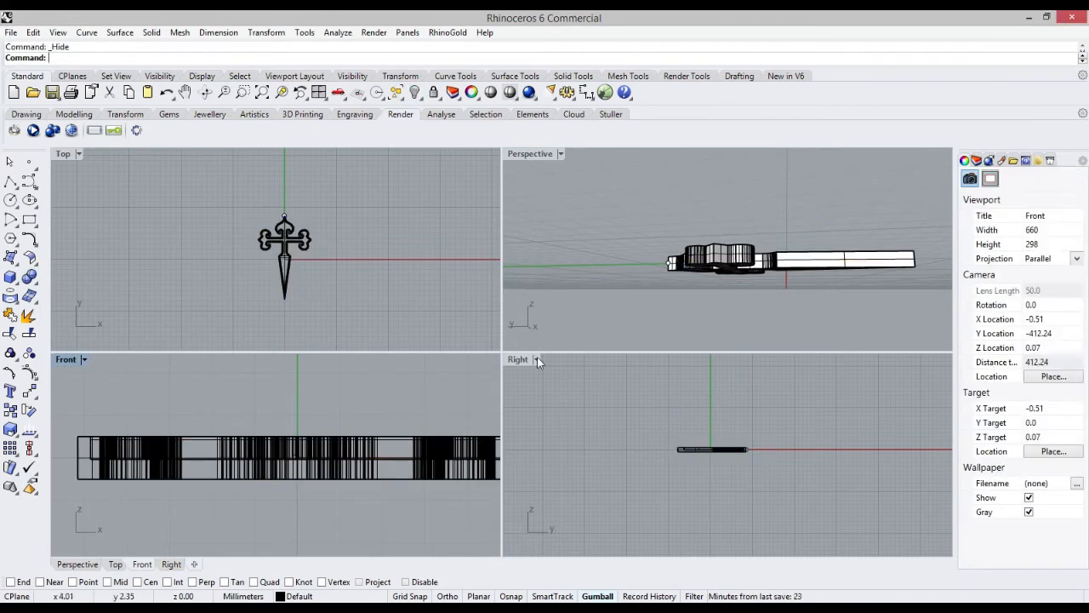
right_drag(723, 213, 742, 260)
Create a vertical solid cone 1 mm in diameter at the crossing of the arms, with its apex above the body
click(309, 272)
scroll(308, 269, up, 10)
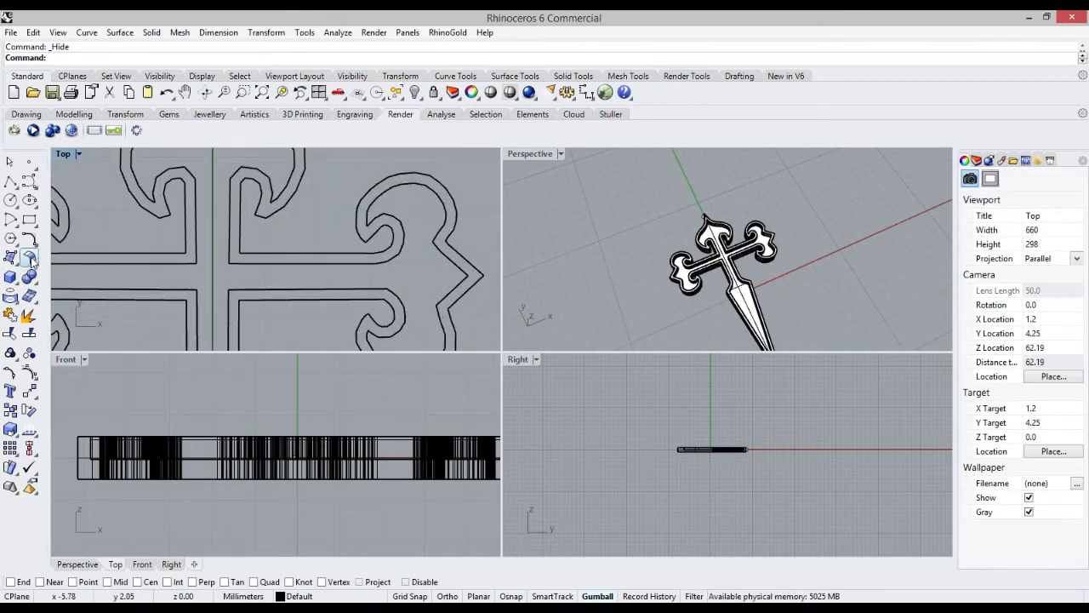
click(19, 284)
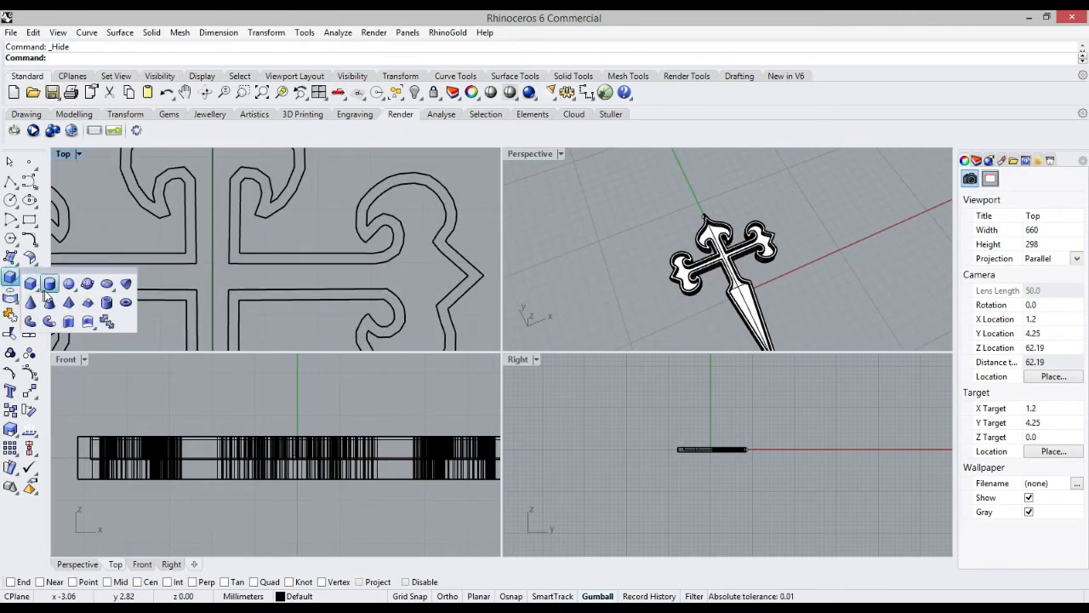
click(30, 302)
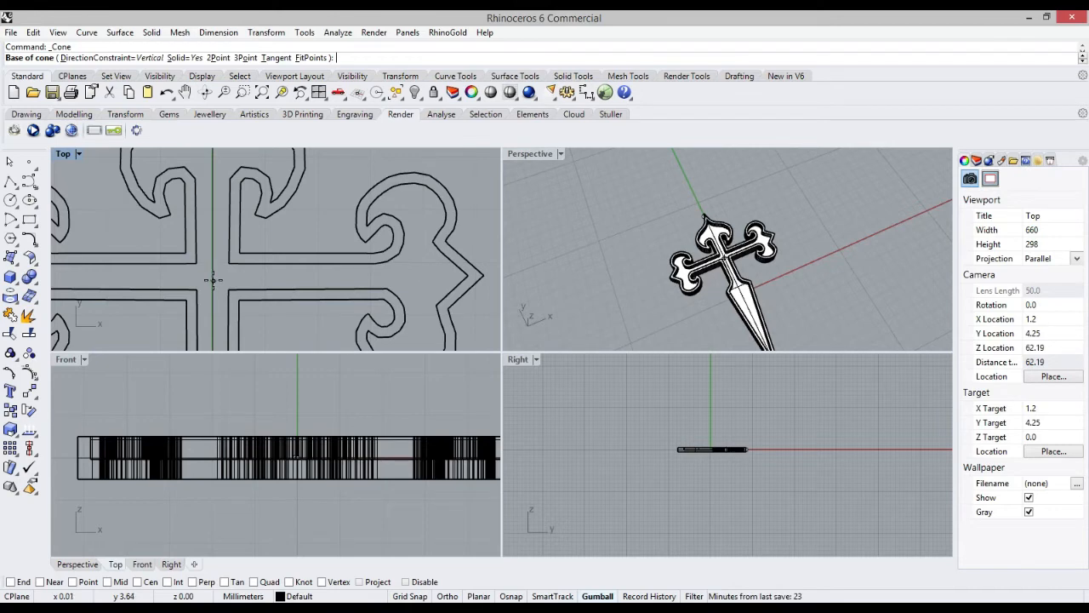
click(213, 278)
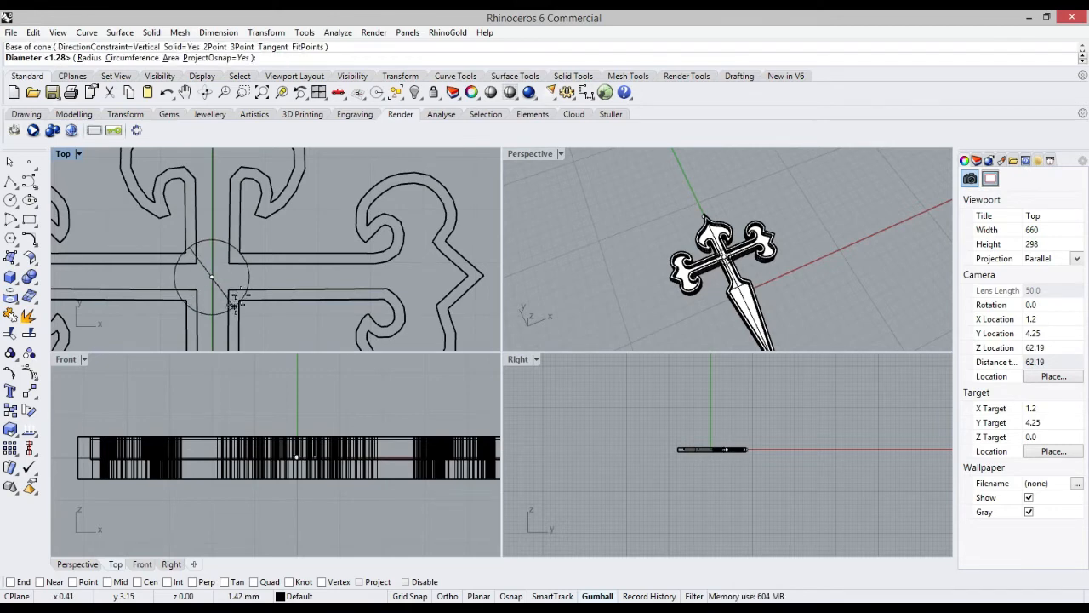
text(1)
key(Return)
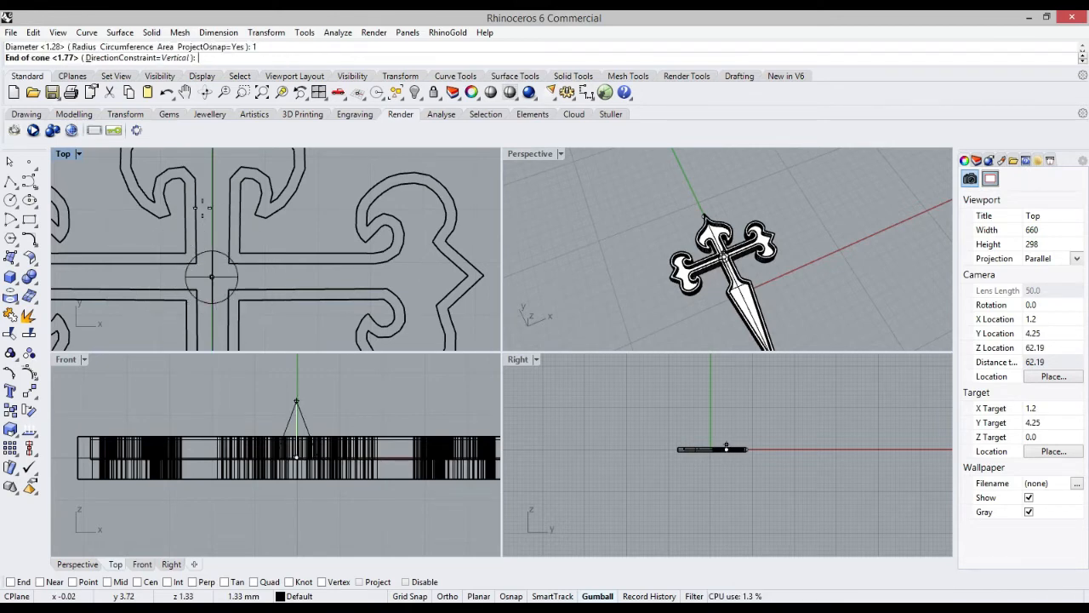
click(297, 383)
Flip the cone to point downward at about half its height, and scale it up slightly in all directions
click(307, 410)
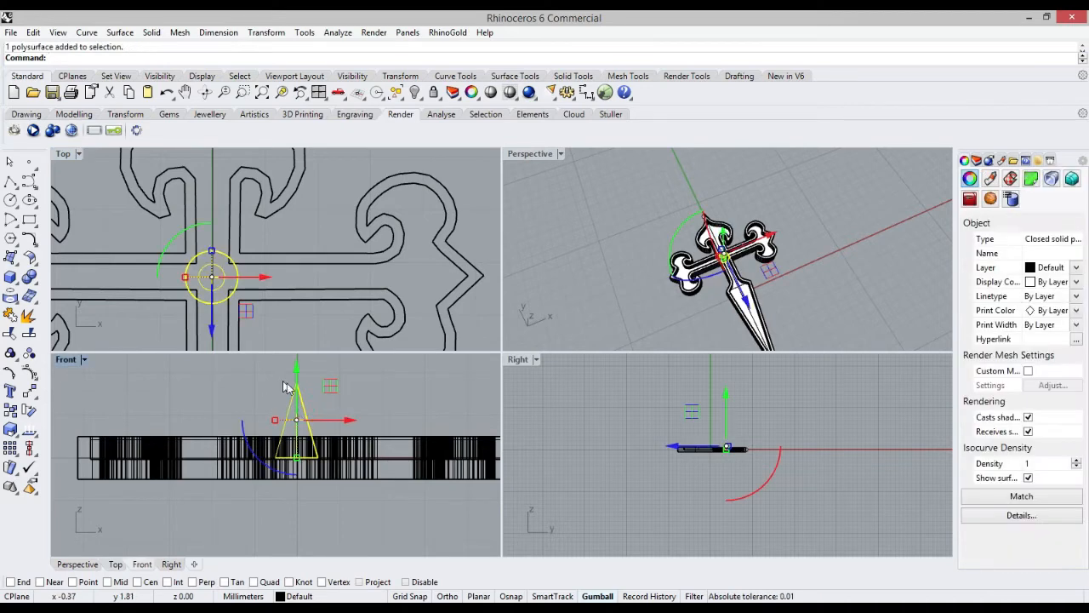
drag(297, 417, 297, 400)
scroll(197, 275, up, 6)
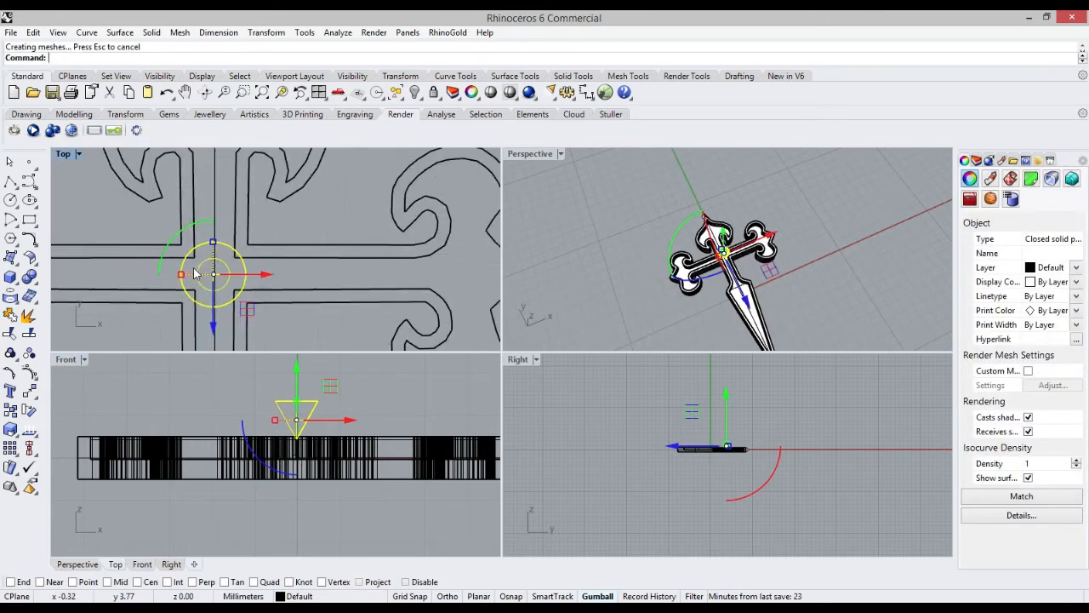
shift+drag(176, 279, 163, 280)
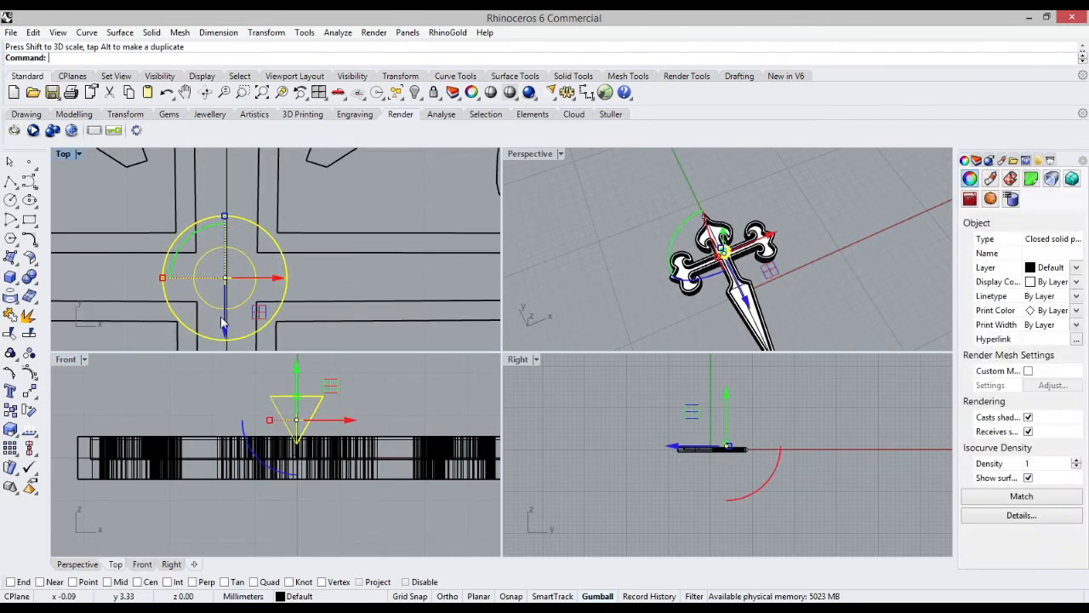
scroll(231, 302, up, 4)
scroll(261, 277, down, 4)
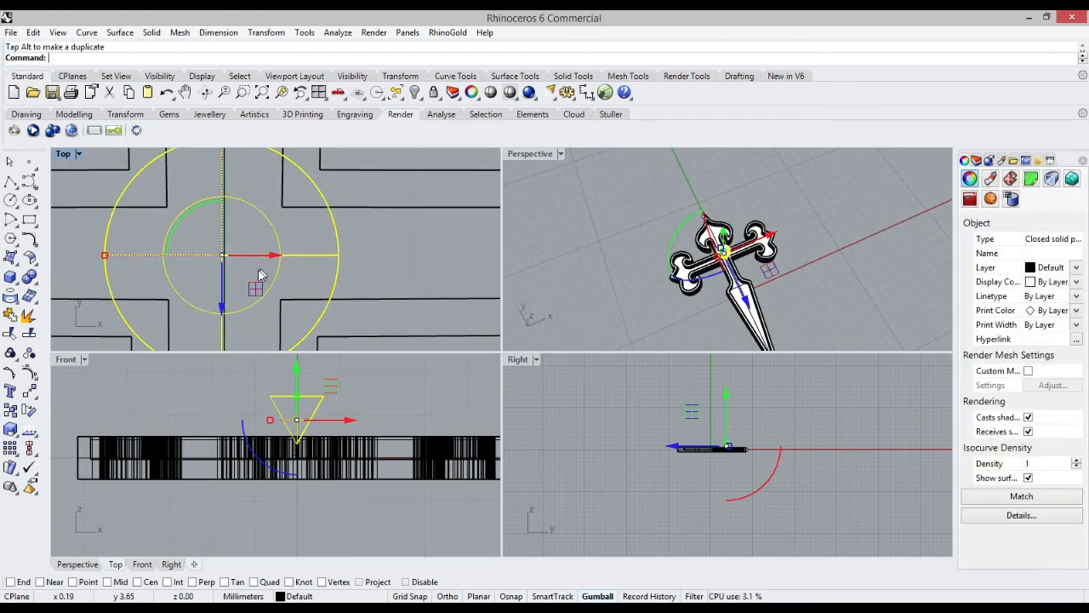
scroll(280, 267, down, 1)
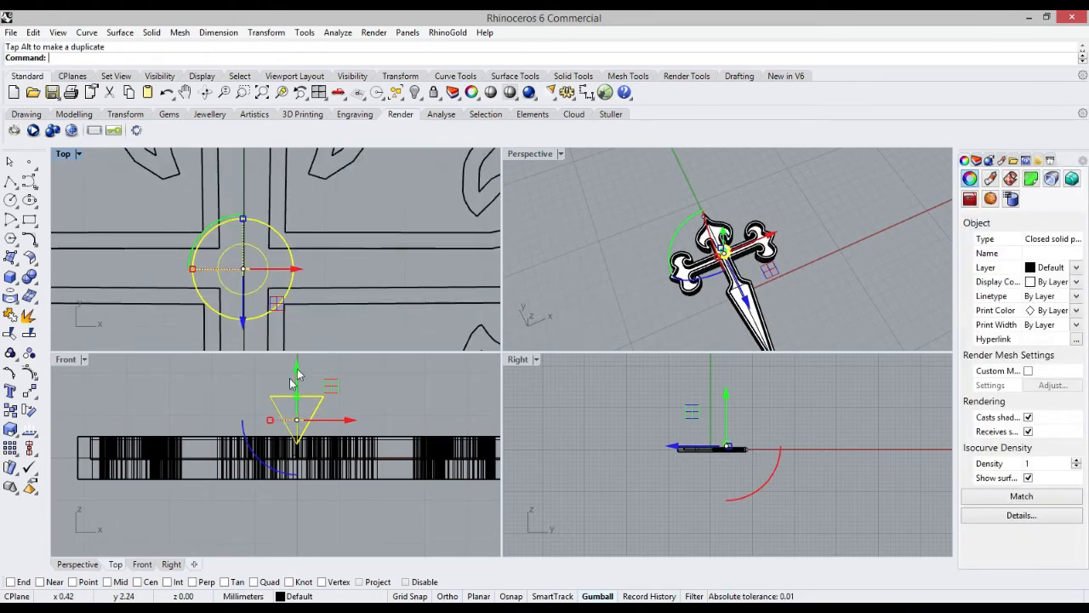
Lower the inverted cone into the cross body so its tip passes through the underside
drag(297, 371, 297, 415)
scroll(320, 411, down, 6)
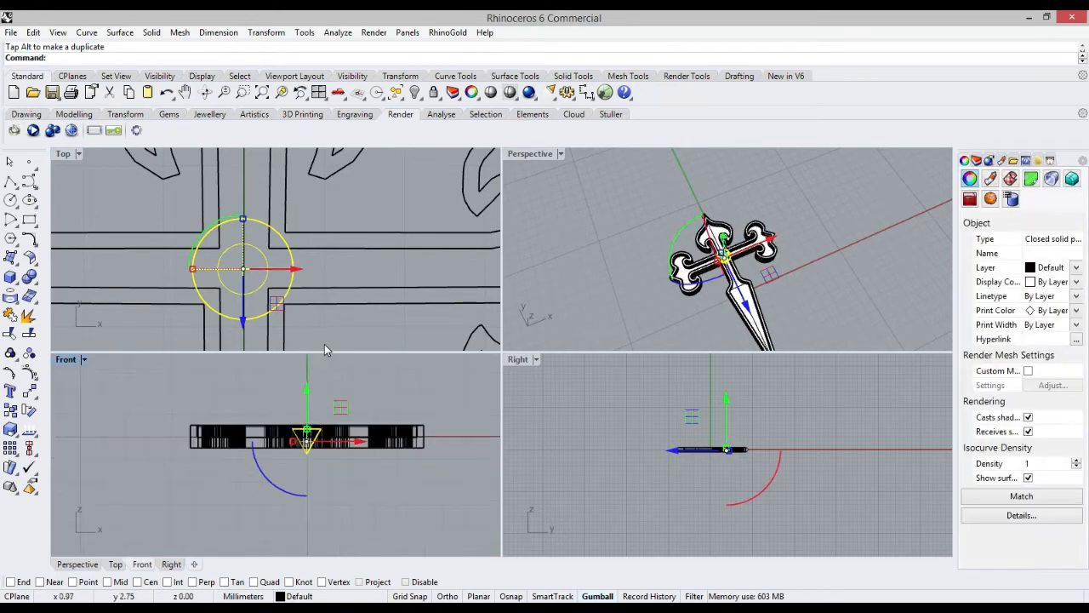
click(316, 326)
Try a cylinder 0.5 mm in diameter on the arm beside the cone, and delete it
scroll(308, 302, down, 2)
scroll(195, 279, up, 2)
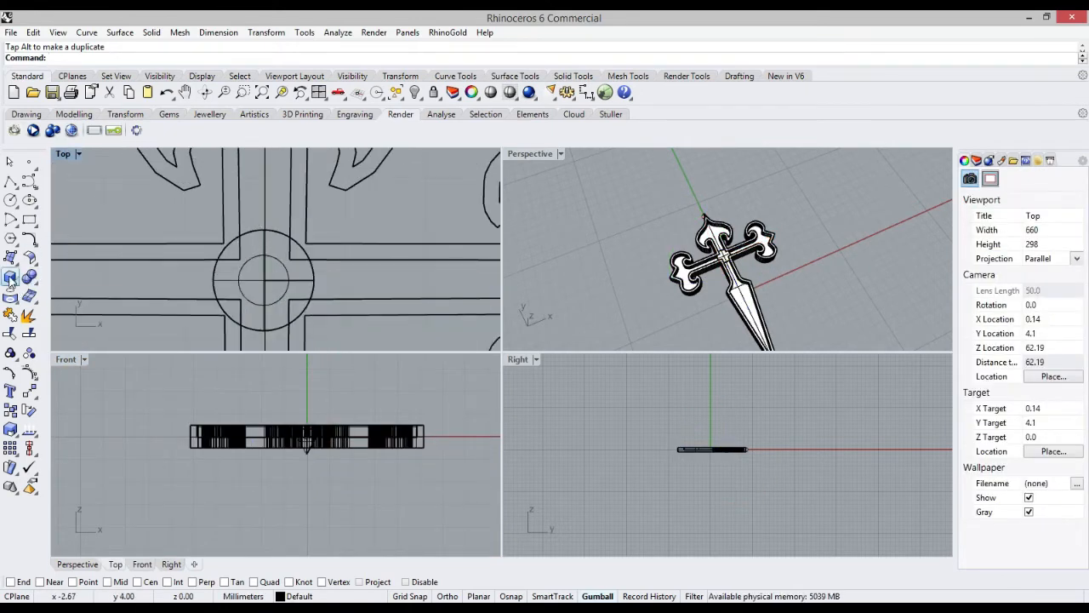
click(11, 281)
click(48, 286)
click(195, 283)
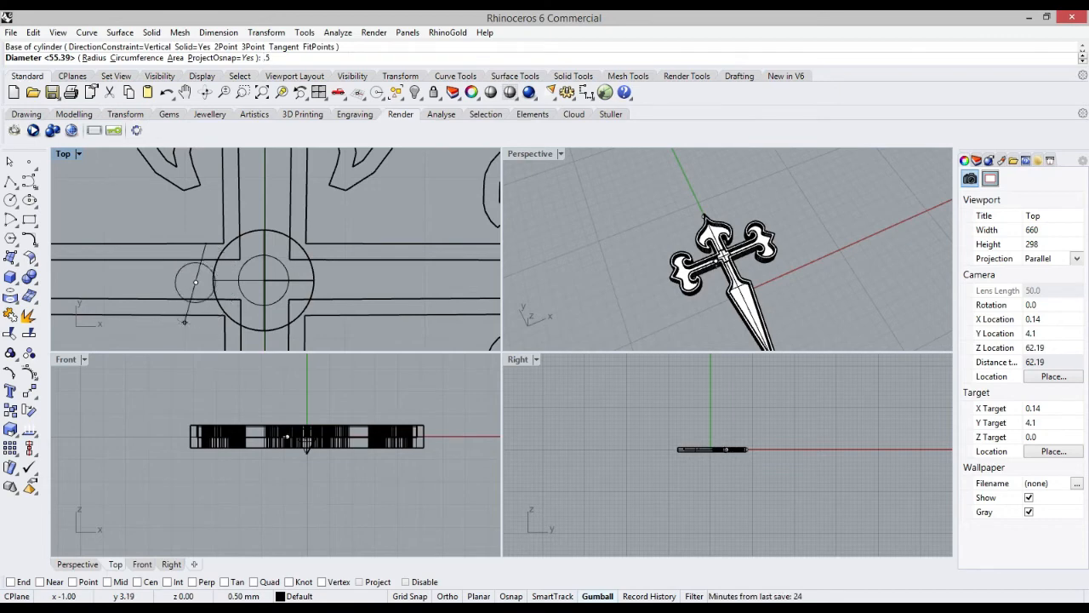
click(185, 321)
click(271, 405)
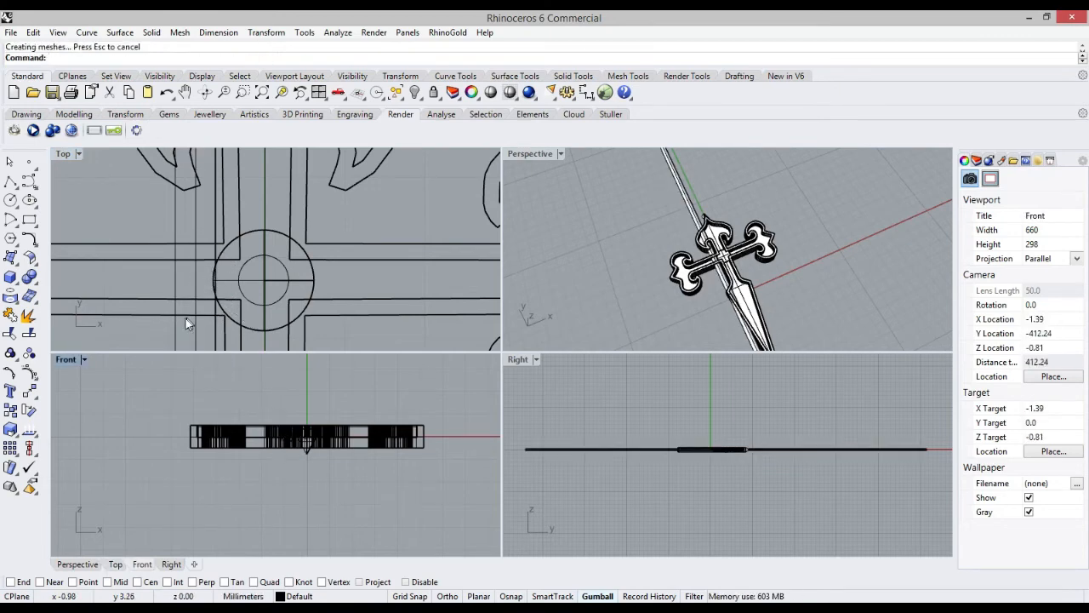
click(175, 327)
key(Delete)
Create a vertical solid cylinder 0.5 mm in diameter centred on the cone's outer edge along one side arm, spanning the body's thickness
scroll(212, 274, up, 4)
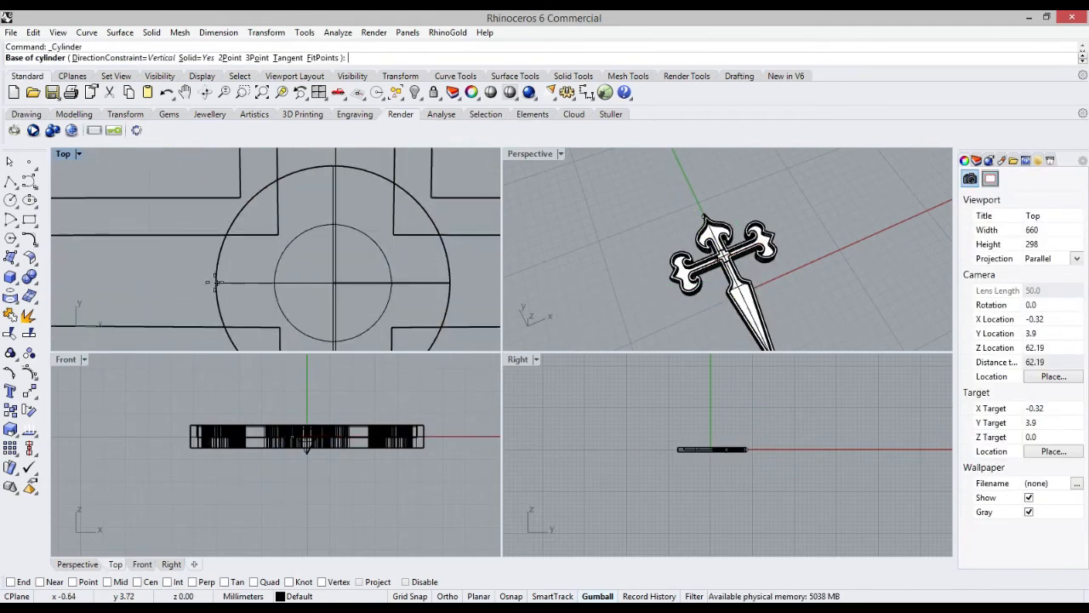
click(214, 283)
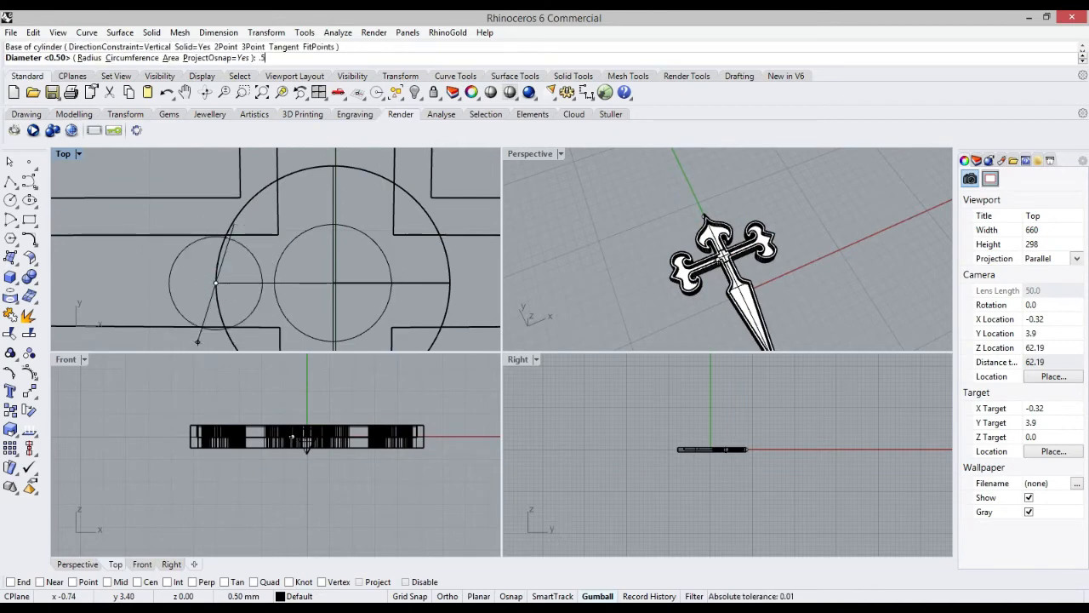
text(.5)
key(Return)
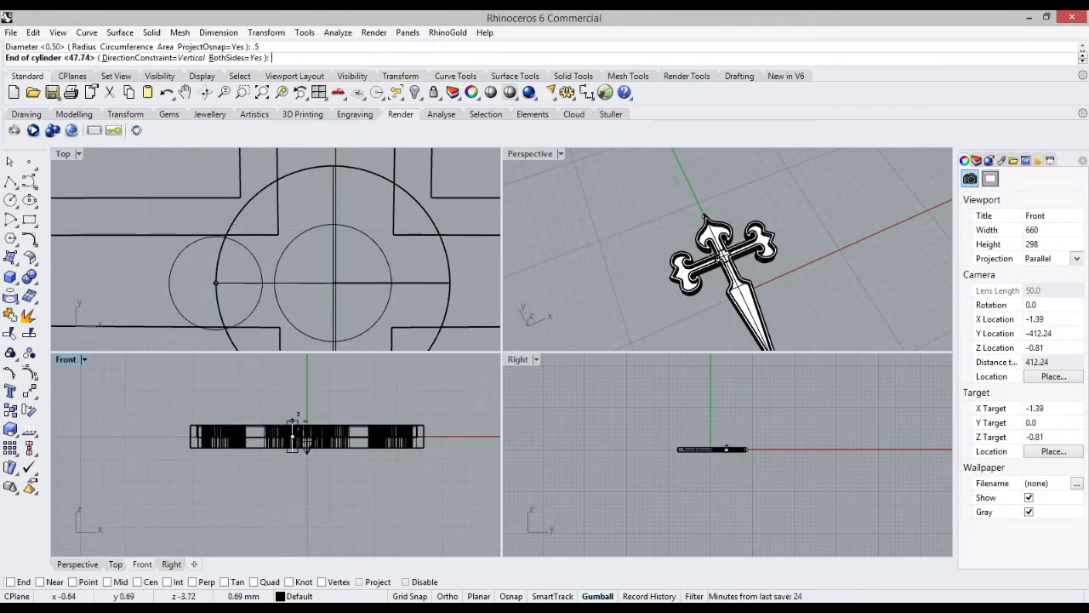
scroll(310, 426, up, 3)
click(281, 423)
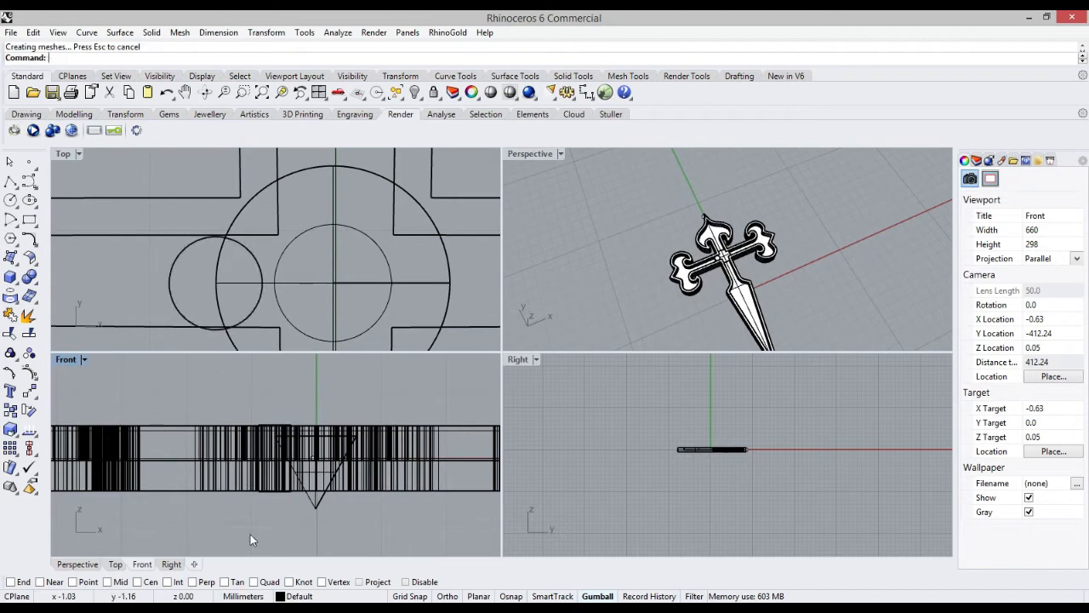
Raise the cylinder slightly above the cross body and move it outward along the side arm until it just touches the cone's rim
click(261, 426)
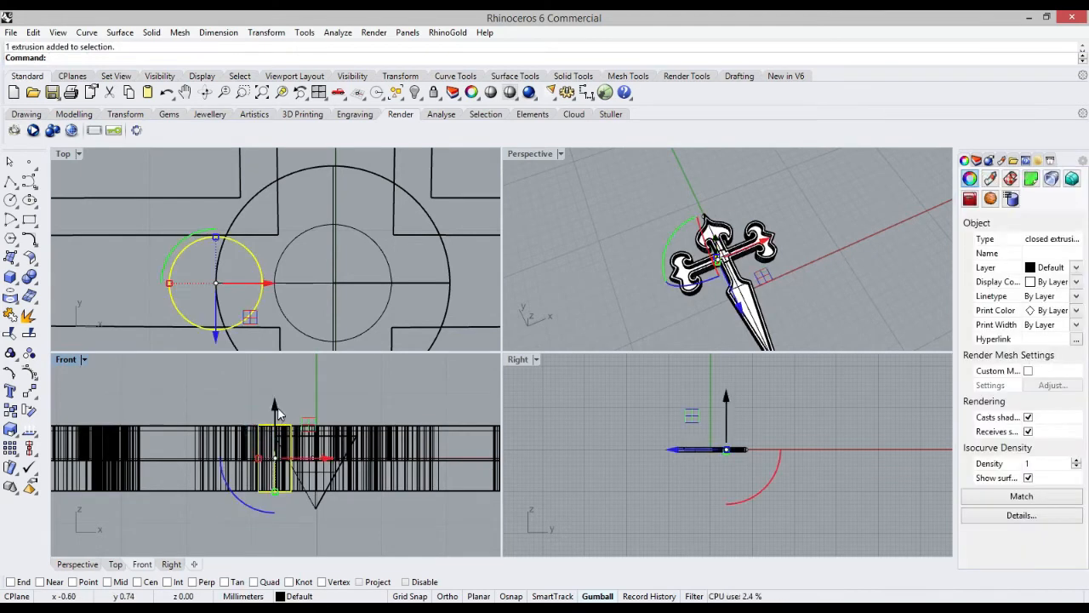
drag(275, 408, 275, 401)
scroll(268, 400, down, 6)
drag(269, 290, 228, 268)
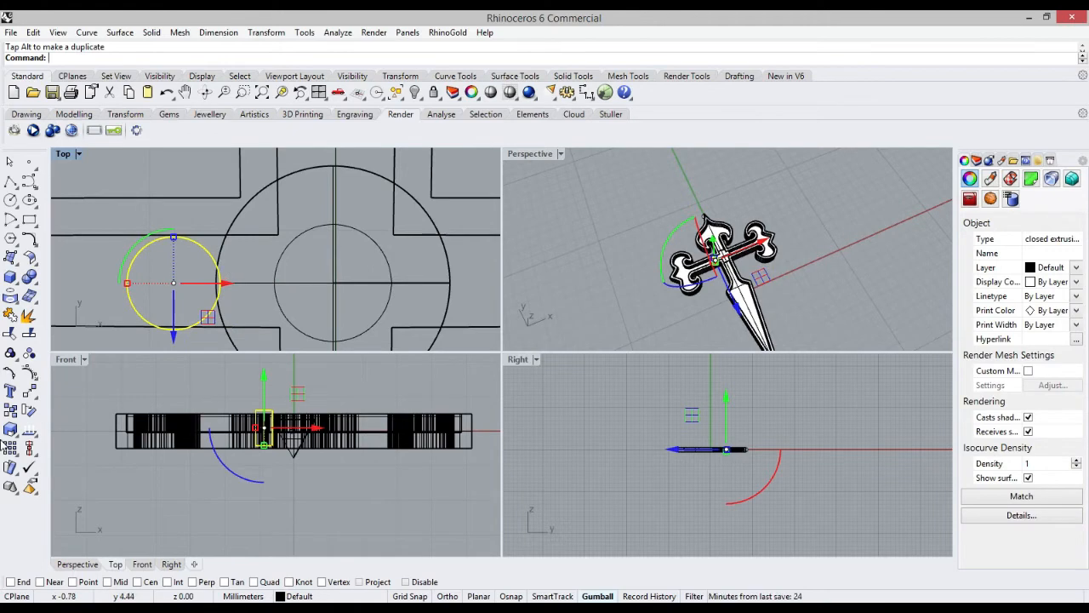
Duplicate the cylinder onto the opposite side arm, just touching the cone's rim
alt+drag(230, 284, 493, 276)
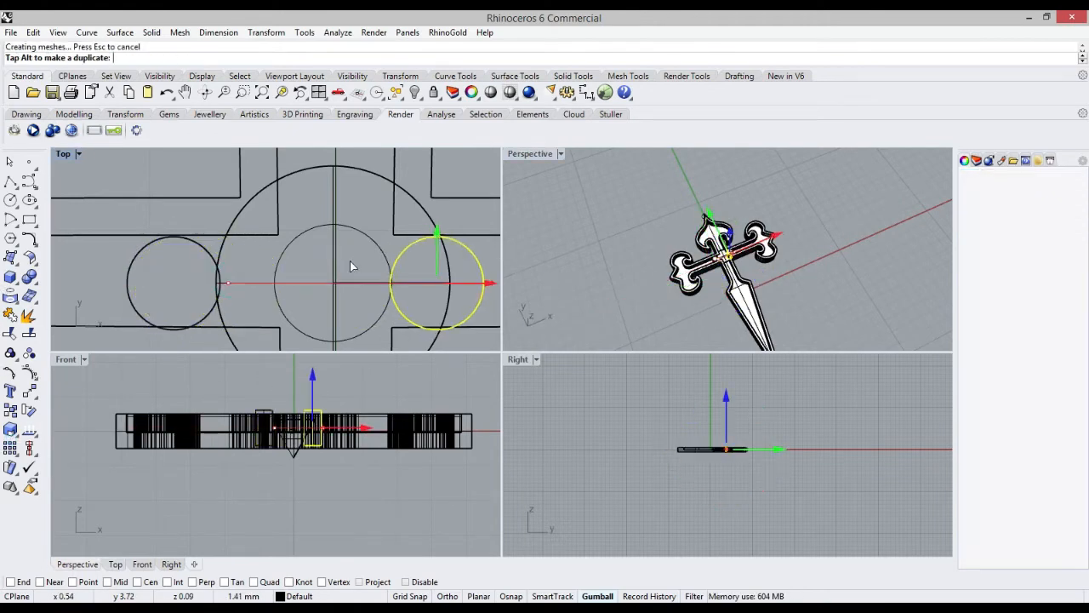
scroll(464, 298, up, 4)
alt+drag(414, 267, 497, 271)
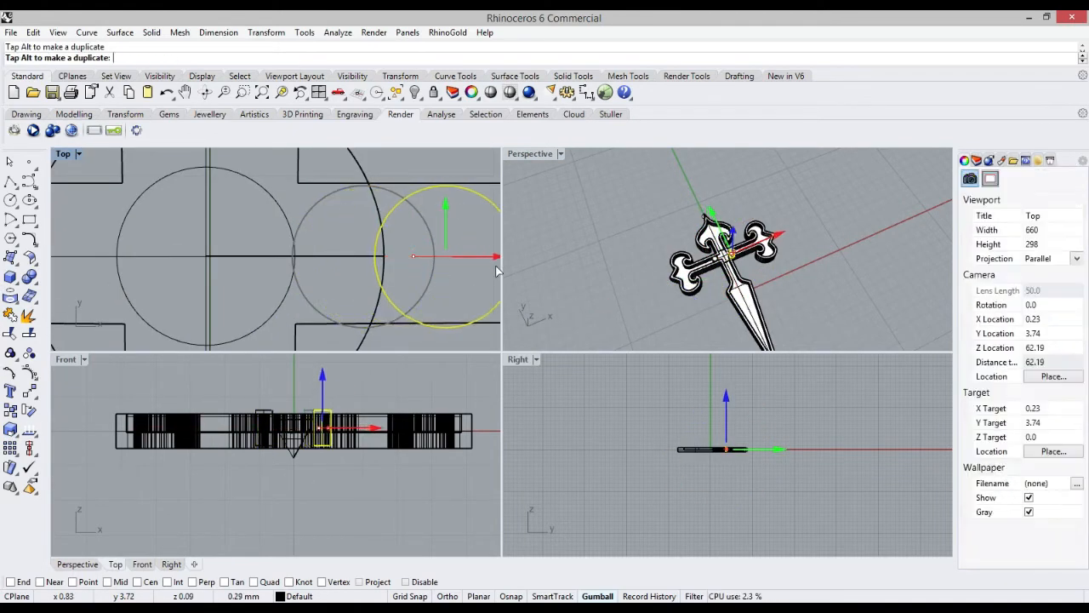
scroll(404, 287, down, 3)
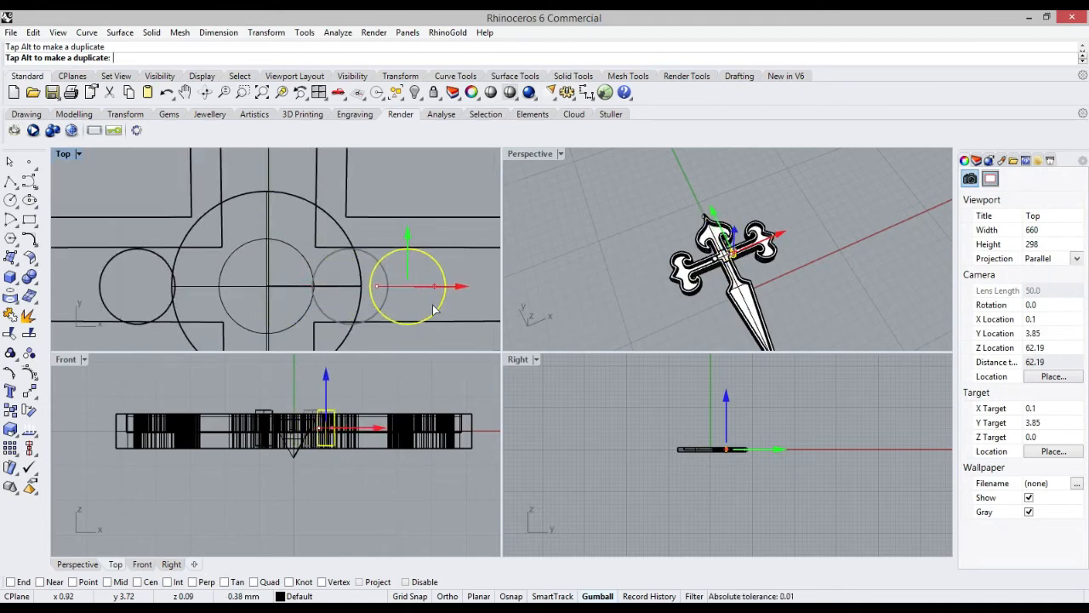
drag(420, 318, 326, 281)
Place further copies of the cylinder on the upper and lower arms, next to the cone's rim
scroll(315, 367, down, 3)
scroll(263, 255, down, 2)
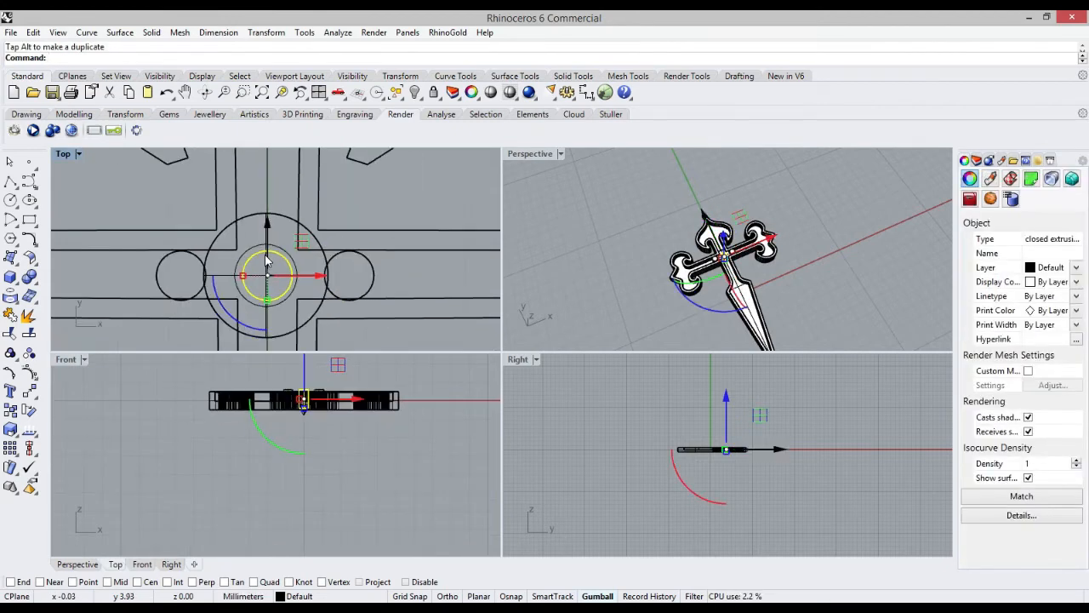
drag(275, 229, 298, 266)
scroll(269, 189, up, 2)
scroll(270, 225, down, 6)
scroll(303, 257, down, 5)
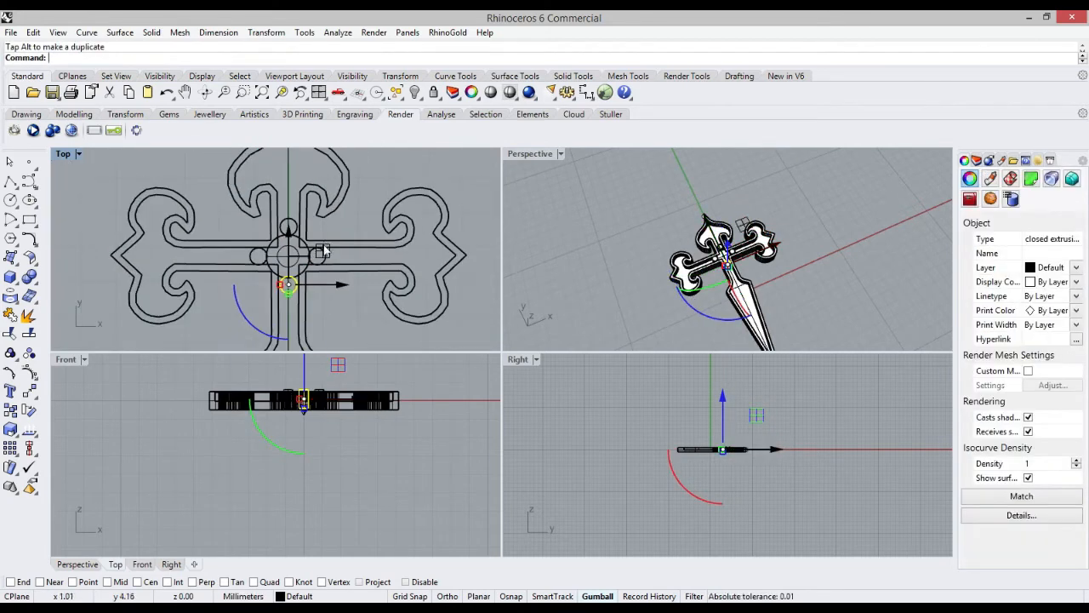
Raise the inverted cone at the crossing so its flat base sits above the surface of the cross body
scroll(284, 279, up, 9)
click(642, 287)
scroll(641, 287, up, 5)
right_drag(642, 286, 628, 176)
scroll(655, 268, up, 10)
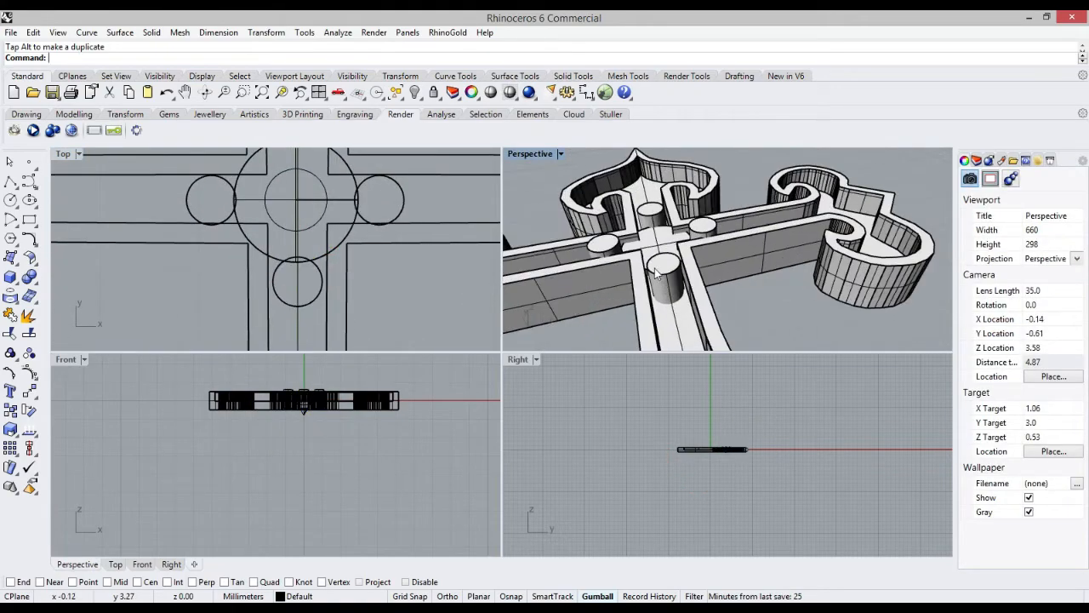
click(668, 231)
drag(668, 232, 662, 196)
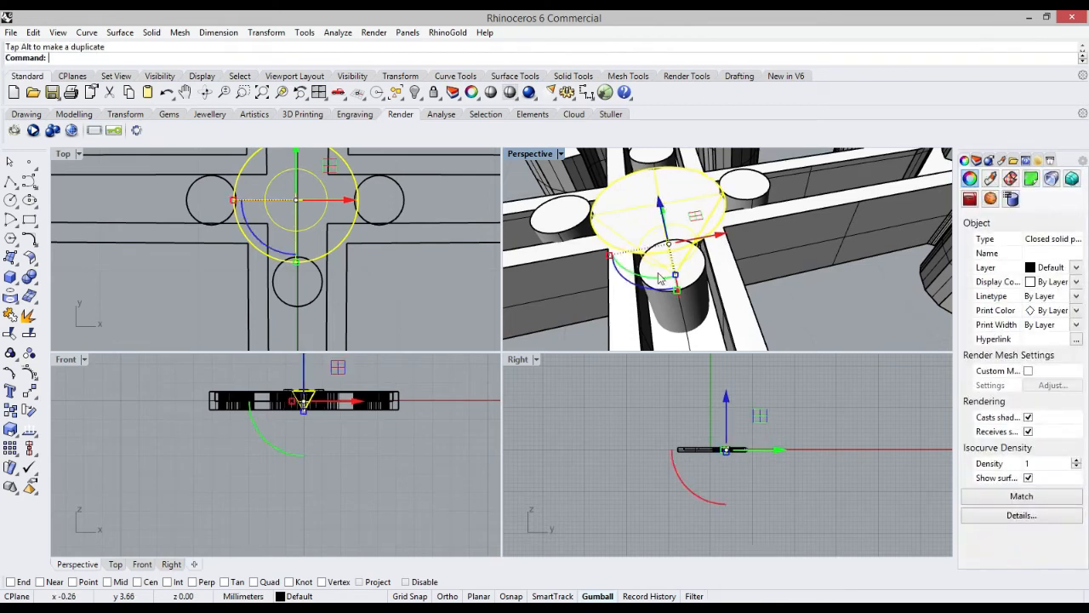
Try a Boolean difference of the cone and one side cylinder from the cross body, and undo it
click(720, 294)
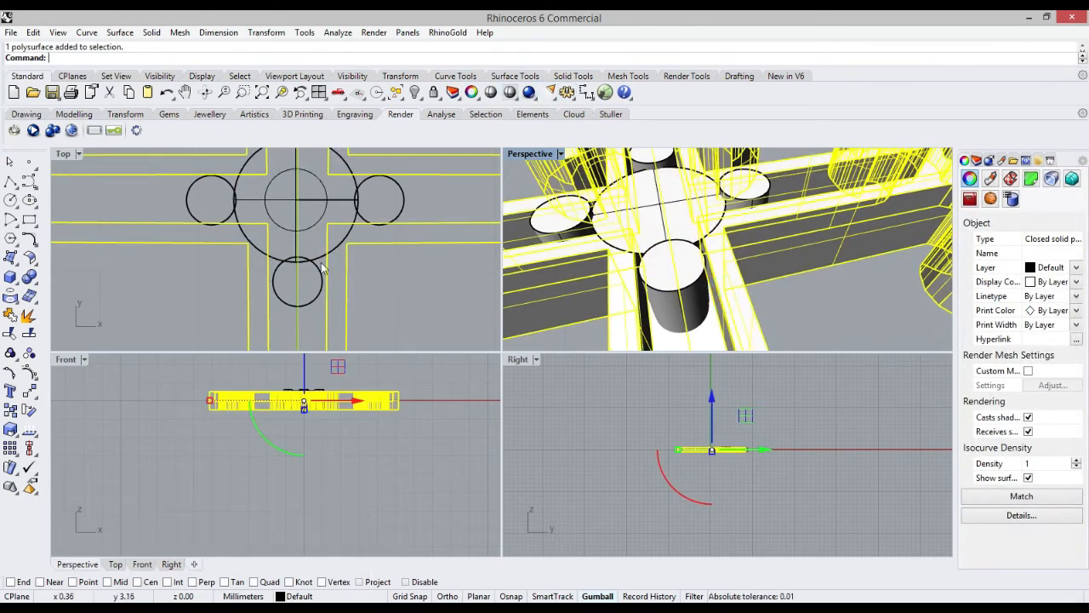
click(36, 282)
click(66, 285)
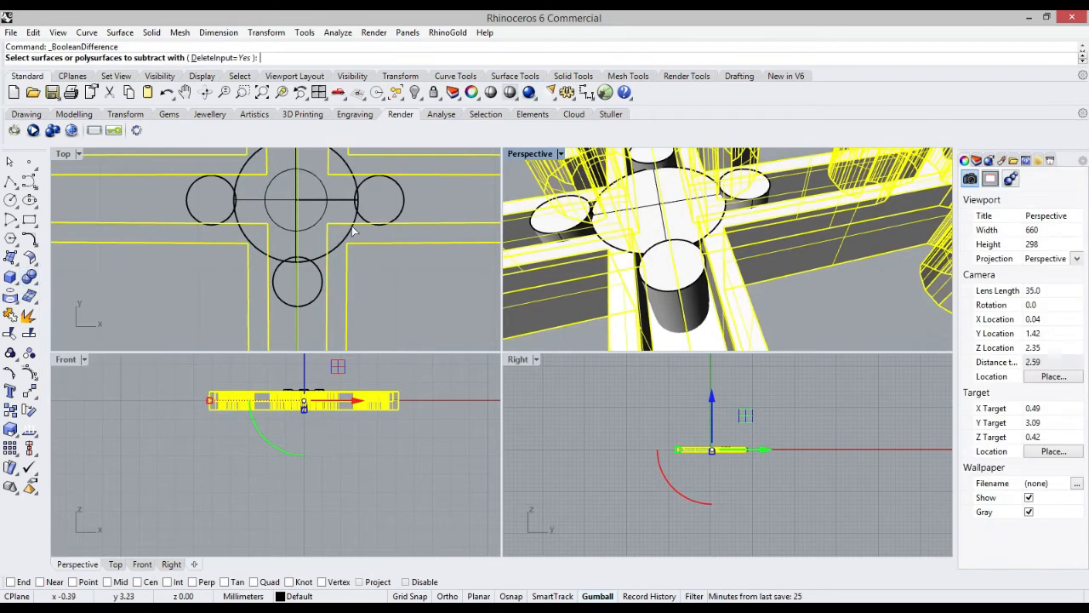
drag(366, 211, 319, 186)
key(Return)
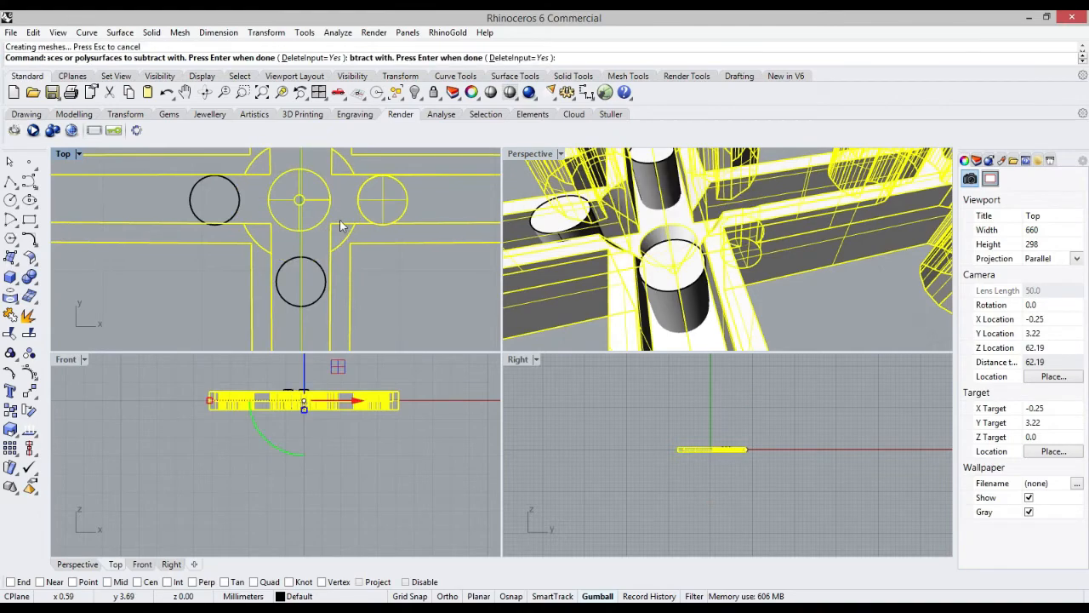
key(ctrl+z)
key(Escape)
Subtract only the inverted cone from the cross body to cut a conical seat at the crossing
drag(246, 234, 211, 257)
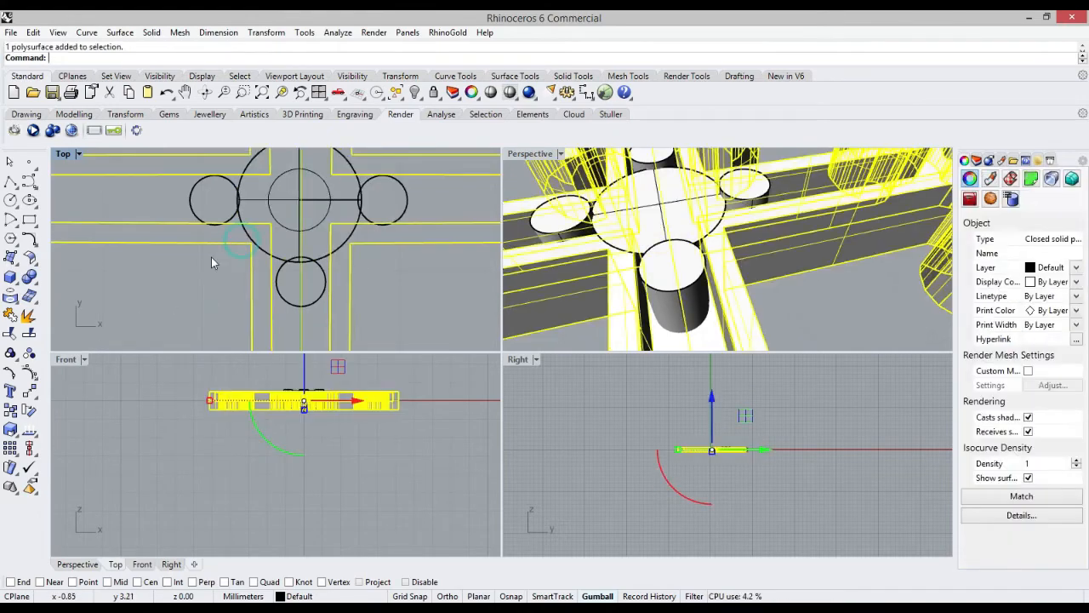
key(Return)
drag(283, 185, 271, 191)
key(Return)
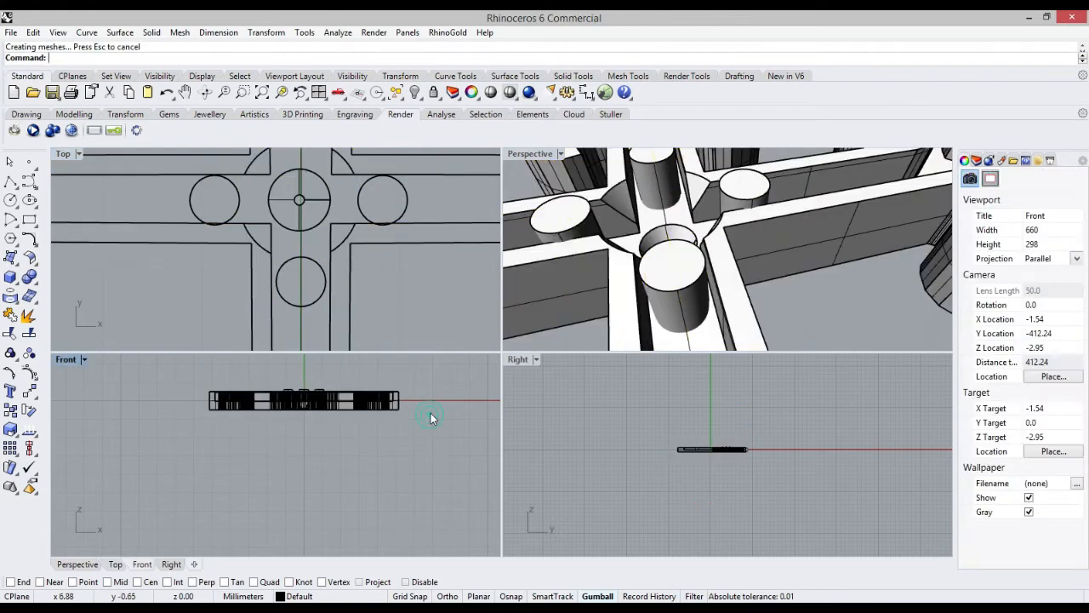
right_drag(607, 265, 667, 198)
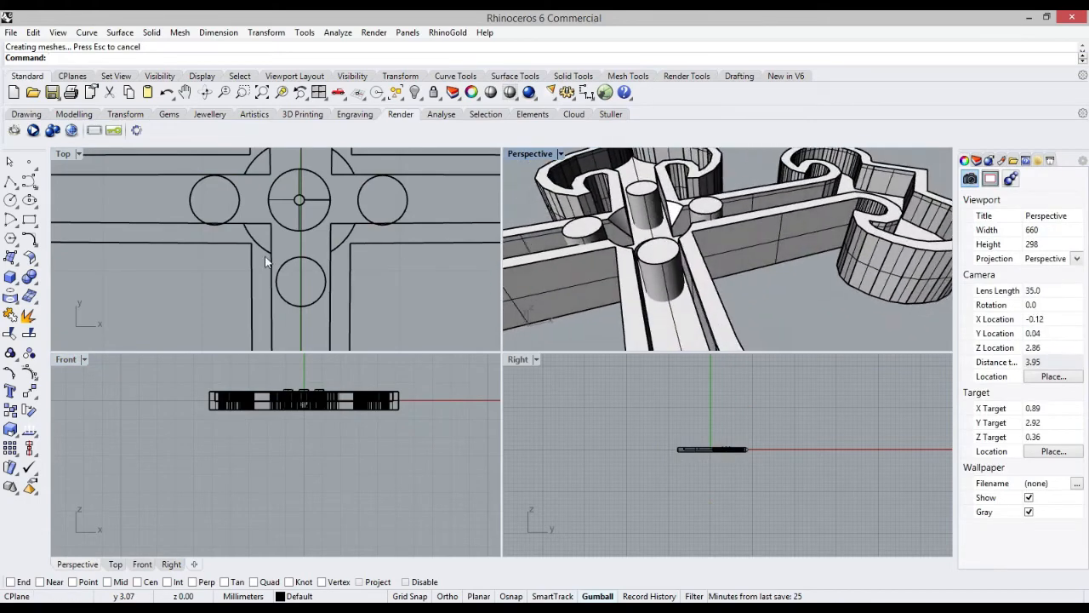
Try to fillet the top edges of all four cylinders with a radius of 1, and undo it
click(236, 201)
click(32, 281)
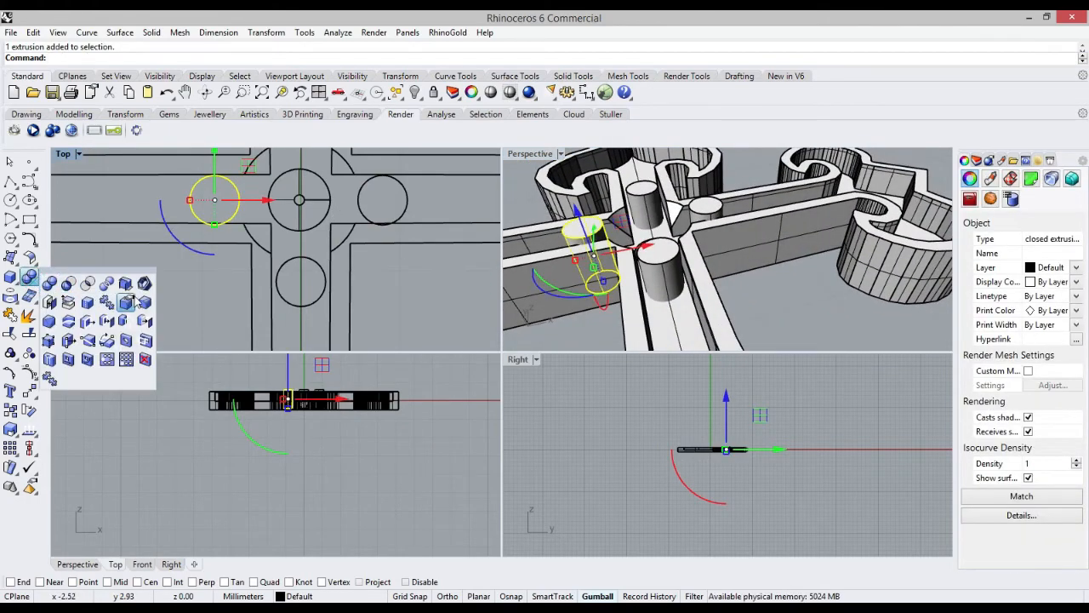
click(130, 299)
click(243, 201)
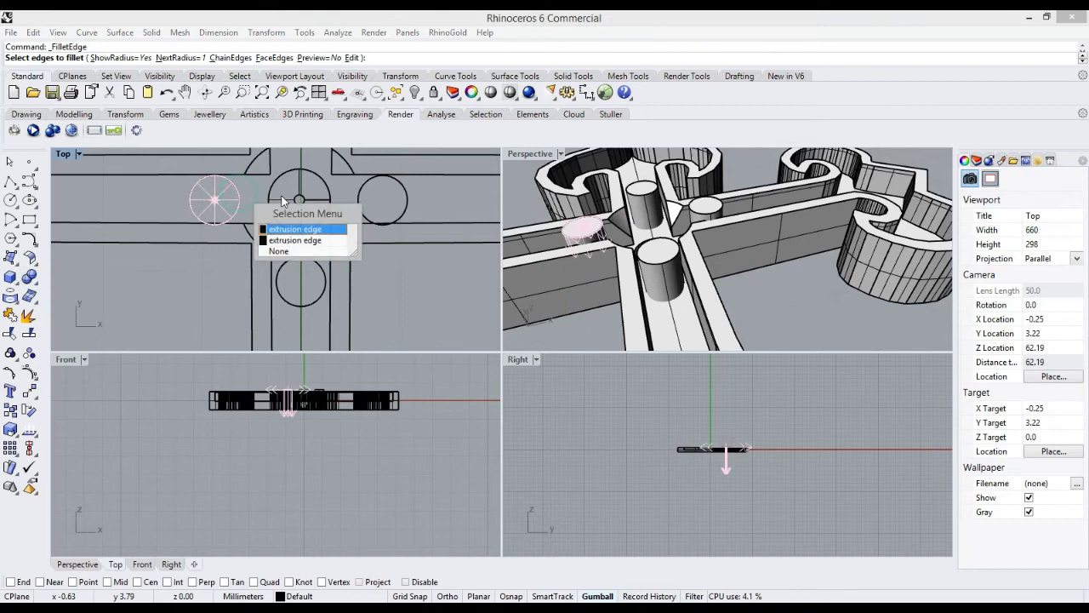
click(336, 223)
click(401, 185)
click(459, 221)
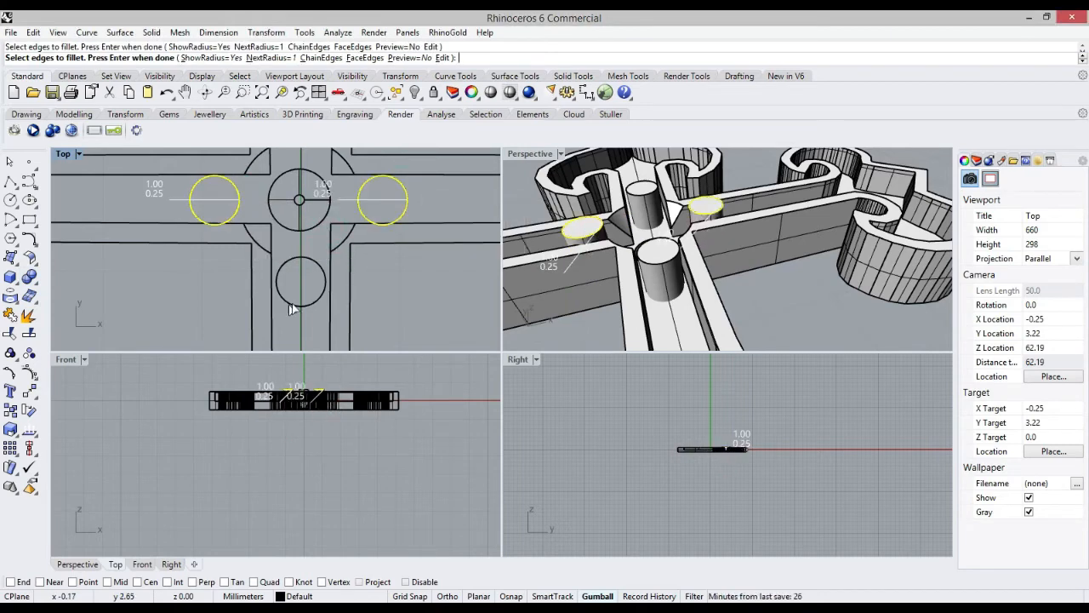
click(295, 299)
click(332, 324)
scroll(286, 345, down, 1)
scroll(300, 178, up, 2)
click(302, 179)
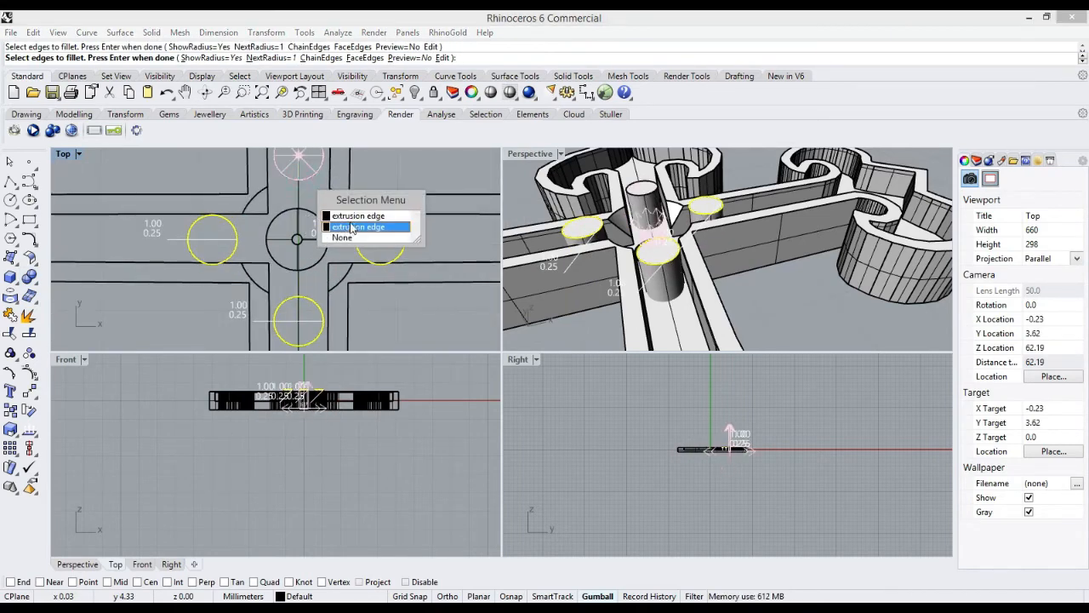
click(349, 215)
key(Return)
key(Return)
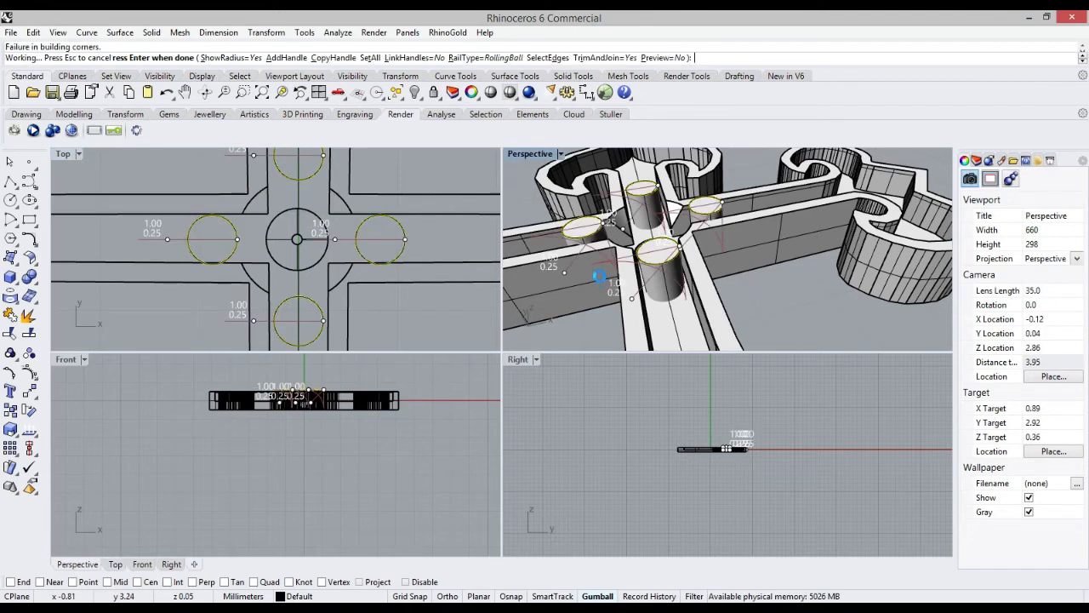
key(ctrl+z)
Try to fillet the four cylinders' top edges with a radius of 0.5, and undo it
right_click(325, 322)
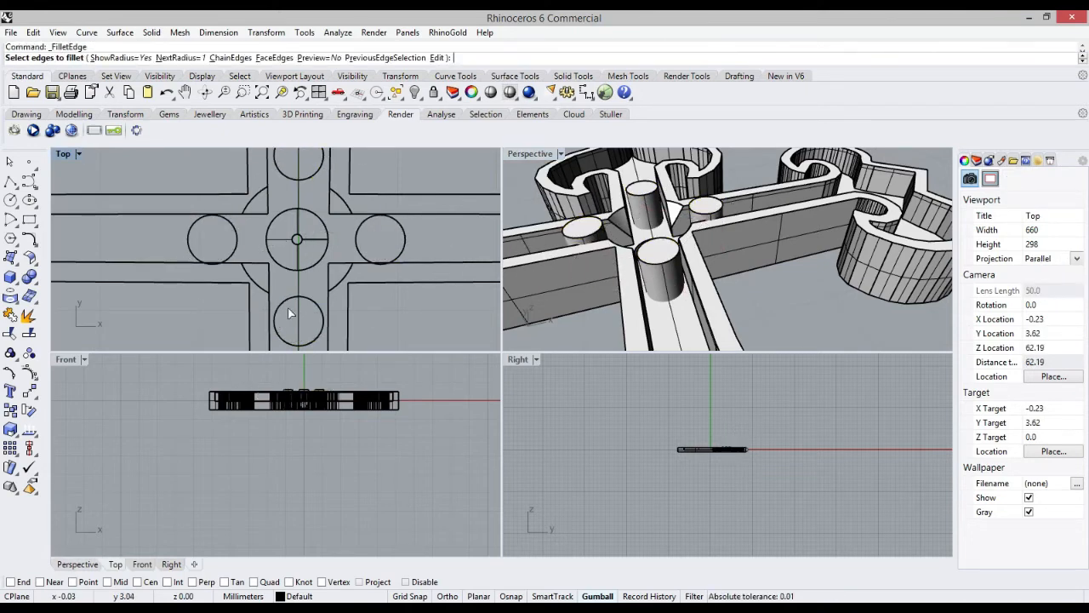
key(Return)
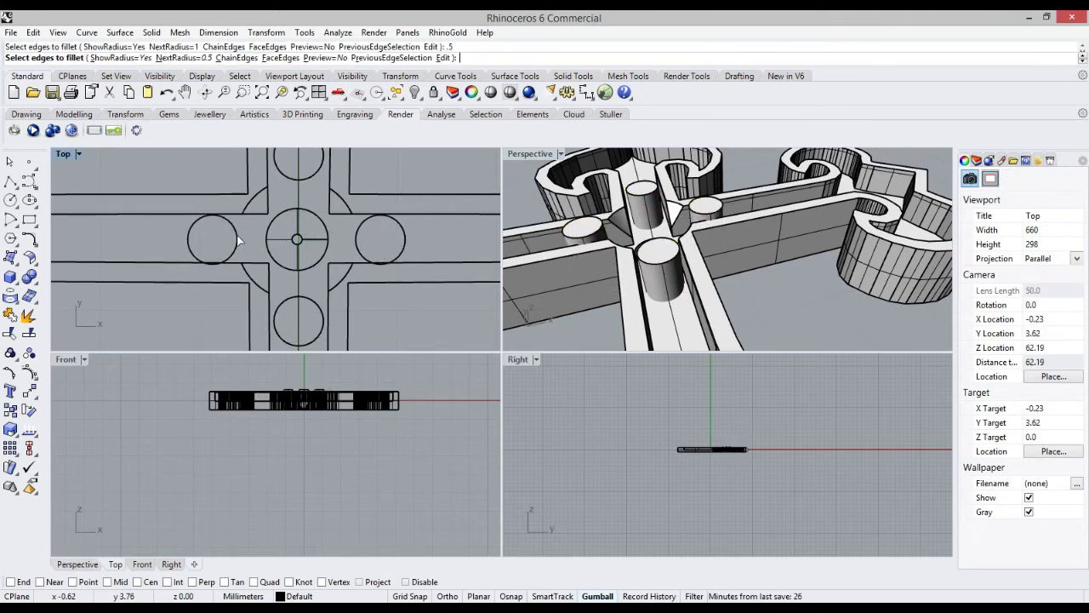
click(237, 244)
click(304, 272)
click(321, 321)
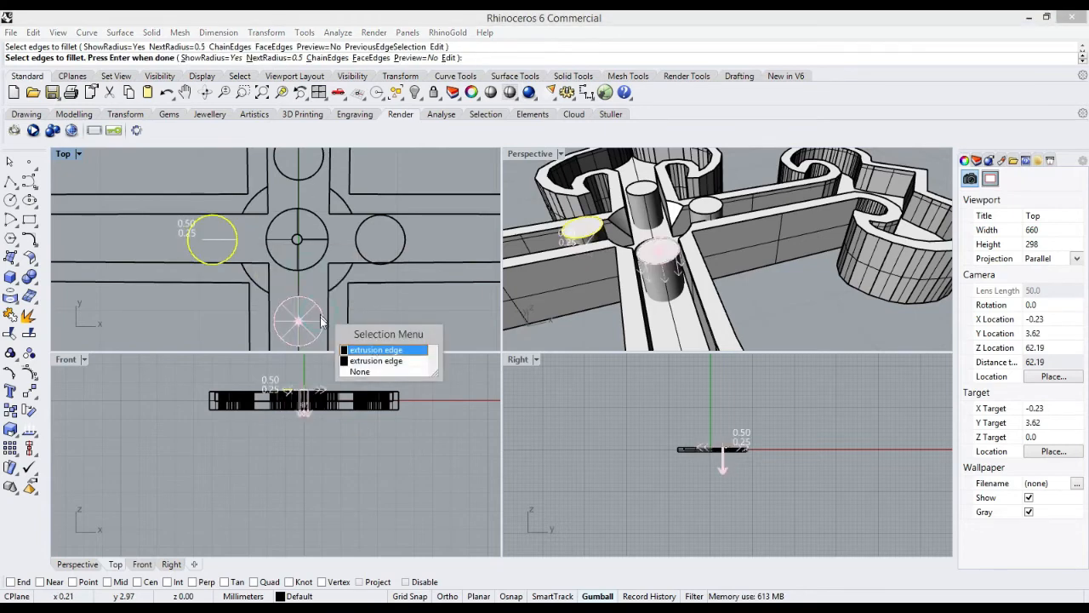
click(375, 350)
click(400, 254)
click(457, 283)
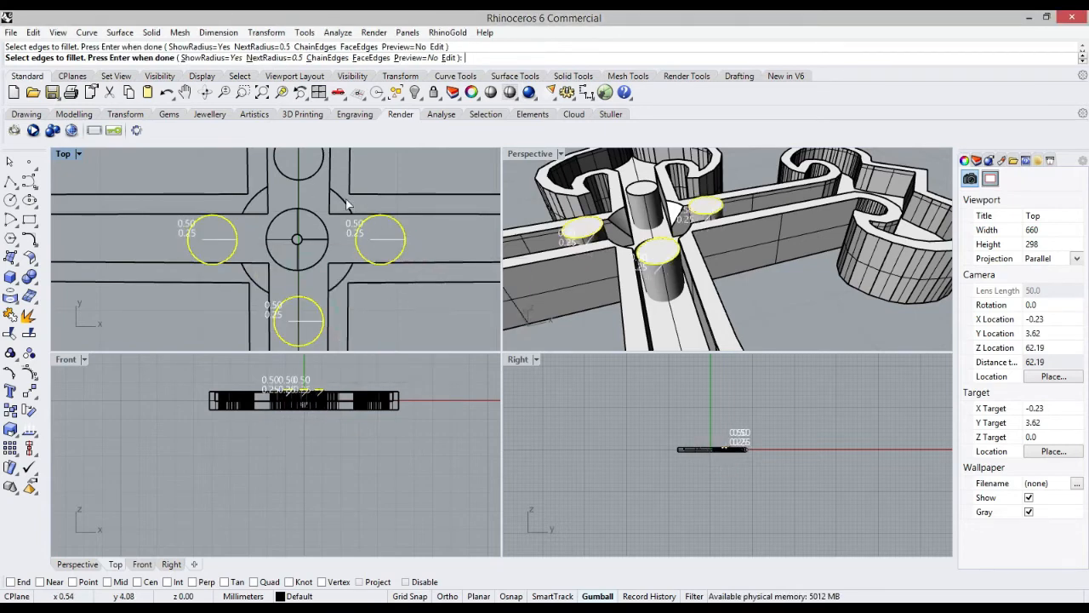
click(302, 183)
key(Return)
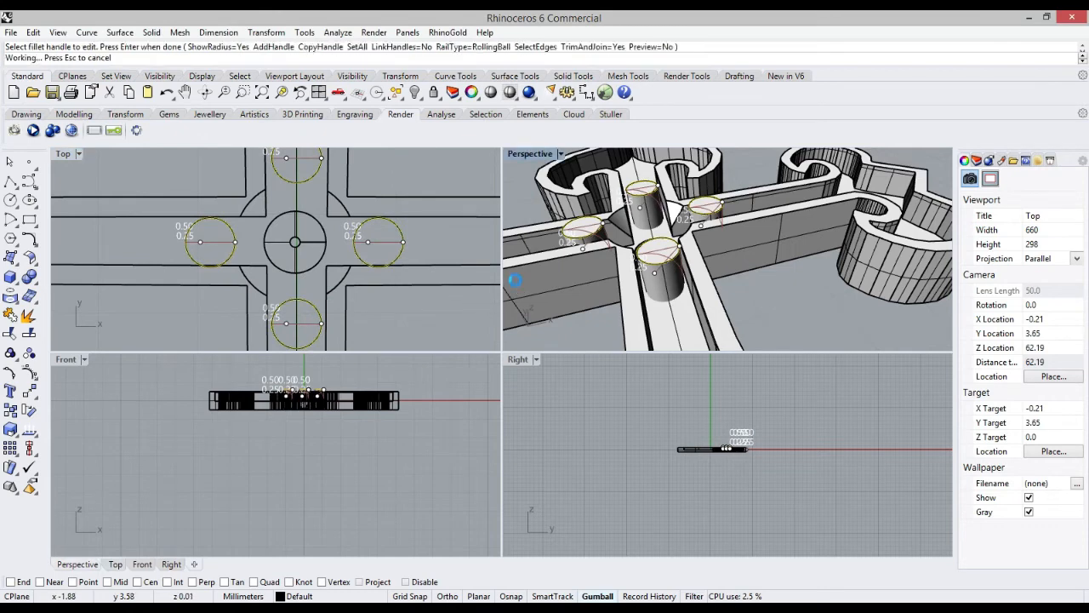
key(Return)
key(ctrl+z)
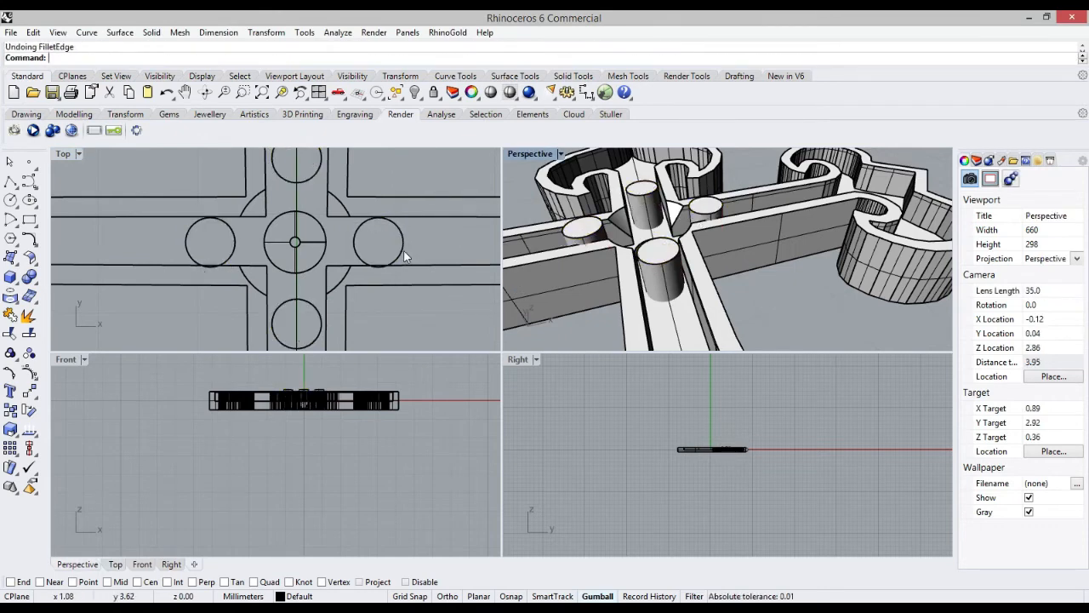
Fillet the top edges of the four cylinders around the stone seat with a radius of 0.1
key(Return)
click(403, 239)
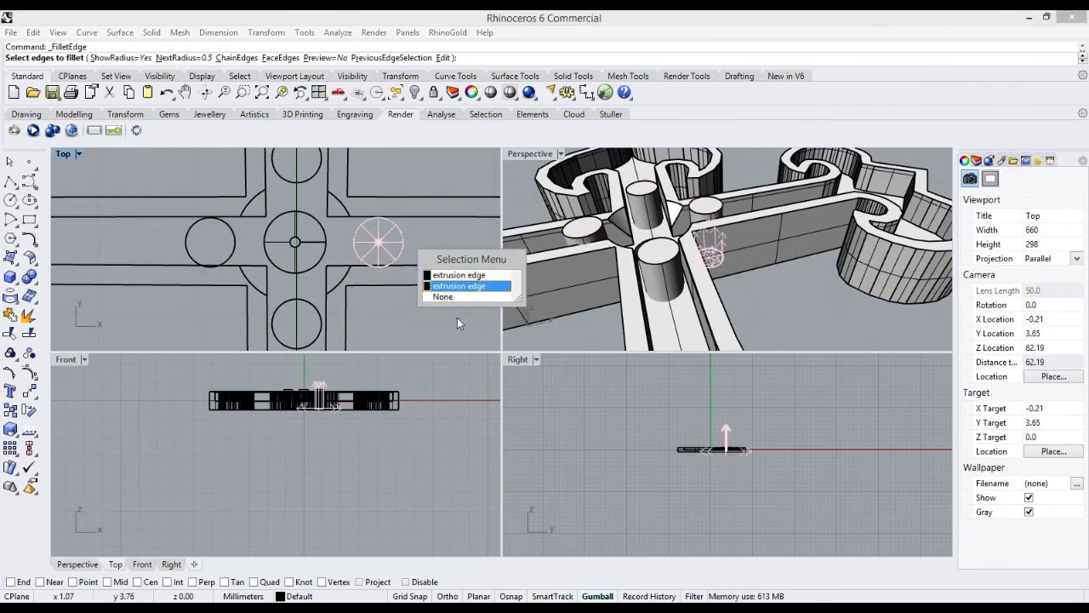
click(463, 296)
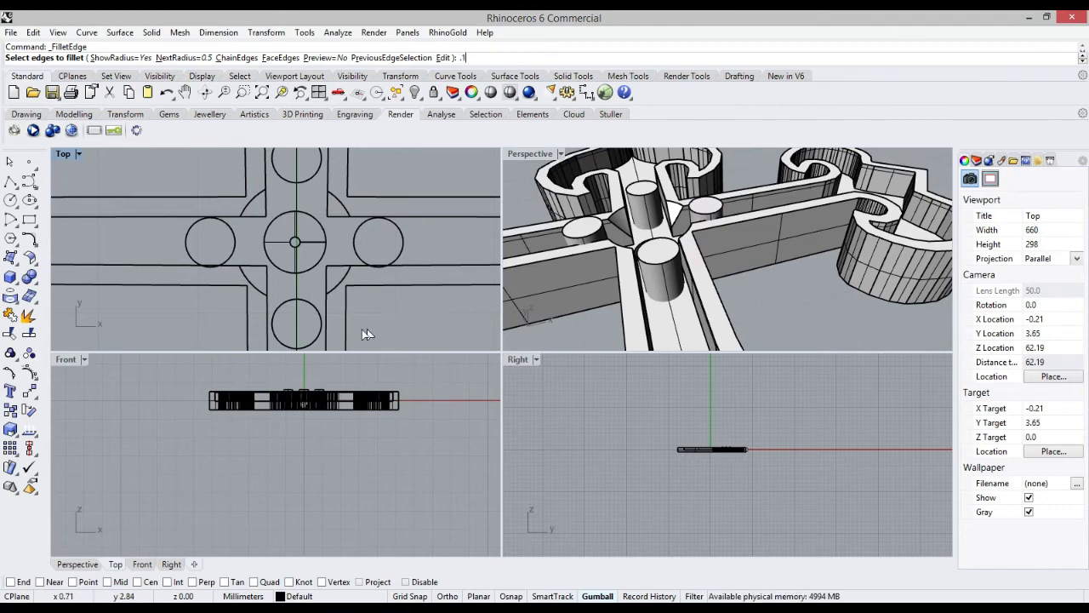
text(.1)
key(Return)
click(320, 312)
click(392, 356)
click(401, 231)
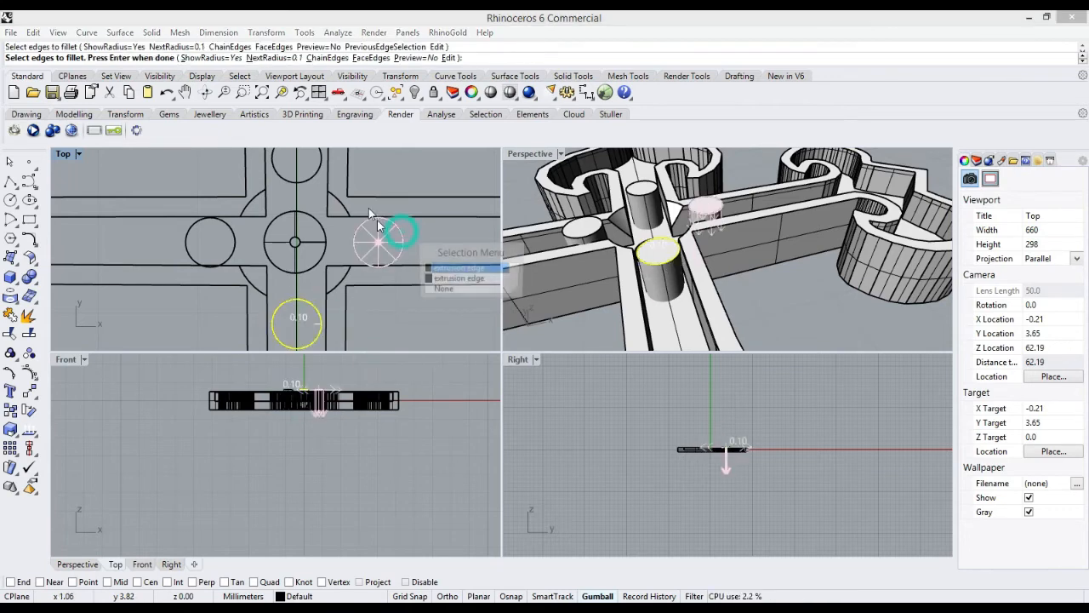
click(460, 268)
click(316, 170)
click(358, 228)
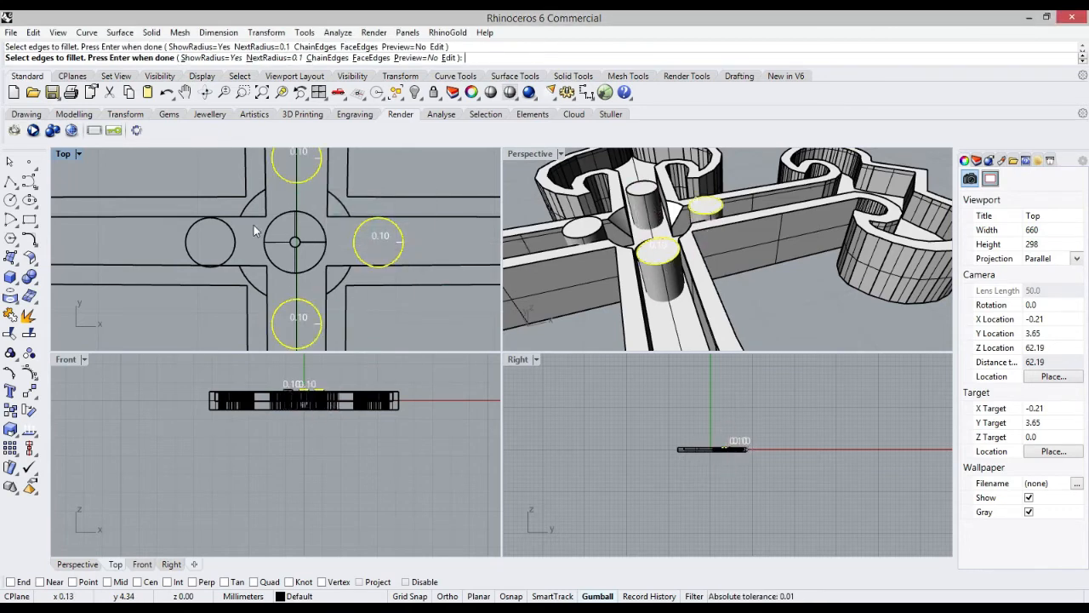
click(232, 237)
click(281, 284)
key(Return)
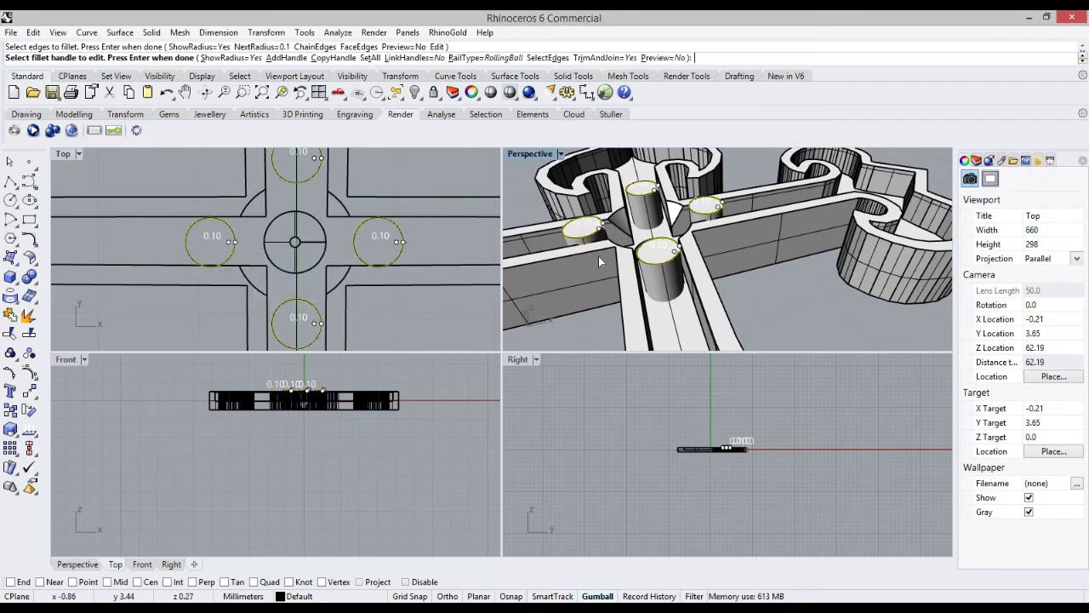
key(Return)
right_drag(598, 256, 627, 222)
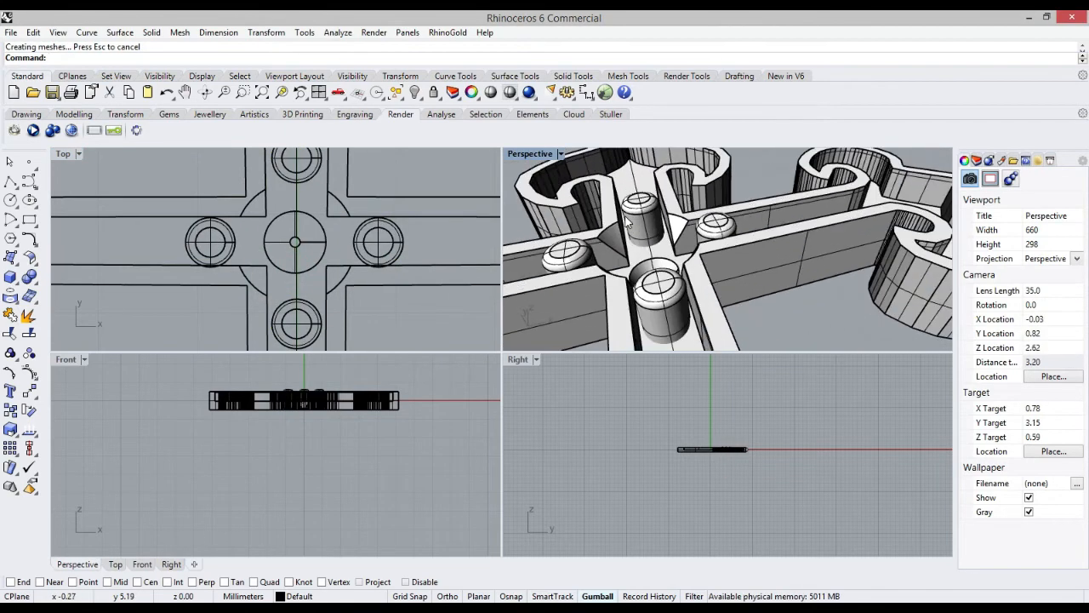
Examine the filleted prongs on the cross from above and in a low side view
click(400, 290)
scroll(371, 287, down, 5)
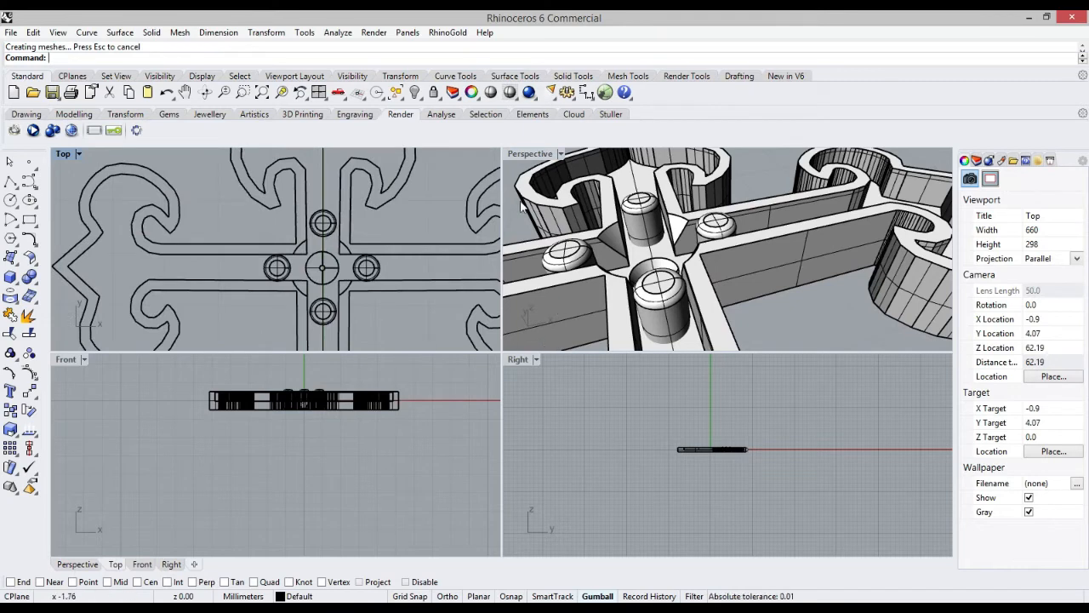
scroll(430, 262, down, 3)
click(259, 263)
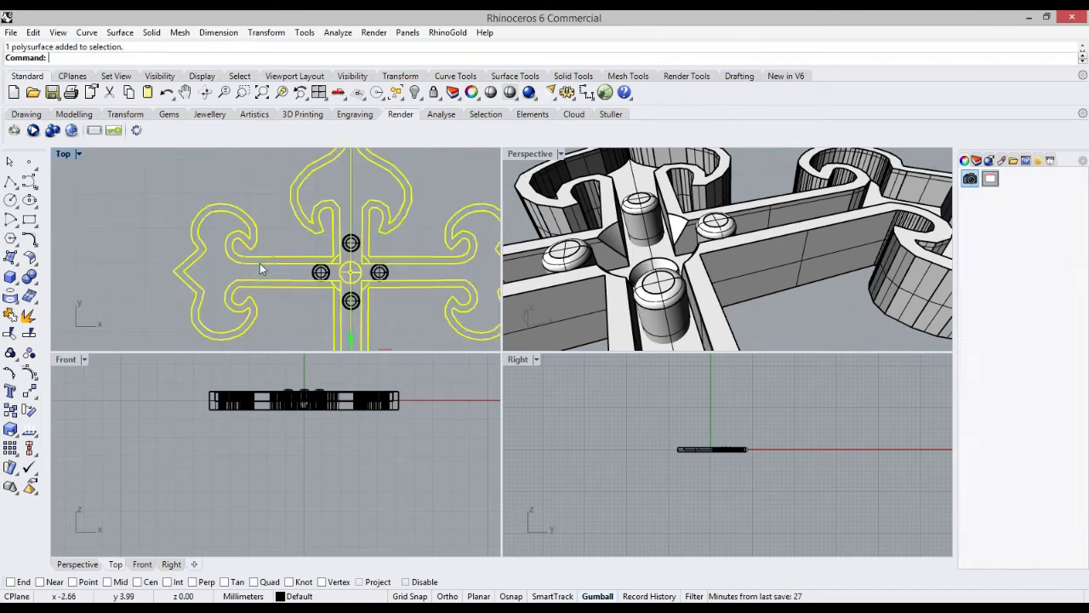
click(160, 254)
scroll(404, 255, down, 1)
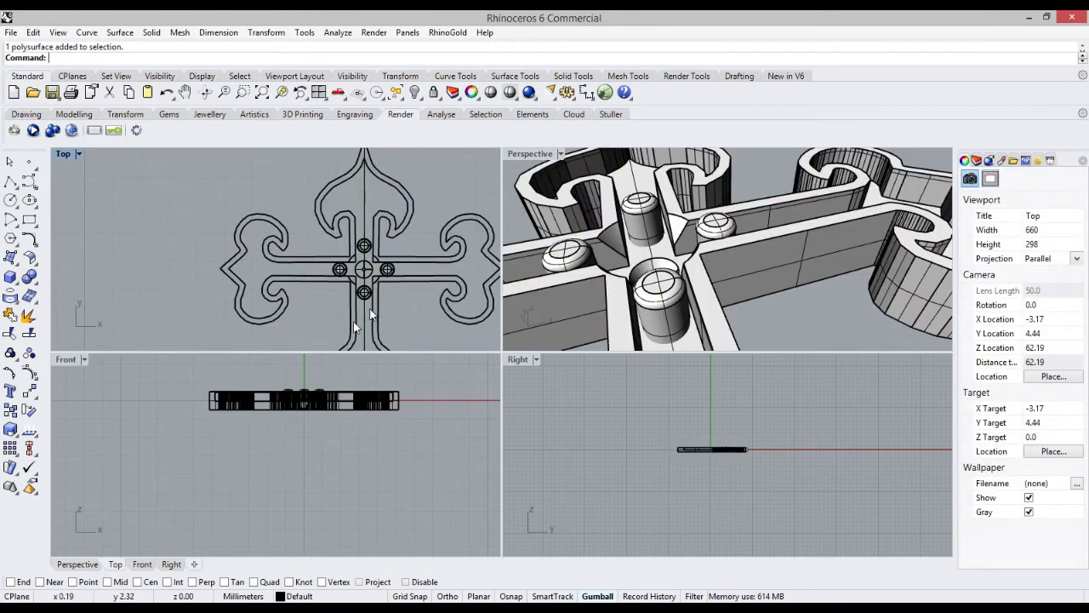
scroll(389, 266, up, 1)
scroll(381, 281, down, 8)
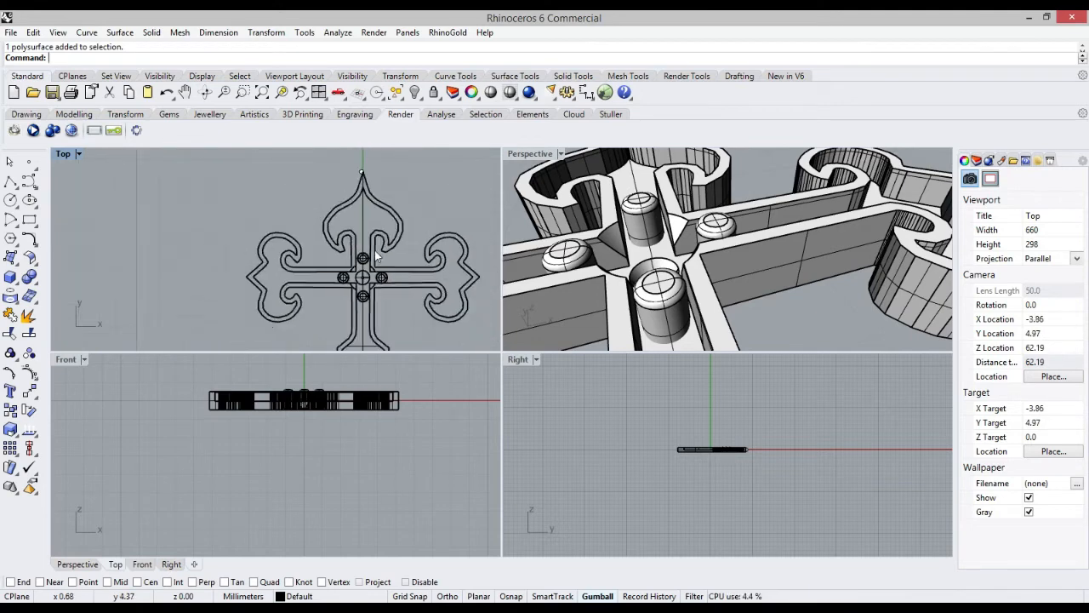
right_drag(691, 306, 651, 355)
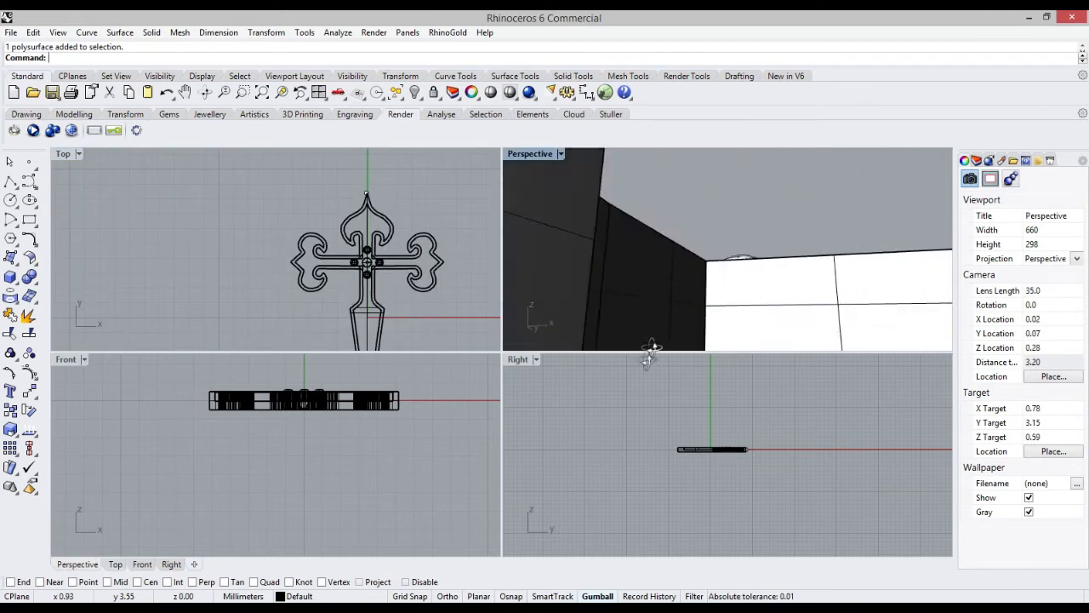
scroll(646, 340, down, 5)
Lower all four rounded prongs together so that they protrude only slightly above the cross body
scroll(377, 288, up, 11)
click(363, 274)
shift+click(311, 225)
shift+click(266, 270)
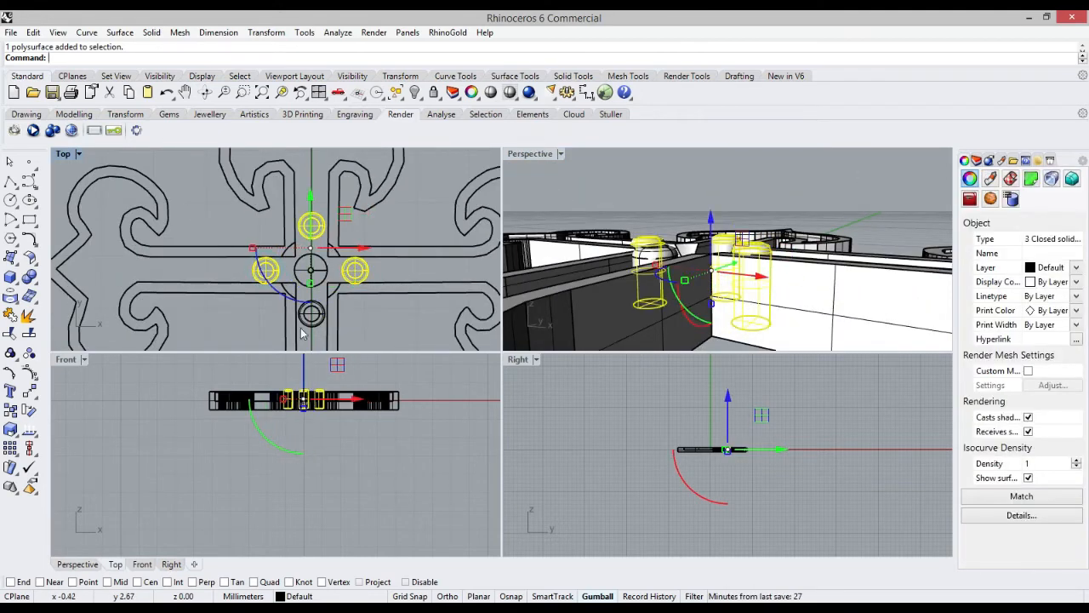
shift+click(312, 313)
scroll(302, 408, up, 12)
drag(311, 412, 311, 432)
scroll(332, 500, down, 5)
scroll(326, 406, up, 5)
scroll(349, 426, down, 2)
click(412, 431)
right_drag(710, 241, 902, 349)
scroll(720, 243, down, 16)
scroll(733, 228, down, 6)
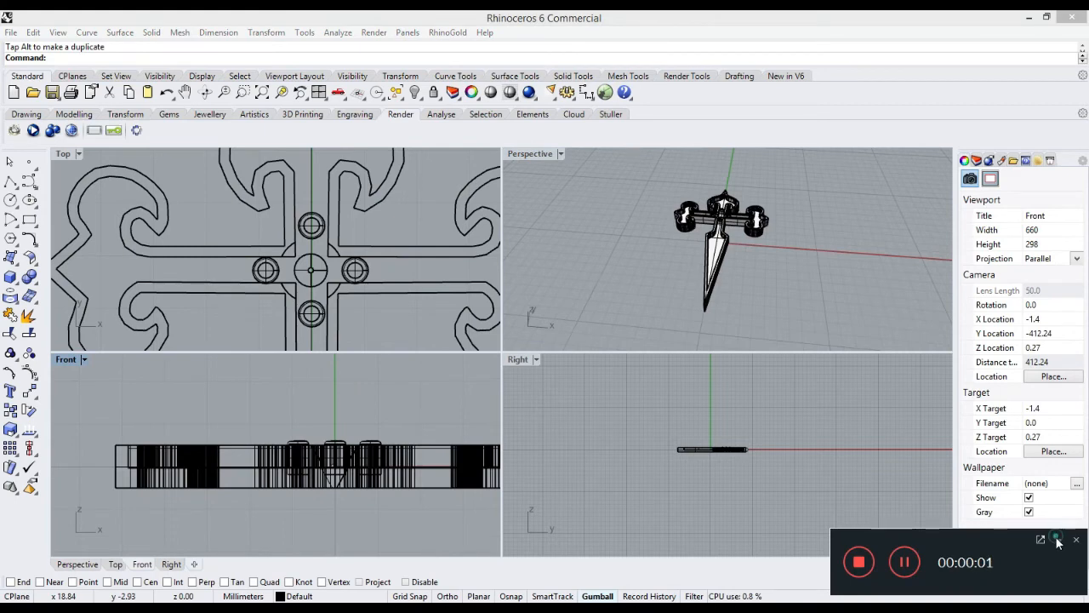
Create a short solid cylinder centred on the vertical axis just beyond the cross's upper tip, extending to both sides and overlapping the tip
click(1056, 539)
scroll(358, 396, down, 4)
scroll(340, 307, down, 12)
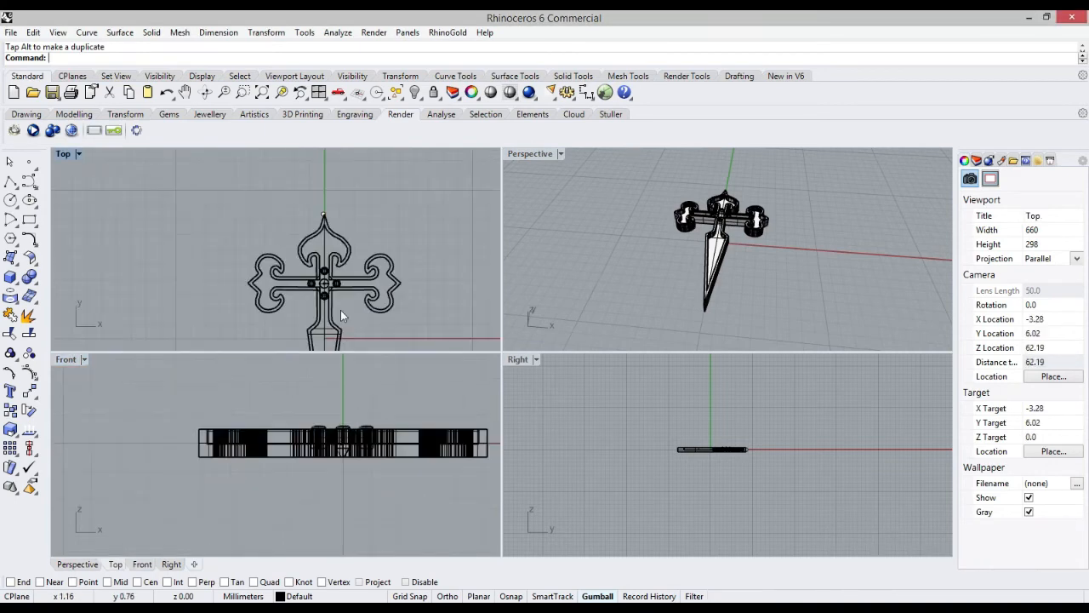
scroll(340, 243, up, 4)
scroll(340, 205, down, 2)
scroll(340, 166, up, 4)
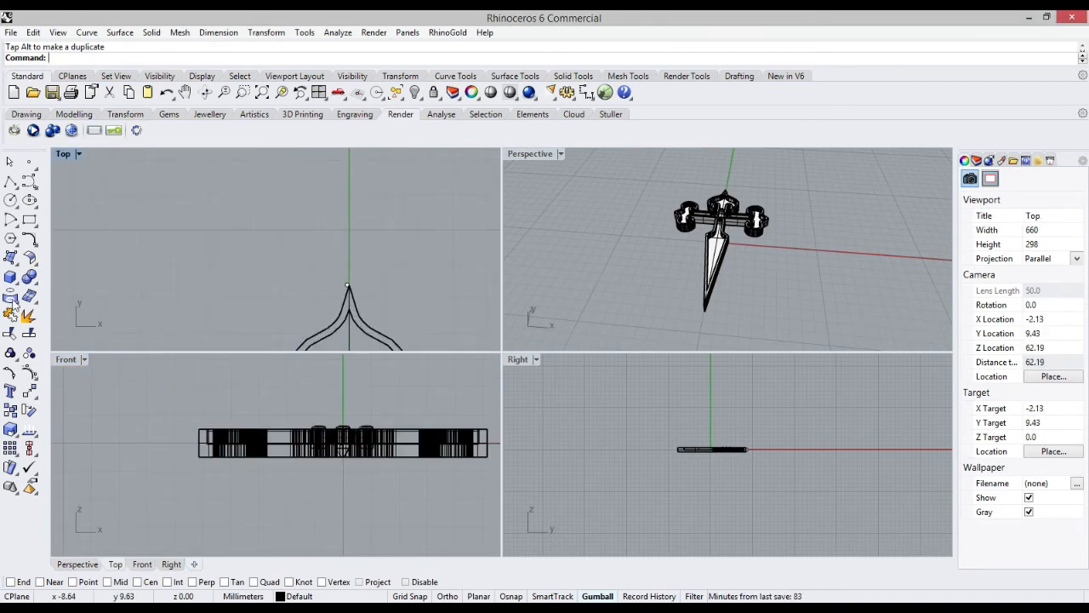
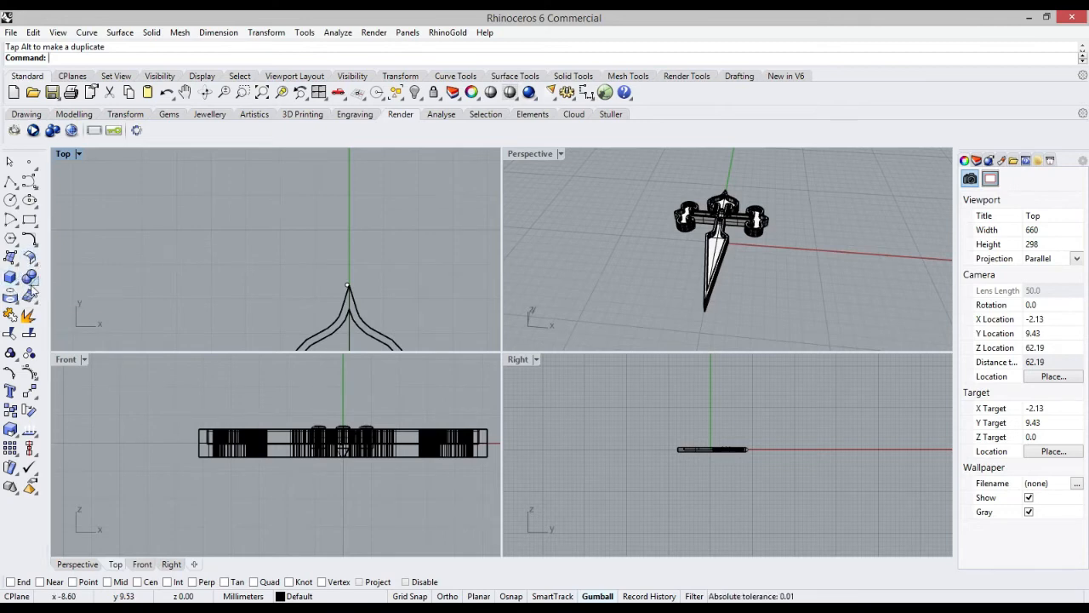
click(16, 282)
click(48, 285)
scroll(360, 247, up, 2)
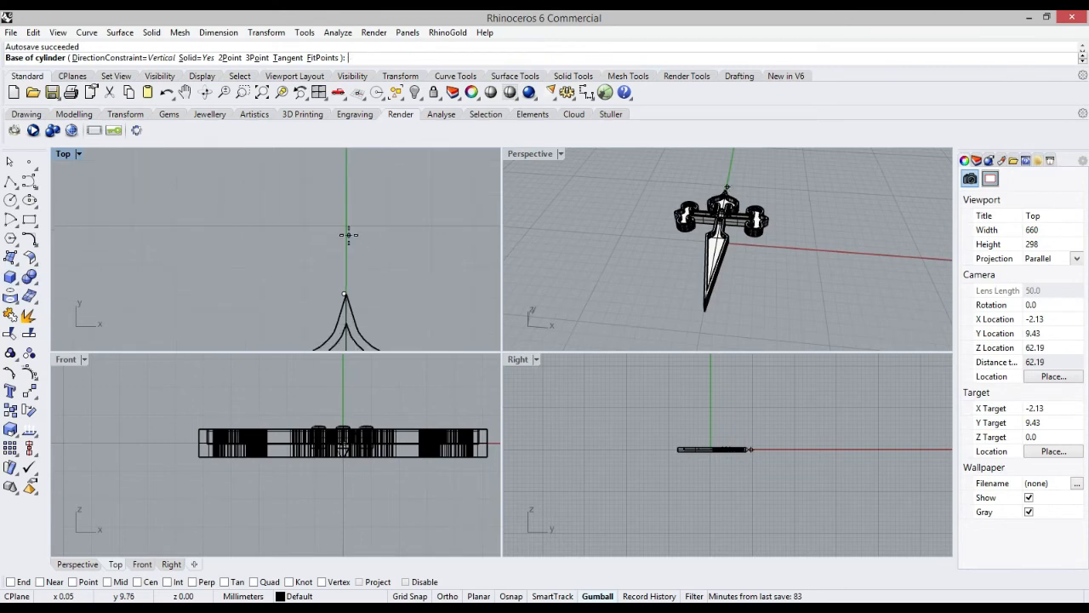
click(345, 246)
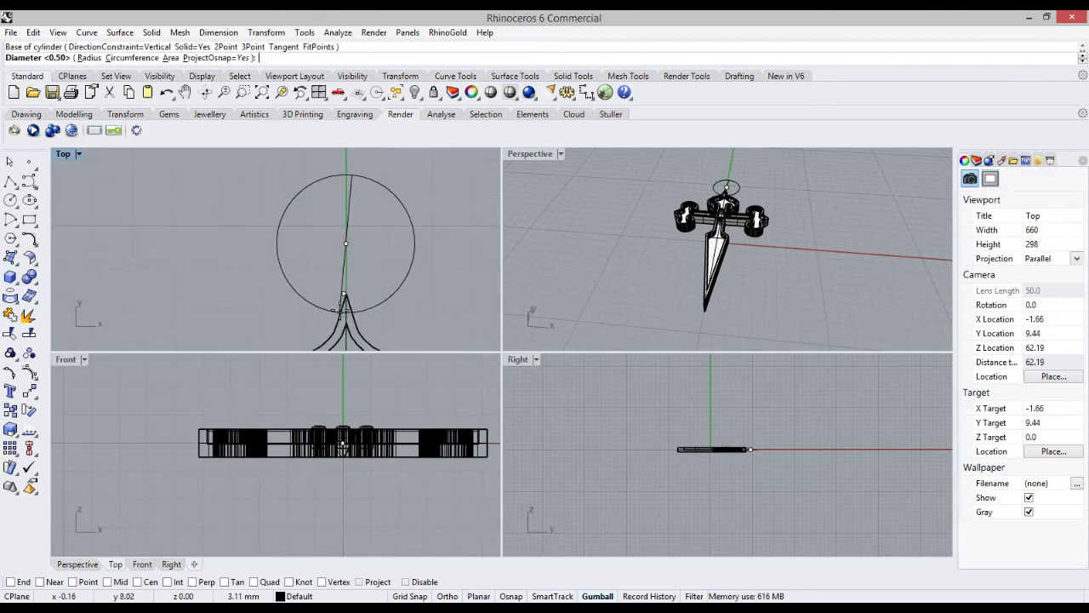
click(342, 319)
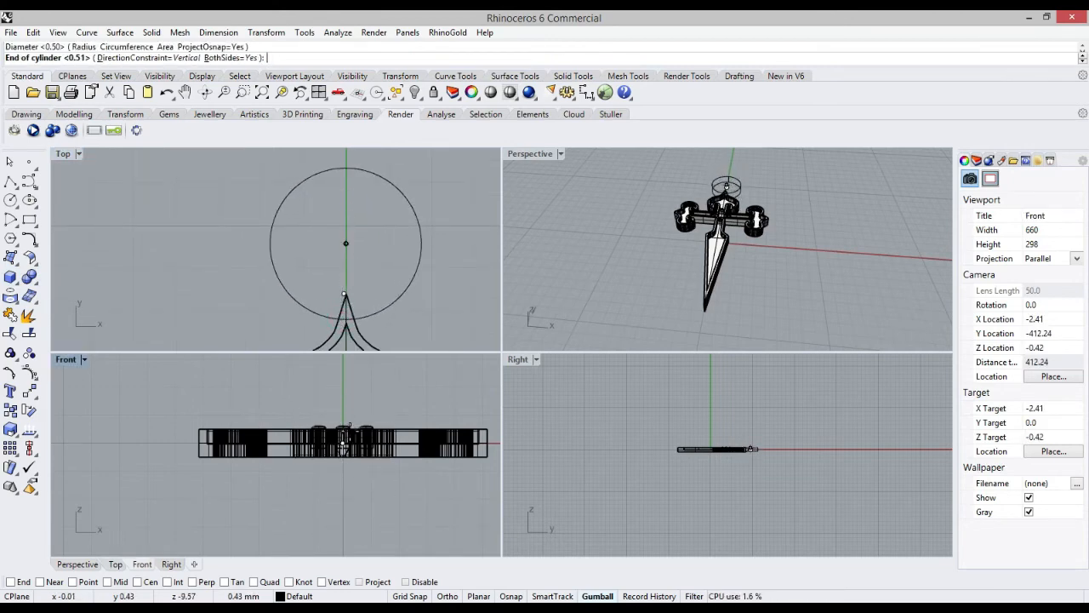
click(343, 435)
middle_click(788, 284)
scroll(806, 219, up, 4)
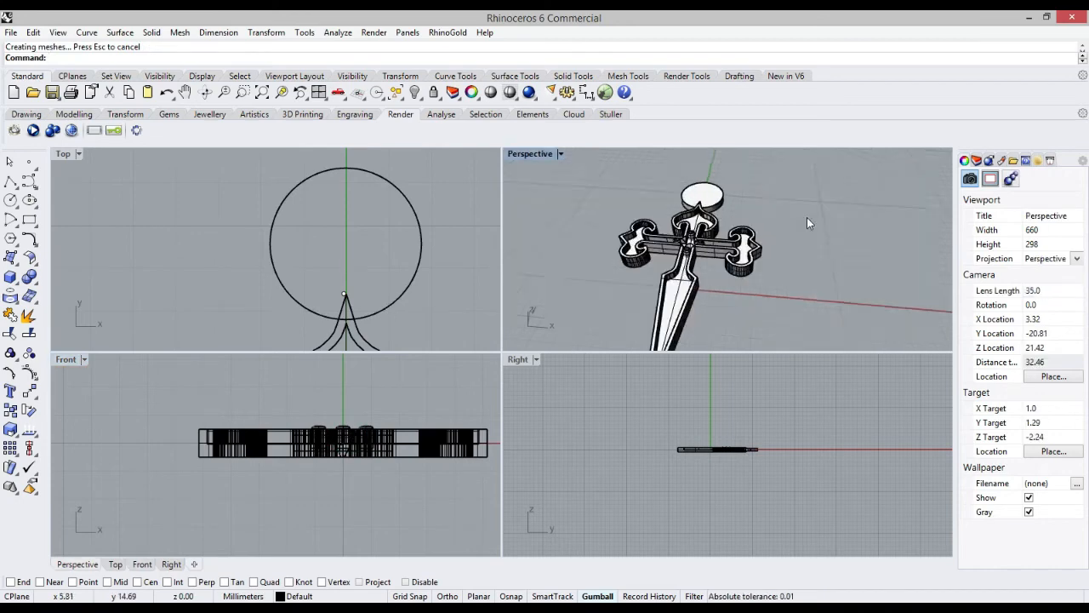
Scale the cylinder at the cross's upper tip down uniformly and move it slightly toward the cross
right_drag(807, 219, 763, 215)
scroll(763, 215, up, 3)
click(749, 231)
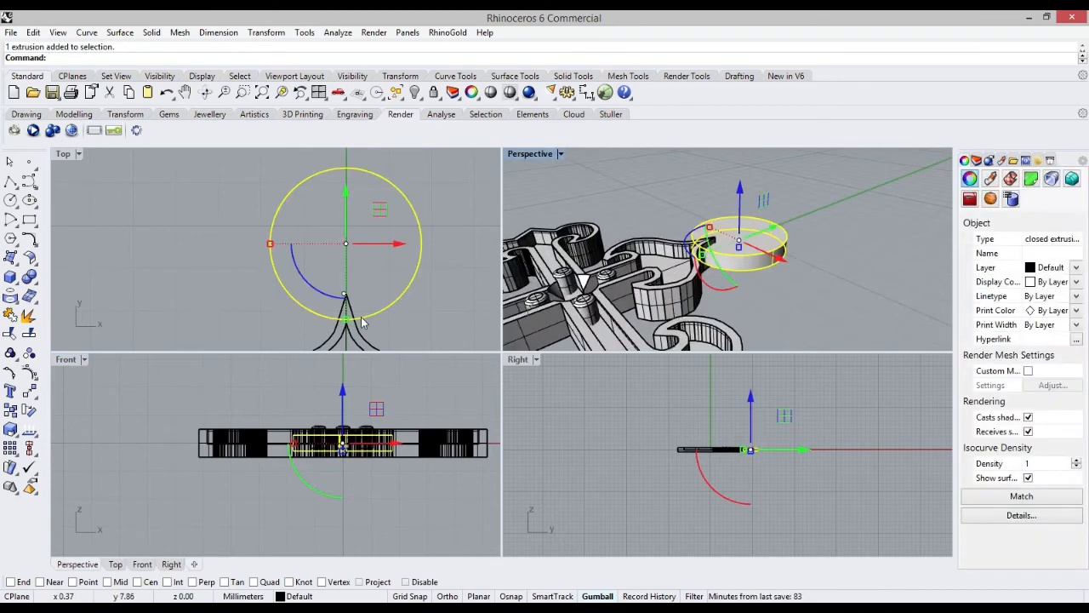
shift+drag(347, 322, 346, 304)
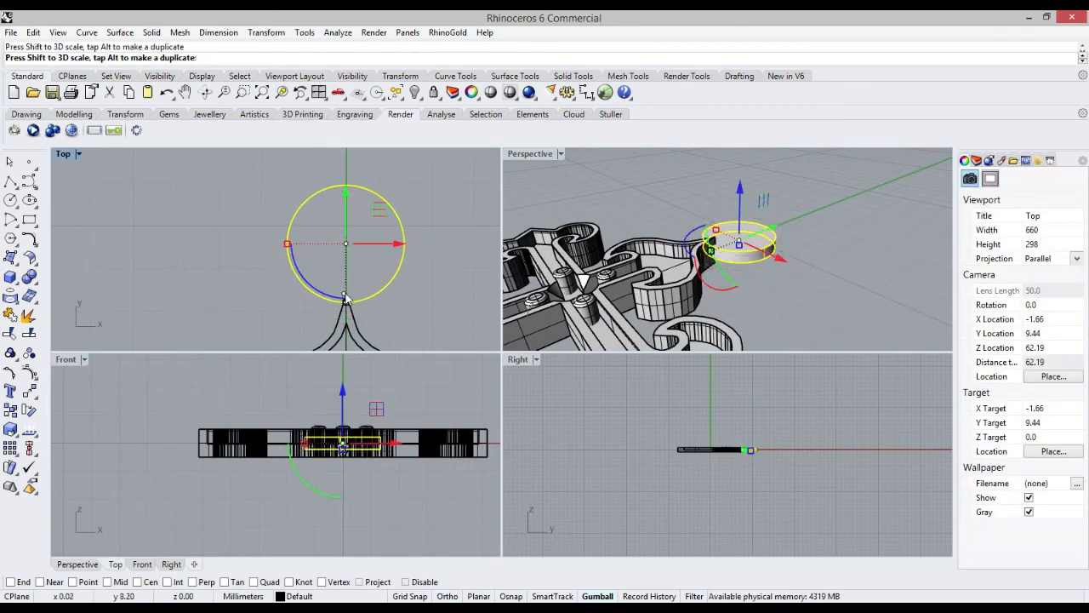
drag(345, 197, 346, 219)
click(763, 171)
right_drag(809, 290, 714, 164)
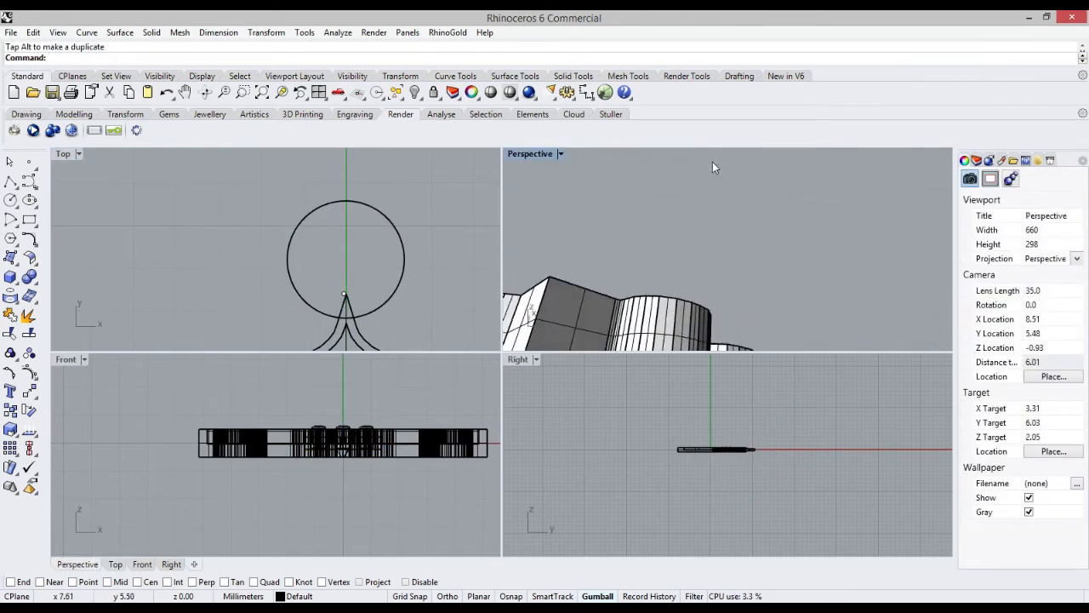
scroll(713, 167, down, 5)
right_drag(715, 230, 773, 218)
Duplicate the tip cylinder in place, scale the copy to about half the diameter, and stretch it vertically through the original
click(380, 263)
click(401, 246)
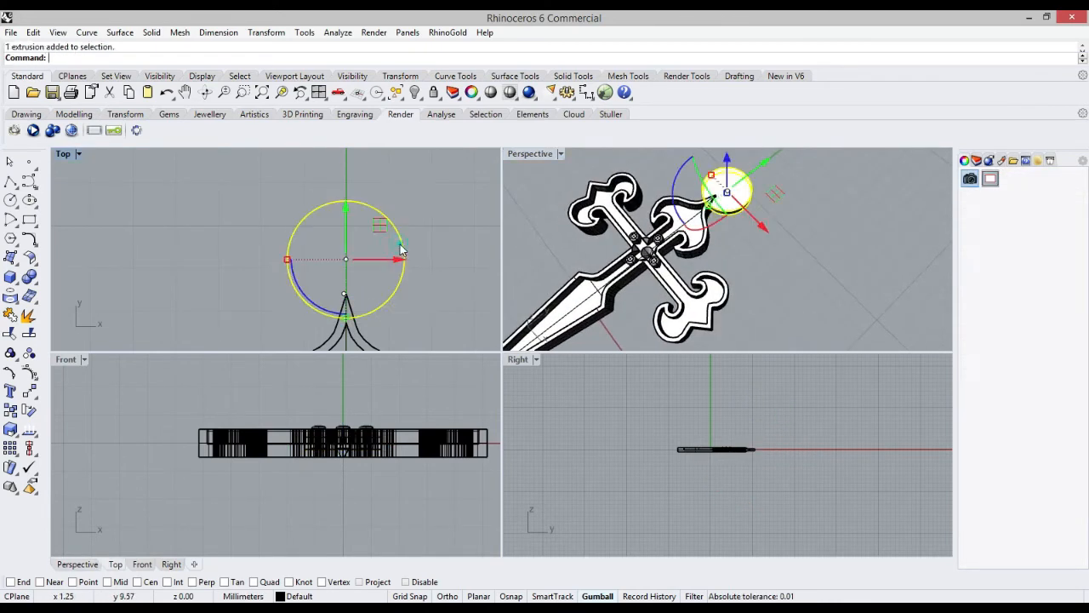
key(ctrl+c)
key(ctrl+v)
drag(346, 326, 376, 295)
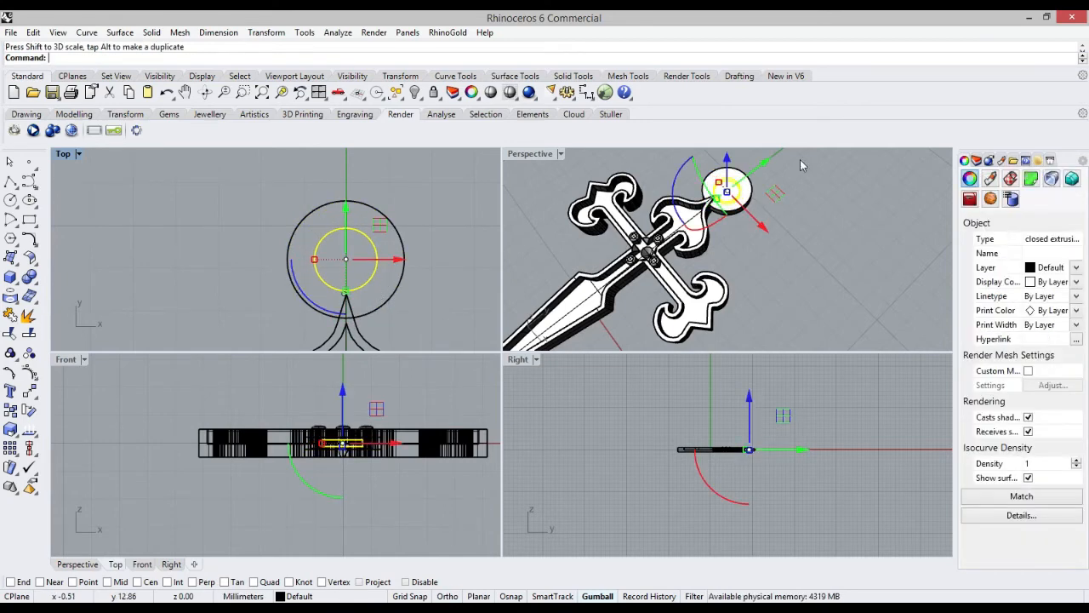
scroll(366, 412, up, 5)
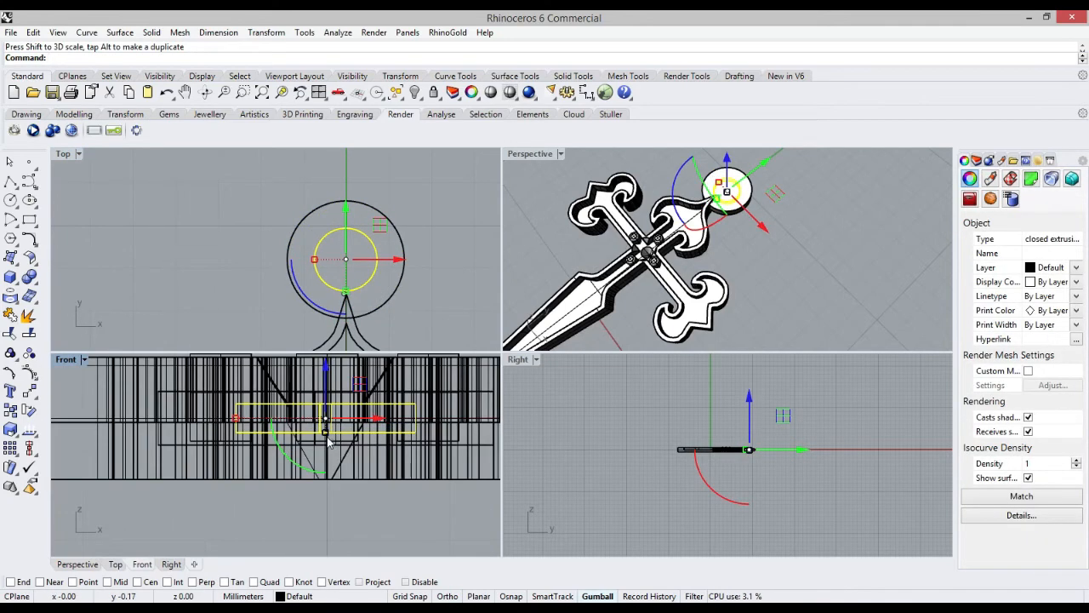
drag(326, 433, 394, 545)
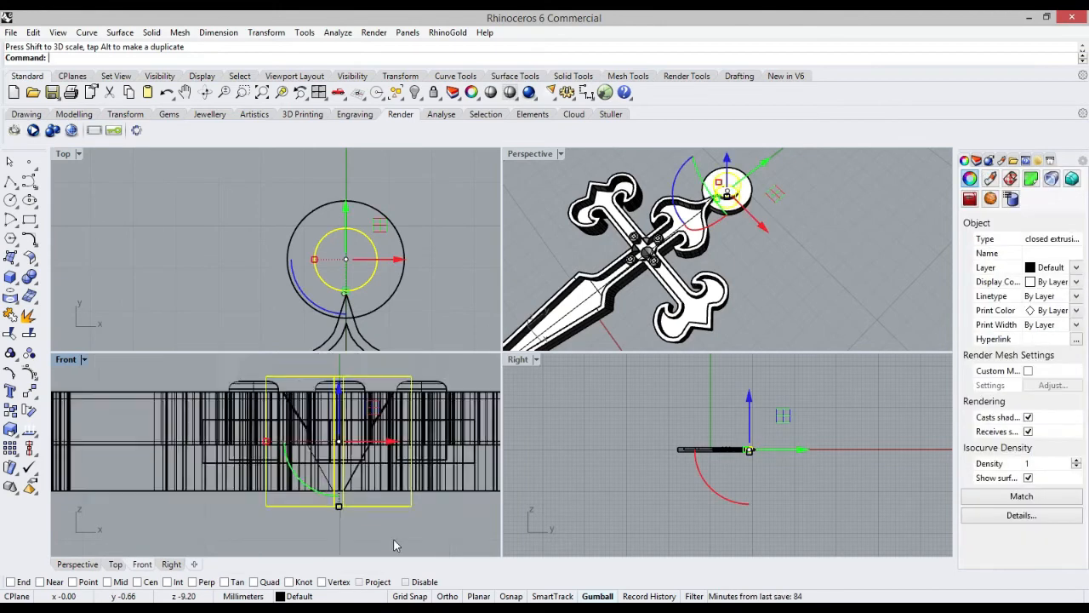
scroll(394, 545, down, 2)
scroll(850, 187, up, 3)
Subtract the tall inner cylinder from the outer one with Boolean Difference to form a ring
click(713, 178)
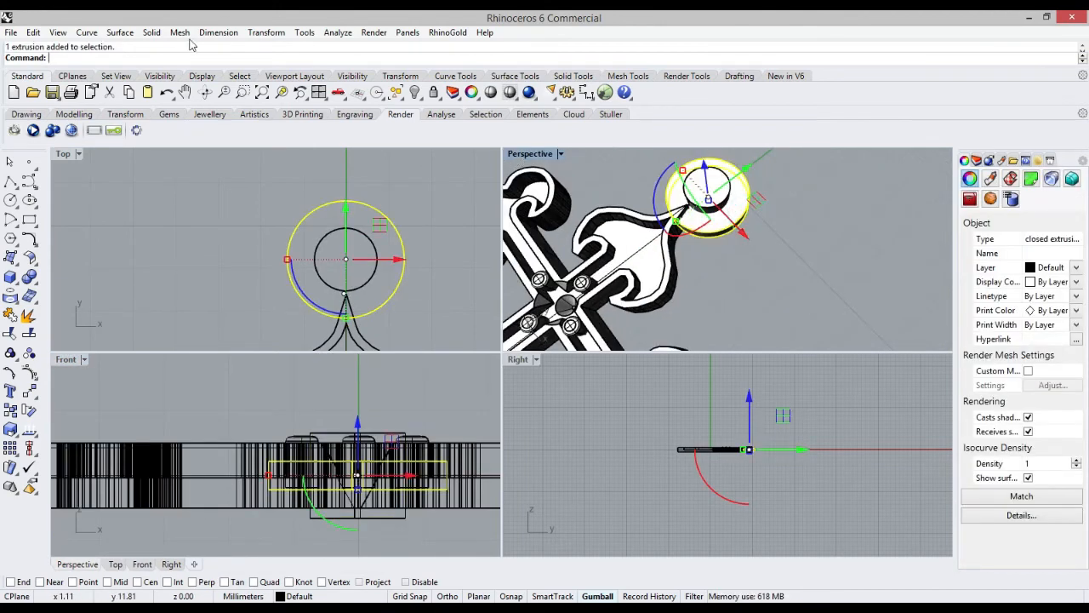
click(32, 280)
click(68, 284)
drag(388, 228, 358, 251)
key(Return)
right_drag(656, 247, 582, 259)
scroll(595, 256, down, 5)
key(Return)
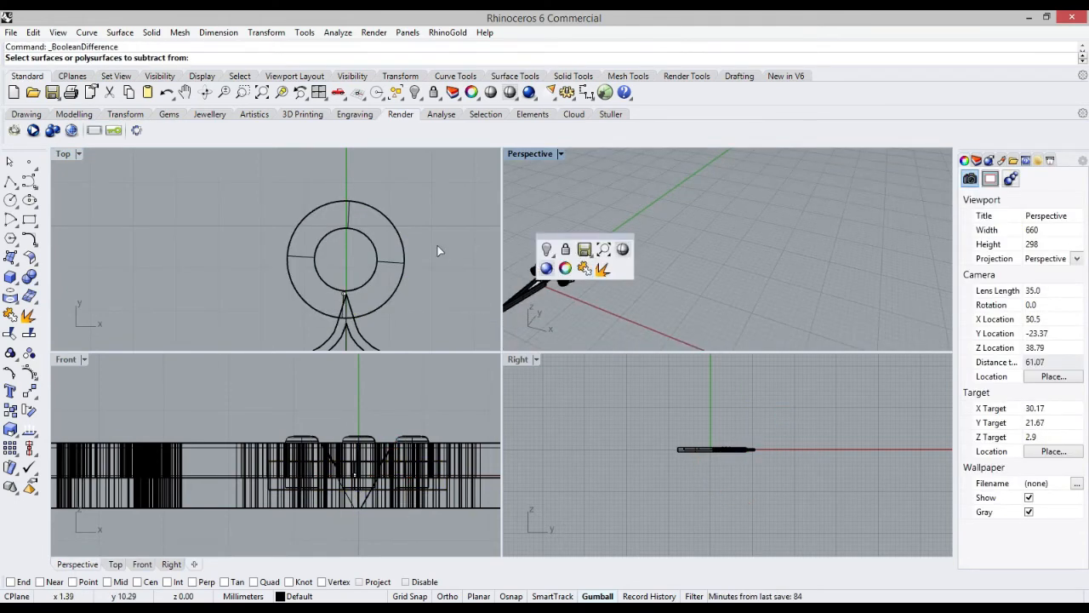
click(404, 250)
scroll(564, 295, up, 12)
scroll(369, 482, up, 8)
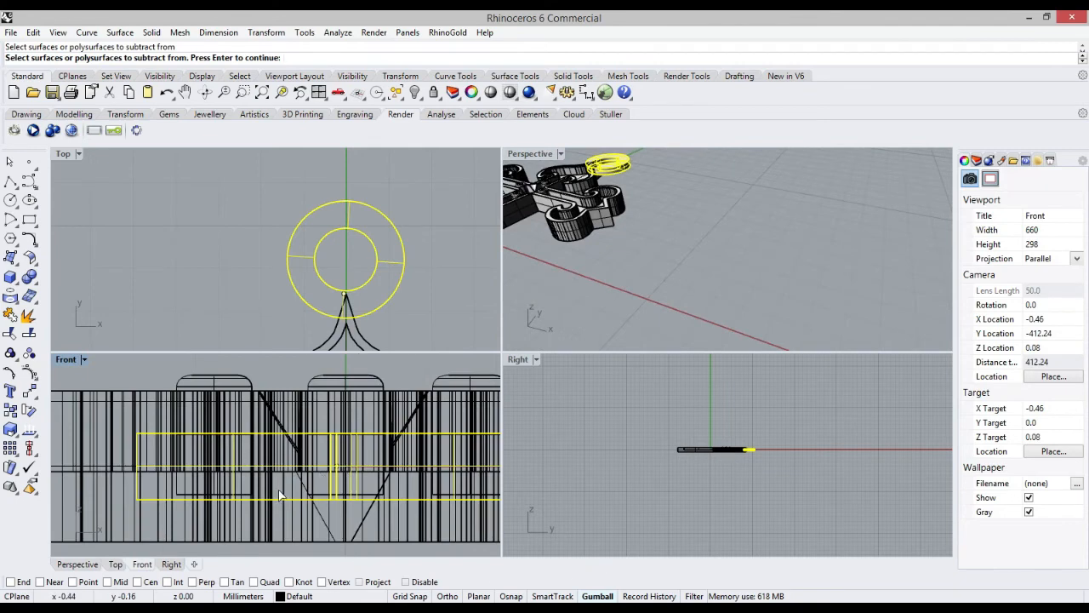
scroll(383, 398, down, 5)
key(Escape)
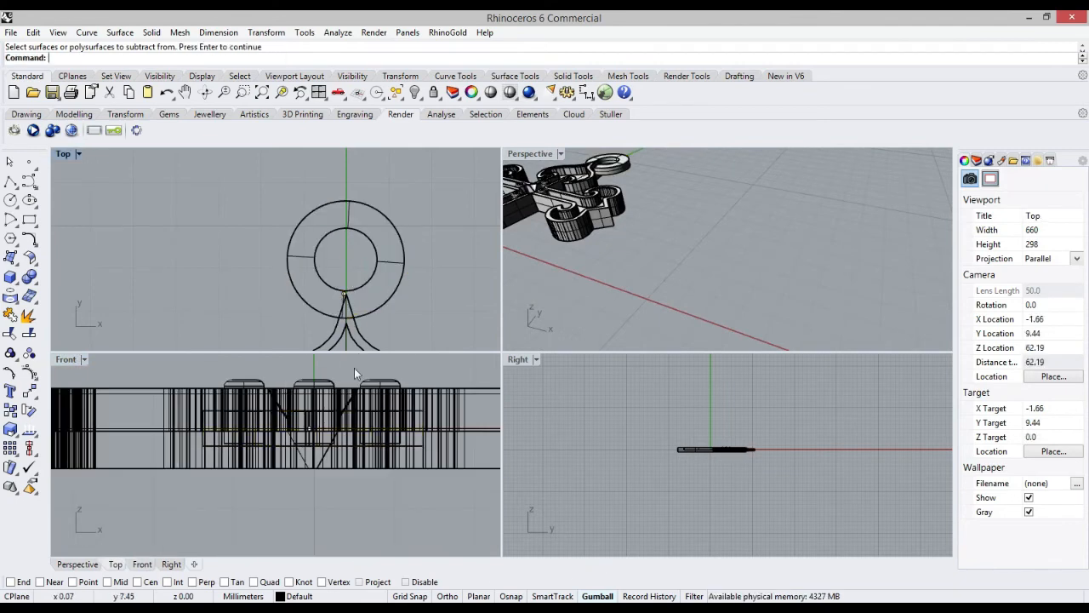
Stretch the ring slightly in its vertical thickness
click(388, 296)
drag(314, 452, 314, 463)
click(514, 290)
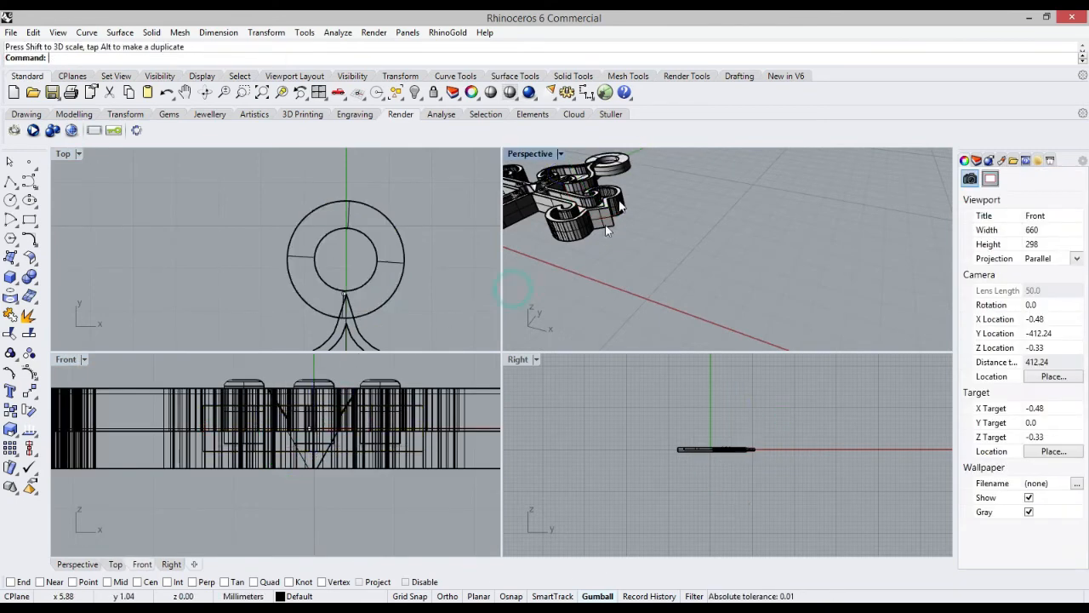
Scale the ring down uniformly and move it slightly toward the cross so that it stays attached to the upper tip
scroll(631, 201, up, 10)
scroll(778, 234, down, 10)
right_drag(778, 234, 725, 169)
scroll(770, 219, up, 8)
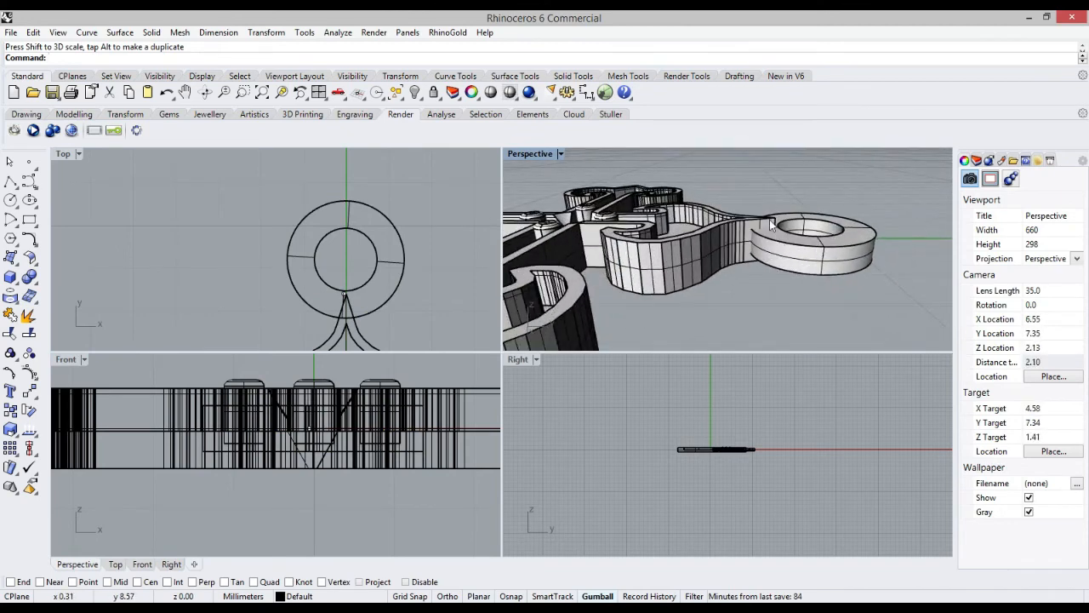
scroll(716, 248, down, 8)
right_drag(770, 224, 743, 282)
scroll(666, 239, down, 8)
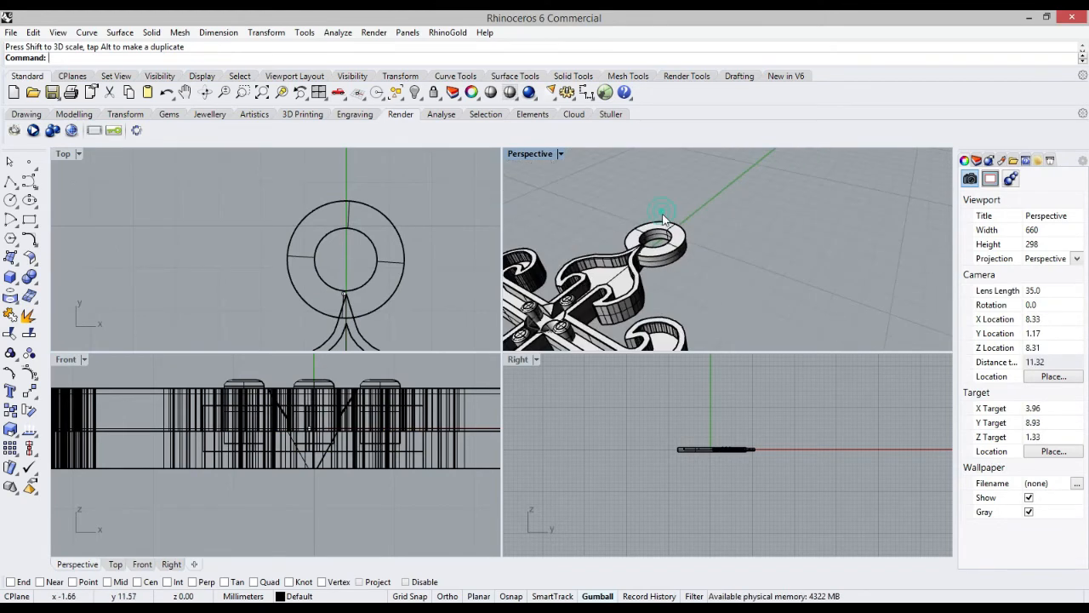
click(382, 305)
shift+drag(346, 318, 366, 307)
drag(346, 209, 346, 215)
click(457, 222)
scroll(480, 218, down, 9)
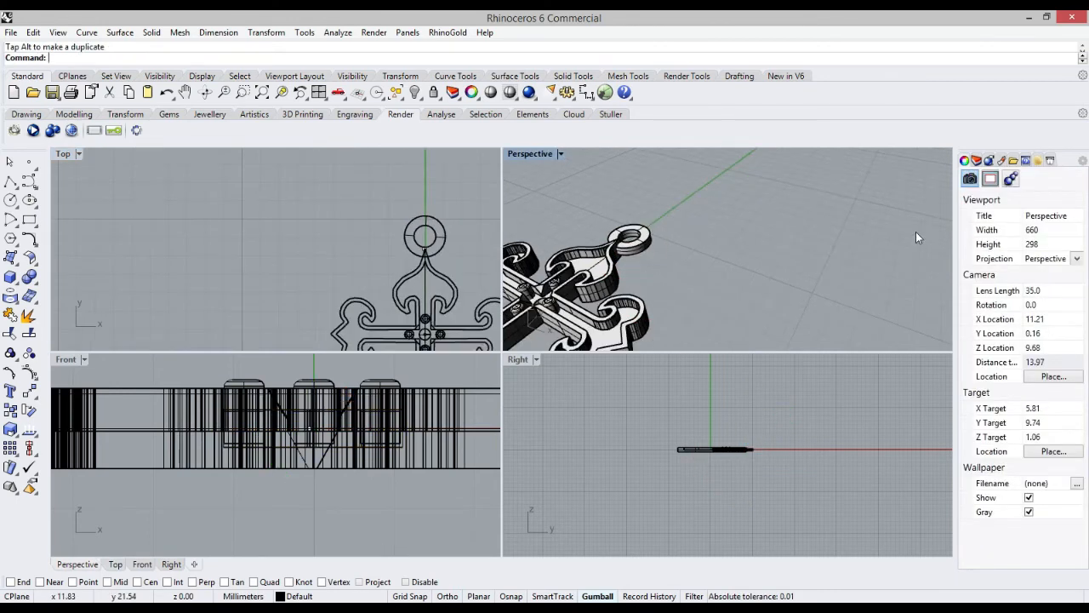
Switch the Perspective viewport's display mode to Rendered with the whole cross in view
scroll(885, 232, up, 6)
right_drag(766, 217, 665, 155)
scroll(587, 221, down, 20)
right_drag(557, 279, 719, 307)
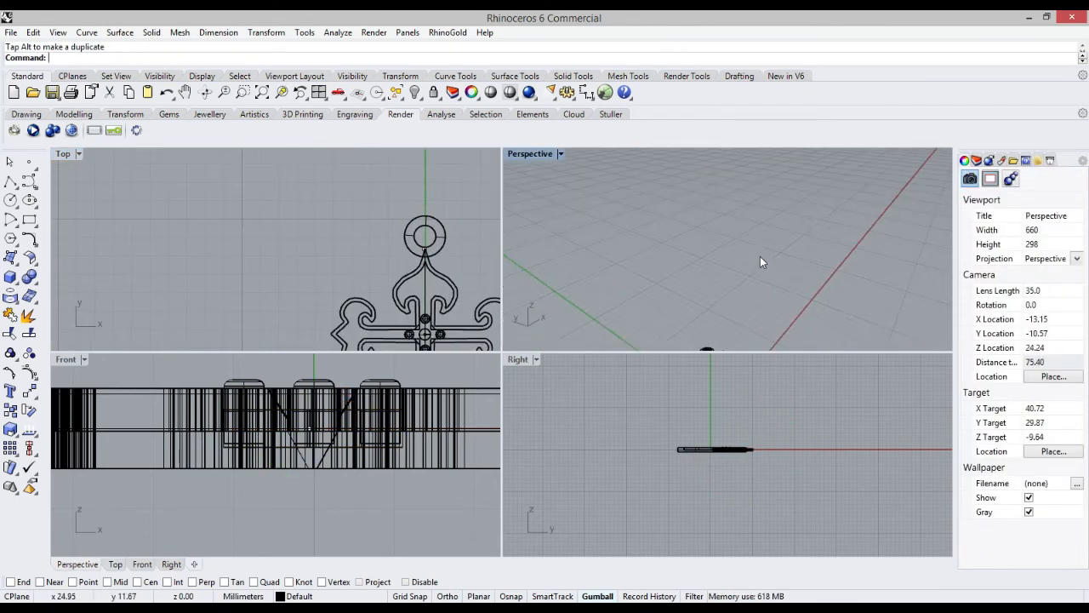
scroll(760, 262, down, 4)
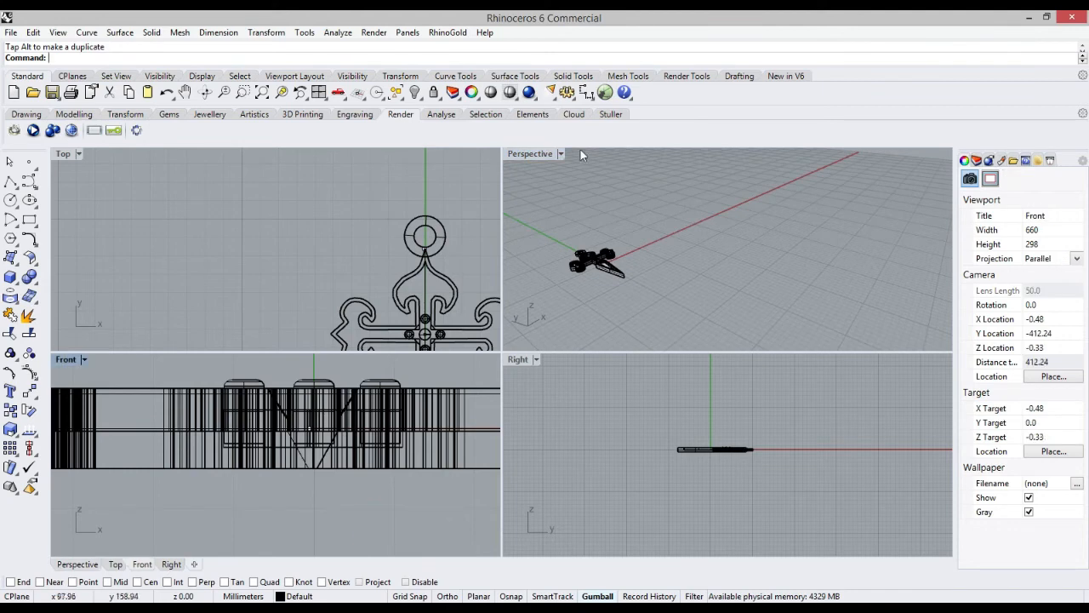
click(558, 154)
click(587, 183)
scroll(596, 279, up, 2)
shift+right_drag(596, 279, 646, 312)
scroll(645, 312, up, 4)
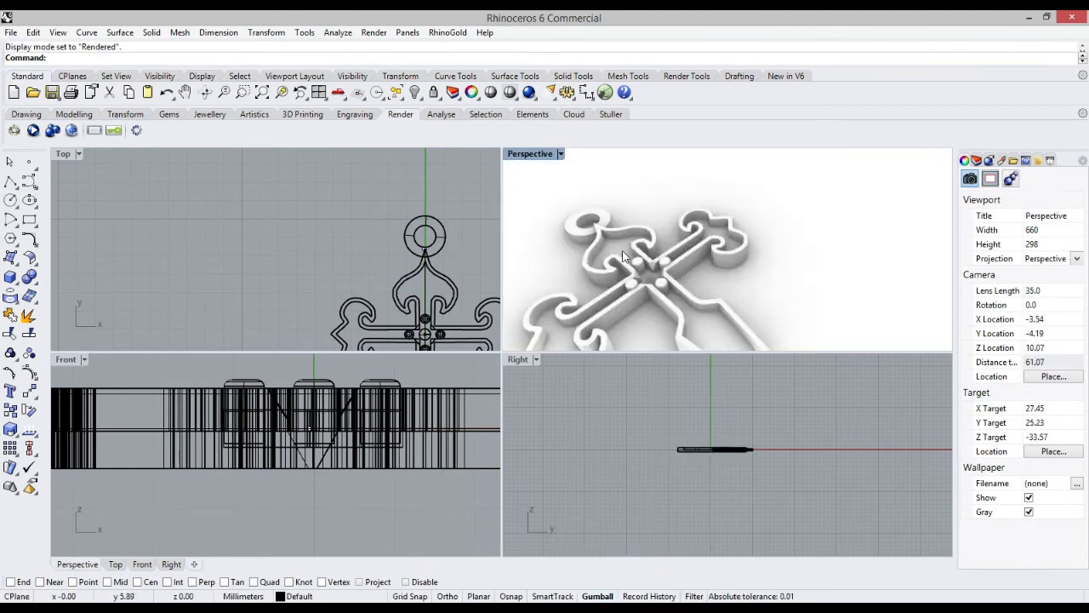
Show the hidden inner contour extrusion of the cross
click(352, 76)
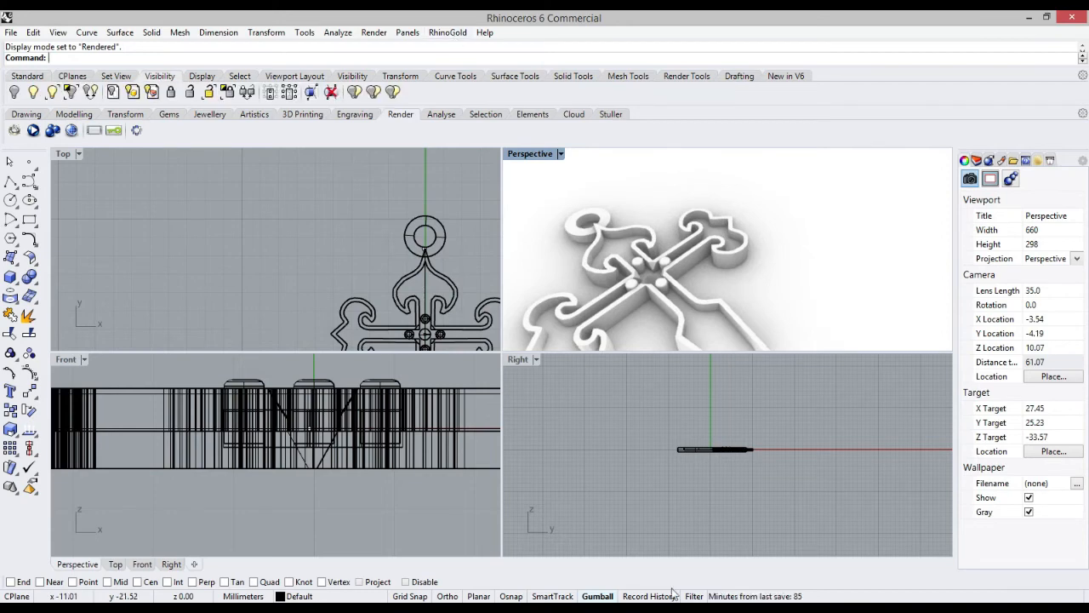
scroll(713, 265, down, 5)
click(36, 94)
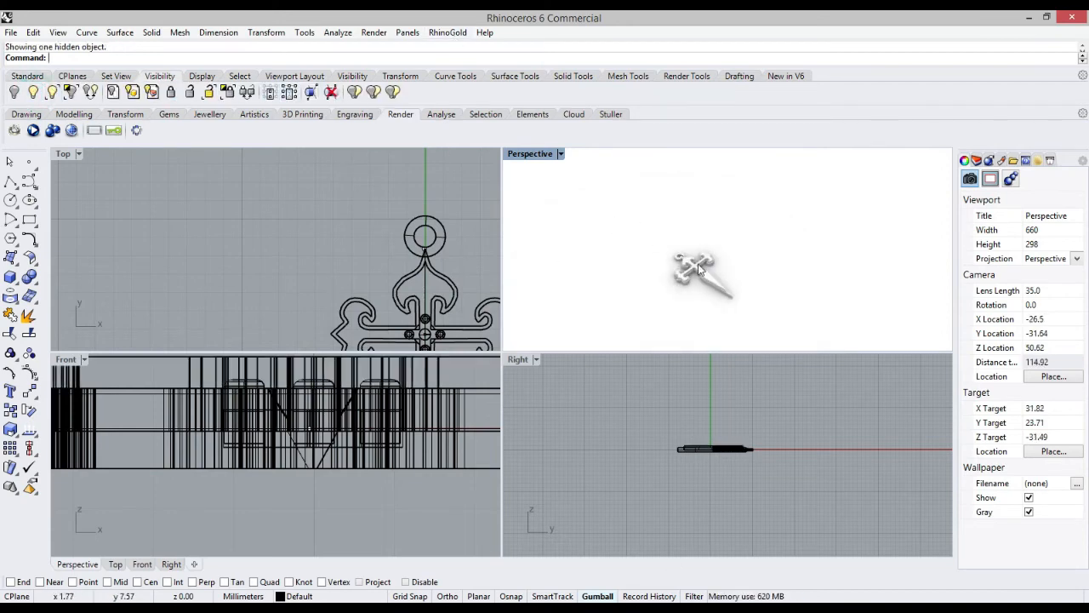
scroll(618, 211, up, 12)
scroll(568, 188, down, 14)
right_drag(534, 200, 584, 226)
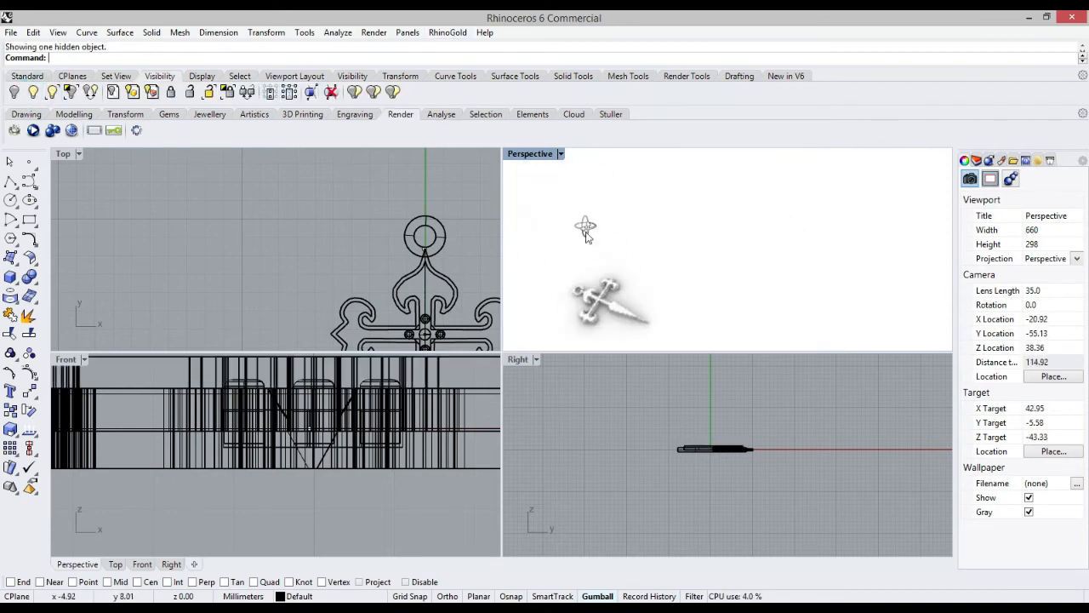
scroll(611, 298, up, 6)
scroll(611, 305, down, 6)
Lower the inner contour extrusion vertically until its upper face sits just below the cross rim's top edge
click(594, 273)
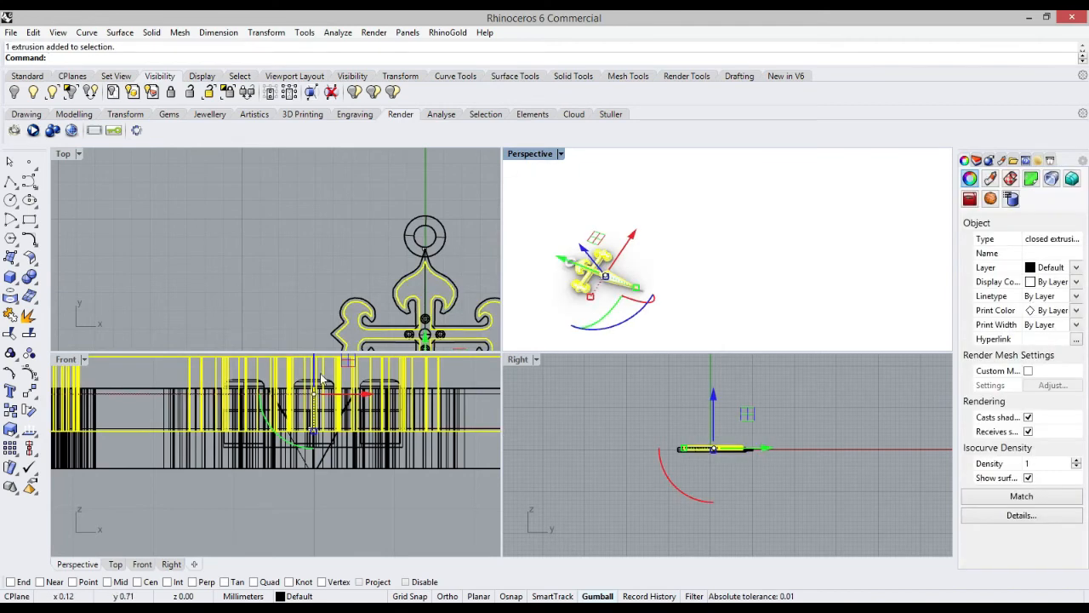
mouse_move(322, 378)
mouse_down()
mouse_move(325, 477)
mouse_move(314, 374)
mouse_up()
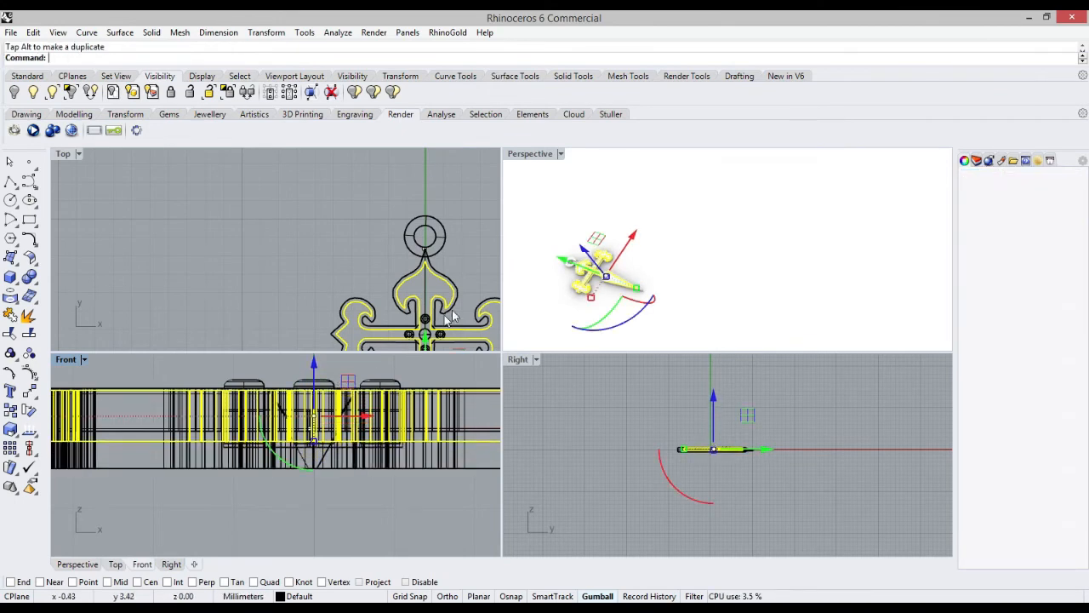
click(438, 314)
scroll(424, 314, up, 5)
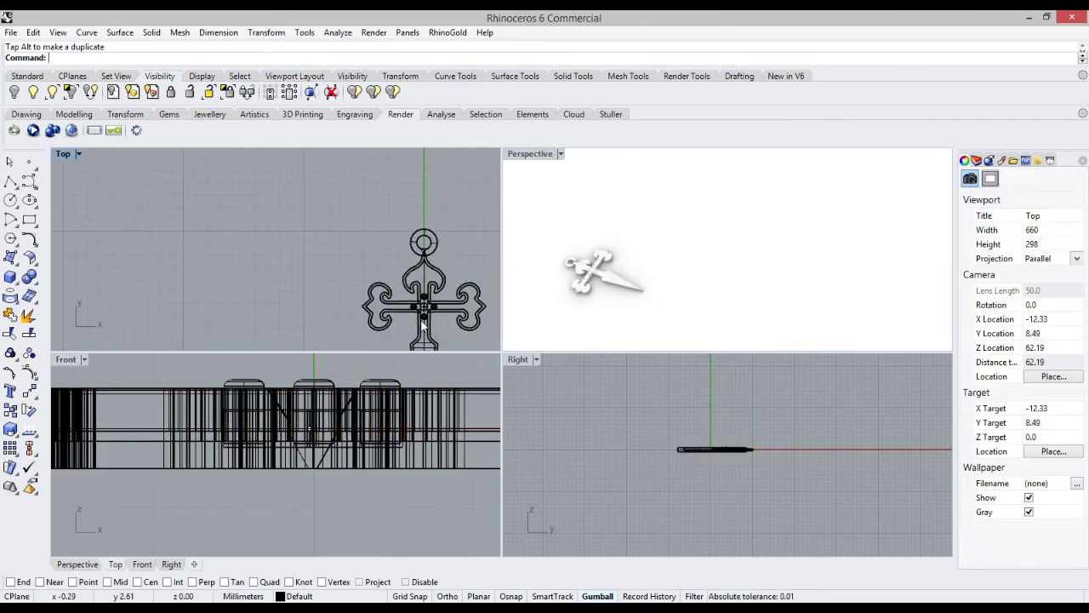
Draw a circle about 2.3 mm in diameter from the stone seat's centre so that it encloses the four prongs
click(9, 201)
scroll(425, 281, up, 5)
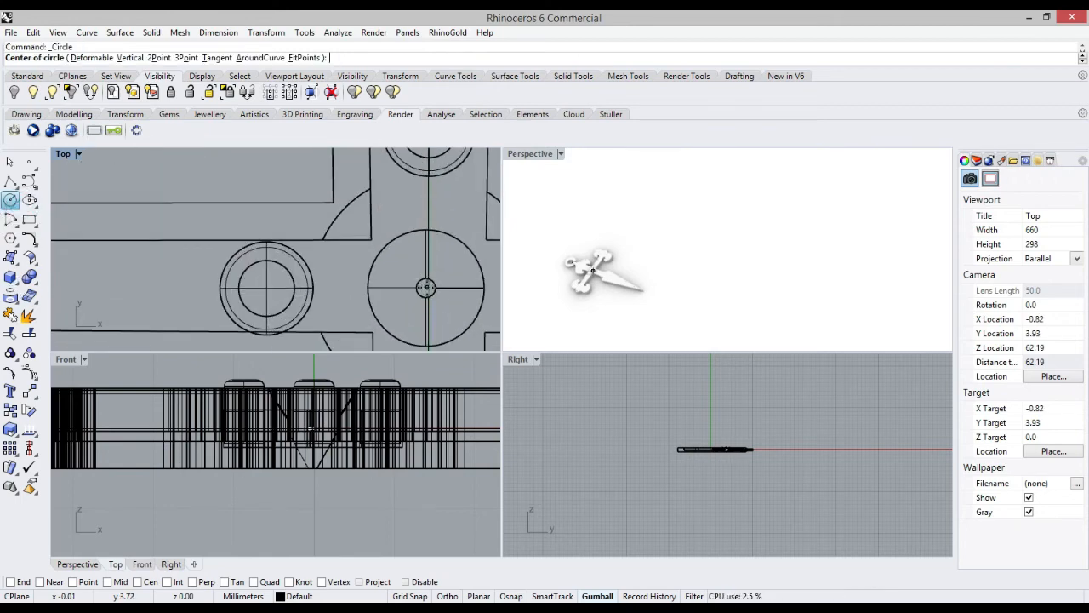
click(426, 286)
scroll(422, 284, down, 5)
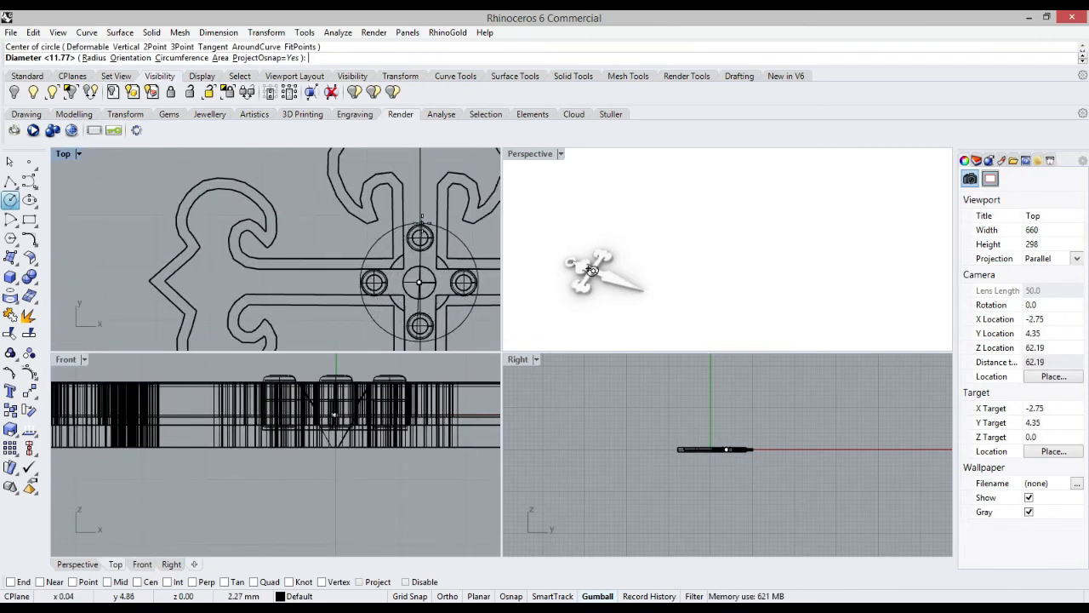
click(422, 223)
right_click(423, 229)
key(Escape)
click(433, 225)
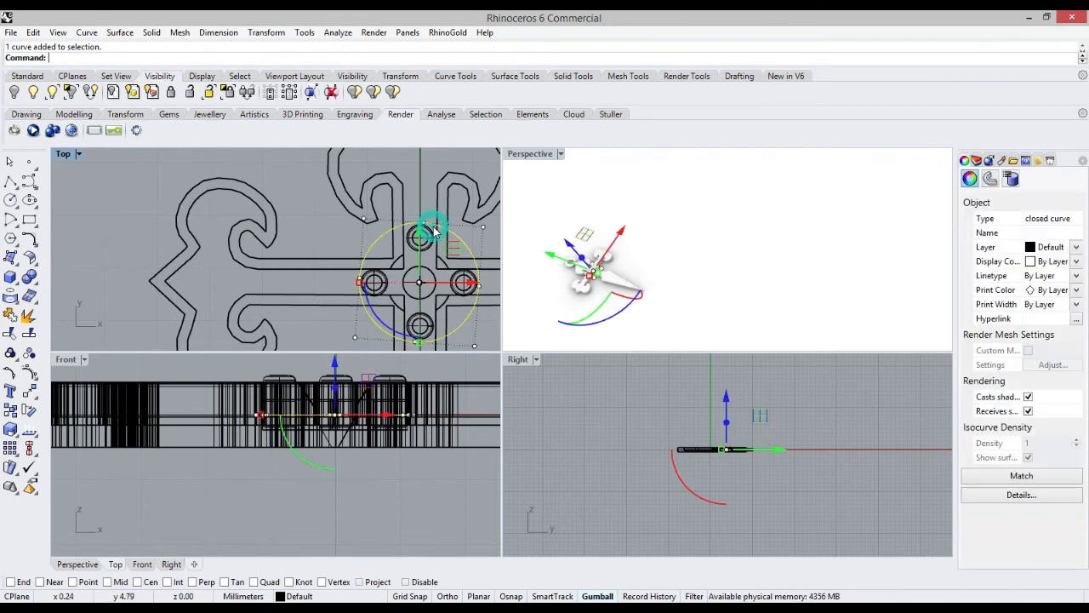
Extrude the circle on both sides into a solid cylinder that passes through the cross's full thickness
click(151, 33)
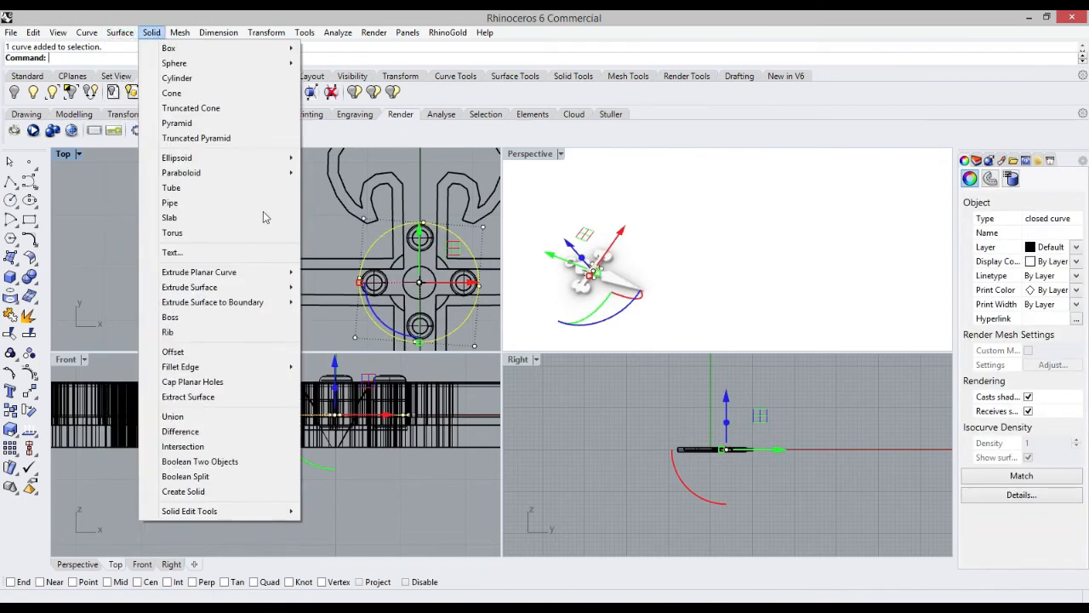
mouse_move(281, 270)
click(332, 271)
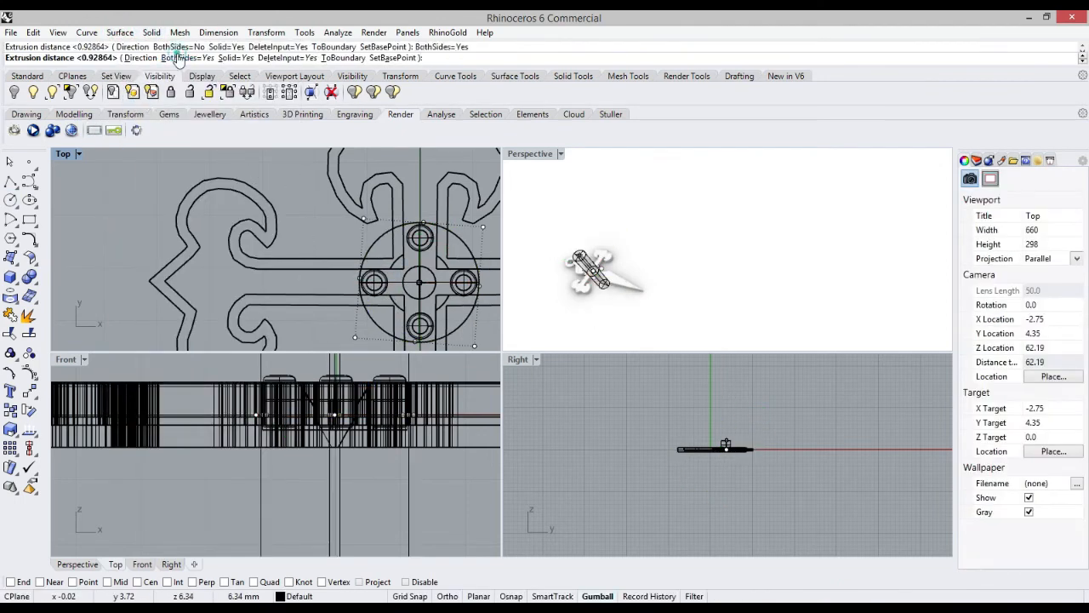
click(446, 462)
scroll(557, 270, up, 10)
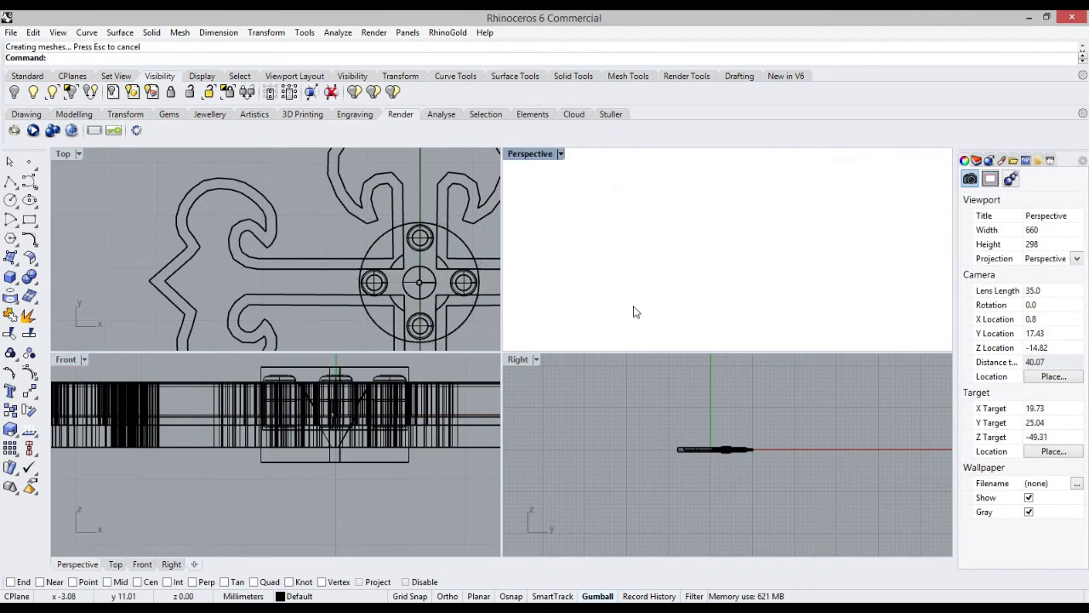
scroll(647, 312, down, 3)
Try to subtract the large central cylinder from the inner contour extrusion with Boolean Difference
click(892, 298)
scroll(747, 255, down, 5)
scroll(543, 279, down, 5)
scroll(634, 270, up, 8)
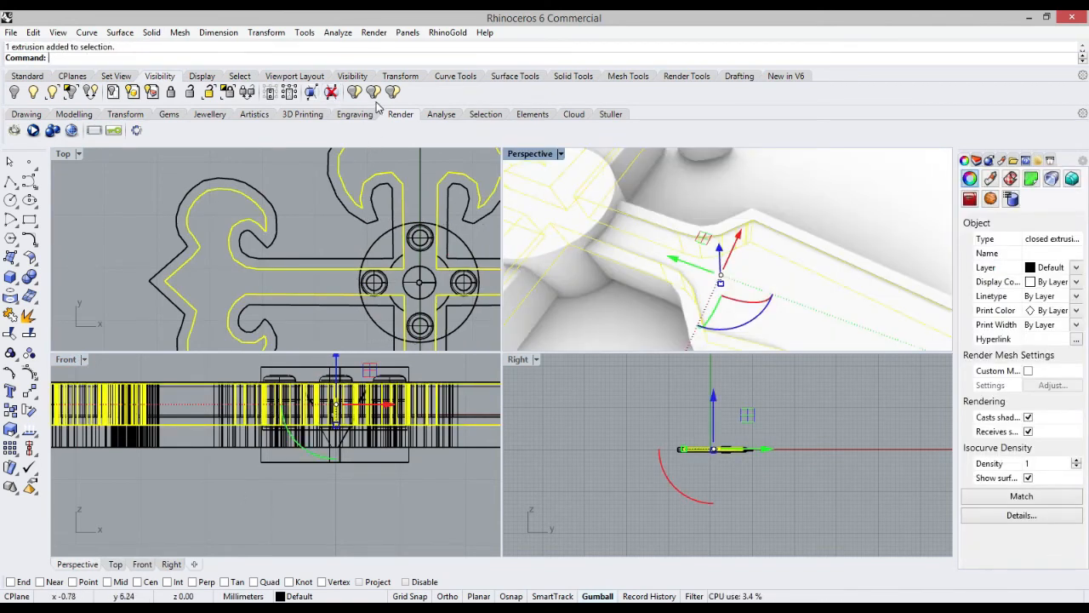
click(34, 284)
click(48, 283)
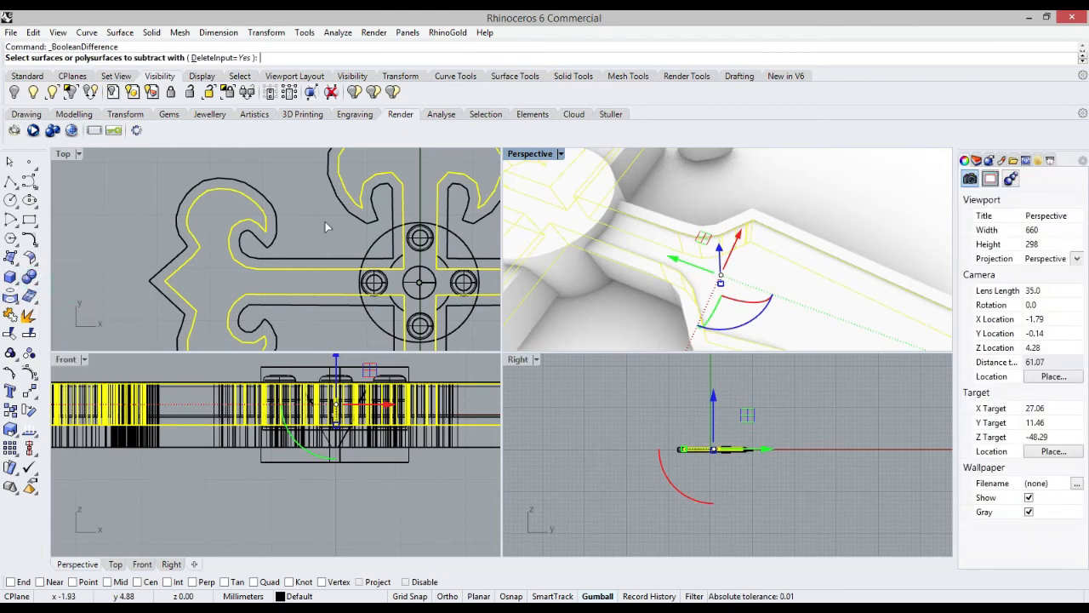
click(375, 242)
right_click(375, 242)
scroll(417, 270, down, 4)
click(721, 184)
scroll(721, 184, down, 15)
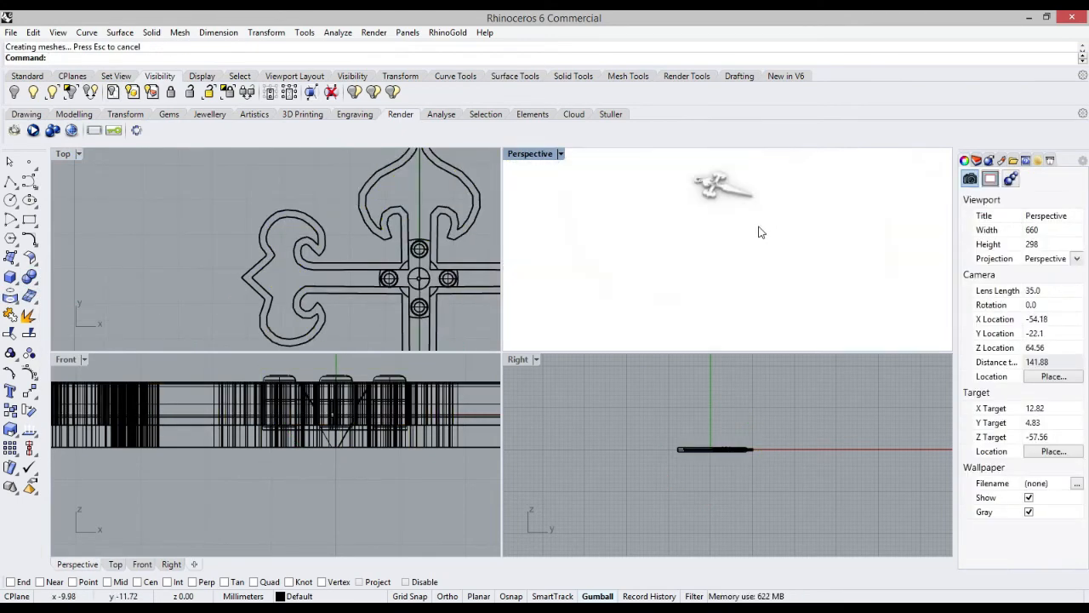
scroll(633, 189, up, 12)
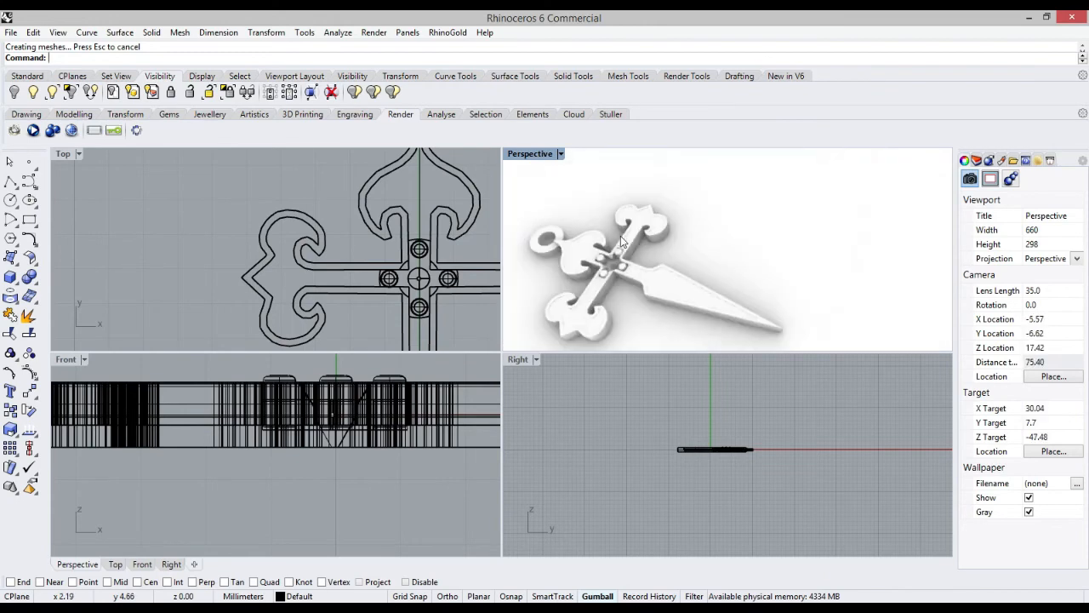
key(ctrl+z)
Make a copy of the central cylinder scaled uniformly to about 70 percent, and delete the larger original
click(478, 252)
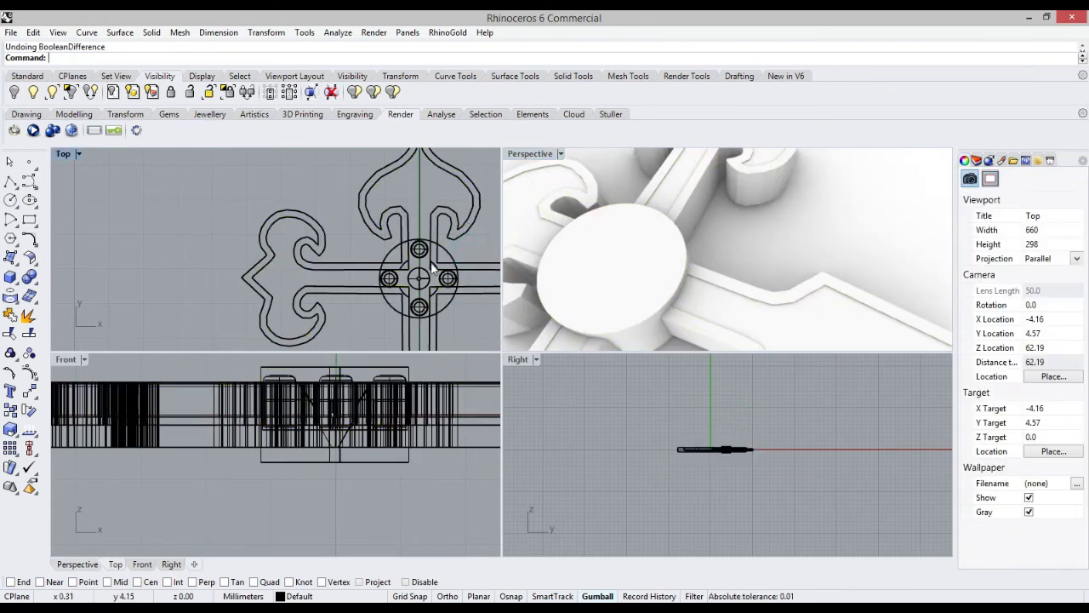
click(443, 259)
click(443, 264)
scroll(425, 298, up, 2)
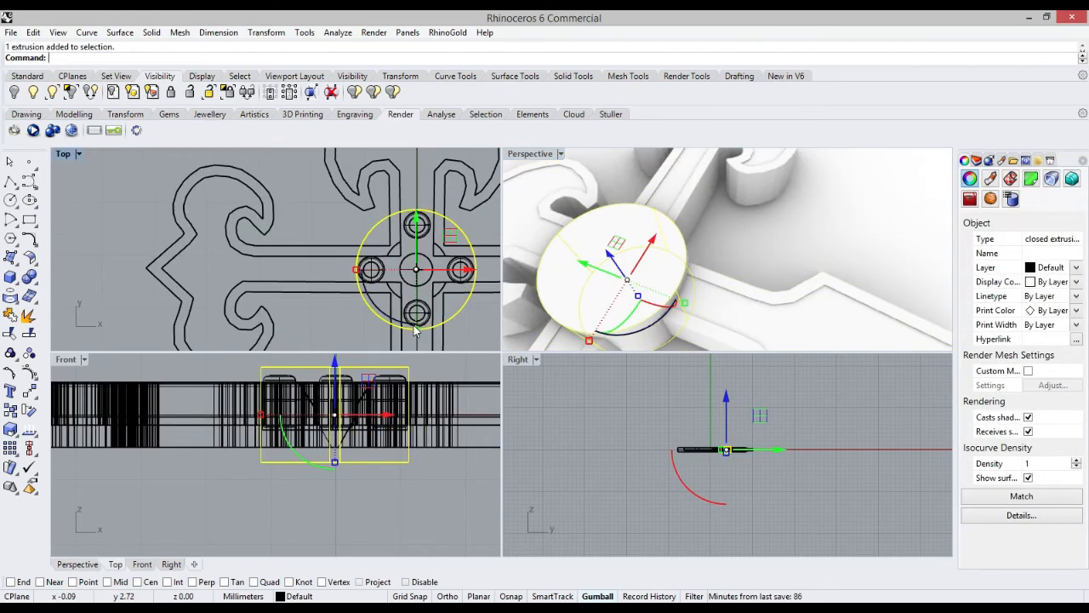
drag(415, 330, 412, 315)
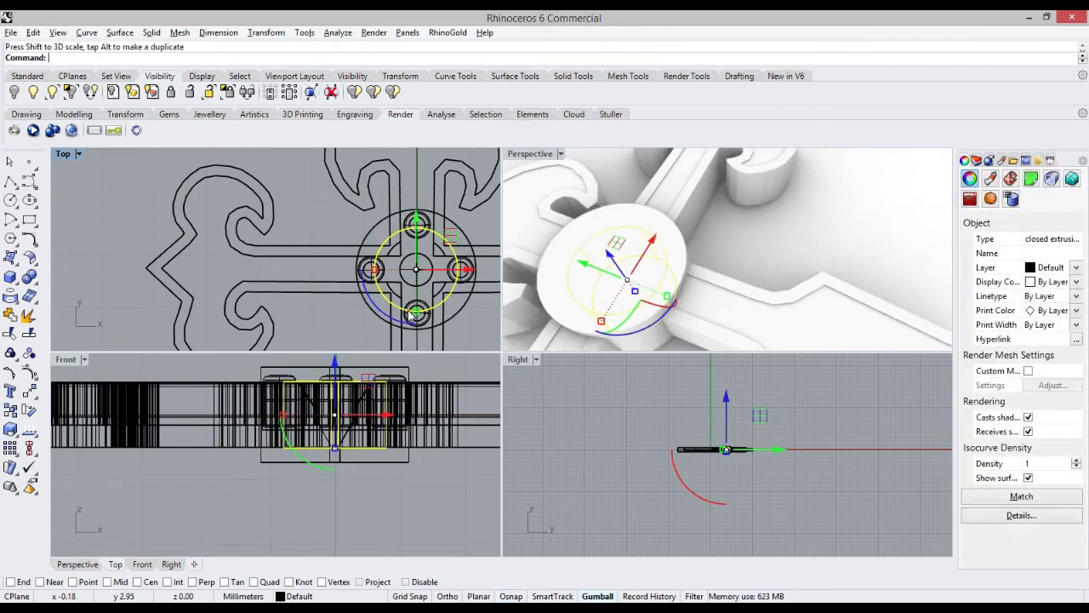
click(754, 248)
click(669, 249)
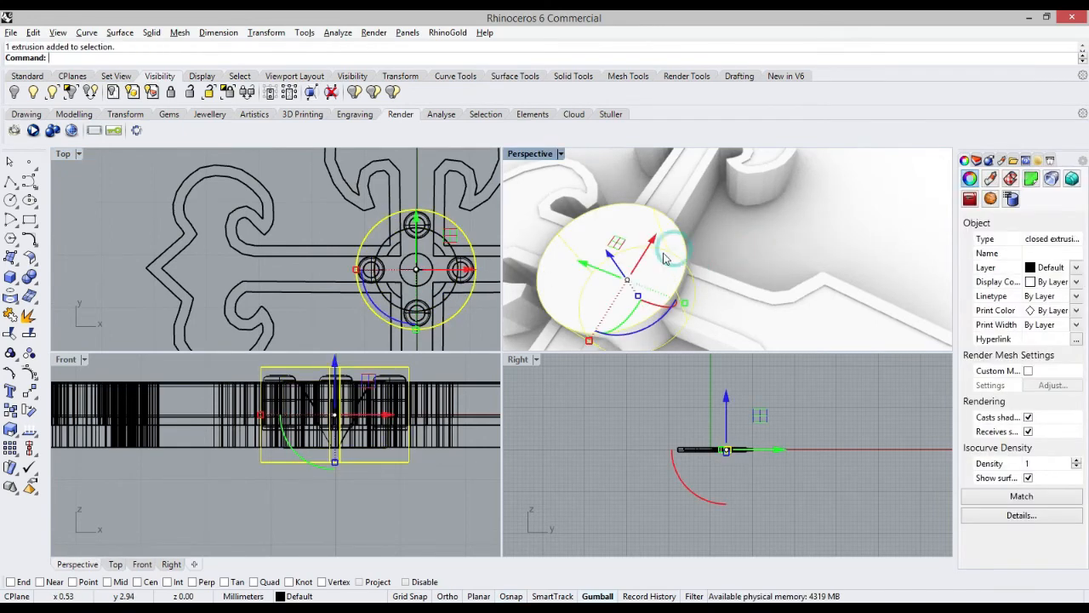
key(Delete)
Subtract the smaller central cylinder from the inner contour extrusion with Boolean Difference to open up the stone seat
click(684, 298)
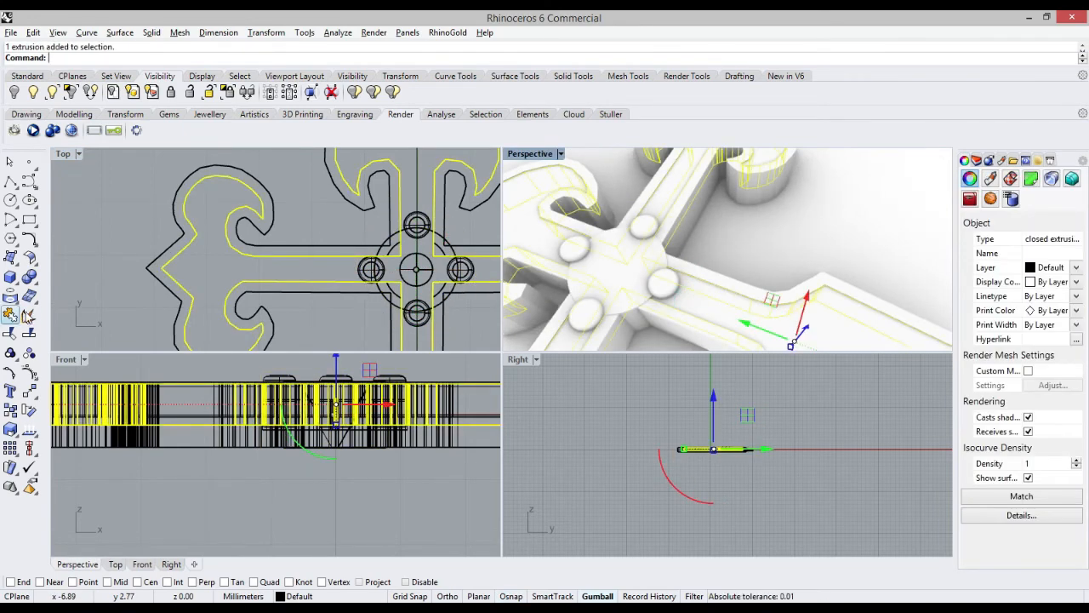
click(30, 277)
click(70, 284)
click(605, 267)
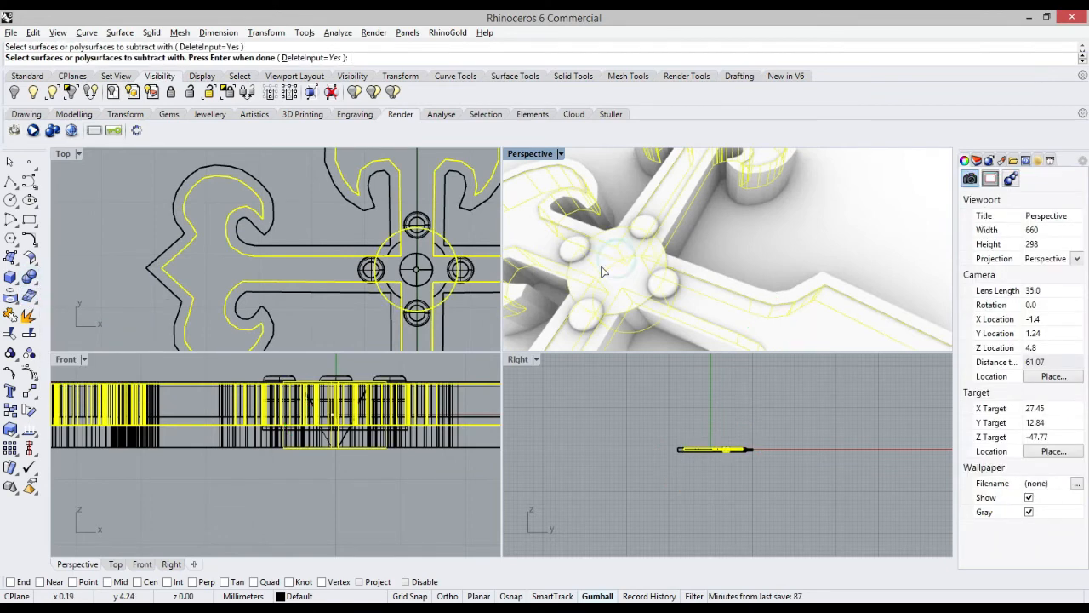
key(Return)
click(729, 249)
scroll(748, 265, down, 15)
scroll(637, 260, up, 10)
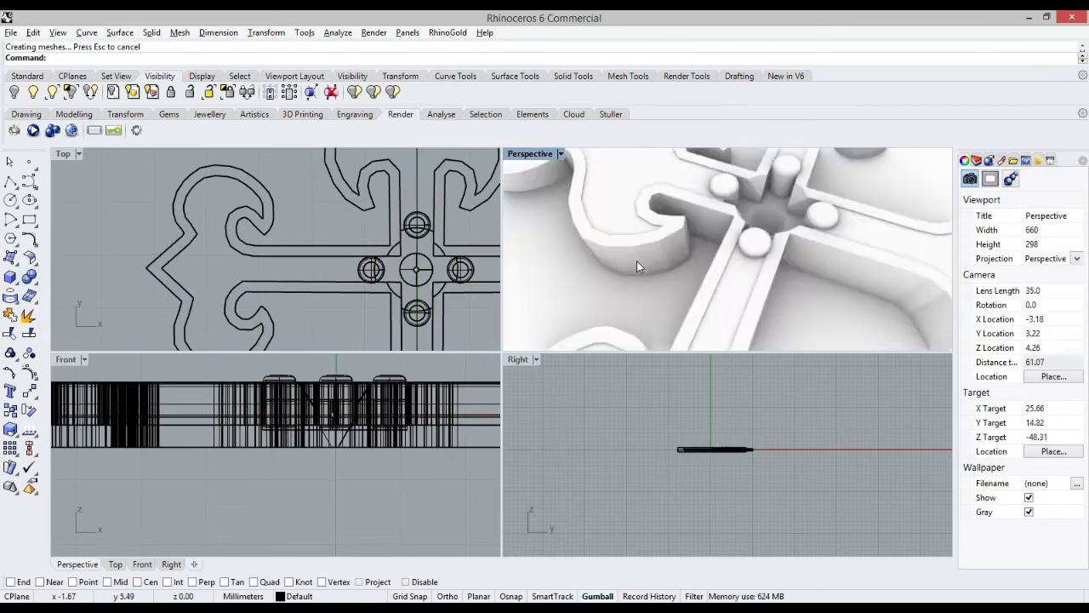
scroll(774, 231, down, 4)
scroll(749, 201, up, 6)
scroll(724, 247, down, 8)
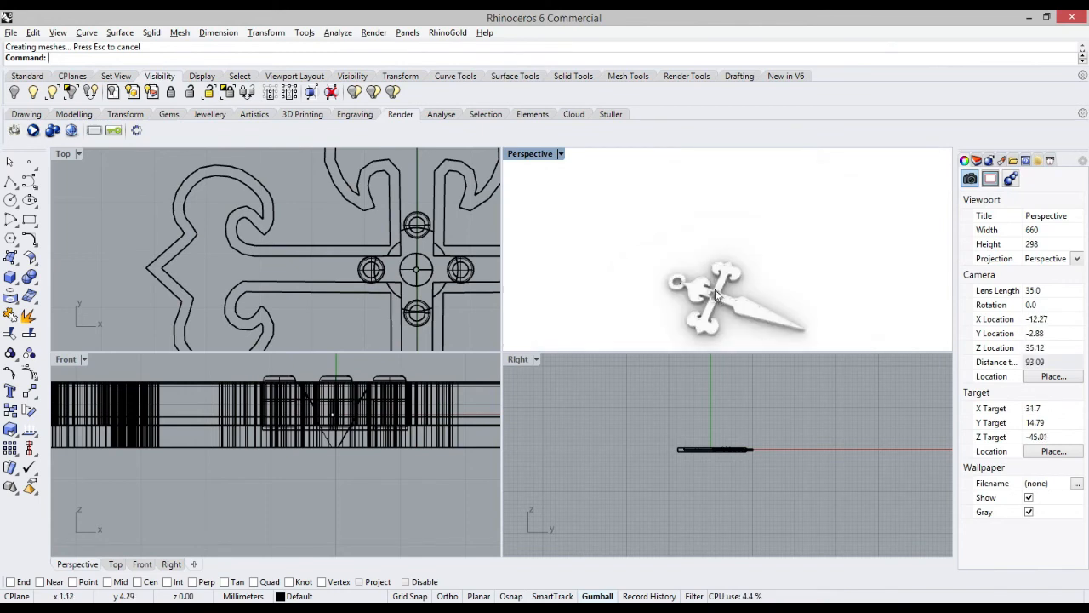
scroll(706, 308, up, 2)
Create a round Diamond (Color) gem about 1.3 mm in diameter with Gem Studio and raise it near prong-top height
click(170, 116)
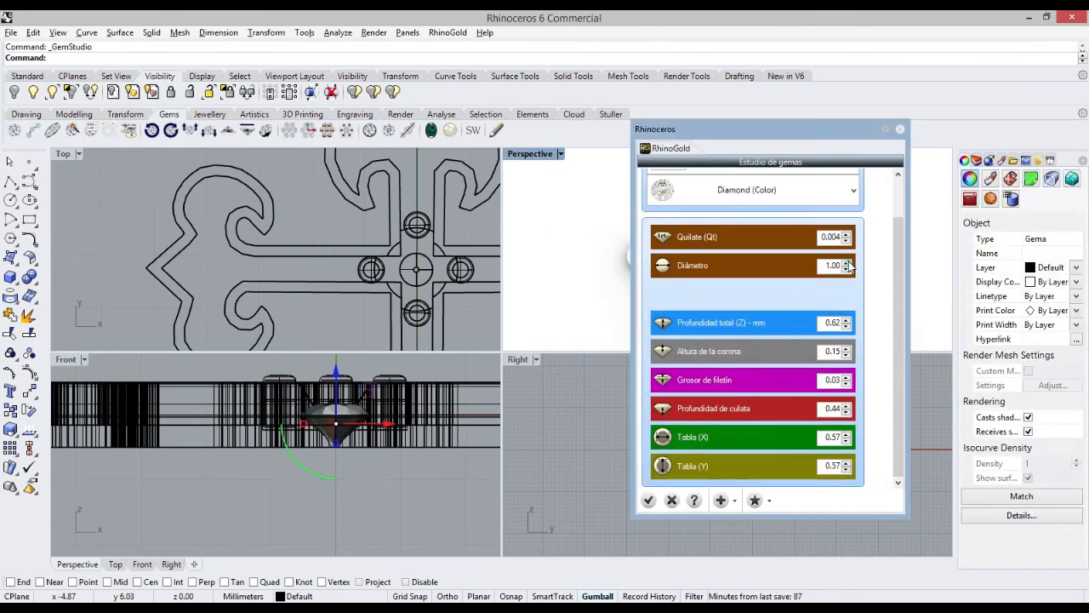
click(648, 500)
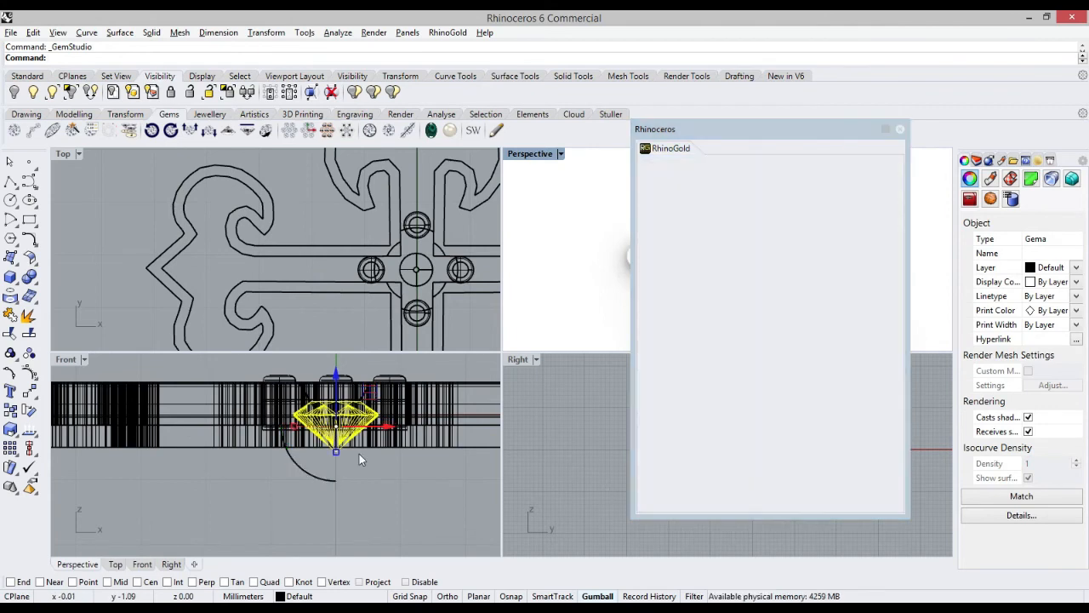
mouse_move(347, 372)
mouse_down()
mouse_move(360, 344)
mouse_move(350, 358)
mouse_up()
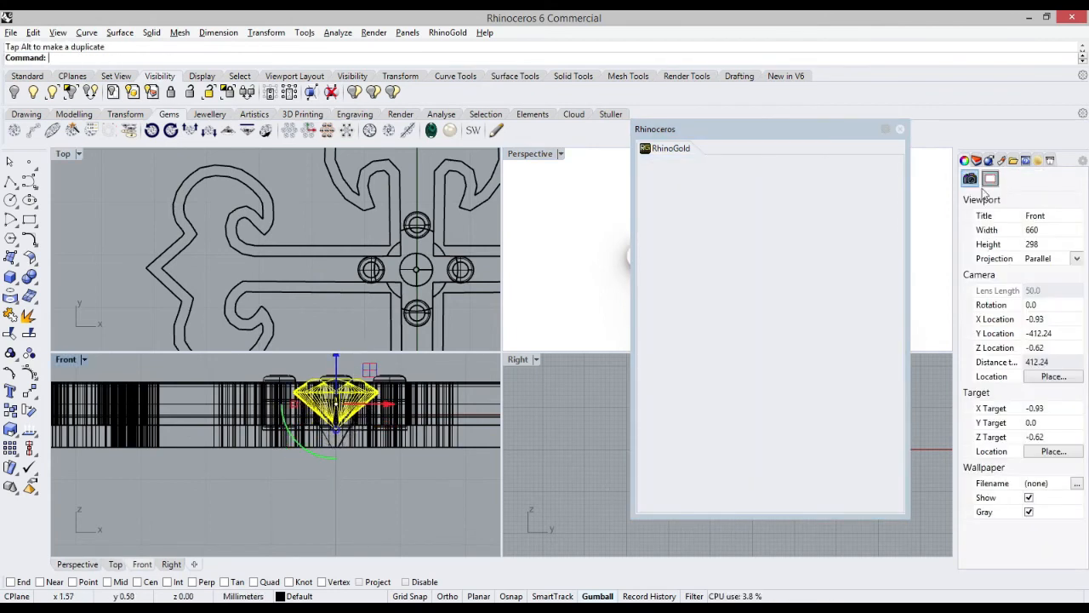
click(900, 131)
Move the diamond along the cross's long axis until it is centred over the stone seat between the four prongs
scroll(735, 292, up, 8)
scroll(735, 292, down, 8)
scroll(698, 299, up, 10)
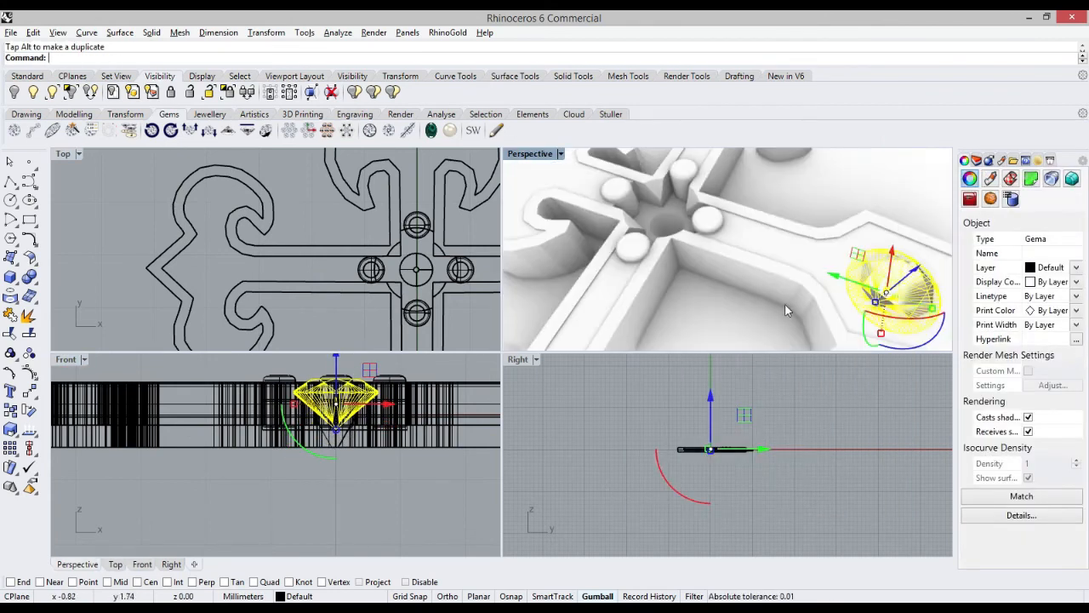
drag(832, 278, 622, 248)
drag(418, 225, 420, 220)
scroll(425, 300, up, 4)
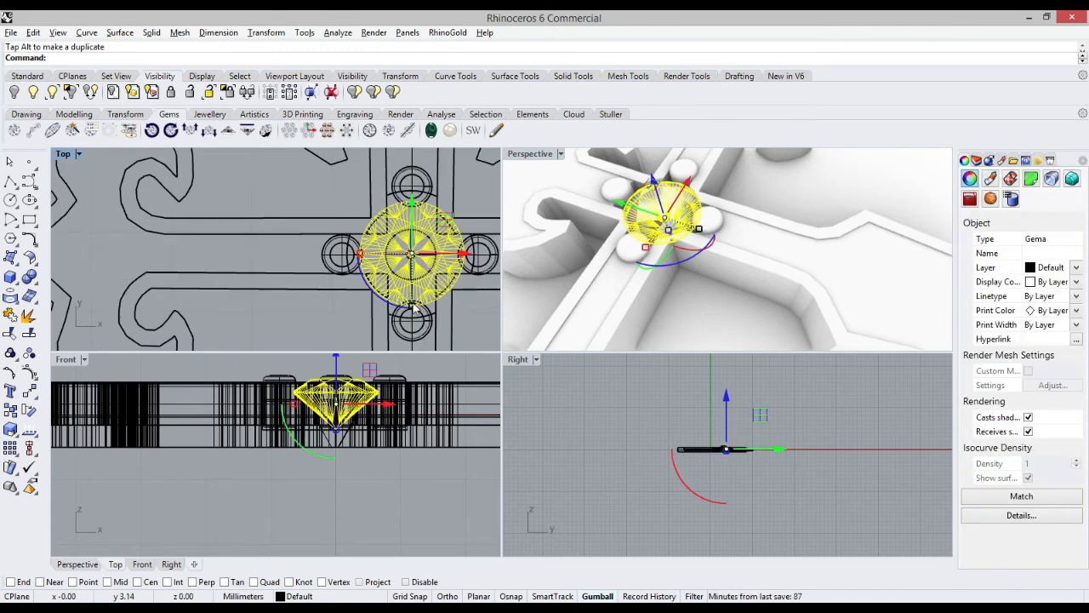
Open the placed diamond's Gem Studio settings to examine its diameter and proportions
scroll(699, 220, down, 5)
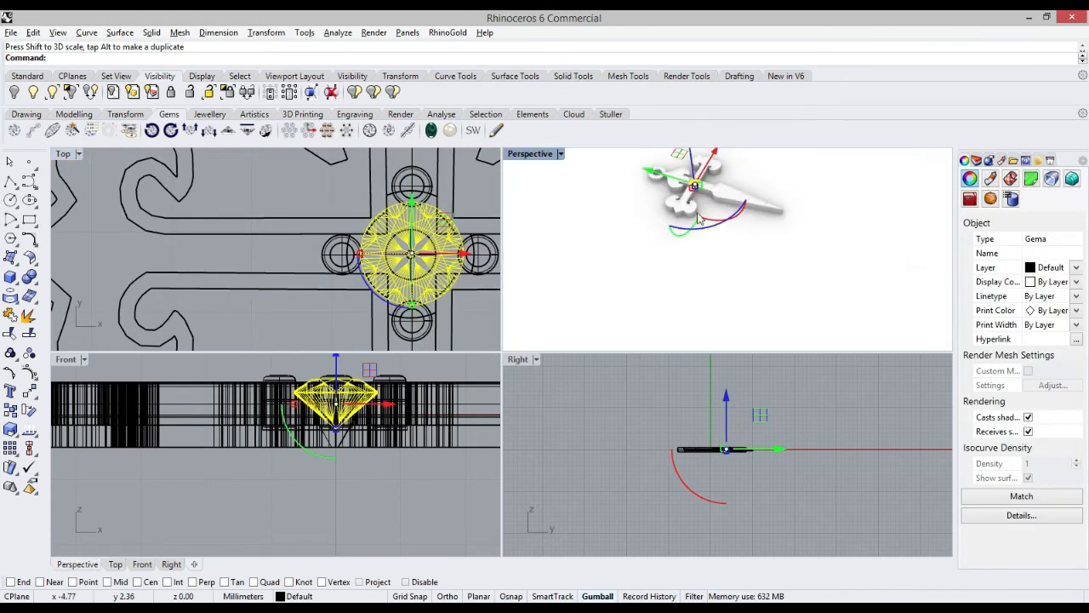
right_drag(751, 195, 737, 316)
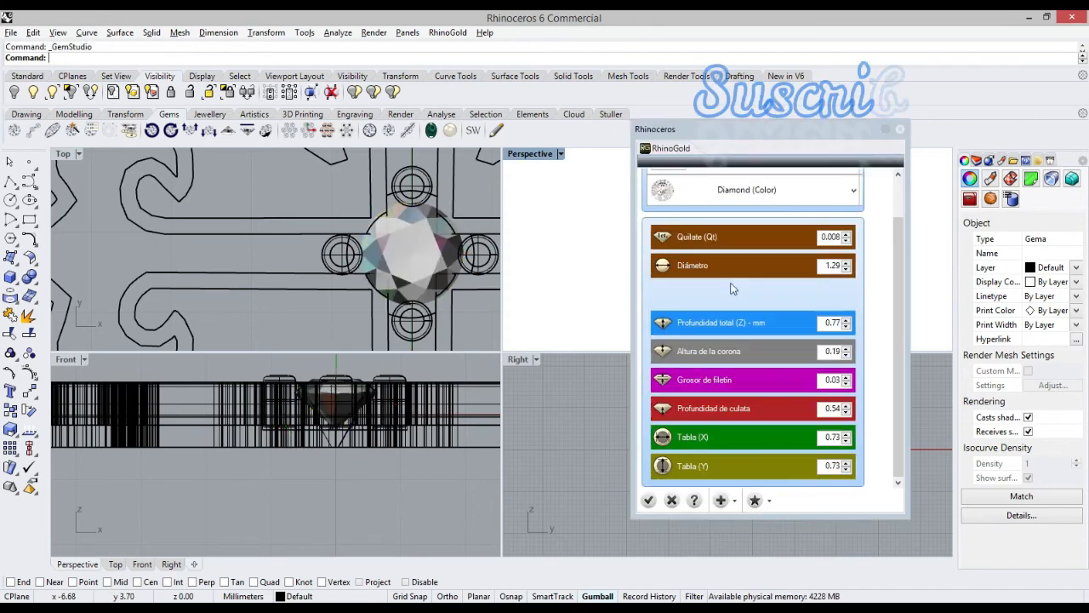
click(900, 129)
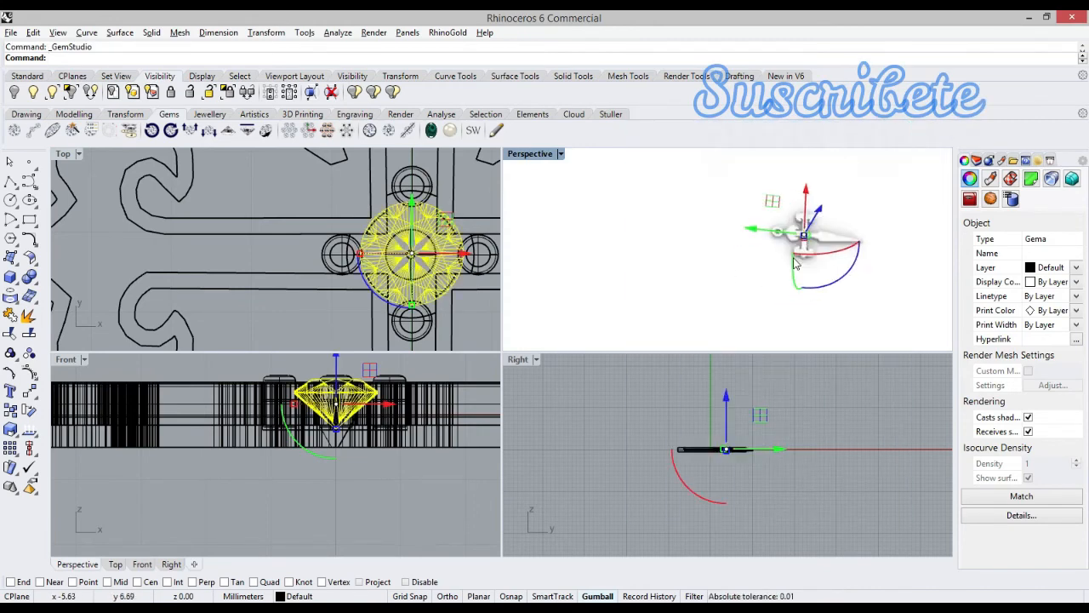
Raise the diamond slightly so it sits higher between the four prongs, and check its fit in the seat
drag(335, 361, 335, 353)
click(602, 340)
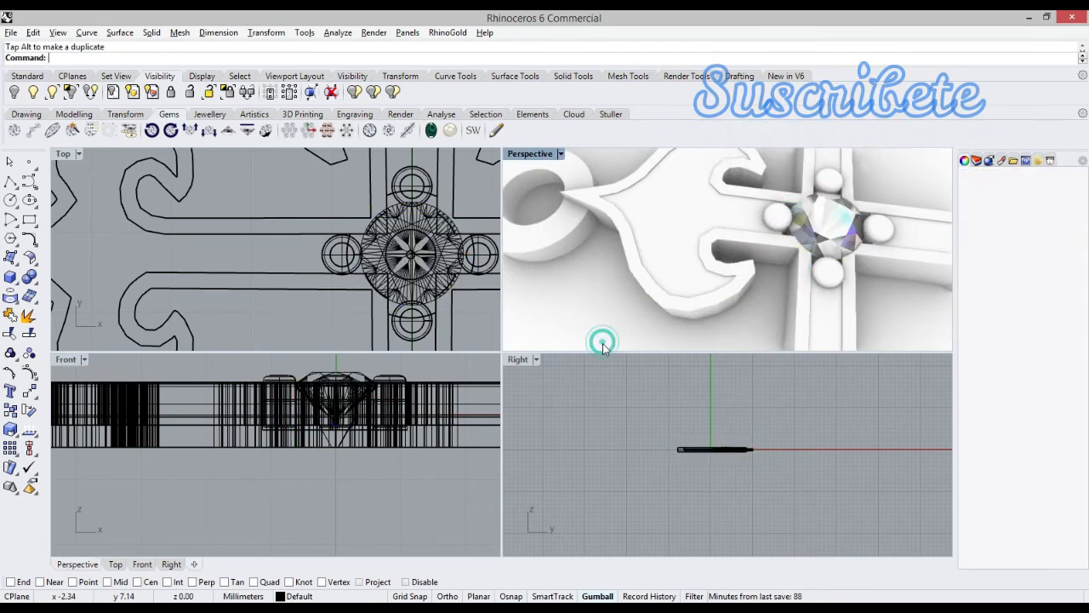
right_drag(602, 340, 833, 239)
scroll(894, 242, down, 12)
scroll(912, 239, up, 6)
right_drag(905, 237, 860, 247)
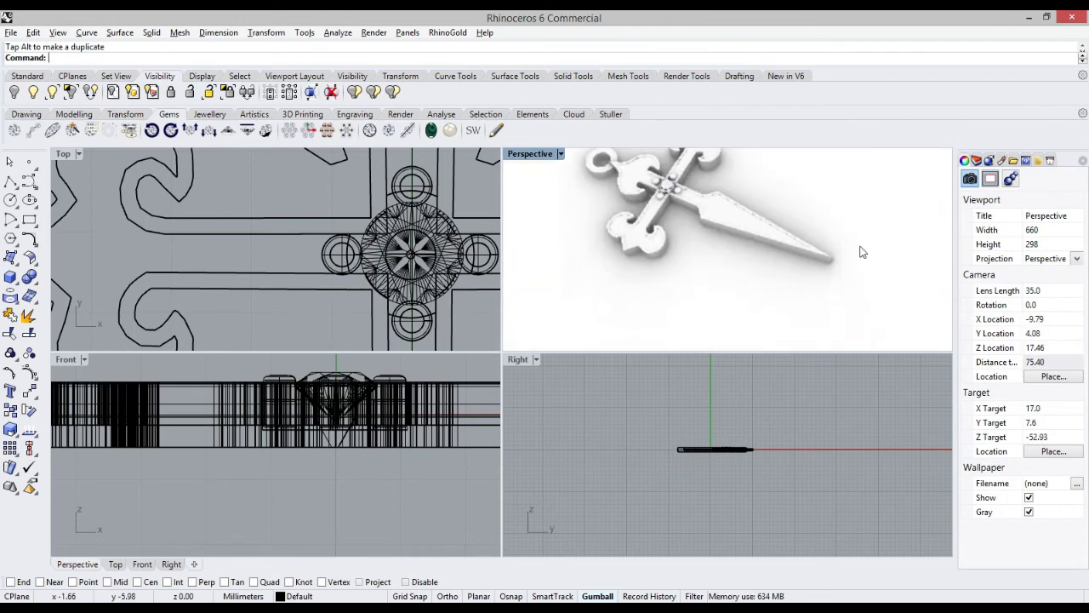
scroll(858, 249, down, 4)
Maximise the Perspective view and frame the whole cross pendant in it
double_click(544, 157)
scroll(705, 285, up, 2)
right_drag(703, 286, 528, 446)
scroll(213, 421, up, 2)
right_drag(258, 414, 285, 390)
scroll(285, 391, down, 5)
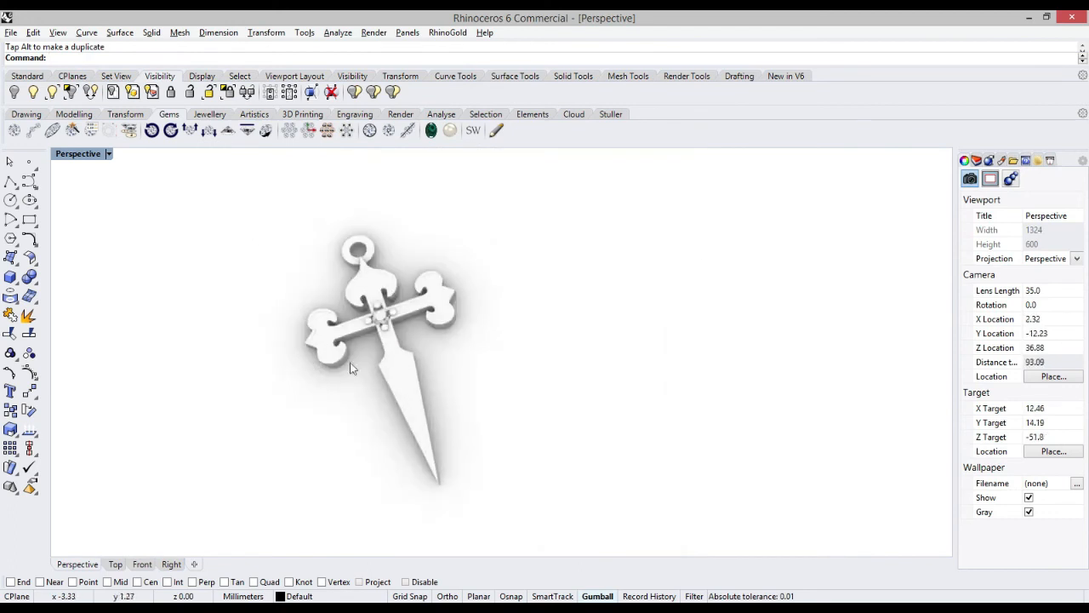
Apply the Black plastic material to the recessed inner contour parts of the cross
click(399, 352)
click(1038, 162)
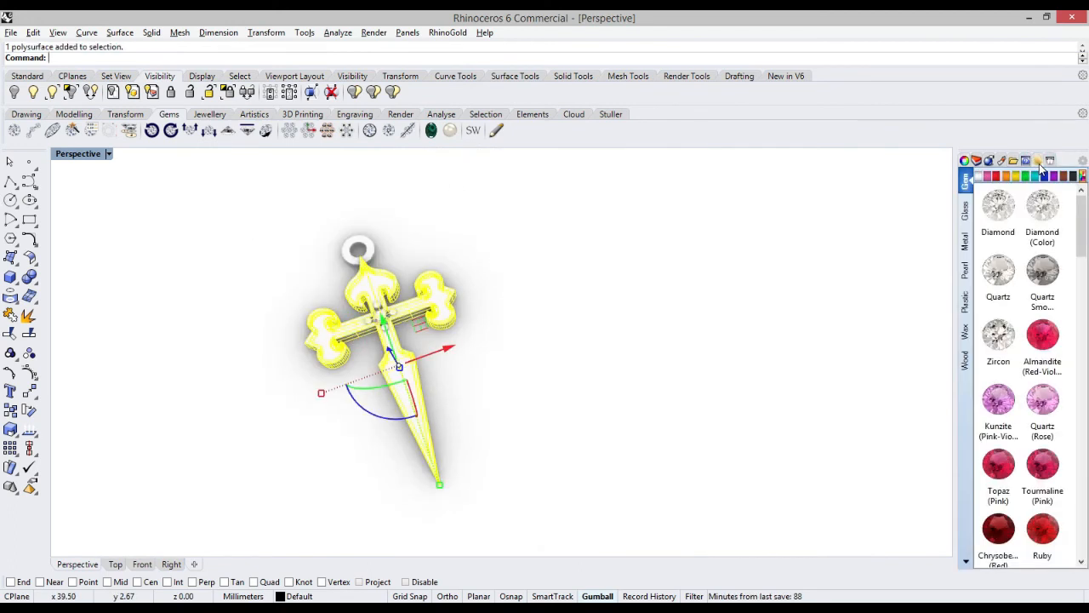
click(969, 296)
drag(997, 255, 428, 388)
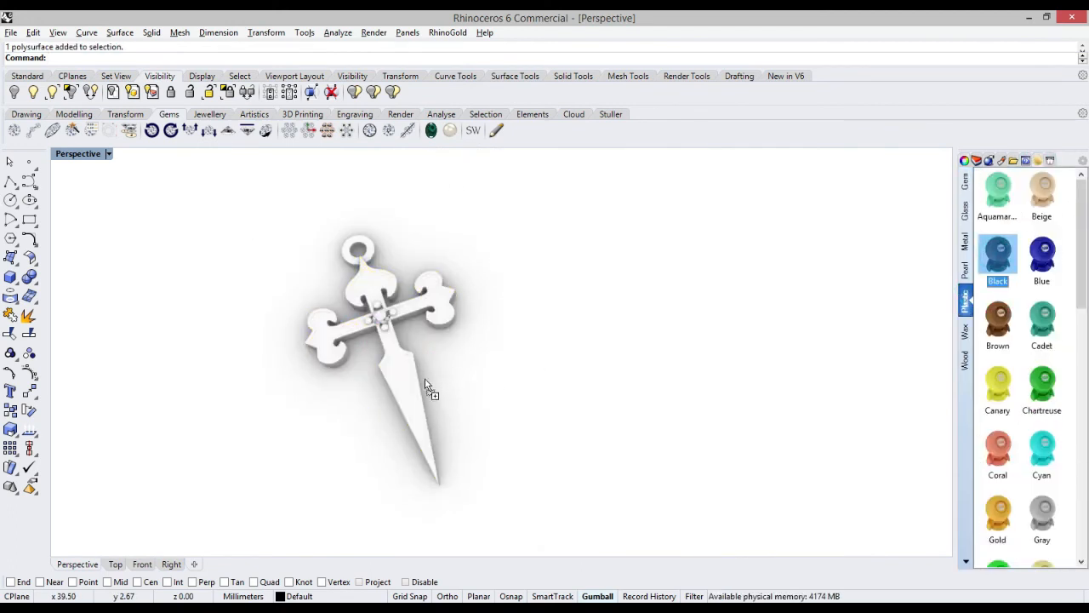
drag(960, 271, 337, 333)
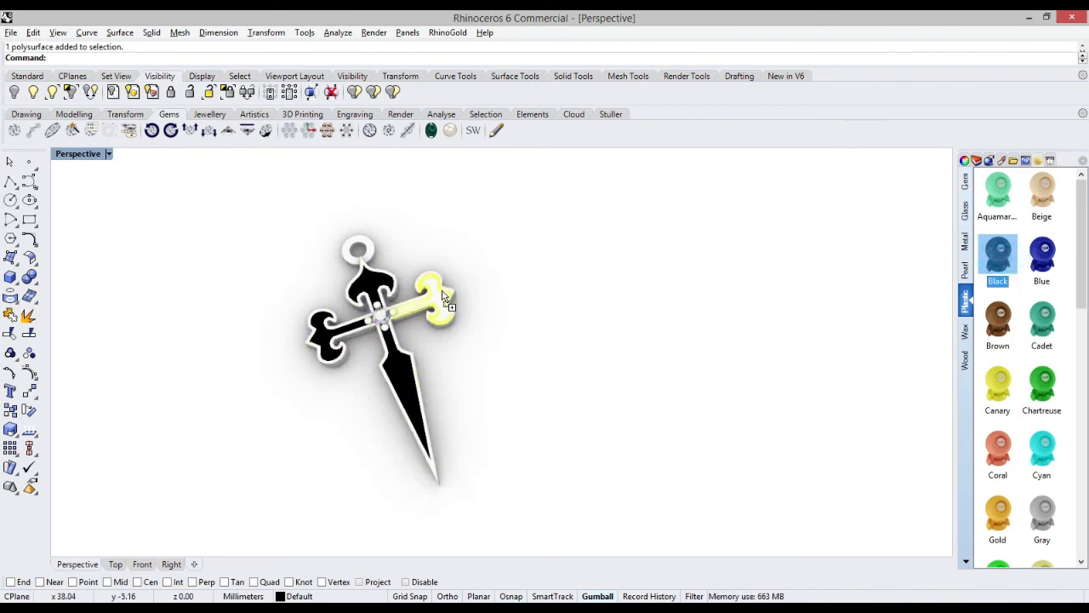
Apply the polished 24K gold metal material to the outer body of the cross
click(965, 242)
drag(1082, 255, 1082, 396)
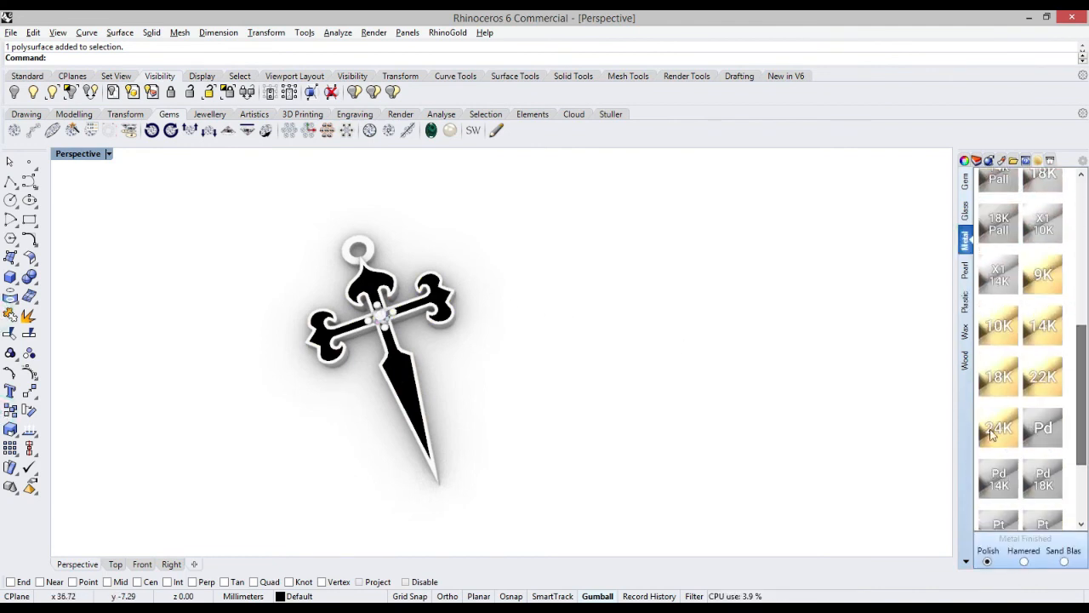
drag(998, 428, 385, 364)
Group the four prongs around the stone and apply the polished 24K gold material to them
right_drag(524, 377, 563, 414)
scroll(379, 432, down, 10)
scroll(366, 438, up, 15)
scroll(561, 344, up, 5)
shift+click(551, 268)
shift+click(473, 256)
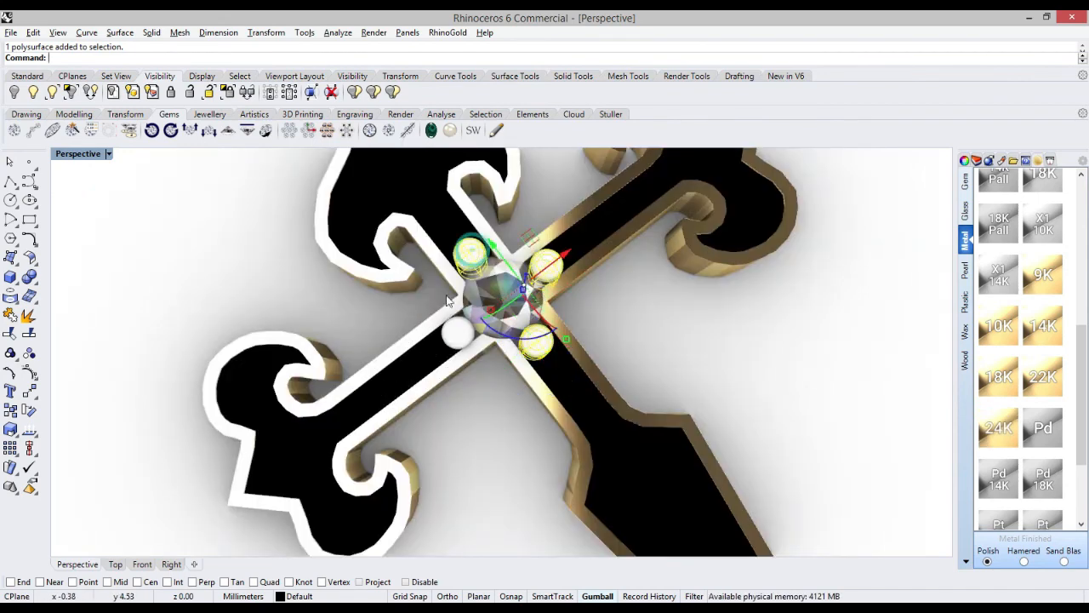
shift+click(459, 333)
click(13, 391)
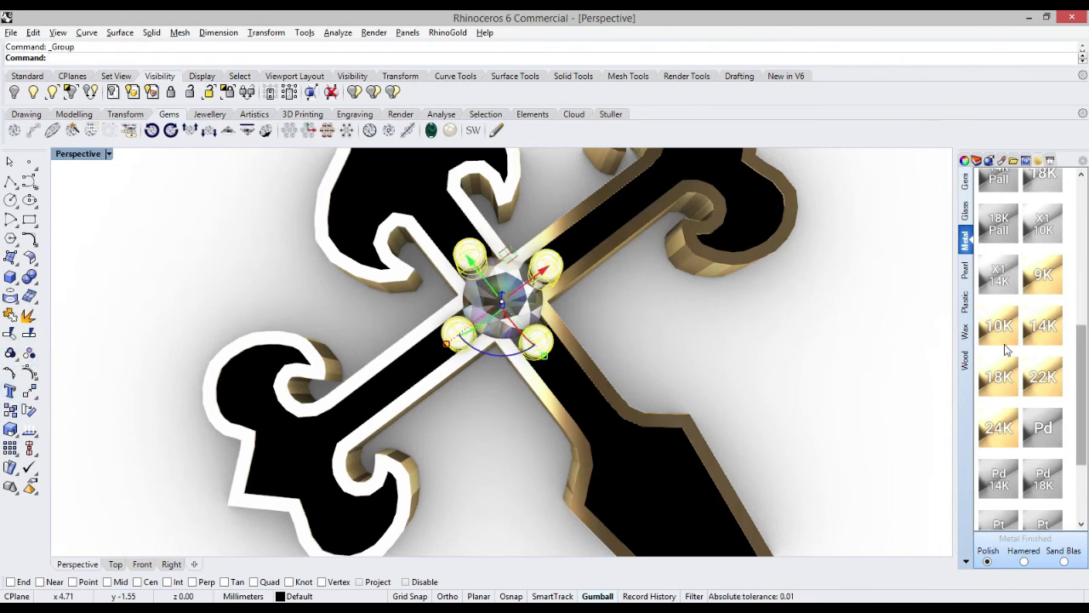
drag(975, 415, 545, 268)
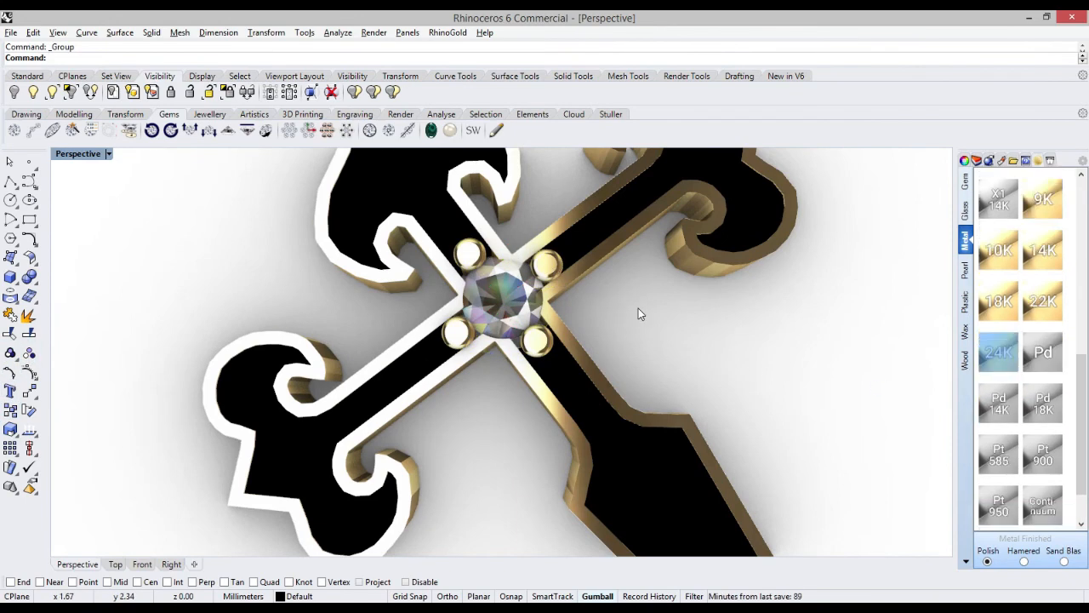
Apply the polished 24K gold material to the hanging ring of the pendant
middle_click(481, 415)
scroll(889, 391, down, 10)
scroll(743, 327, up, 5)
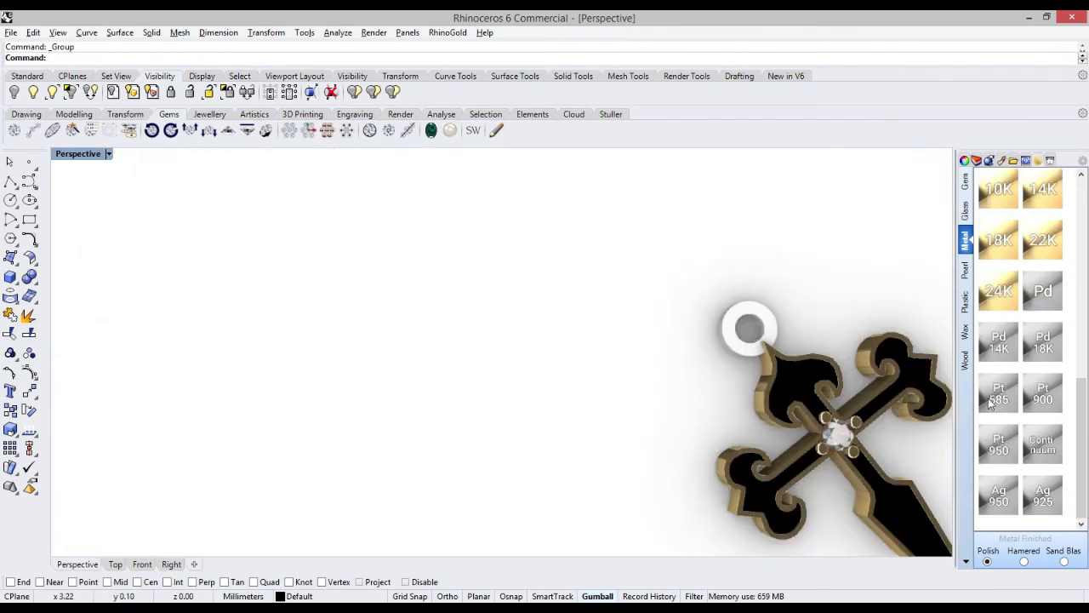
drag(794, 299, 739, 337)
click(681, 365)
scroll(680, 369, down, 10)
scroll(720, 427, up, 6)
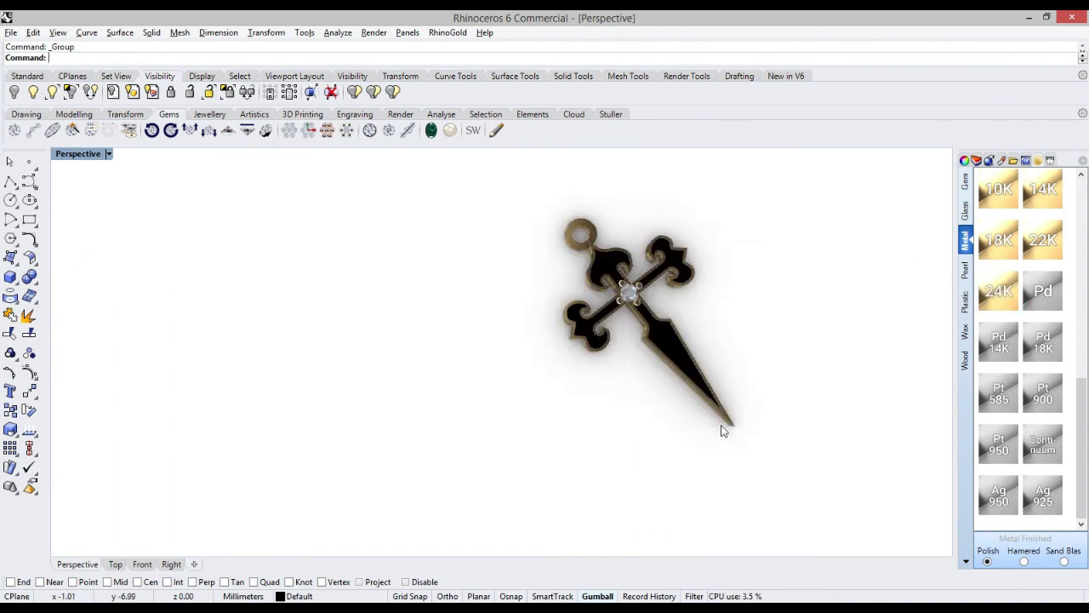
Apply the Ruby gem material to the round stone at the centre of the cross
right_drag(721, 428, 622, 358)
scroll(613, 188, up, 5)
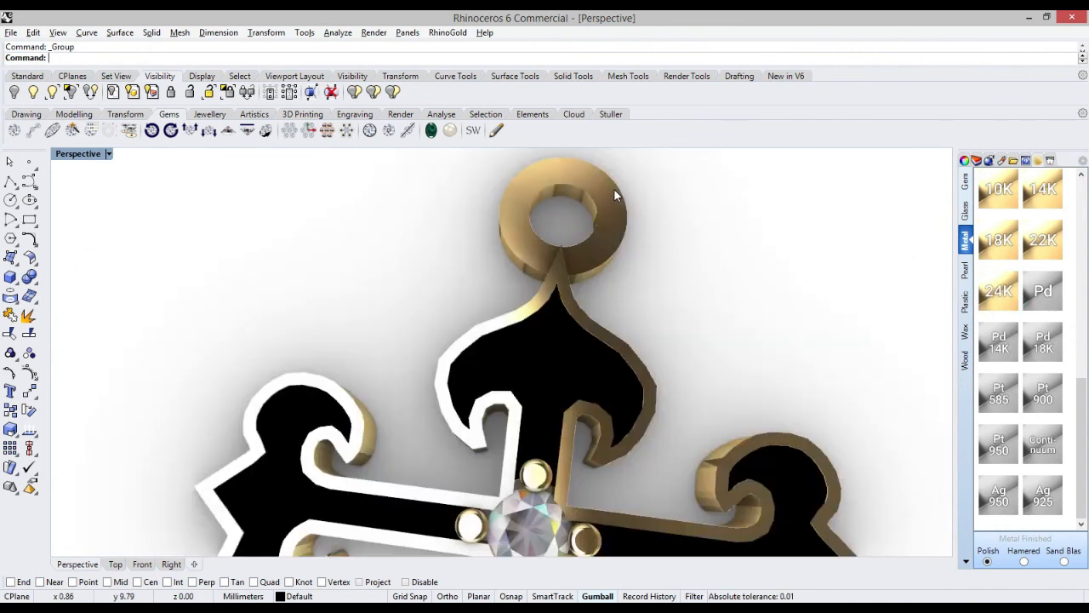
scroll(603, 223, down, 2)
right_drag(602, 221, 661, 297)
scroll(637, 305, down, 5)
scroll(632, 296, up, 5)
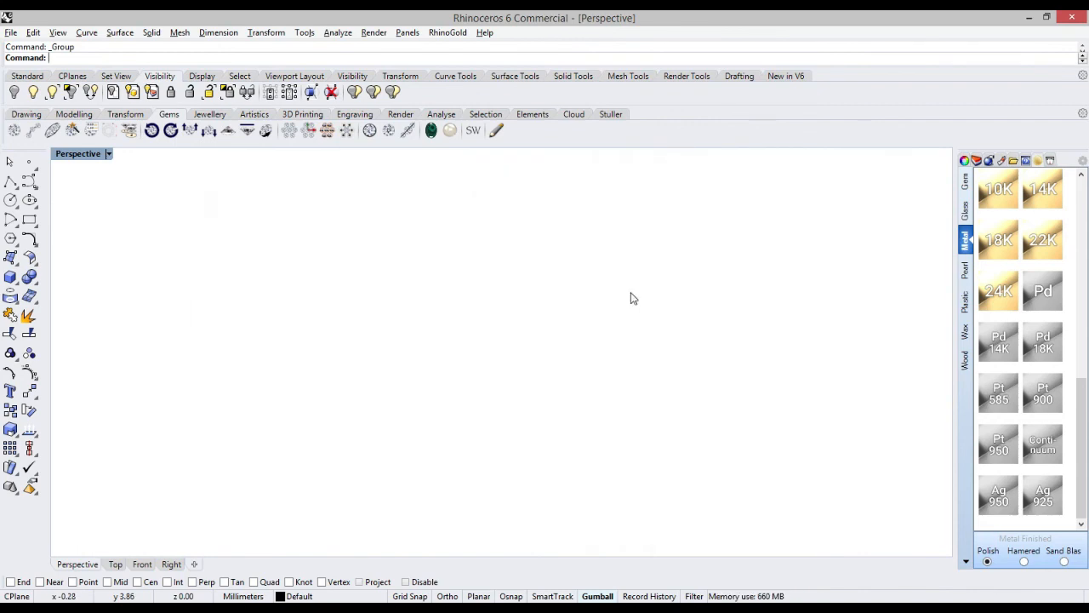
click(964, 182)
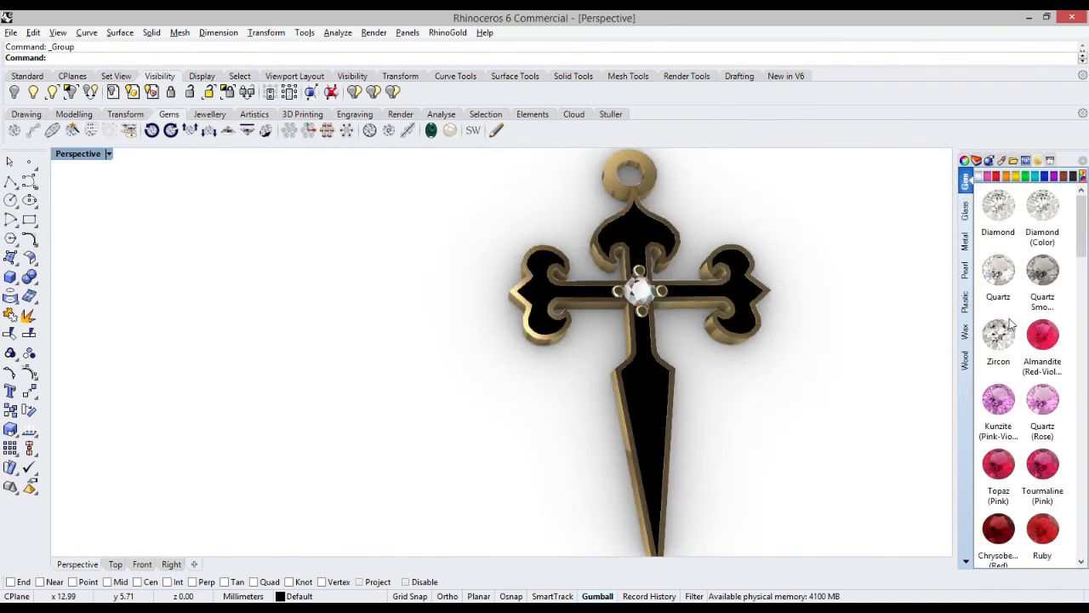
drag(824, 409, 640, 292)
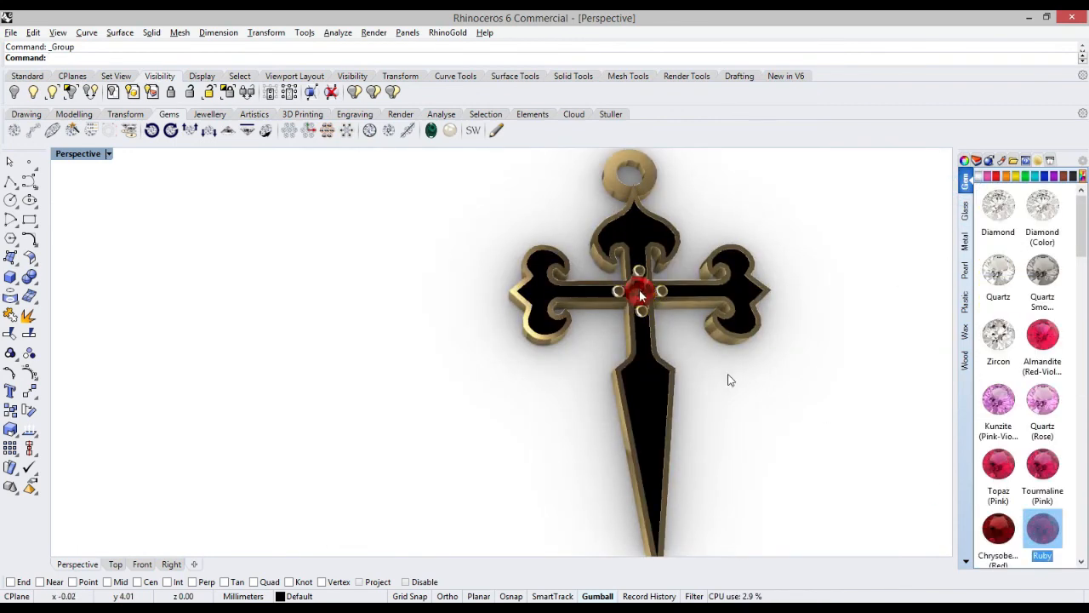
Inspect the coloured pendant from an angle and try to apply the polished Alloy metal material to it
scroll(749, 392, down, 5)
right_drag(750, 416, 439, 404)
scroll(436, 406, up, 5)
scroll(400, 425, down, 4)
scroll(345, 446, up, 4)
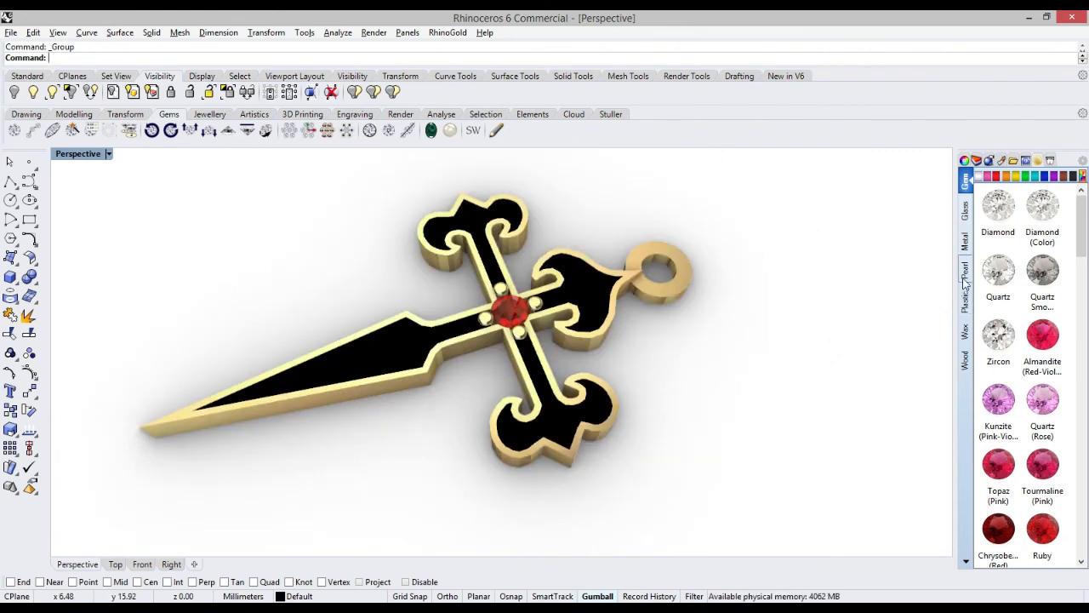
click(965, 241)
drag(1039, 209, 616, 328)
scroll(1021, 341, down, 8)
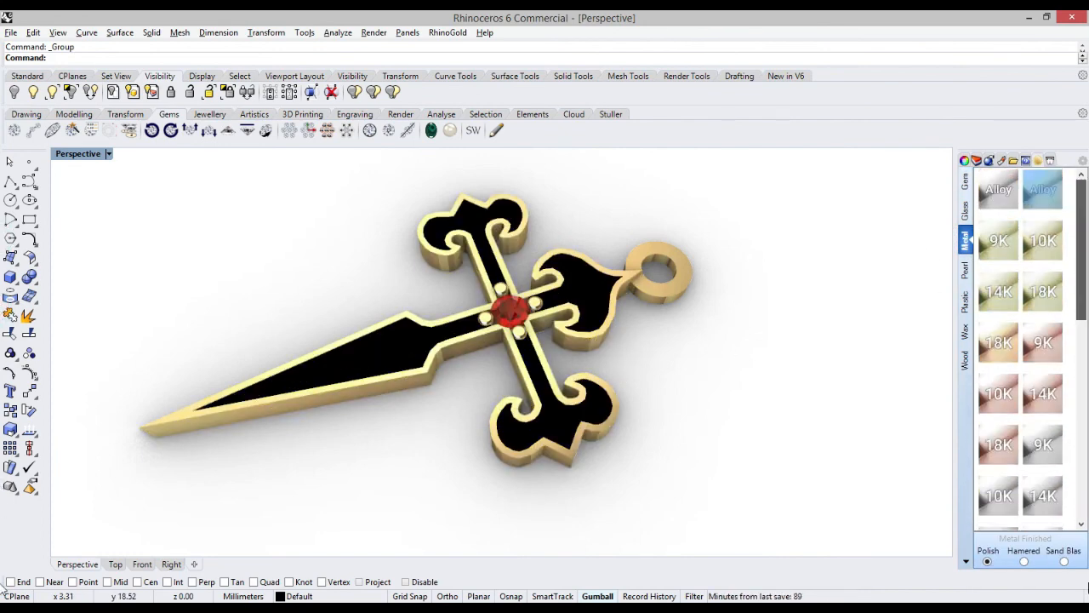
drag(998, 366, 649, 276)
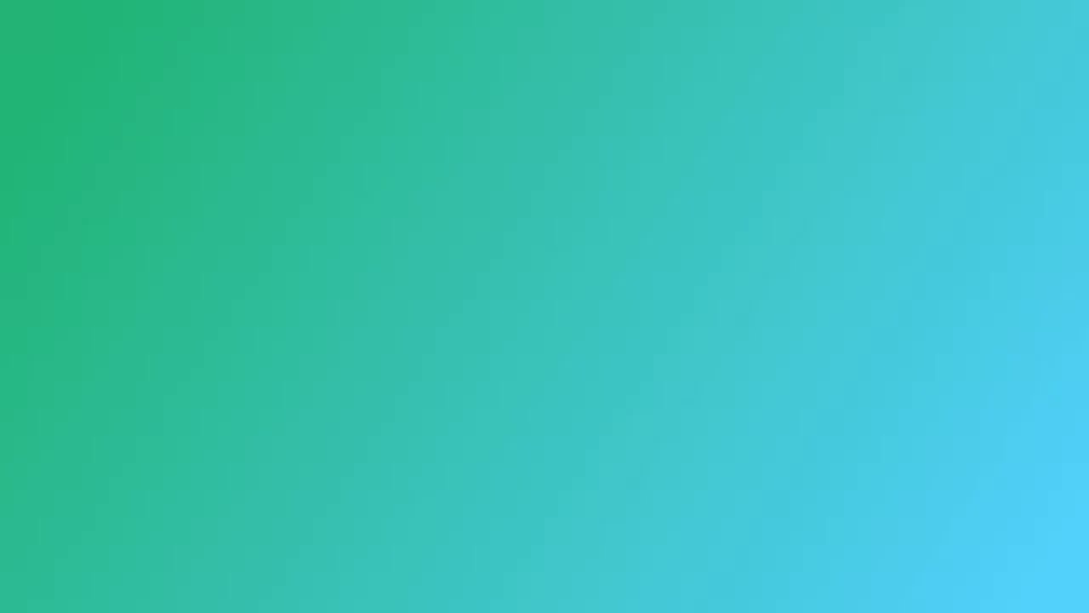